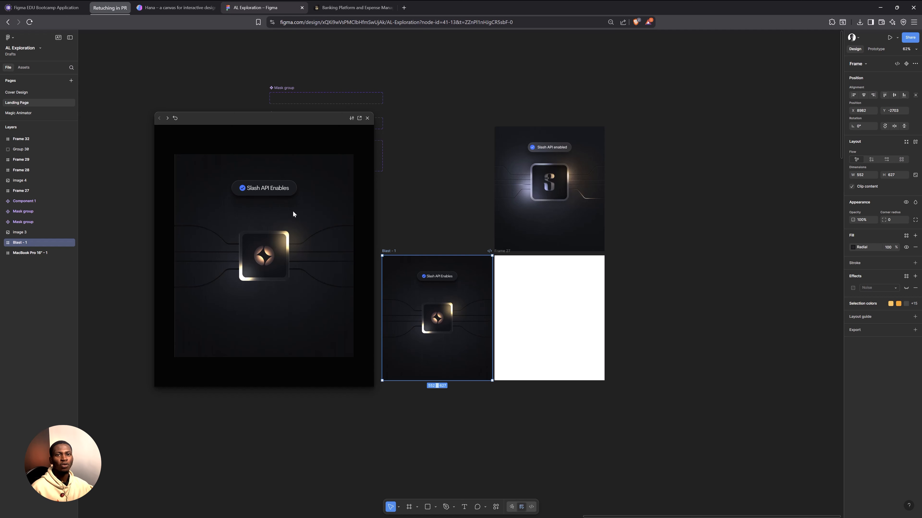
# Step: Switch to the Slash website and examine the homepage down to the Slash API card under "Amplified with modern capabilities"
pyautogui.click(368, 7)
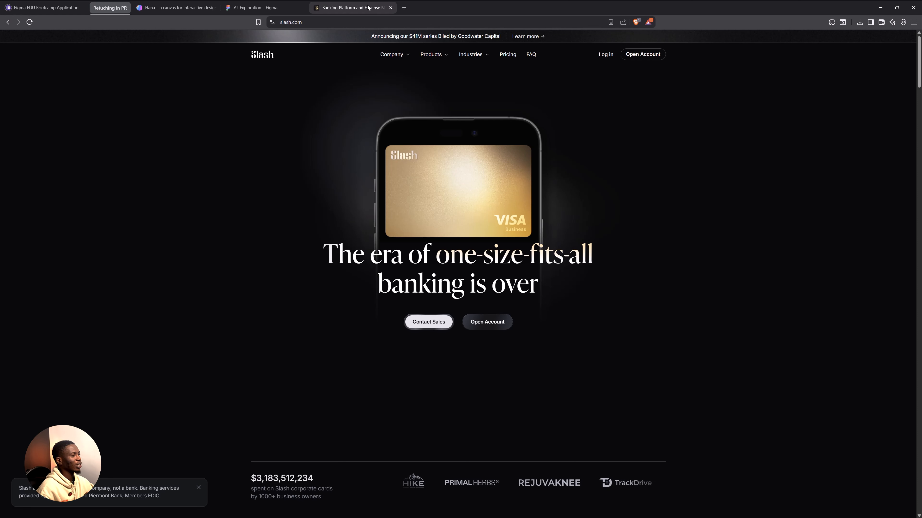
pyautogui.scroll(-1, 437, 149)
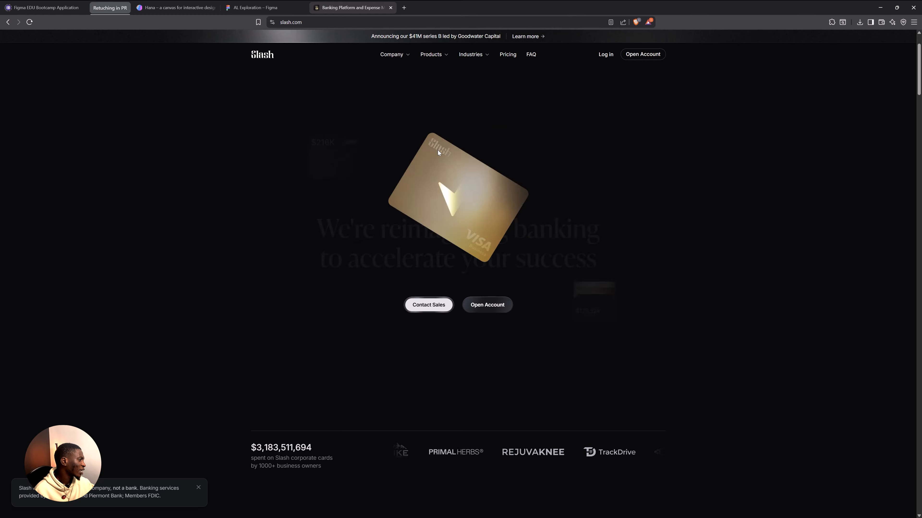
pyautogui.scroll(-2, 439, 156)
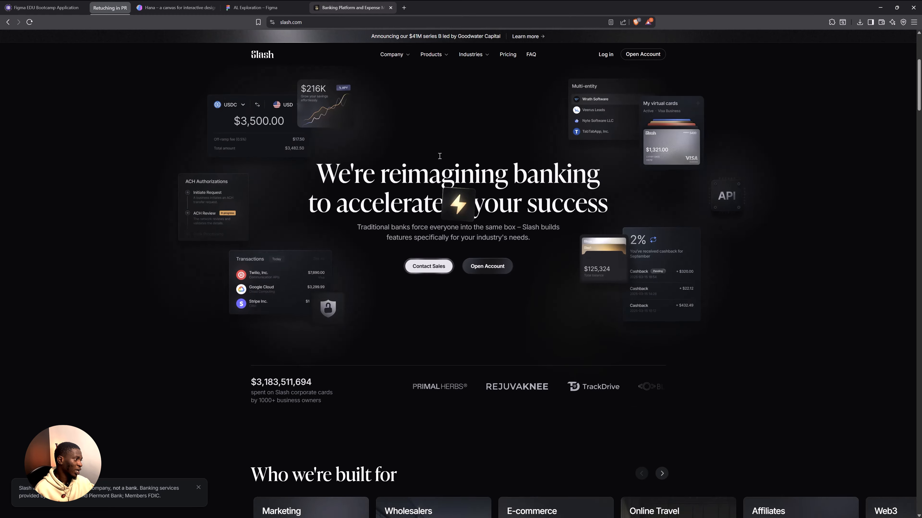
pyautogui.scroll(2, 446, 167)
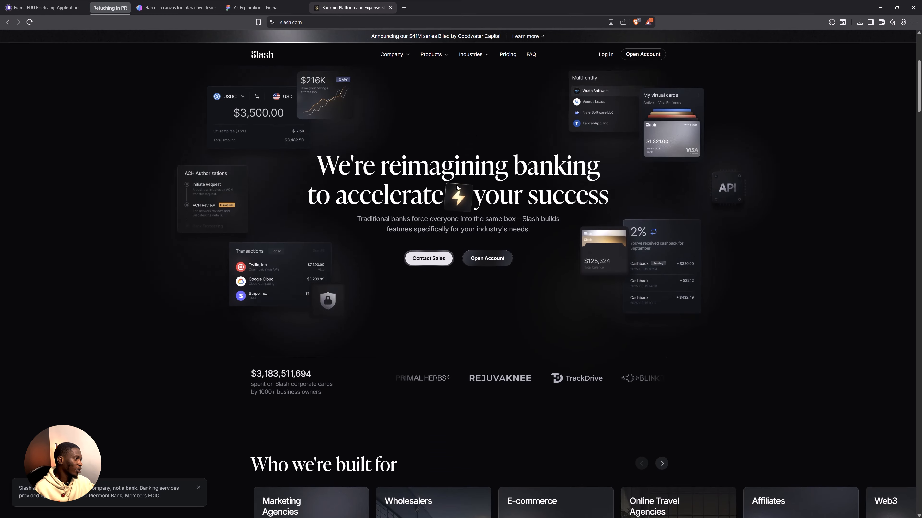
pyautogui.scroll(3, 457, 185)
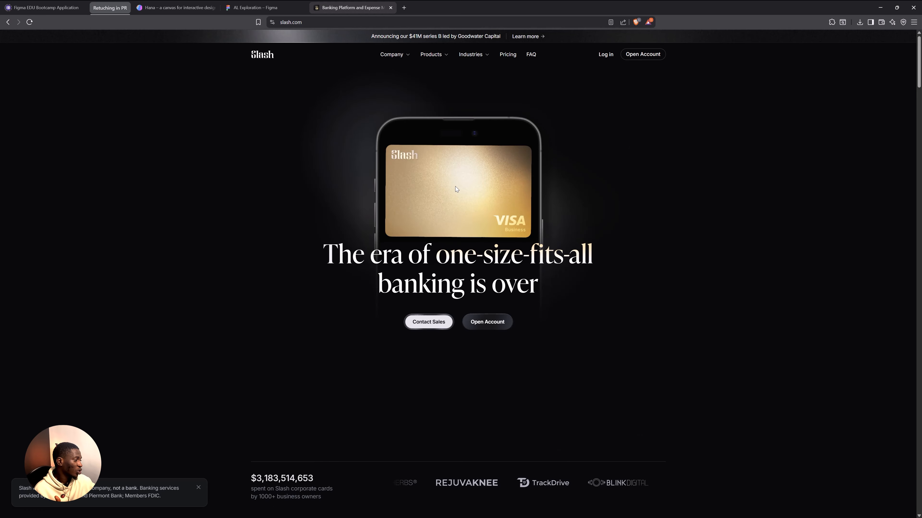
pyautogui.scroll(-2, 455, 187)
pyautogui.scroll(-3, 455, 187)
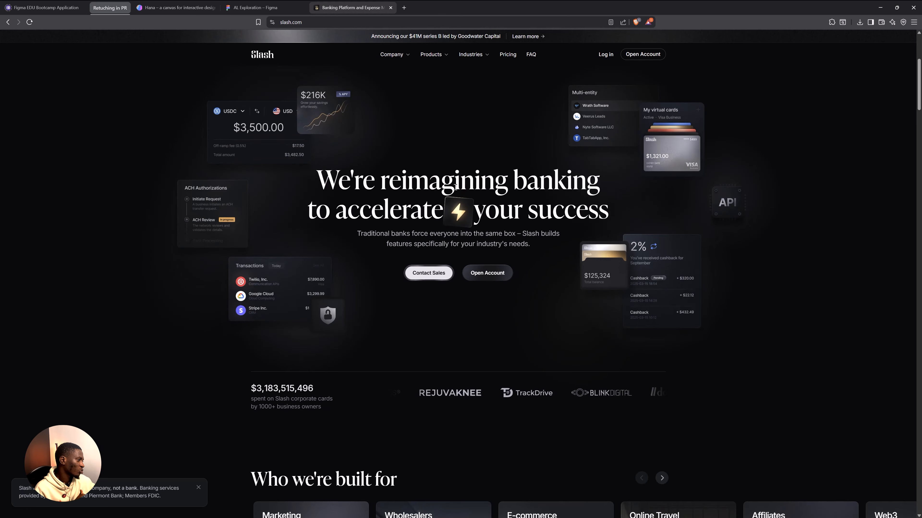
pyautogui.scroll(-5, 454, 188)
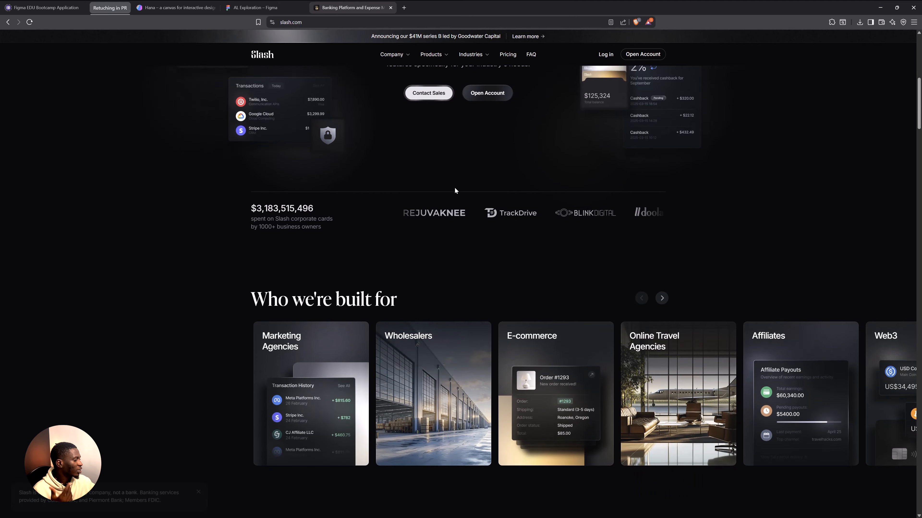
pyautogui.scroll(-2, 454, 186)
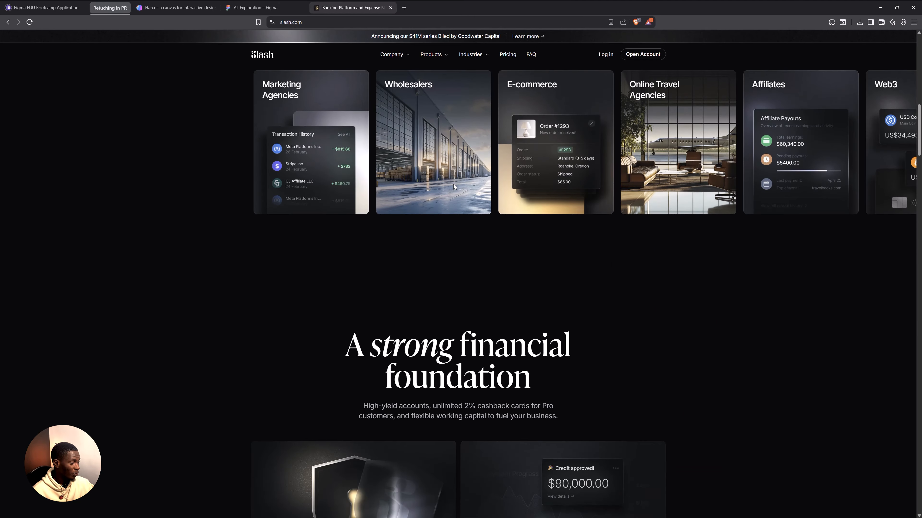
pyautogui.scroll(-10, 452, 182)
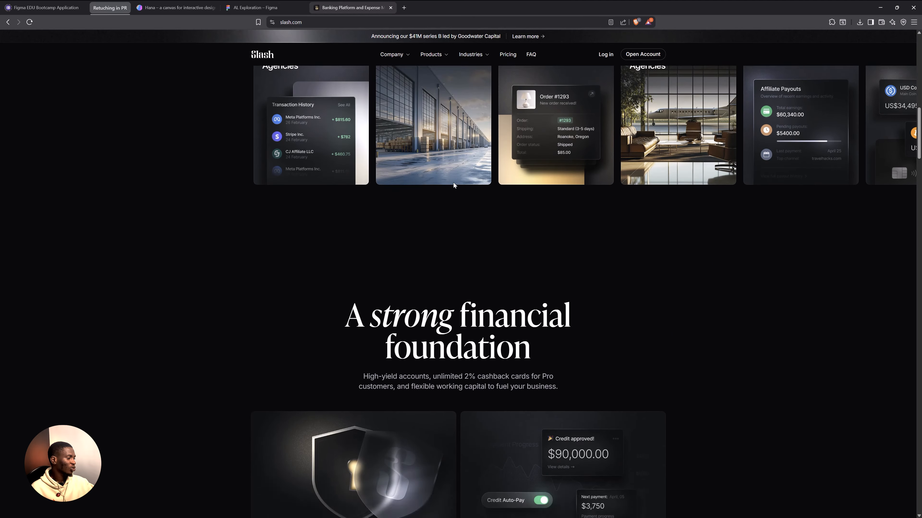
pyautogui.scroll(-9, 452, 185)
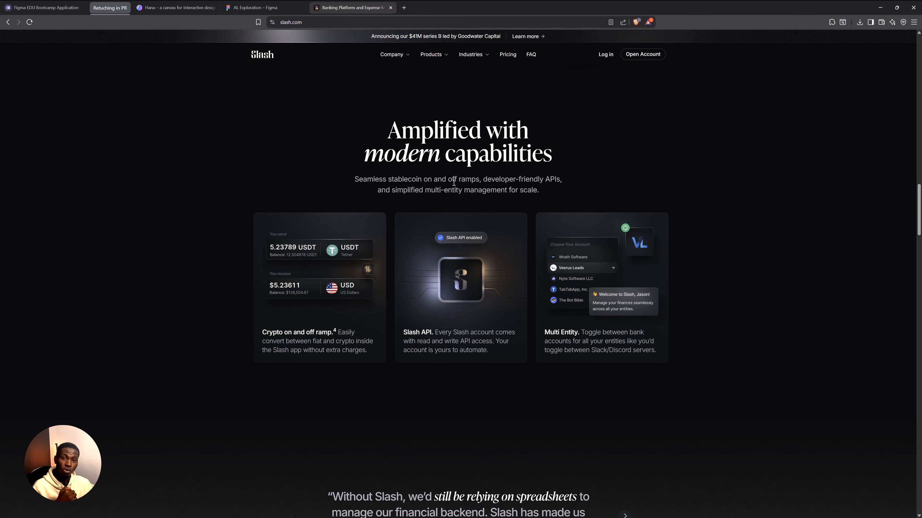
pyautogui.scroll(-2, 451, 181)
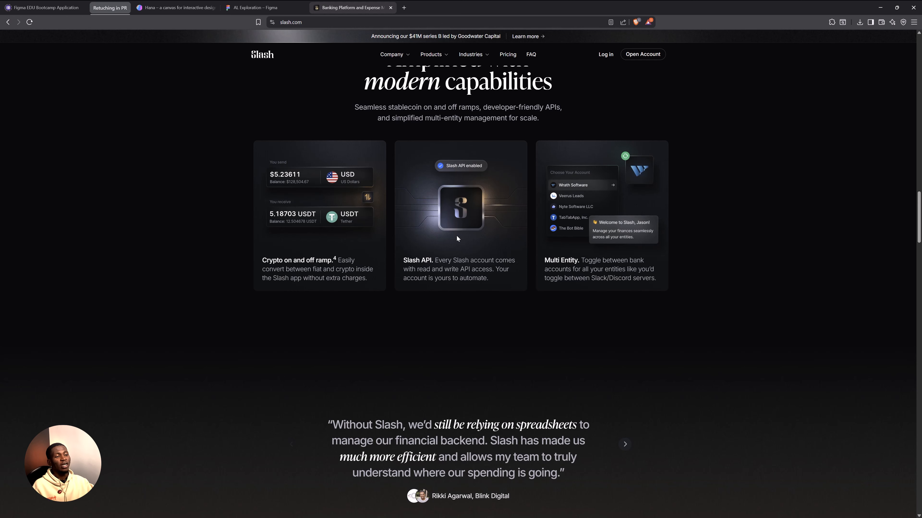
# Step: Return to the Figma file, close the prototype preview, and examine the Slash API reference image and the Blast - 1 frame's chip artwork
pyautogui.hotkey('ctrl', 'shift', 'Tab')
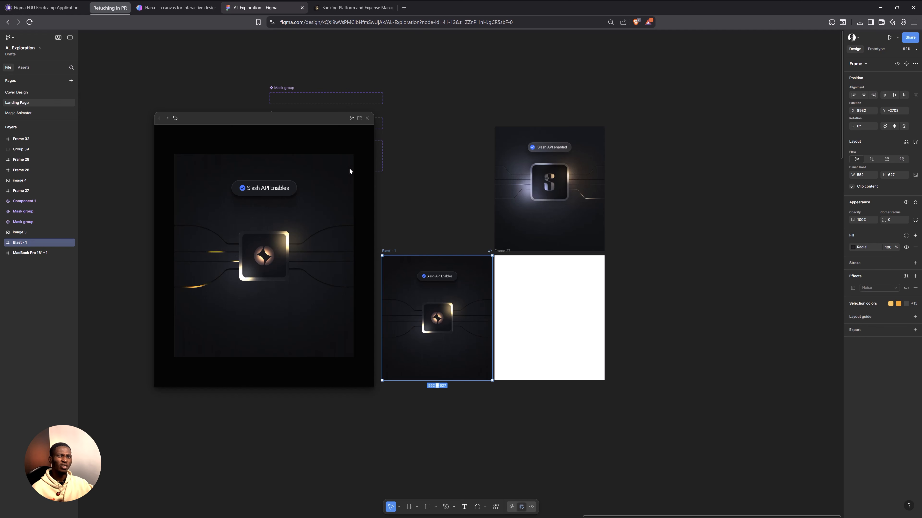
pyautogui.click(368, 118)
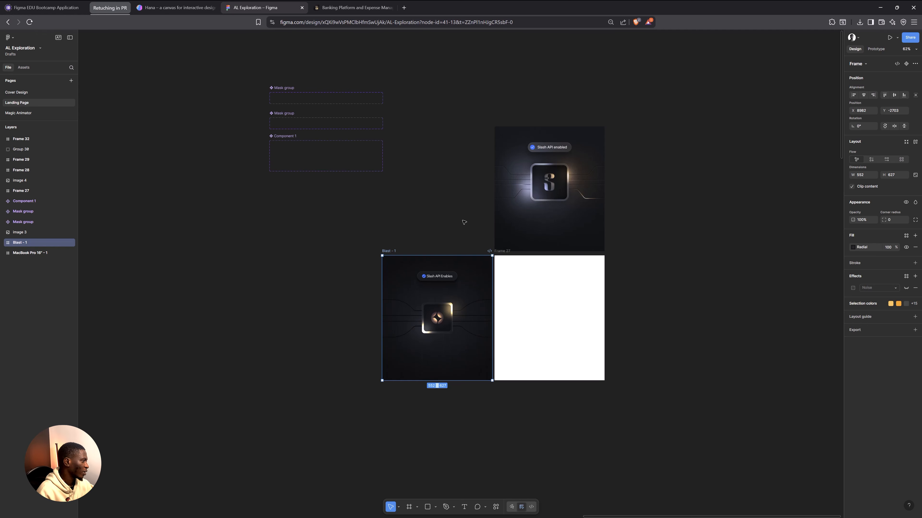
pyautogui.scroll(5, 550, 185)
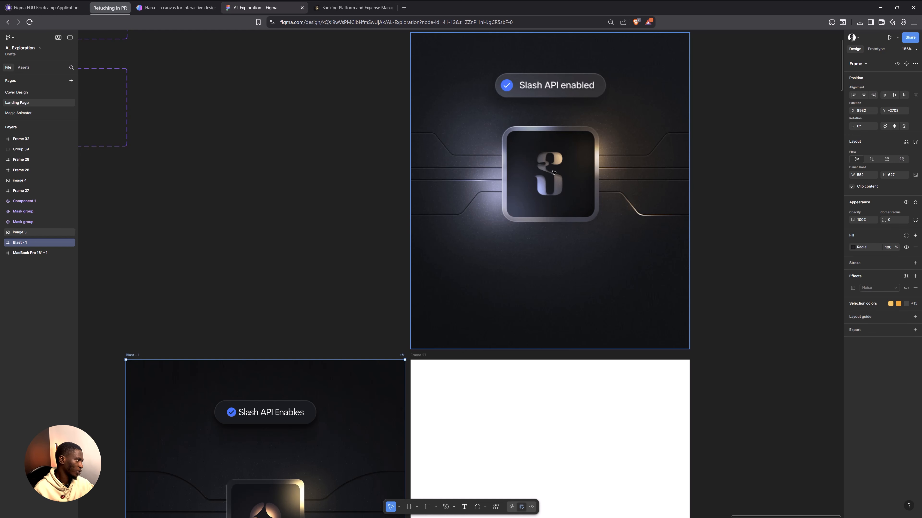
pyautogui.scroll(-6, 551, 176)
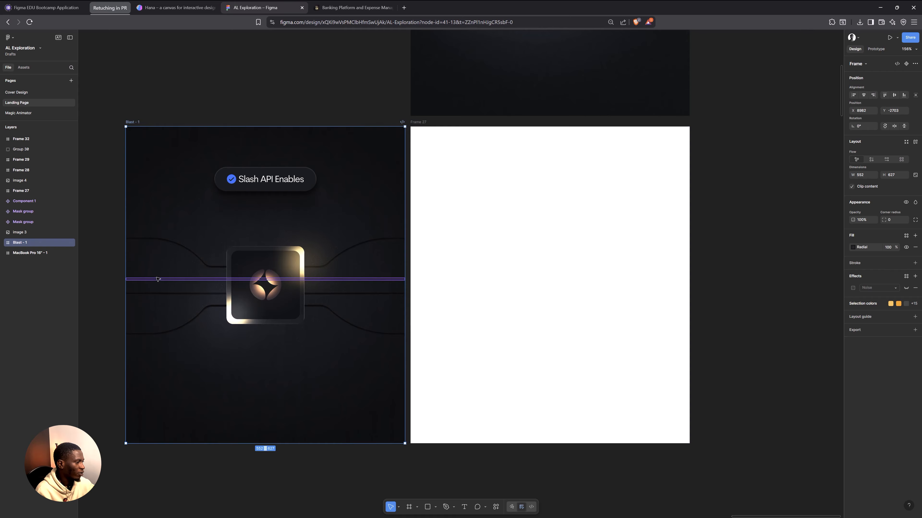
pyautogui.scroll(1, 158, 279)
pyautogui.press('space')
pyautogui.moveTo(153, 220); pyautogui.dragTo(212, 198)
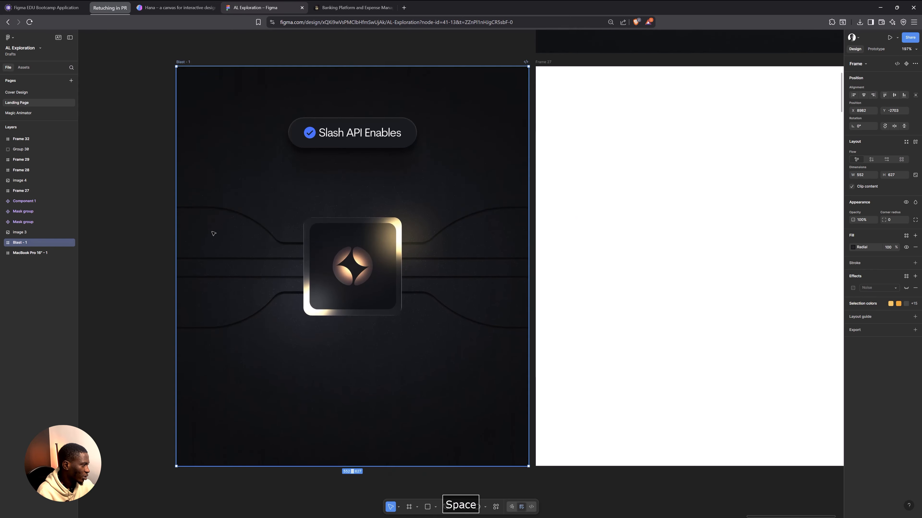
pyautogui.scroll(8, 213, 234)
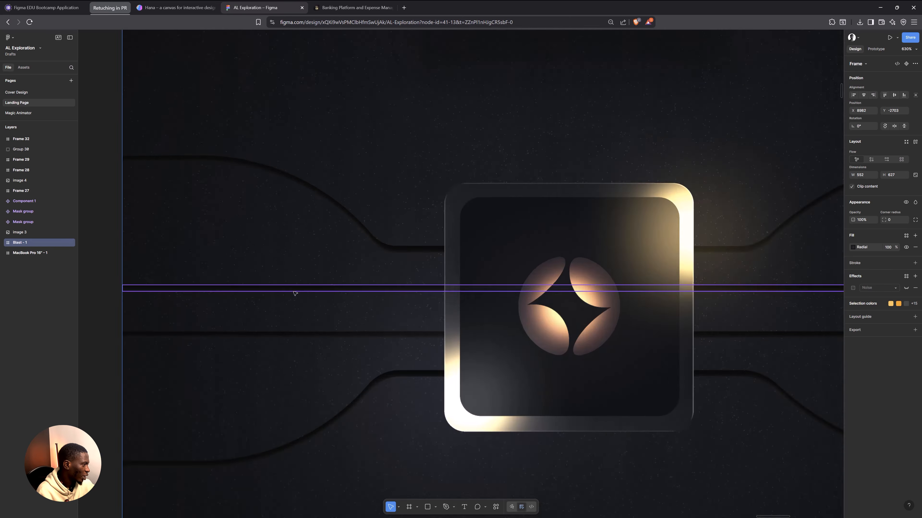
pyautogui.scroll(-3, 295, 294)
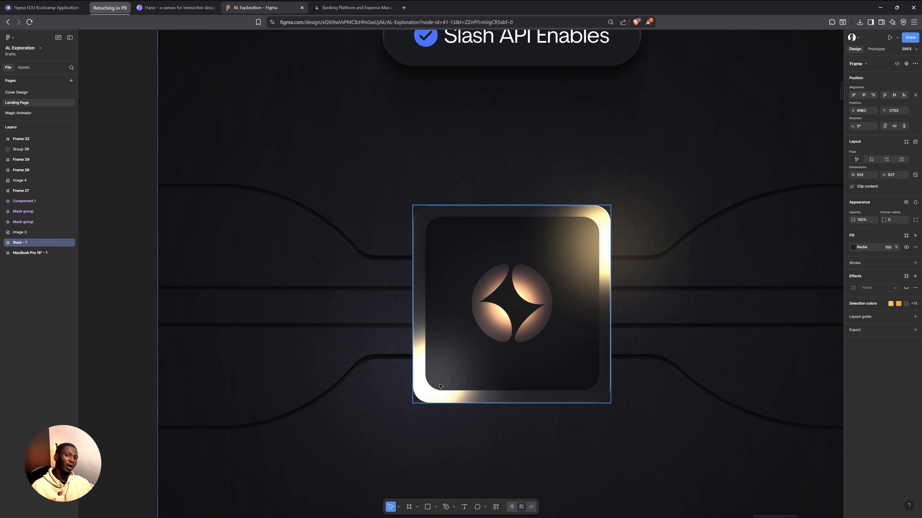
pyautogui.scroll(-5, 205, 249)
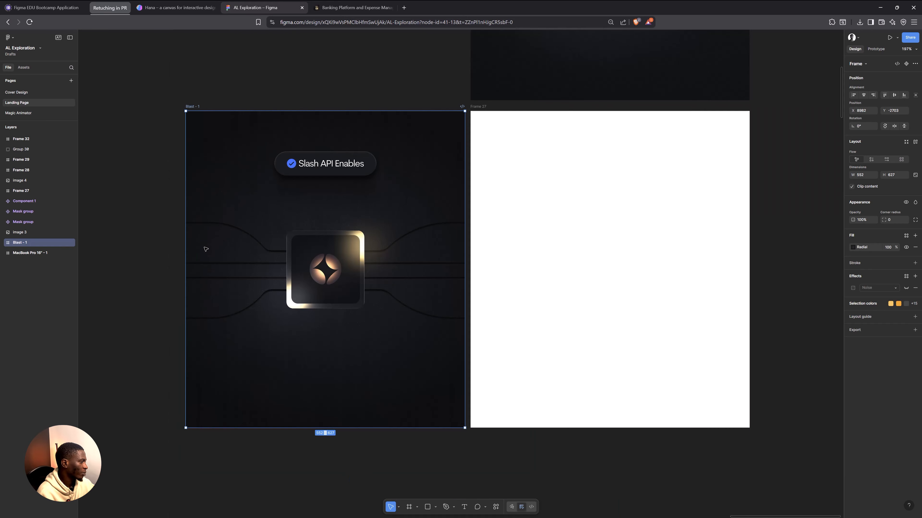
# Step: Check the width and height of the blank Frame 27
pyautogui.click(479, 107)
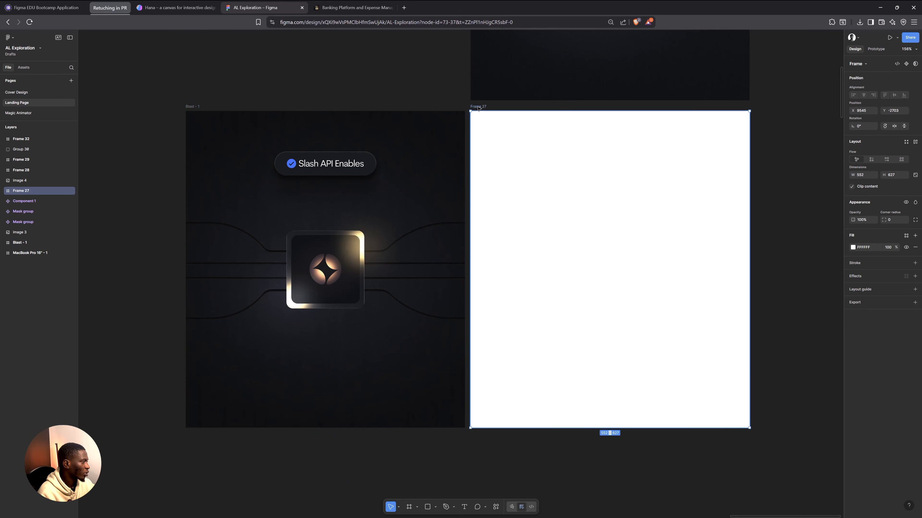
pyautogui.click(868, 176)
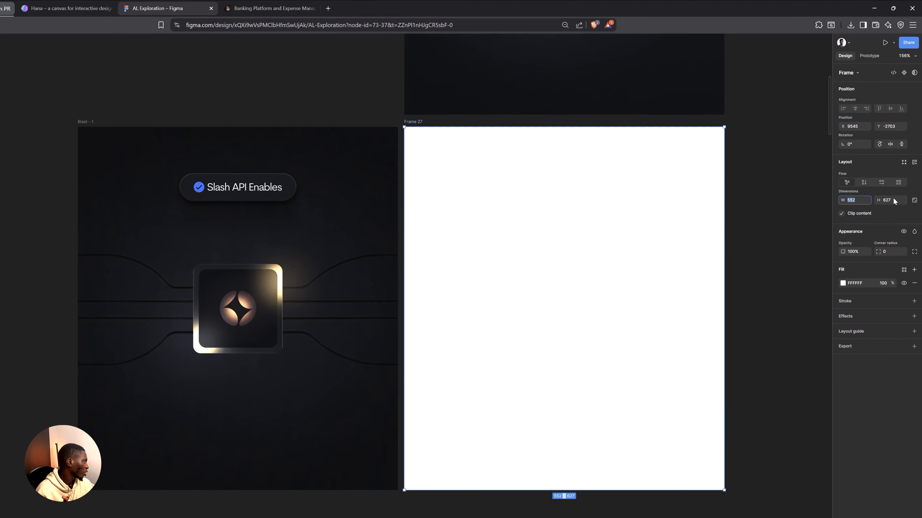
pyautogui.click(897, 175)
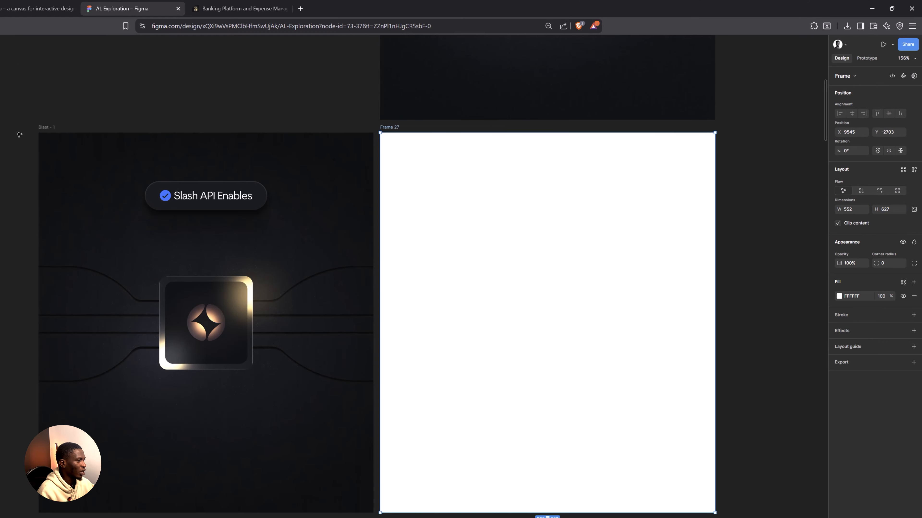
# Step: Inspect the radial gradient fill of the Blast - 1 frame and its colour stops
pyautogui.click(40, 128)
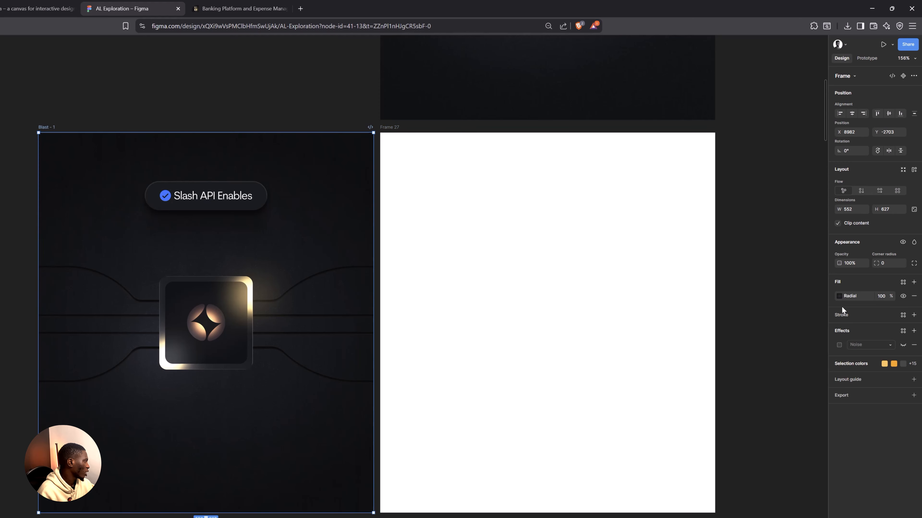
pyautogui.click(839, 296)
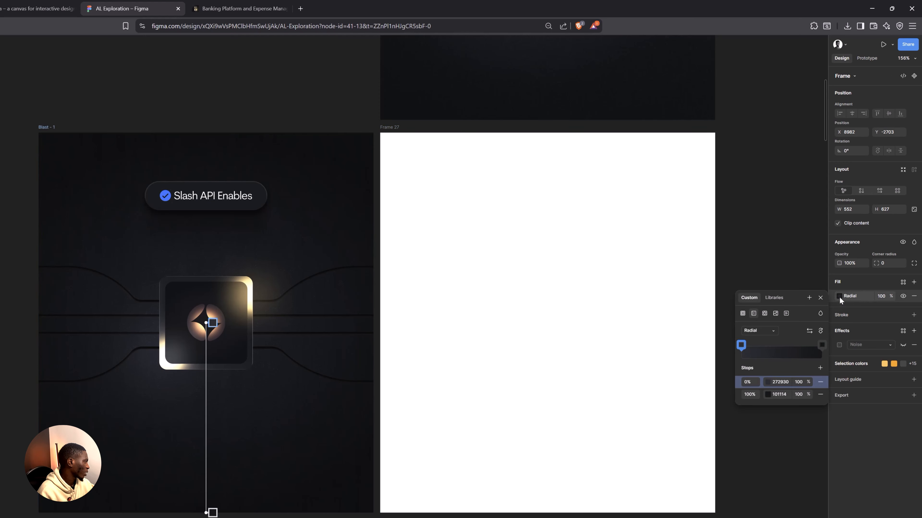
pyautogui.click(820, 298)
pyautogui.click(790, 276)
# Step: Draw an 88 by 88 square in the empty space beside Frame 27 and duplicate it directly below
pyautogui.moveTo(625, 290); pyautogui.dragTo(485, 285)
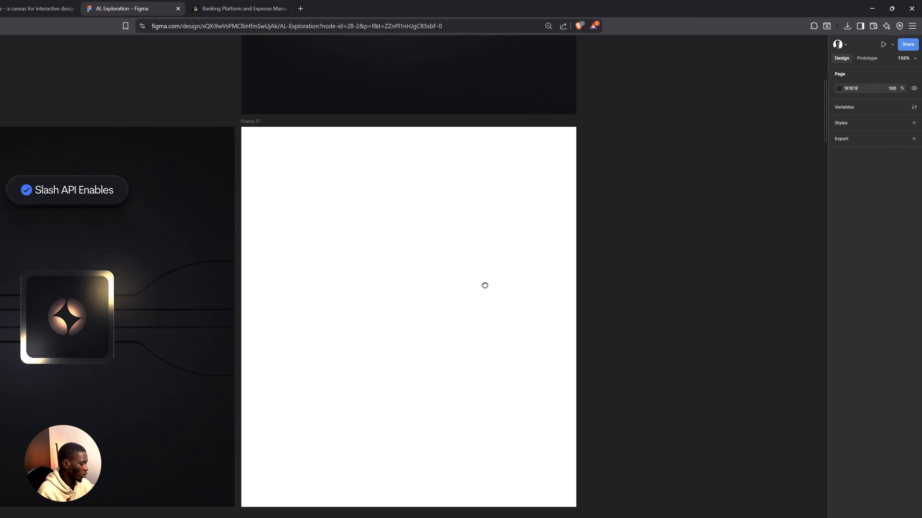
pyautogui.press('r')
pyautogui.moveTo(614, 189)
pyautogui.mouseDown()
pyautogui.moveTo(667, 242)
pyautogui.moveTo(644, 262)
pyautogui.moveTo(644, 276)
pyautogui.mouseUp()
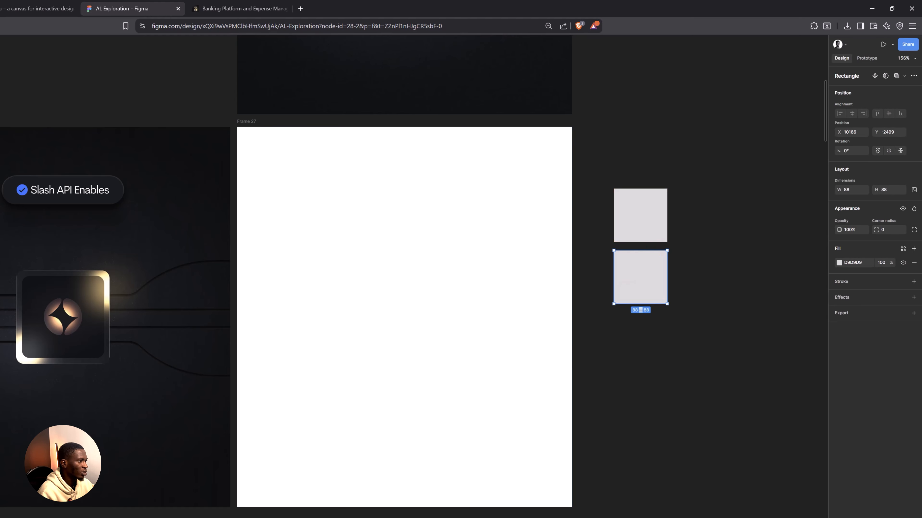
# Step: Copy the 0% stop colour 272930 from the Blast - 1 frame's radial fill to the upper square's fill
pyautogui.moveTo(0, 117); pyautogui.dragTo(5, 113)
pyautogui.hotkey('shift', '\\')
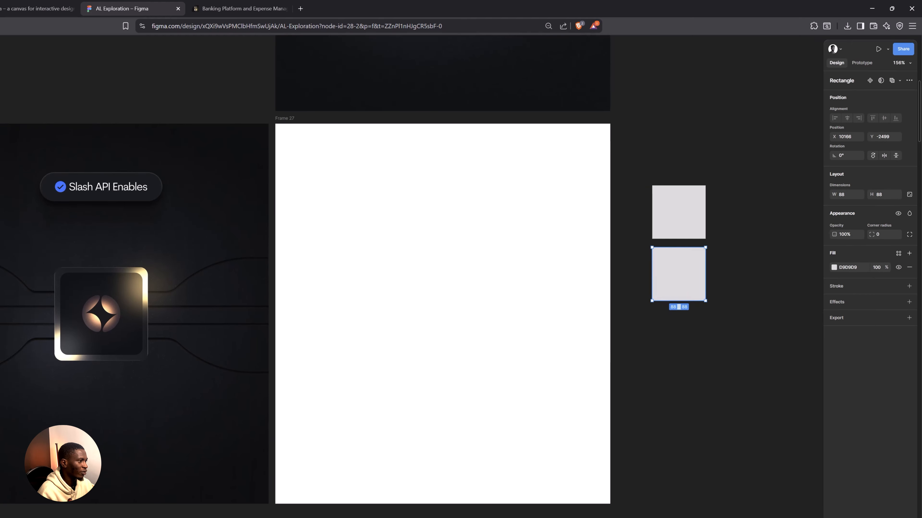
pyautogui.click(2, 118)
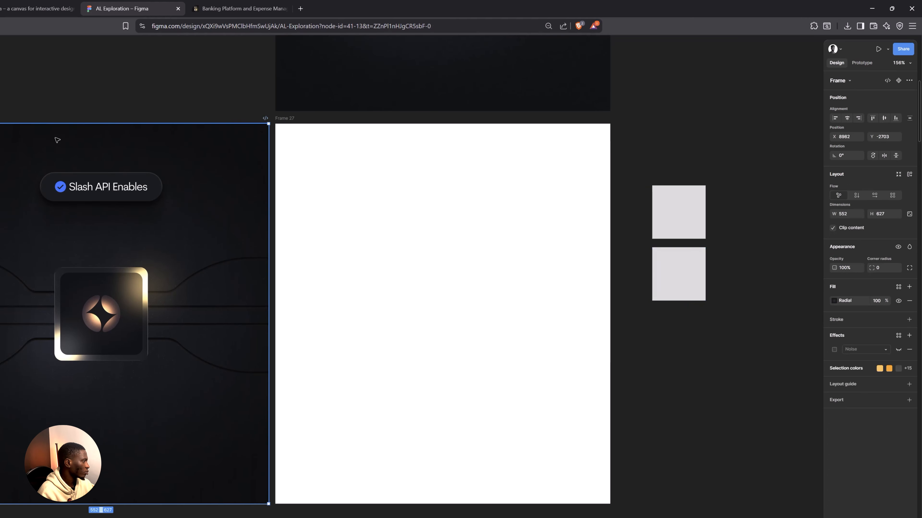
pyautogui.click(835, 300)
pyautogui.click(780, 386)
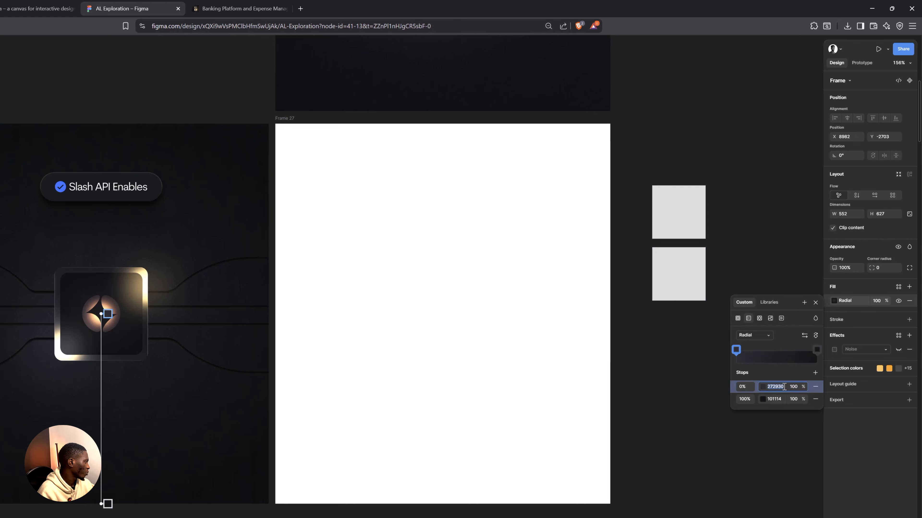
pyautogui.press('Escape')
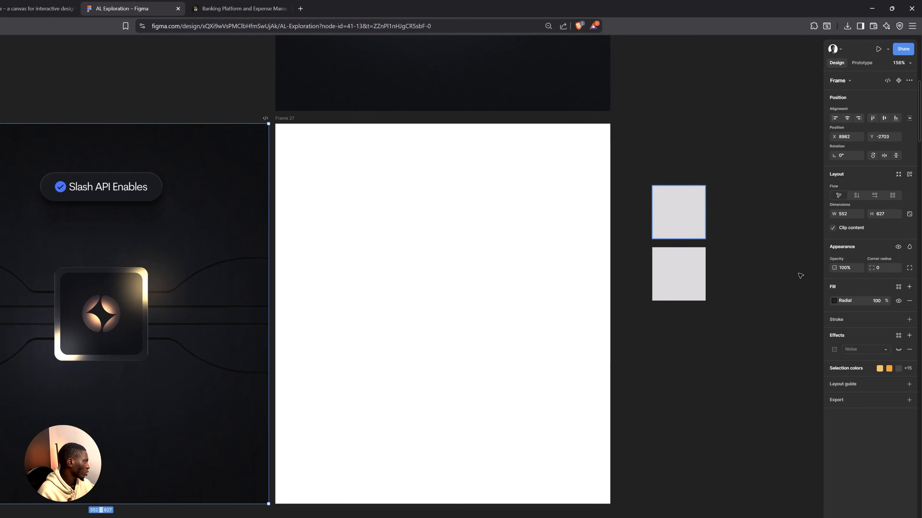
pyautogui.click(687, 235)
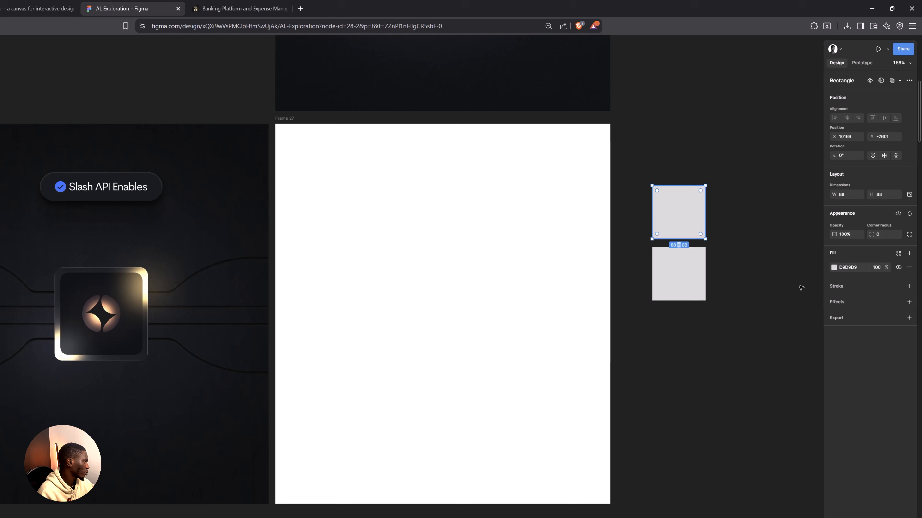
pyautogui.click(857, 267)
pyautogui.press('Return')
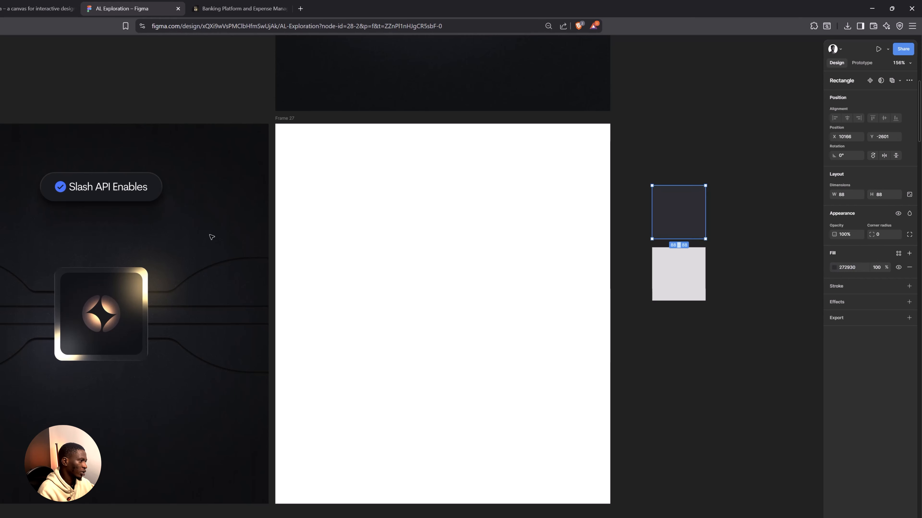
# Step: Copy the 100% stop colour 101114 from the Blast - 1 frame's radial fill to the lower square's fill
pyautogui.click(73, 457)
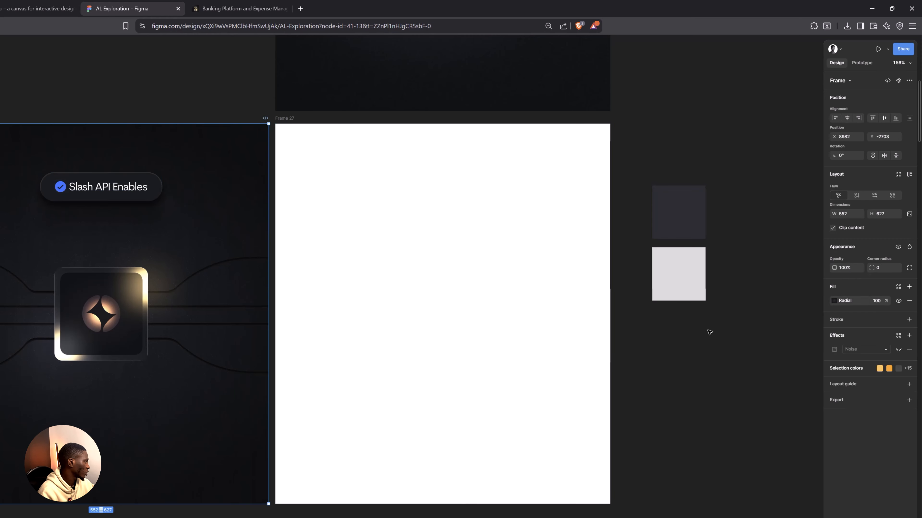
pyautogui.click(834, 300)
pyautogui.click(782, 399)
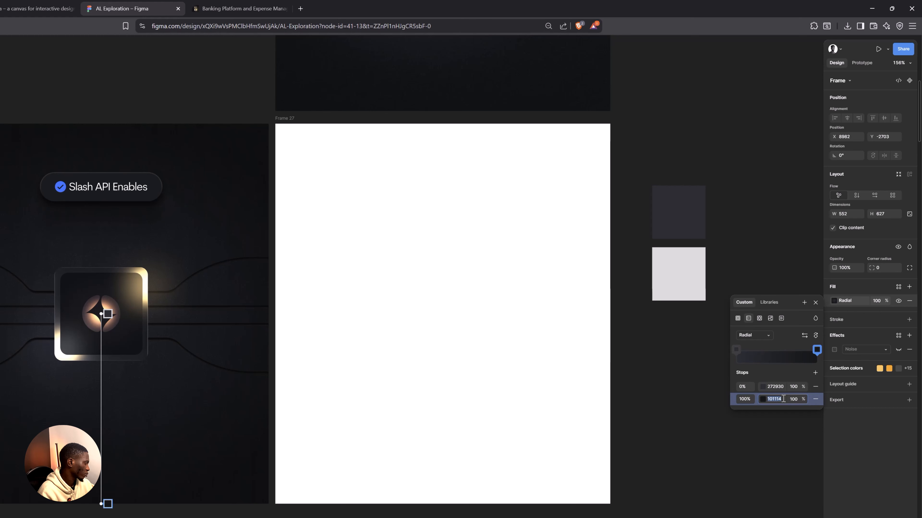
pyautogui.click(699, 276)
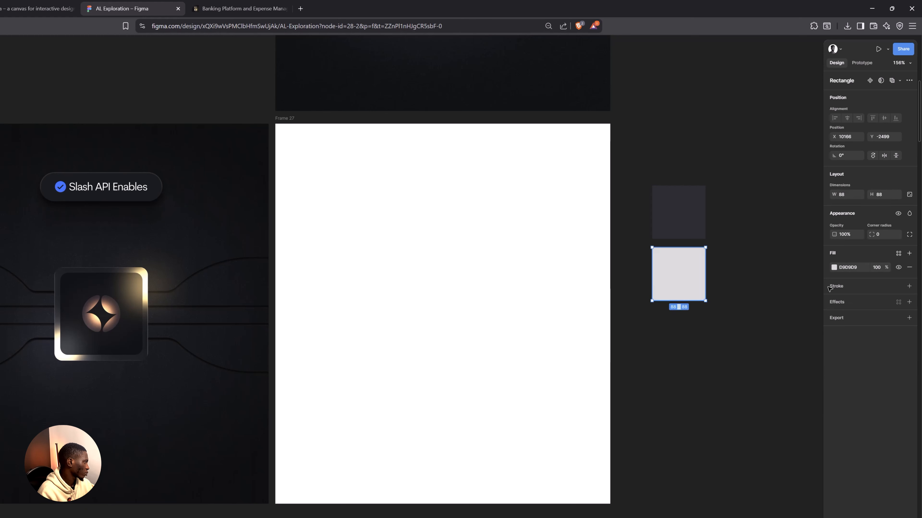
pyautogui.click(854, 266)
pyautogui.write('101114')
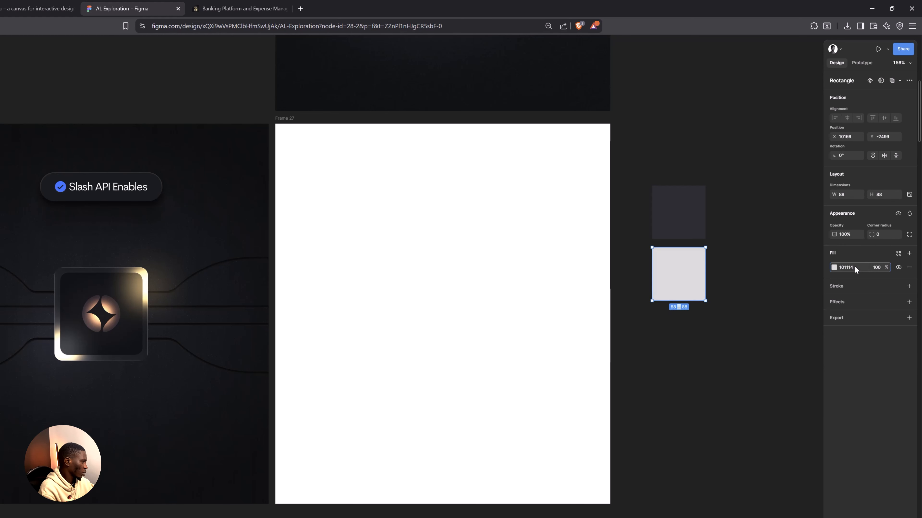
pyautogui.press('Return')
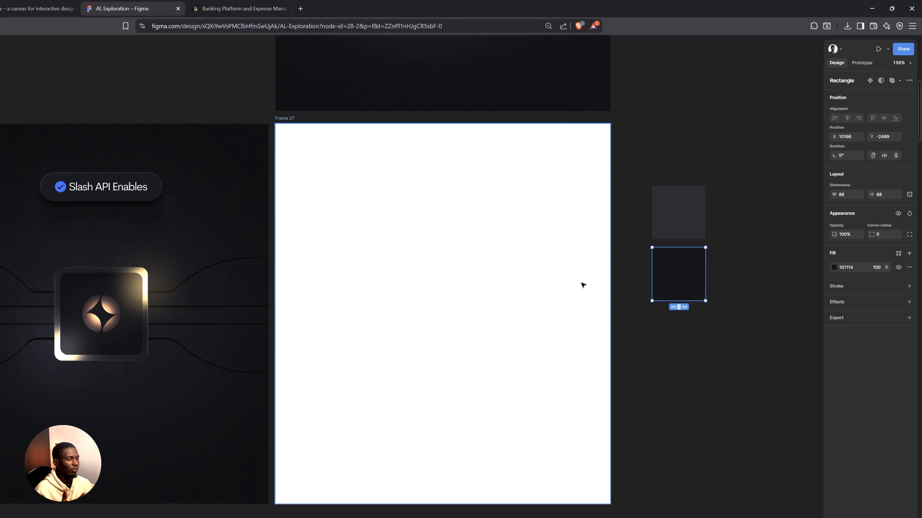
# Step: Change Frame 27's fill from solid white to a radial gradient
pyautogui.hscroll(-3, 262, 167)
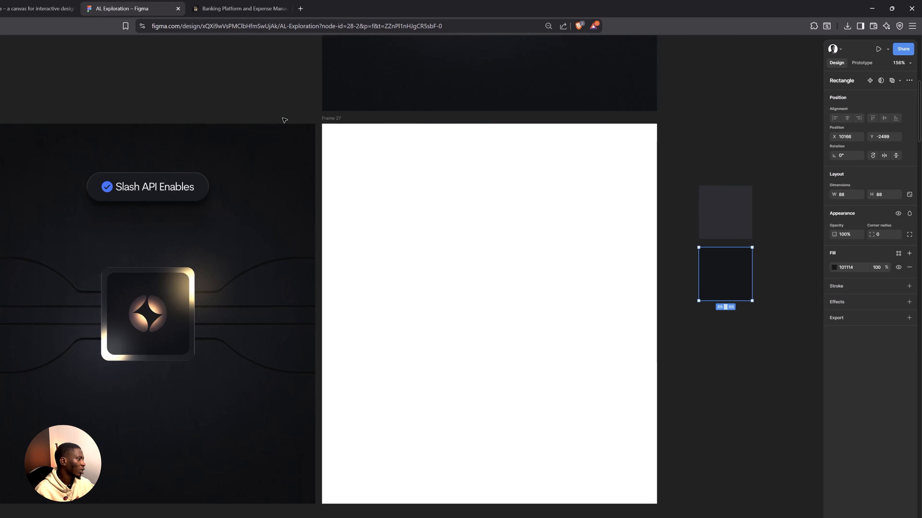
pyautogui.click(321, 122)
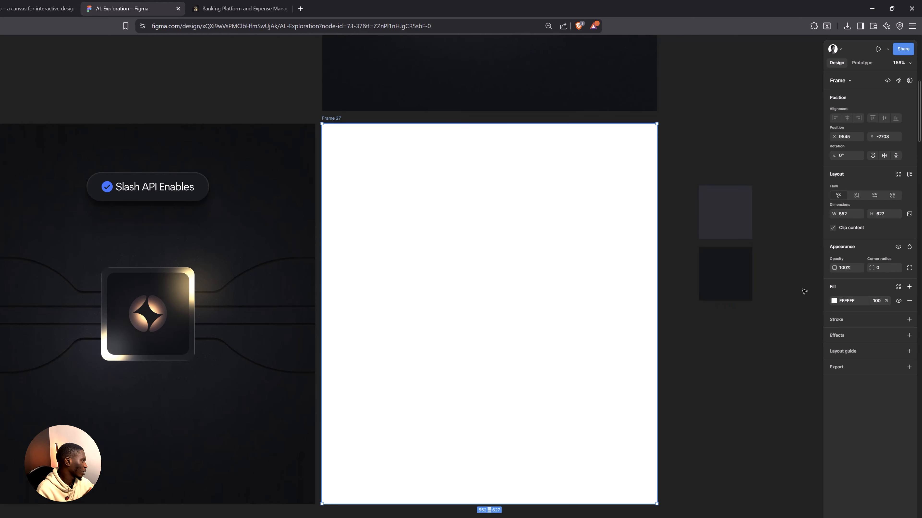
pyautogui.click(834, 301)
pyautogui.click(748, 318)
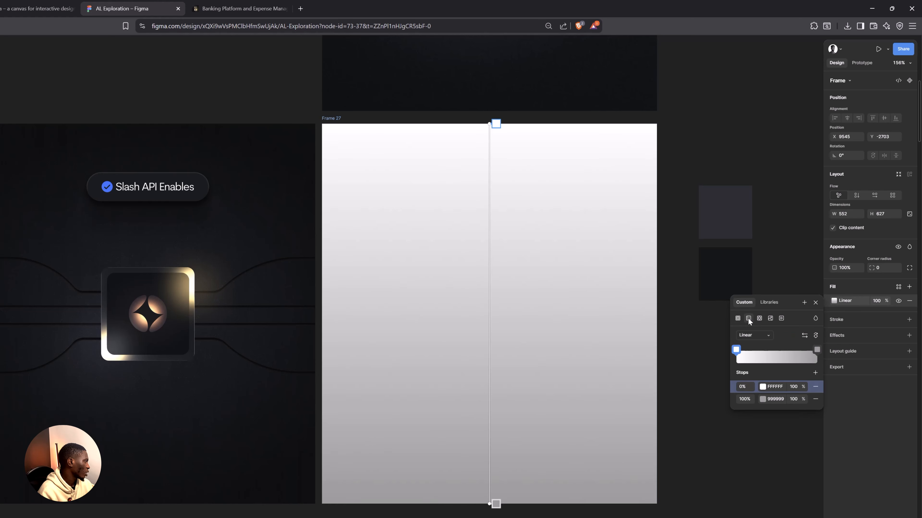
pyautogui.click(753, 335)
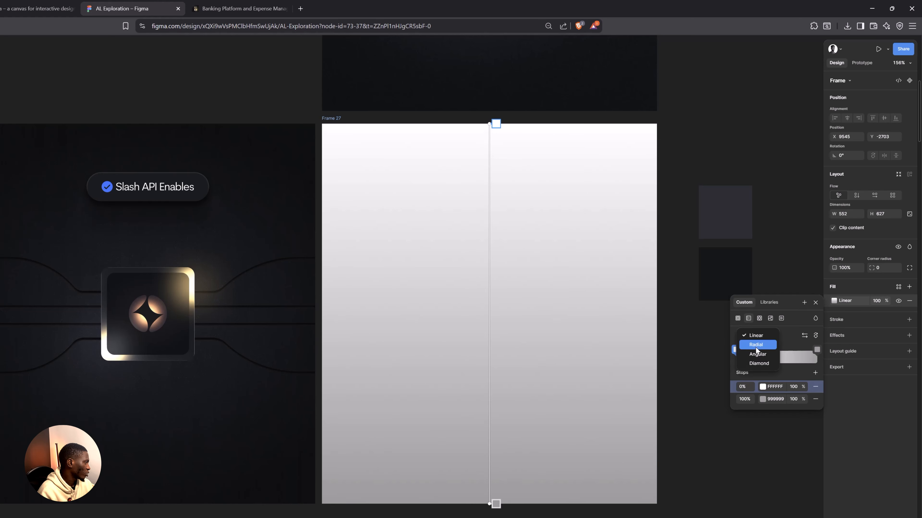
pyautogui.click(756, 347)
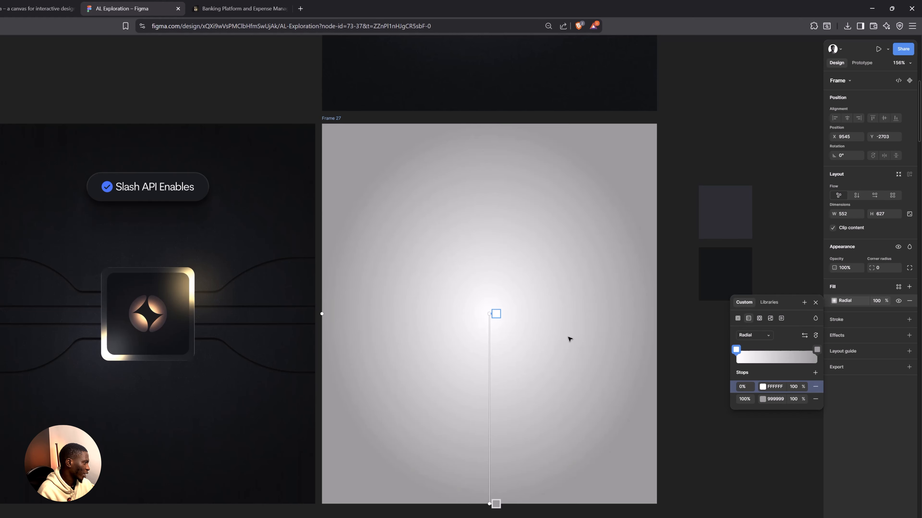
# Step: Sample the two swatches for Frame 27's gradient stops: 272930 at 0% and 101114 at 100%
pyautogui.click(763, 387)
pyautogui.click(648, 498)
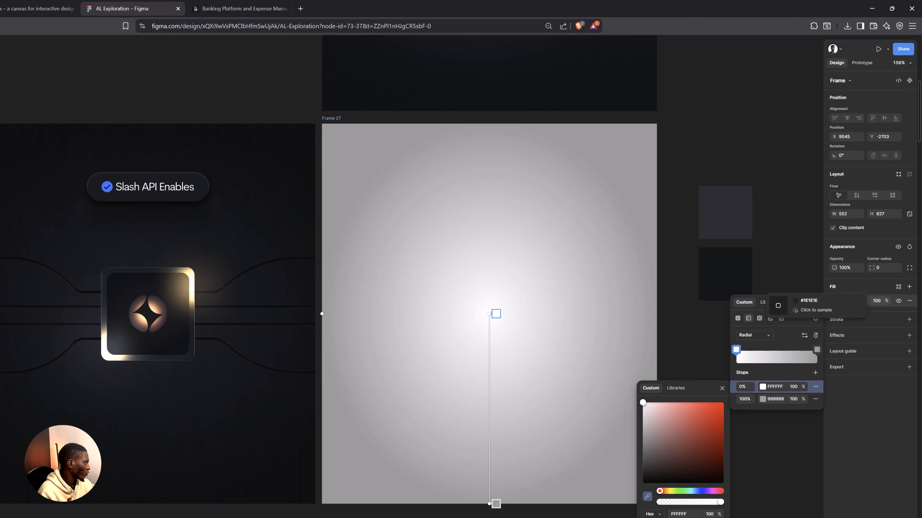
pyautogui.click(726, 226)
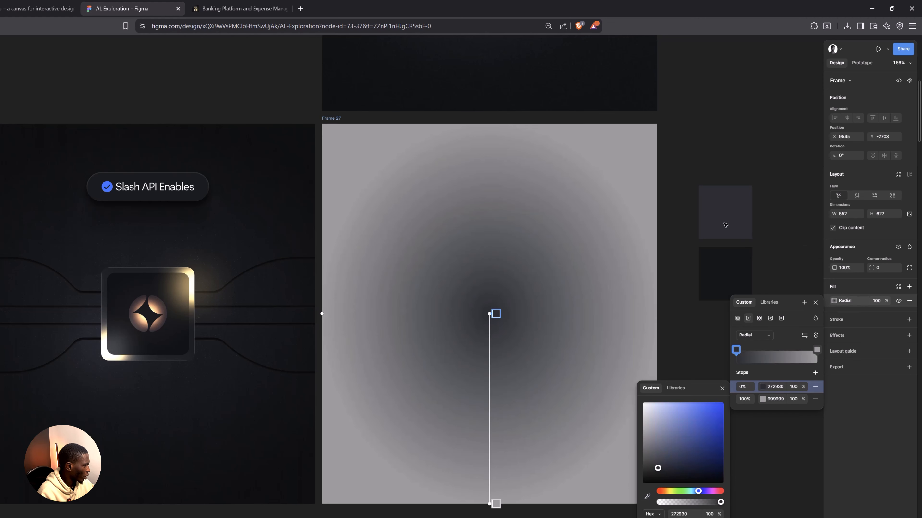
pyautogui.click(496, 503)
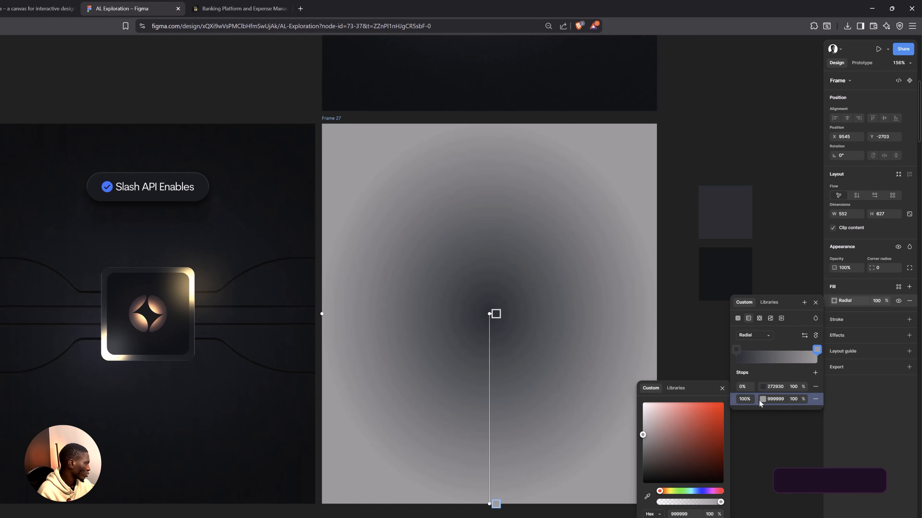
pyautogui.click(648, 497)
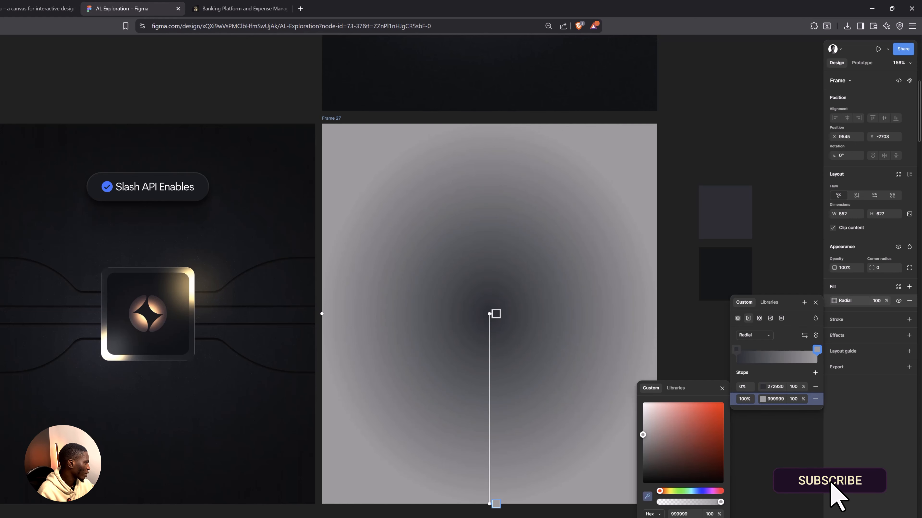
pyautogui.click(716, 271)
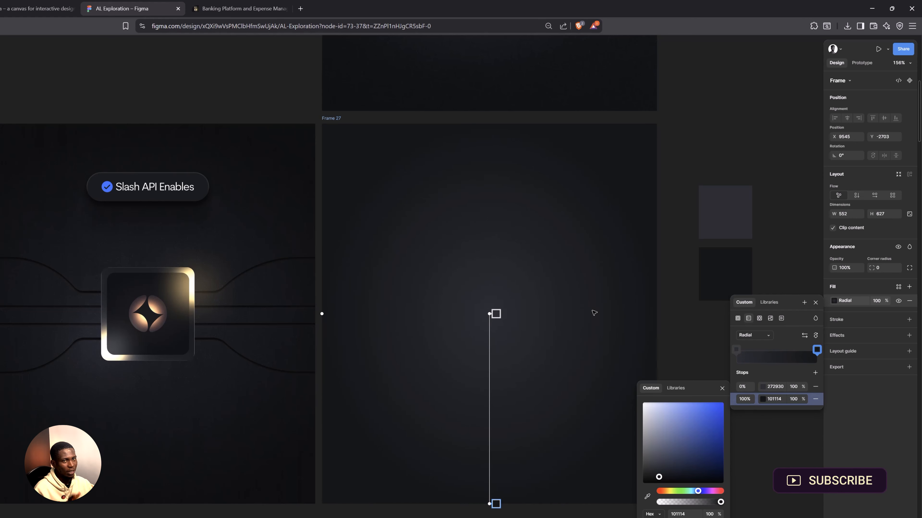
pyautogui.click(815, 303)
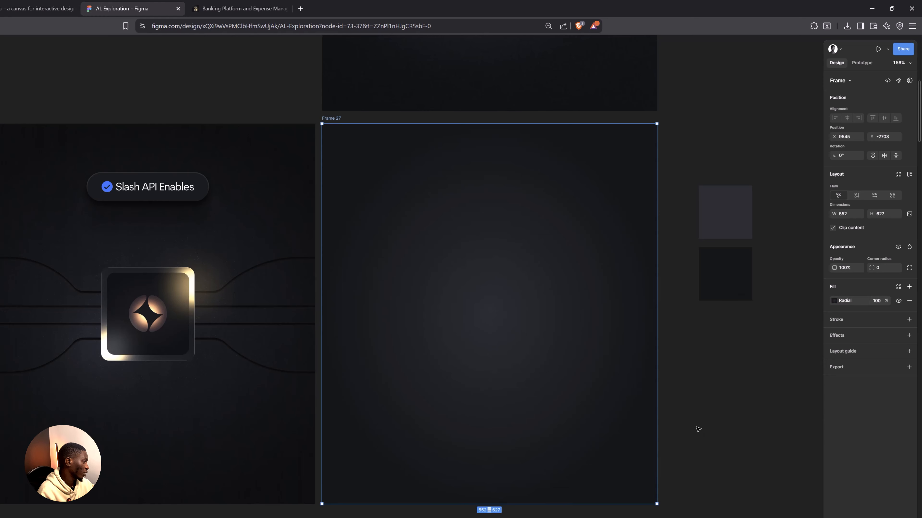
# Step: Expand the Blast - 1 frame's layers and unlock its texture layer
pyautogui.click(769, 360)
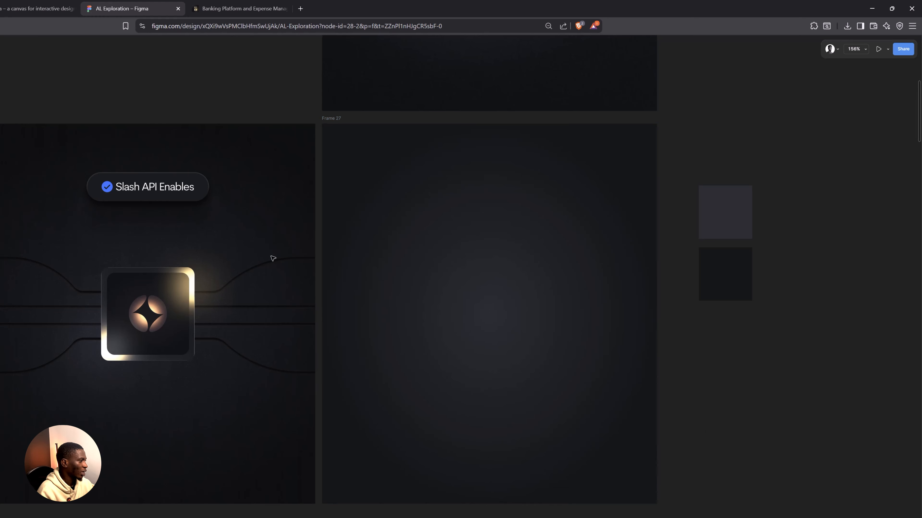
pyautogui.click(43, 205)
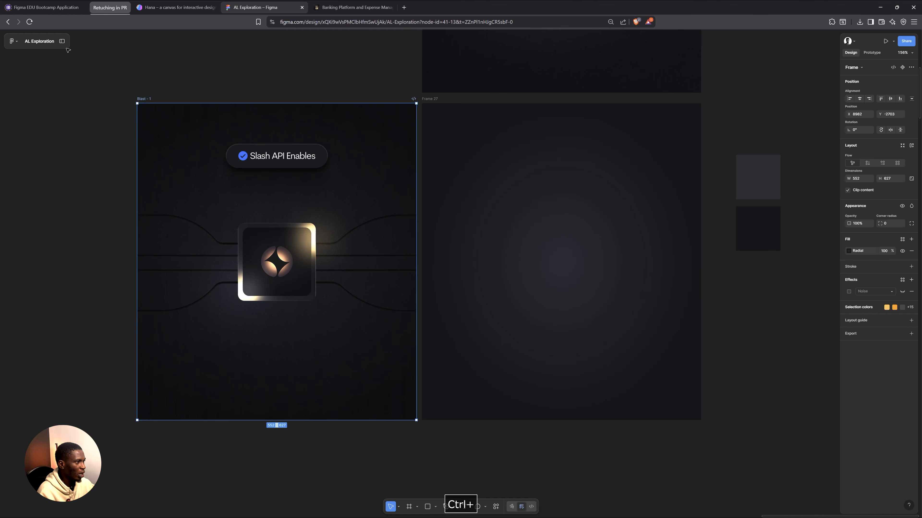
pyautogui.click(61, 41)
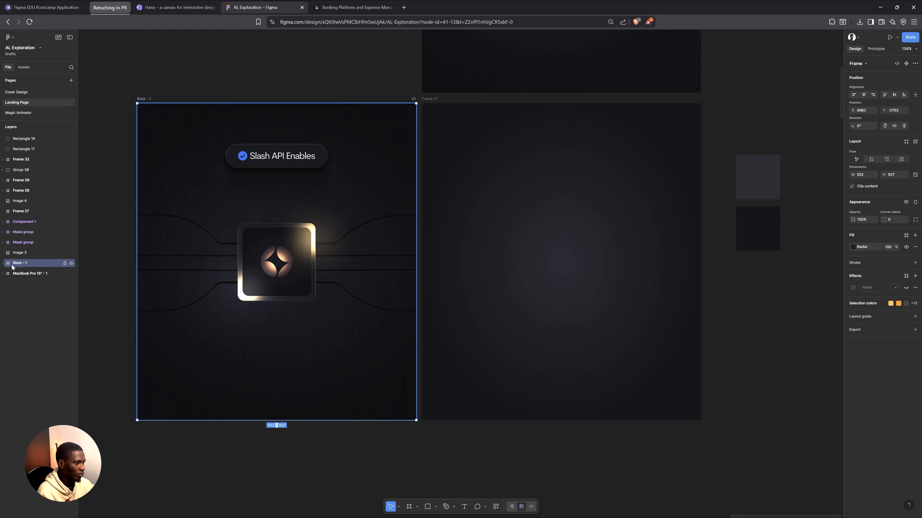
pyautogui.click(3, 263)
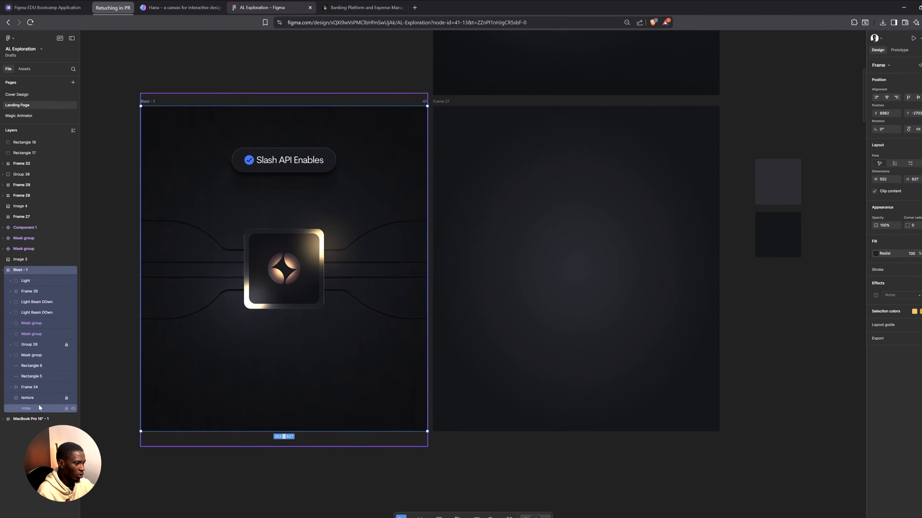
pyautogui.click(35, 387)
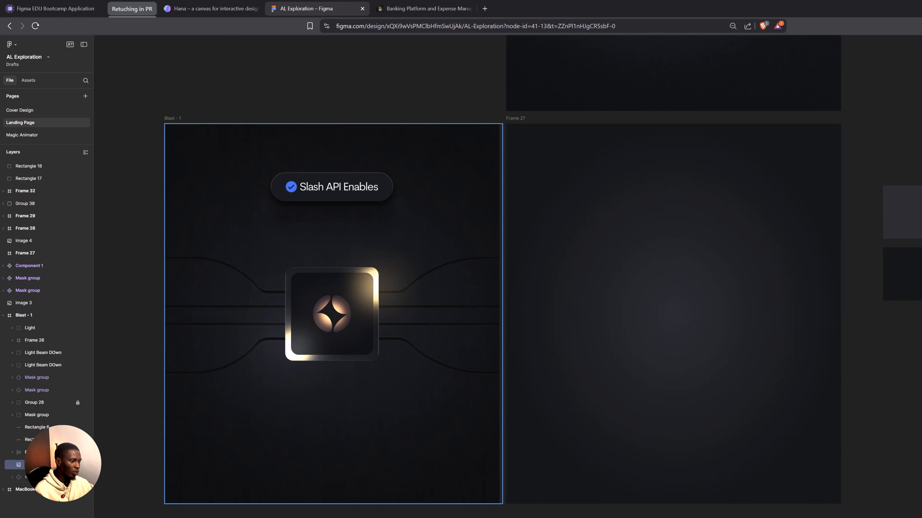
pyautogui.click(47, 465)
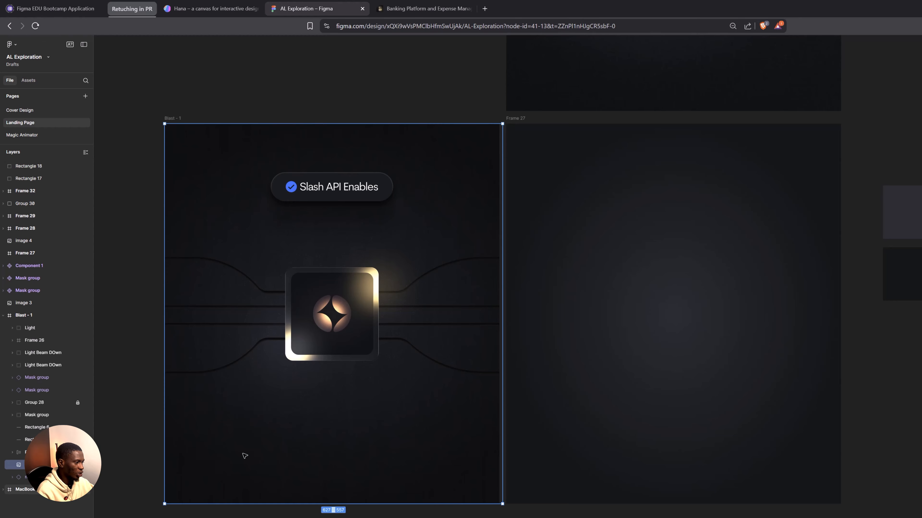
# Step: Try to place a copy of the texture layer, without its Soft light blend mode, inside Frame 27 aligned to the frame's bottom edge
pyautogui.moveTo(335, 410); pyautogui.dragTo(523, 506)
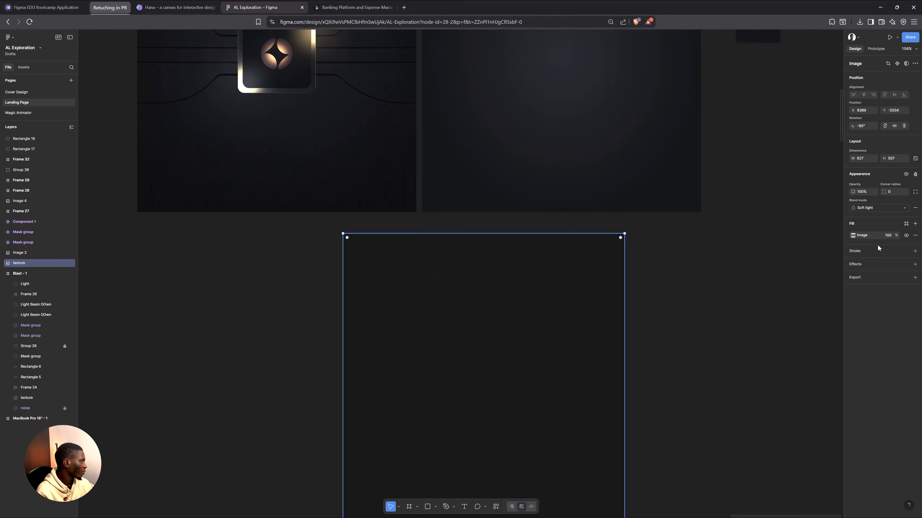
pyautogui.click(915, 176)
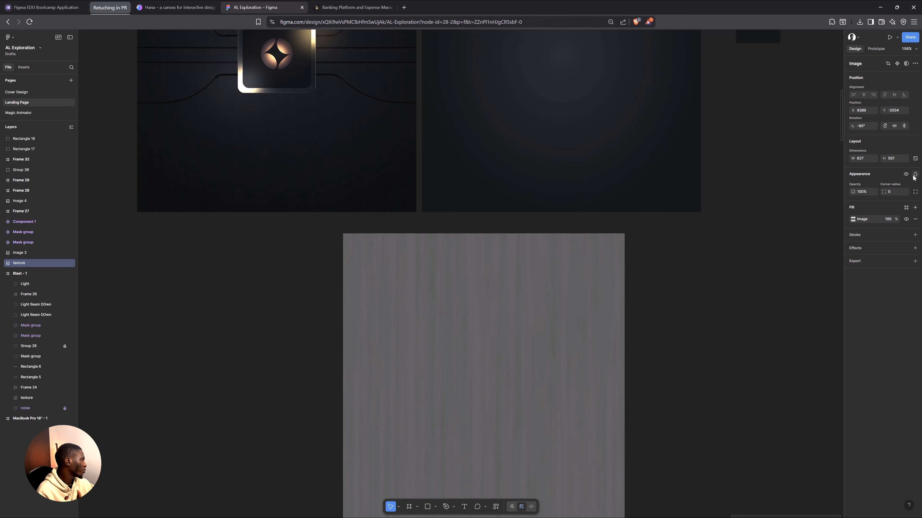
pyautogui.moveTo(513, 310); pyautogui.dragTo(591, 304)
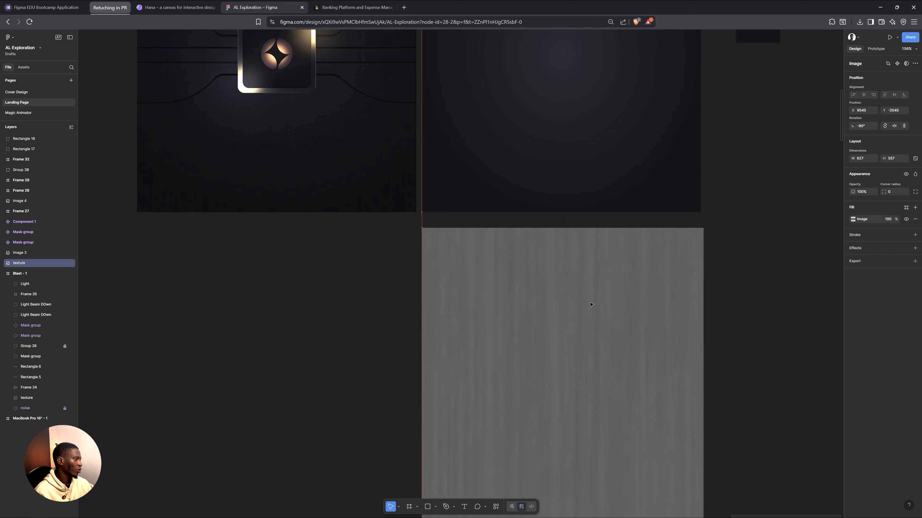
pyautogui.scroll(4, 594, 344)
pyautogui.moveTo(602, 439); pyautogui.dragTo(602, 160)
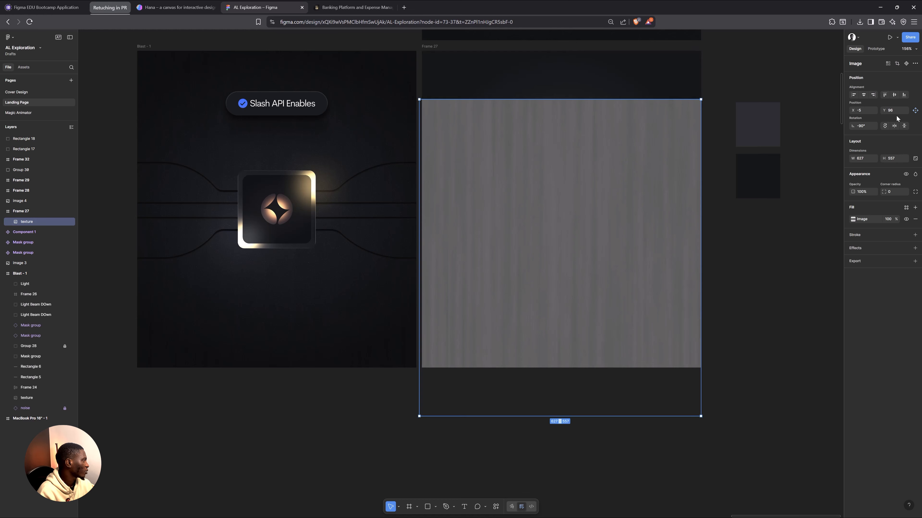
pyautogui.click(904, 95)
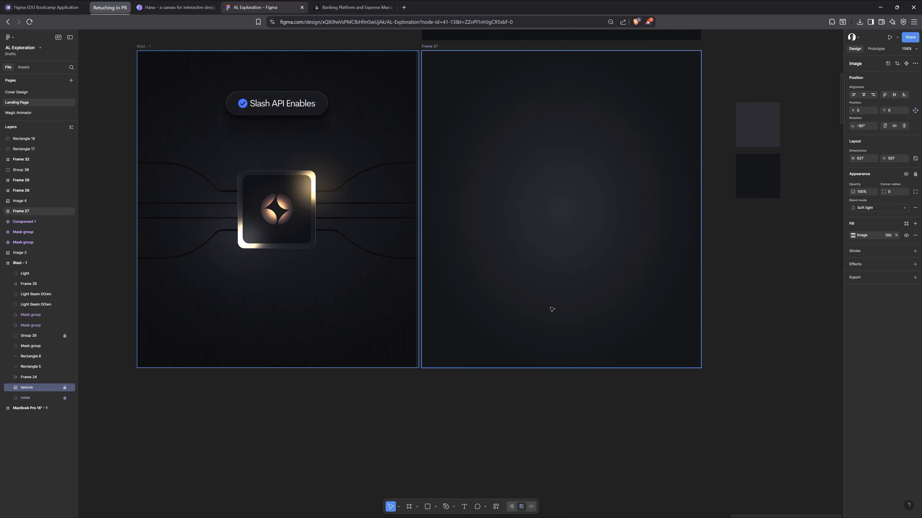
# Step: Select the texture layer inside the Blast - 1 frame and unlock it
pyautogui.press('space')
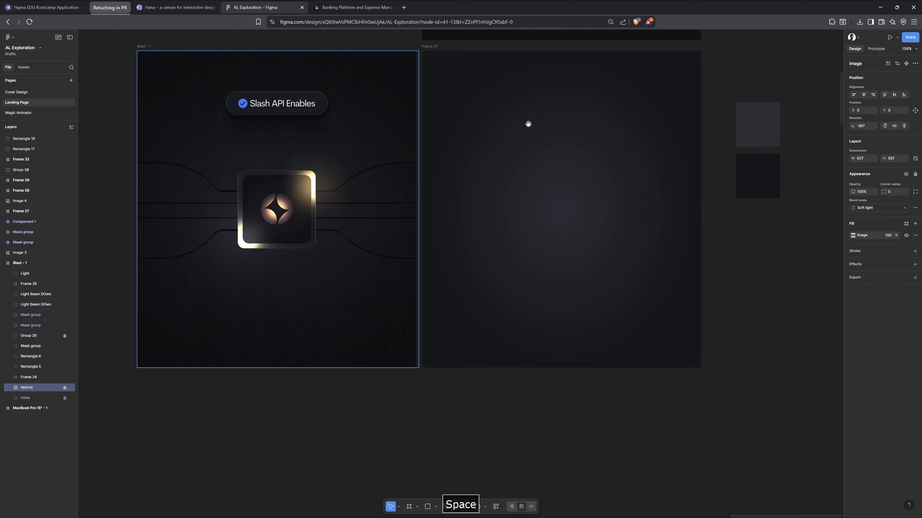
pyautogui.moveTo(529, 124); pyautogui.dragTo(549, 160)
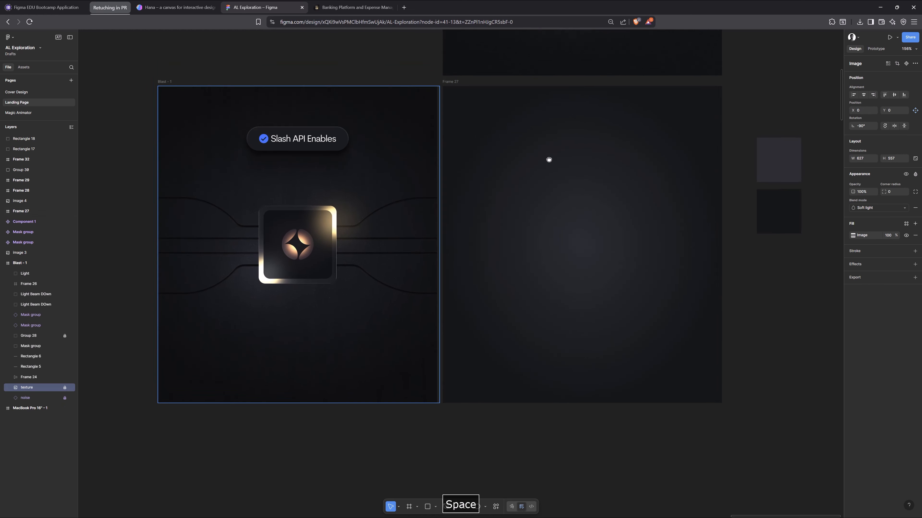
pyautogui.click(457, 83)
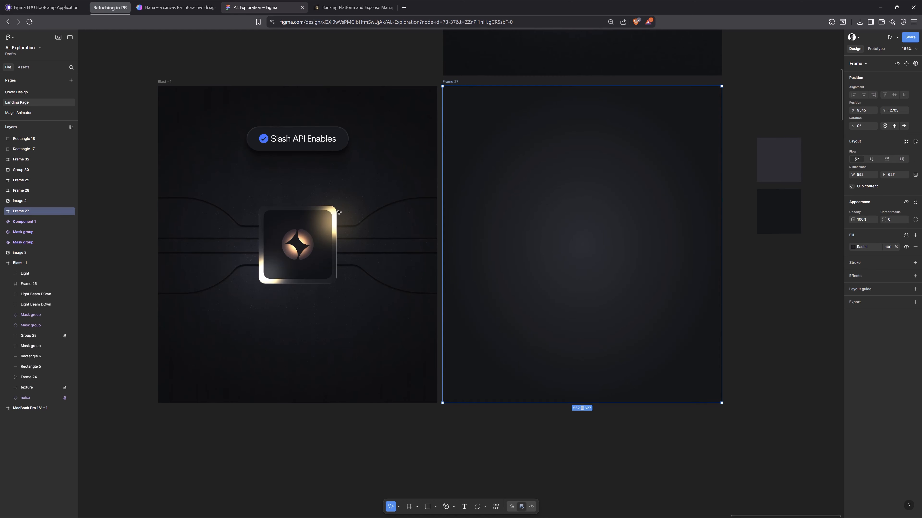
pyautogui.click(170, 83)
pyautogui.click(39, 389)
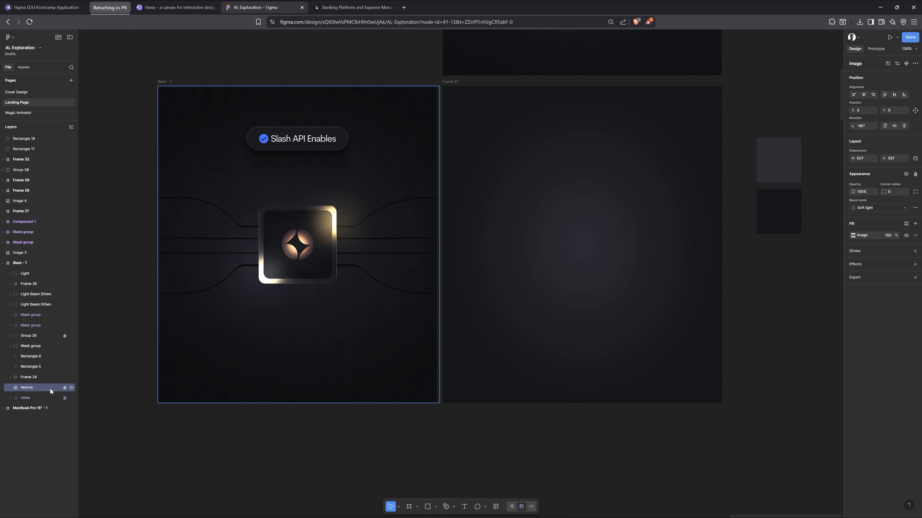
pyautogui.click(65, 388)
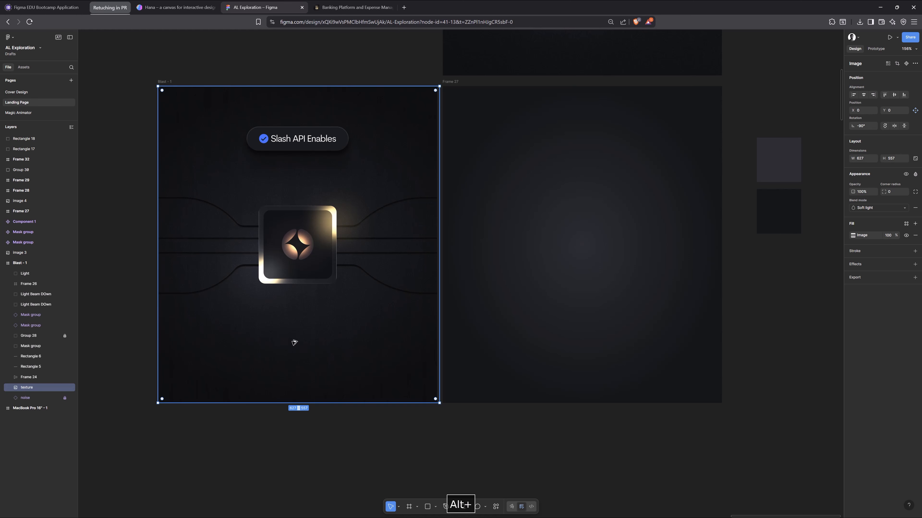
# Step: Place a copy of the texture layer, without its Soft light blend mode, inside Frame 27 aligned to the frame's right and top edges
pyautogui.moveTo(294, 344); pyautogui.dragTo(553, 475)
pyautogui.press('space')
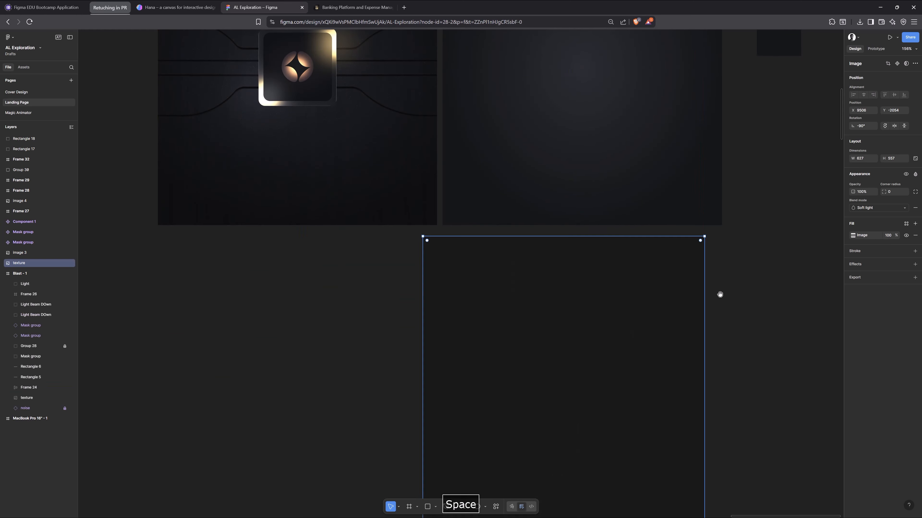
pyautogui.click(915, 174)
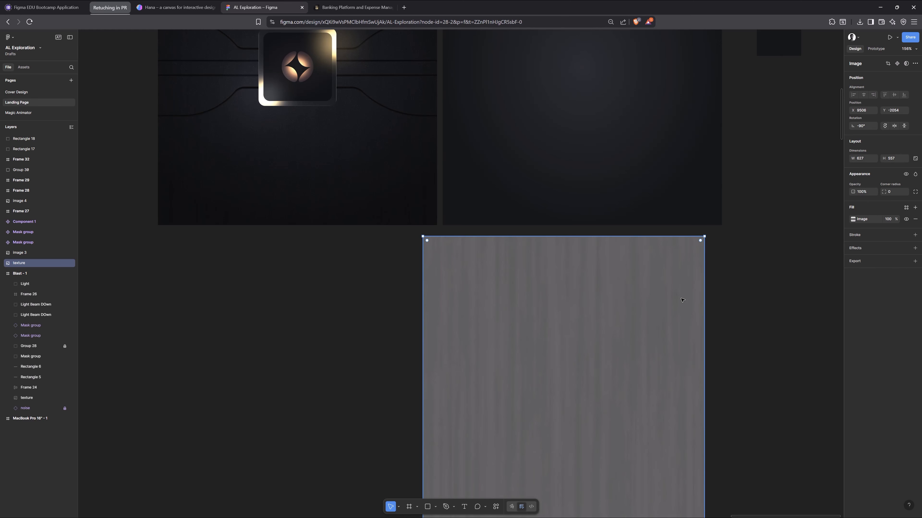
pyautogui.scroll(2, 612, 387)
pyautogui.moveTo(612, 387); pyautogui.dragTo(632, 84)
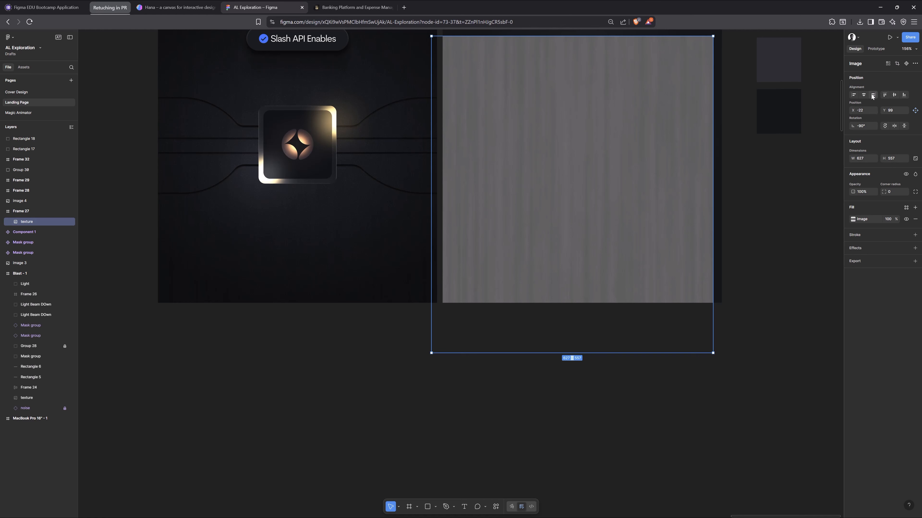
pyautogui.click(872, 96)
pyautogui.scroll(3, 878, 96)
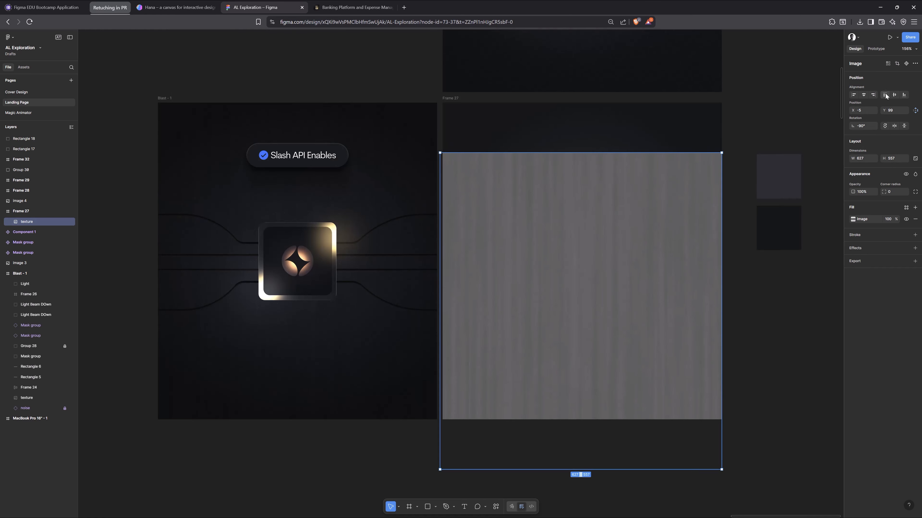
pyautogui.click(886, 95)
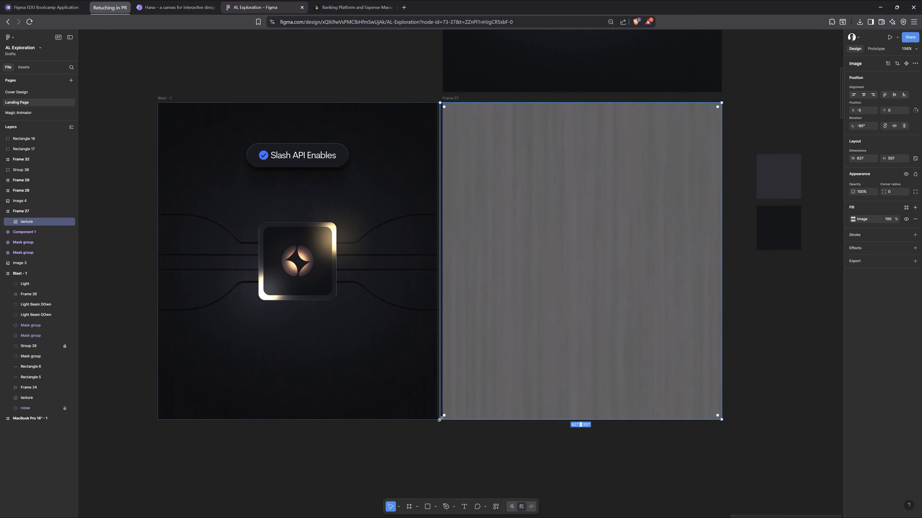
# Step: Try enlarging the texture copy beyond Frame 27's edges and scale it back to the frame's corners
pyautogui.moveTo(440, 420); pyautogui.dragTo(416, 438)
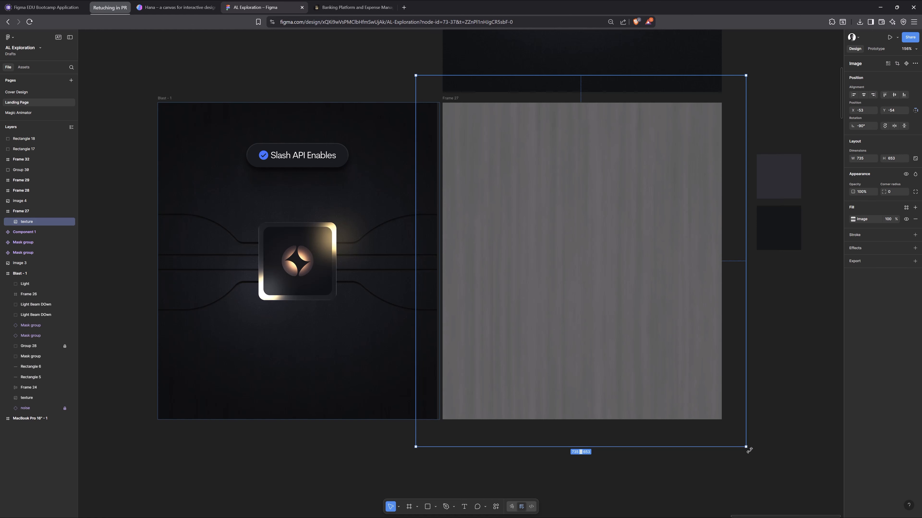
pyautogui.moveTo(745, 447); pyautogui.dragTo(721, 419)
pyautogui.press('ctrl')
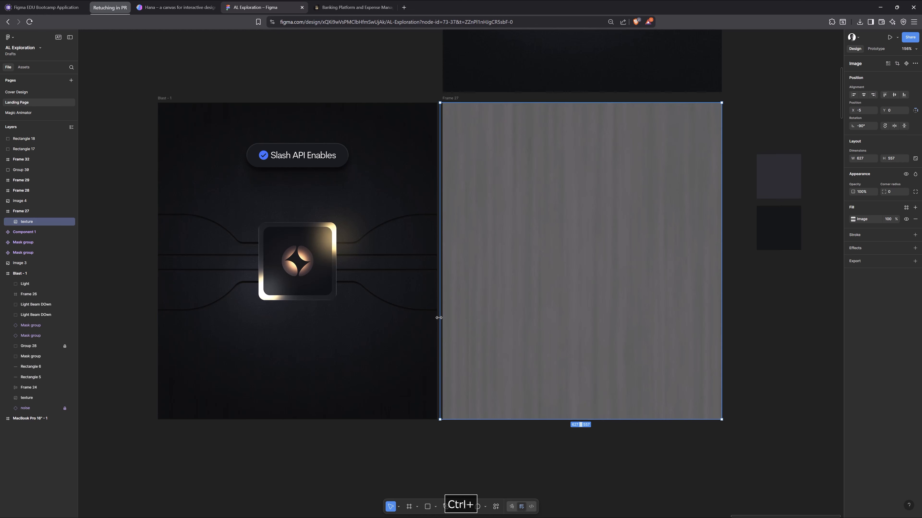
# Step: Fit the texture copy to Frame 27's 552 px width and set its blend mode to Overlay
pyautogui.moveTo(441, 319); pyautogui.dragTo(443, 321)
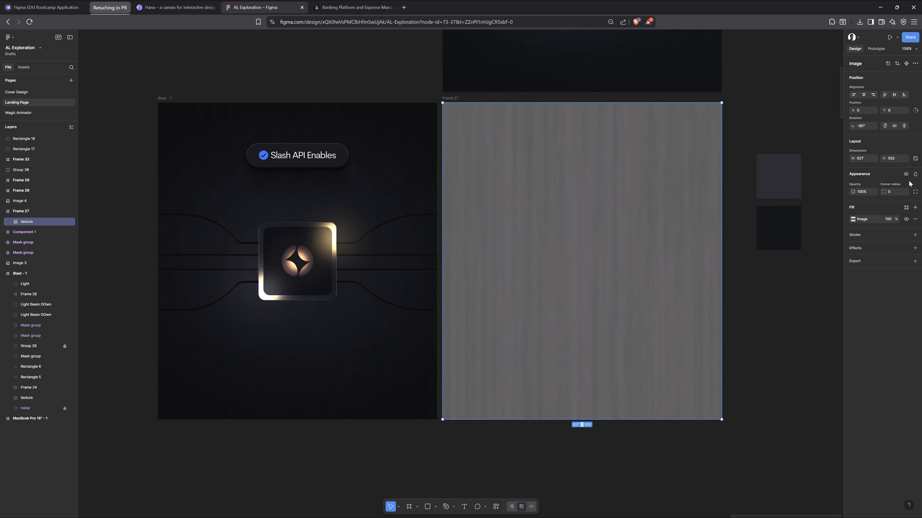
pyautogui.click(914, 175)
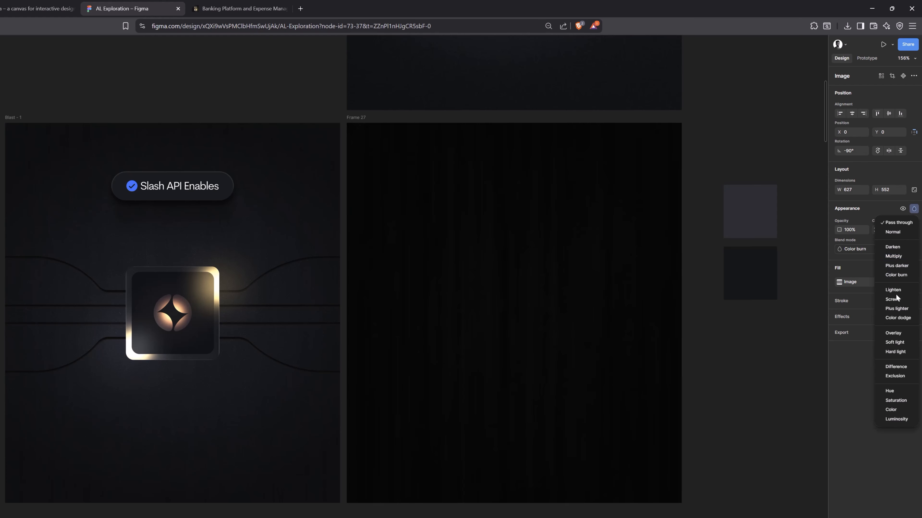
pyautogui.click(902, 334)
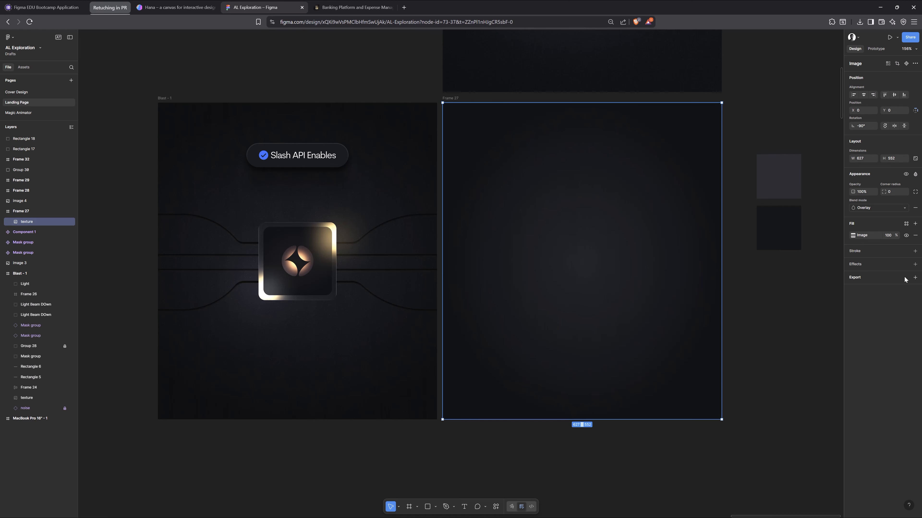
pyautogui.click(728, 251)
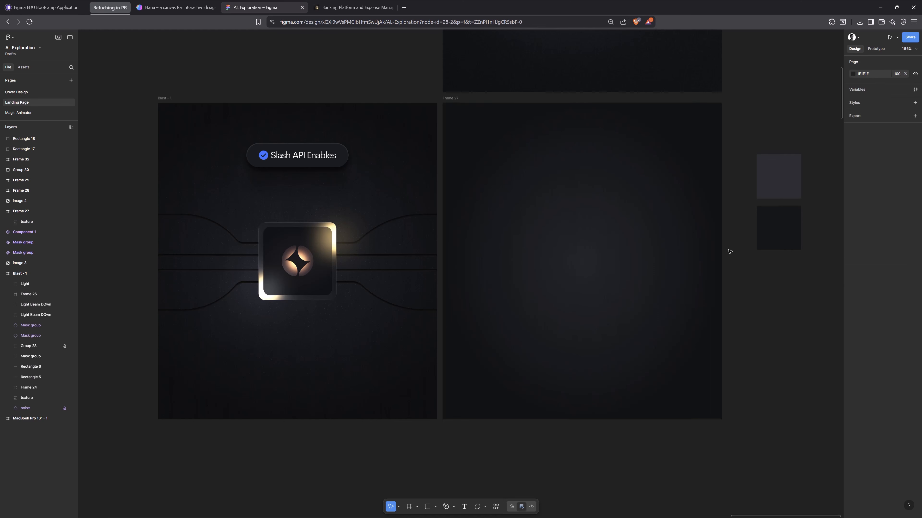
# Step: Add the text "Slash API Enable" in the upper part of Frame 27 and set its font size to 16
pyautogui.press('t')
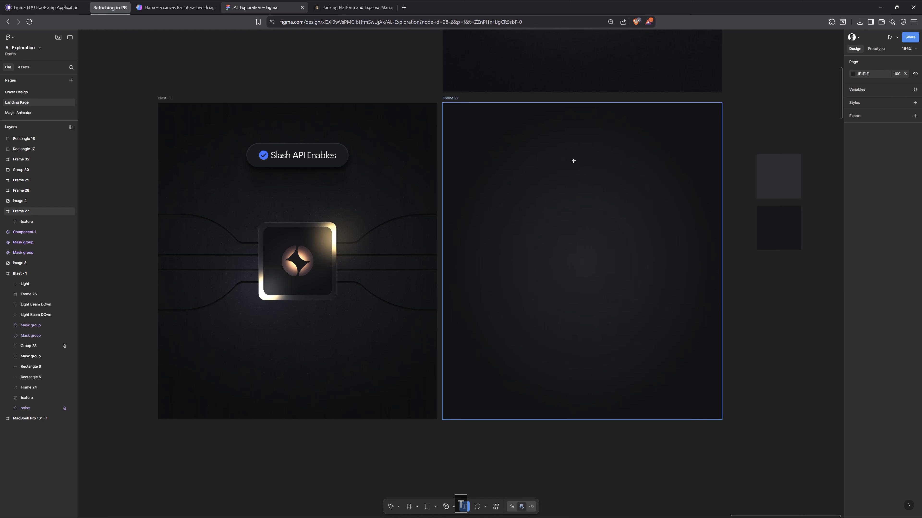
pyautogui.click(574, 161)
pyautogui.write('S')
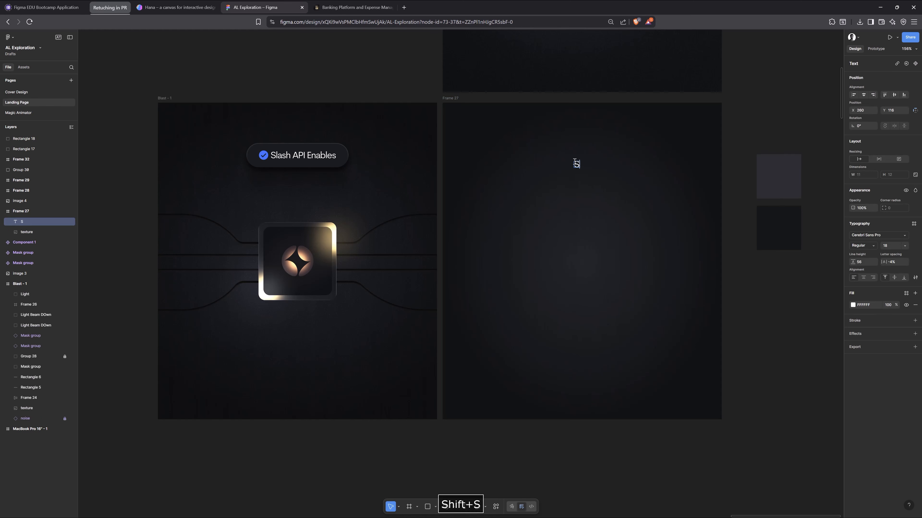
pyautogui.write('lash A')
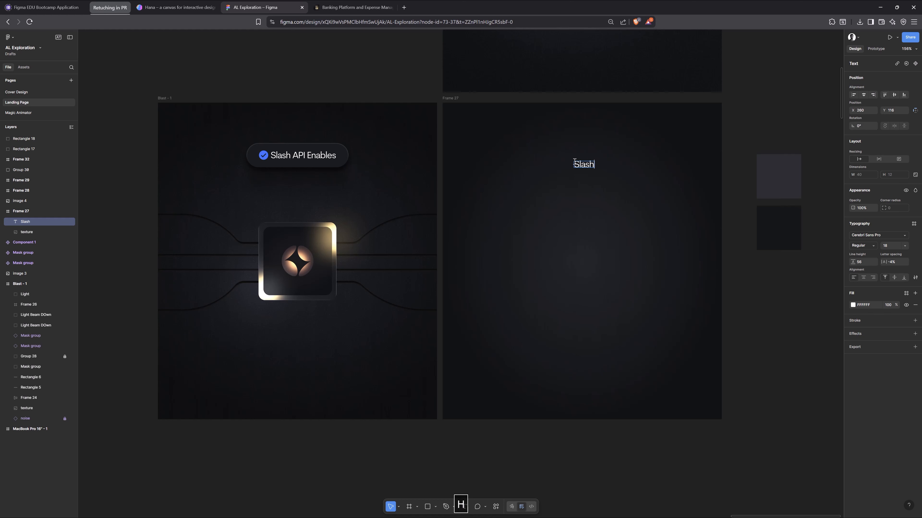
pyautogui.write('PI Enable')
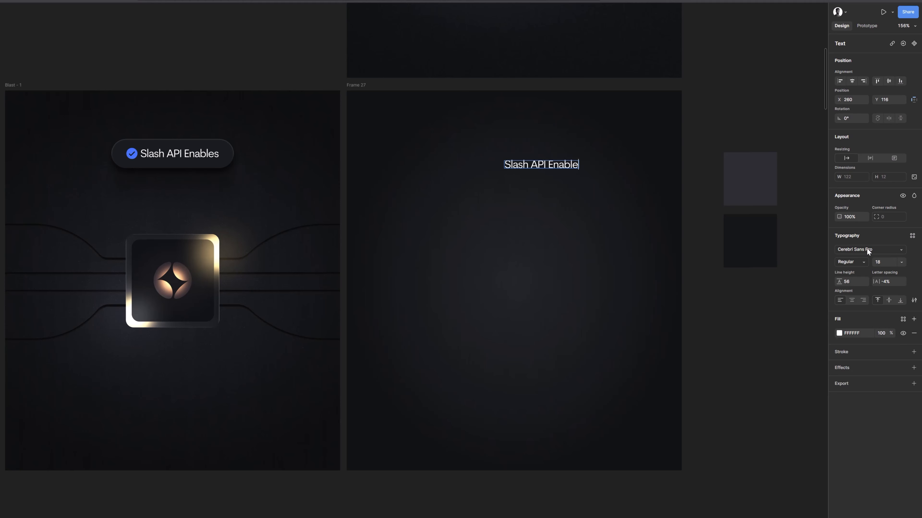
pyautogui.press('Escape')
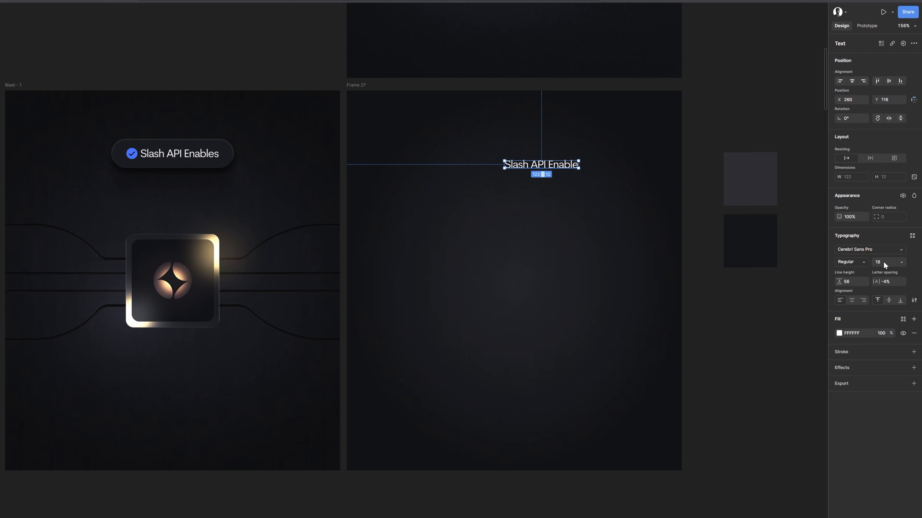
pyautogui.press('Return')
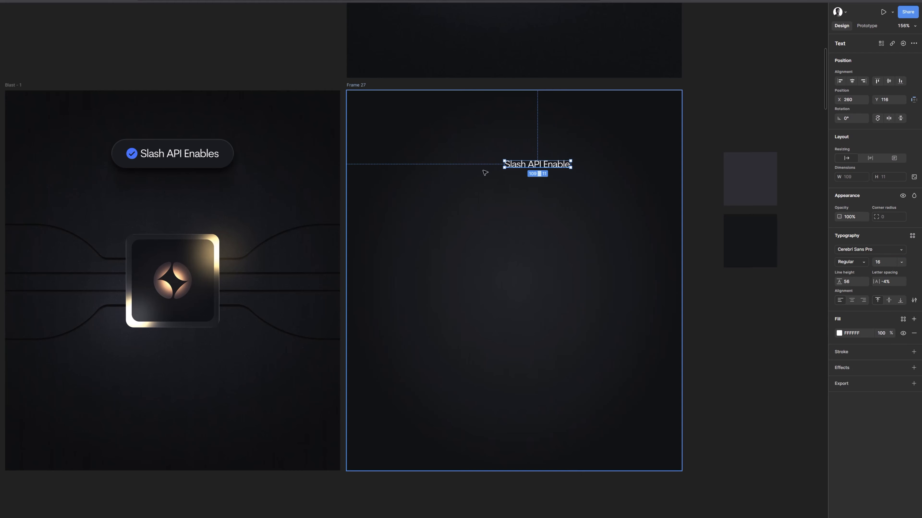
# Step: Wrap the text in an auto layout frame with 24 horizontal and 14 vertical padding, and fill it with the reference pill's sampled colour 16171C
pyautogui.hotkey('shift', 'a')
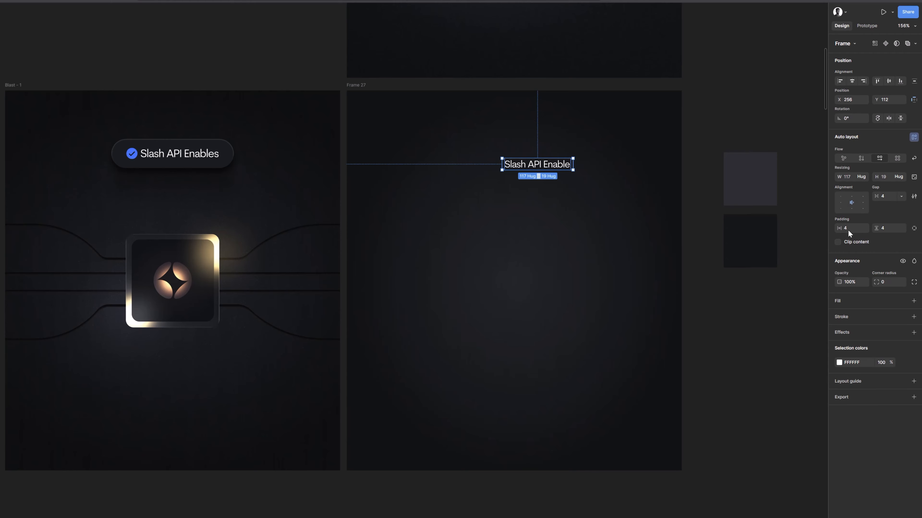
pyautogui.moveTo(838, 228); pyautogui.dragTo(894, 228)
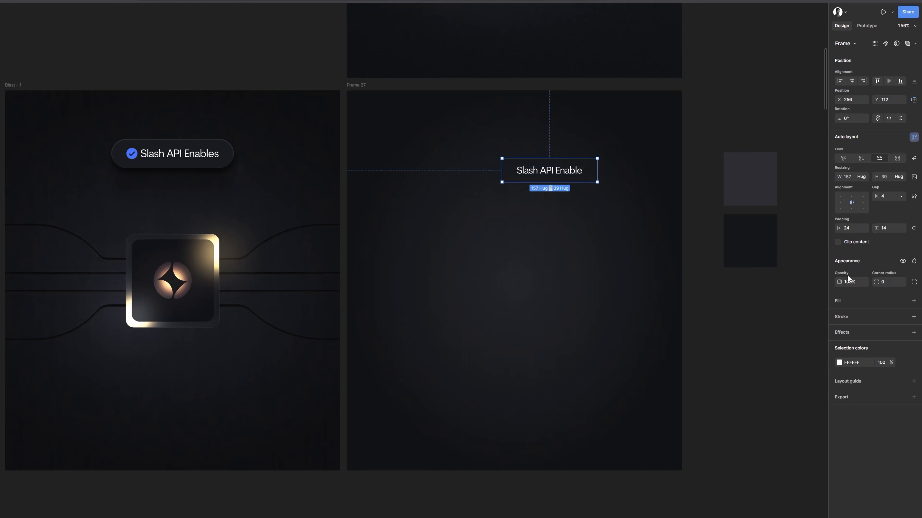
pyautogui.click(843, 300)
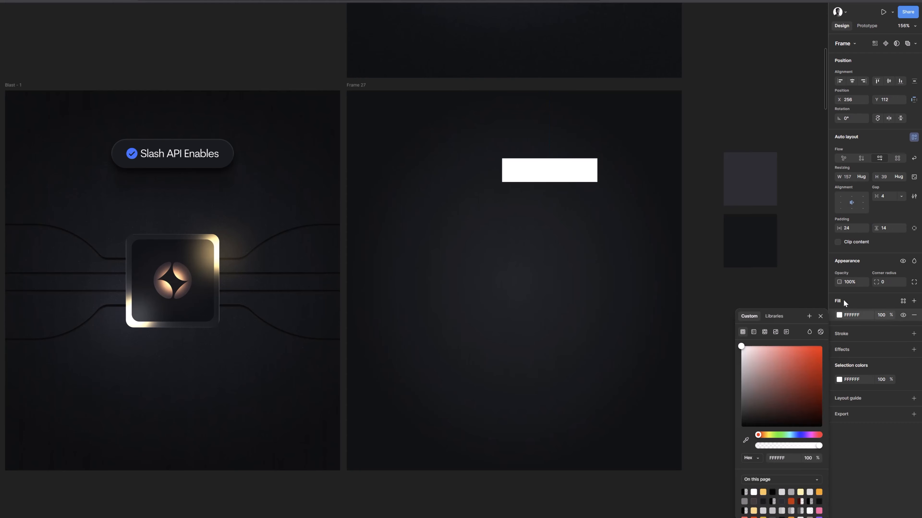
pyautogui.click(746, 440)
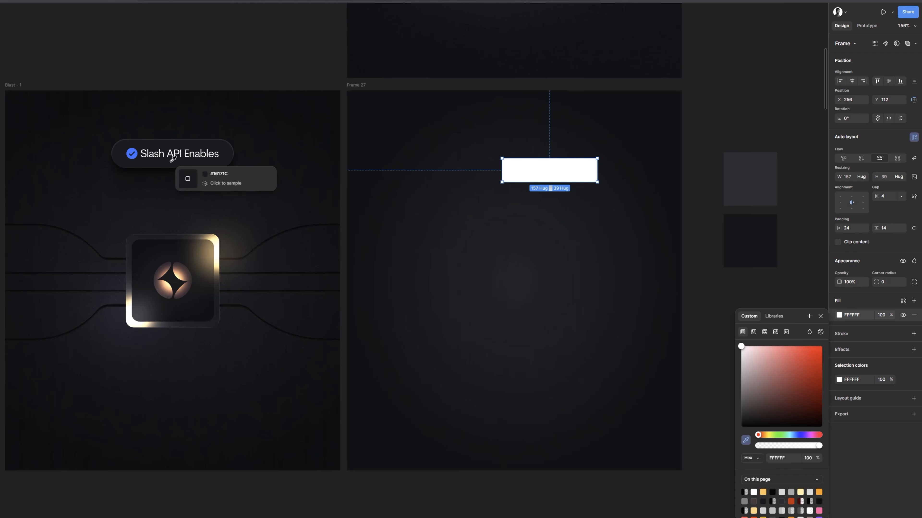
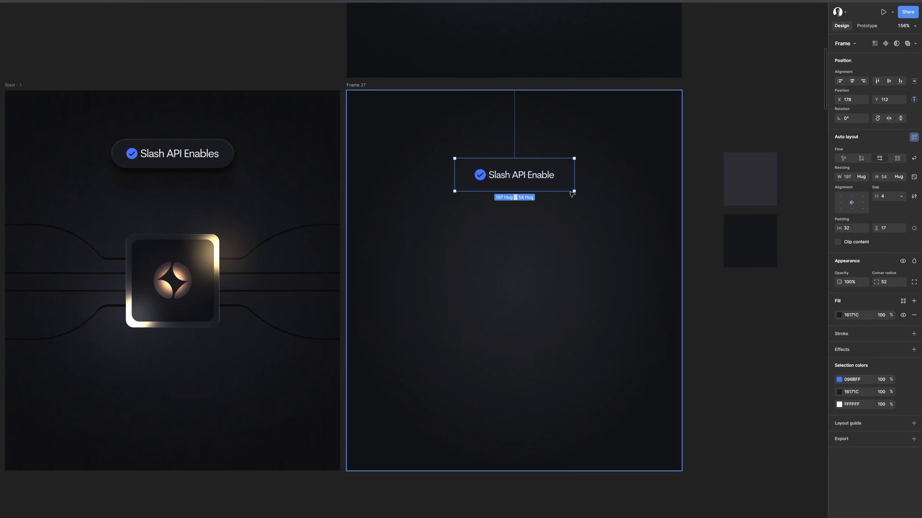
# Step: Move the label pill up to Y 86 in Frame 27 and set its vertical padding to 14
pyautogui.hotkey('shift', 'Up')
pyautogui.press('Up')
pyautogui.press('Up')
pyautogui.press('Up')
pyautogui.press('Up')
pyautogui.press('Up')
pyautogui.press('Up')
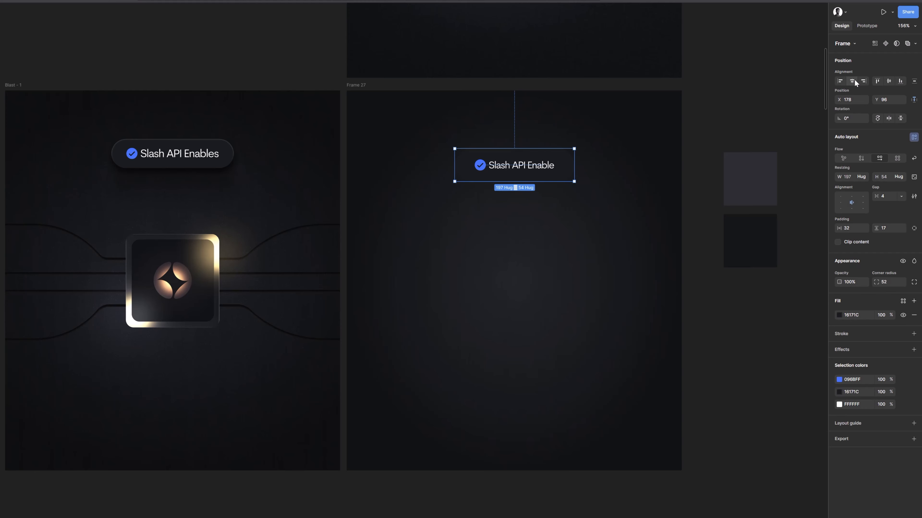
pyautogui.hotkey('shift', 'Up')
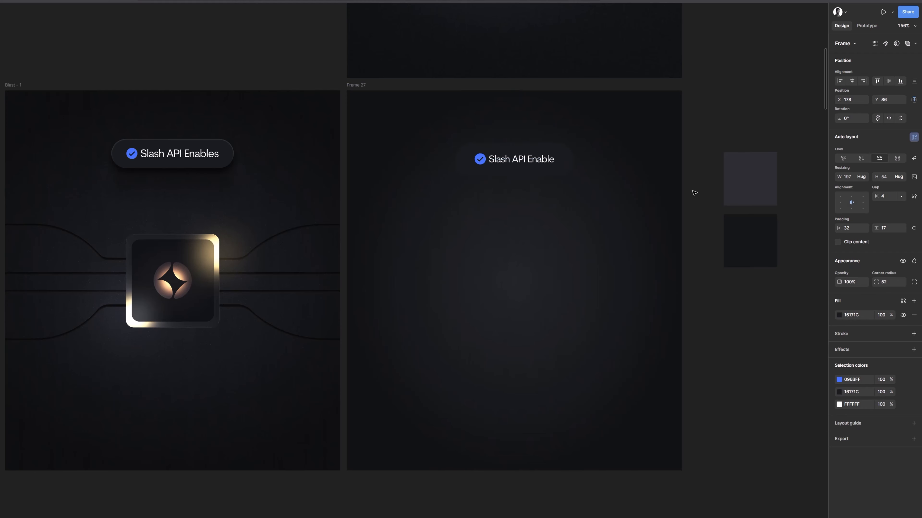
pyautogui.moveTo(875, 228); pyautogui.dragTo(874, 228)
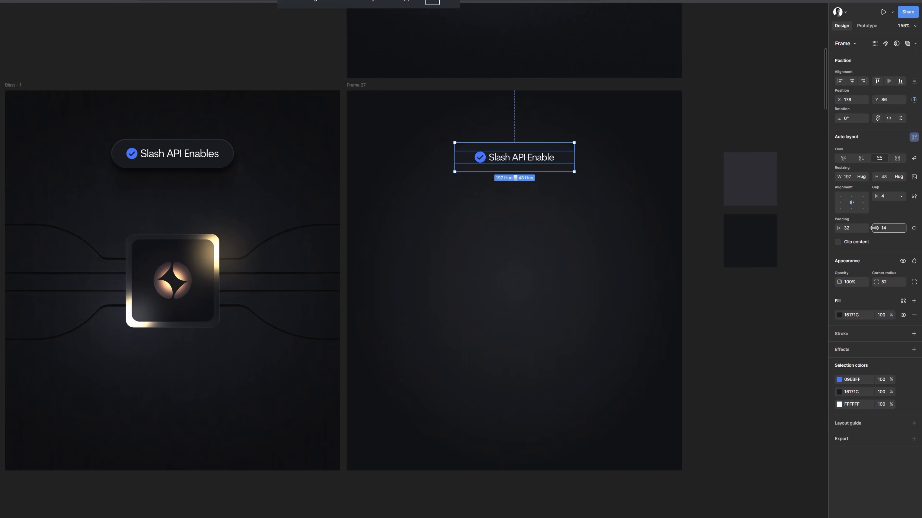
# Step: Add a linear gradient stroke to the label pill, running vertically from its top edge to its bottom edge
pyautogui.click(849, 334)
pyautogui.scroll(5, 600, 151)
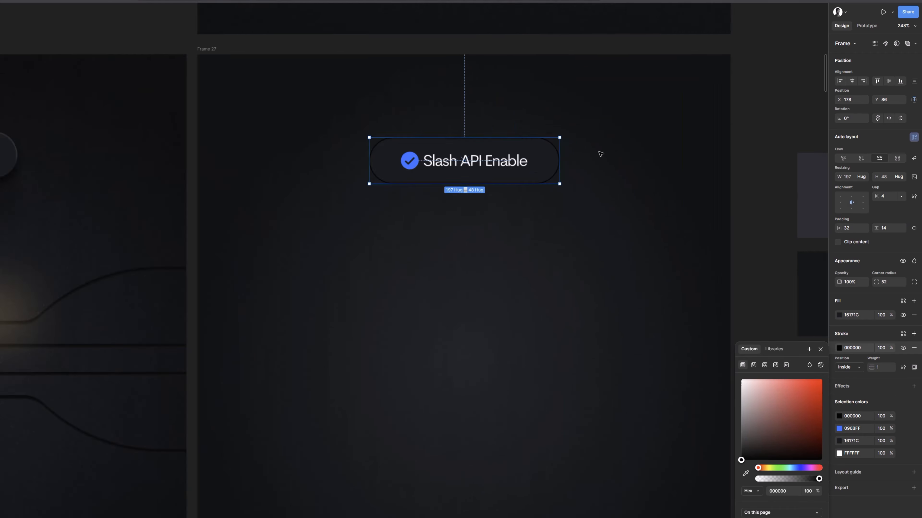
pyautogui.click(754, 365)
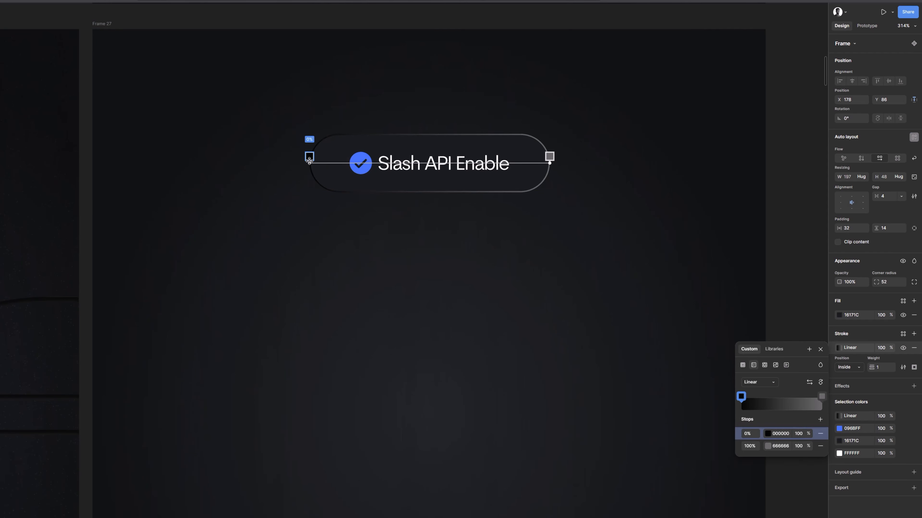
pyautogui.moveTo(323, 154)
pyautogui.mouseDown()
pyautogui.moveTo(418, 122)
pyautogui.moveTo(430, 133)
pyautogui.mouseUp()
pyautogui.moveTo(550, 160); pyautogui.dragTo(437, 192)
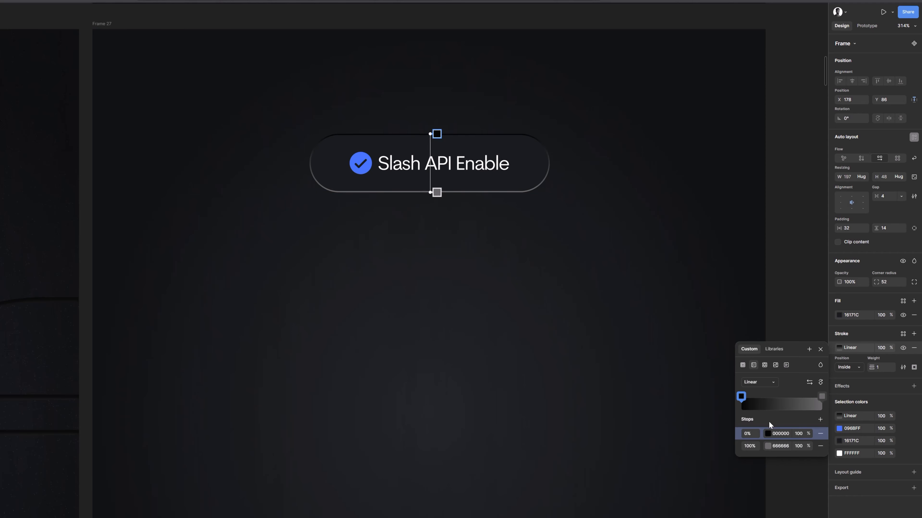
# Step: Set the stroke gradient's 0% stop to white FFFFFF at 5% opacity
pyautogui.click(769, 431)
pyautogui.moveTo(696, 429); pyautogui.dragTo(638, 394)
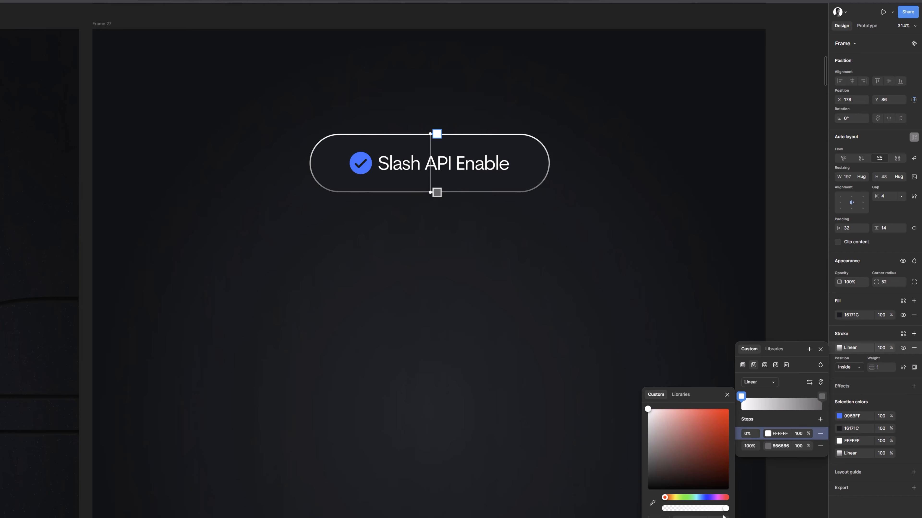
pyautogui.moveTo(713, 509); pyautogui.dragTo(681, 508)
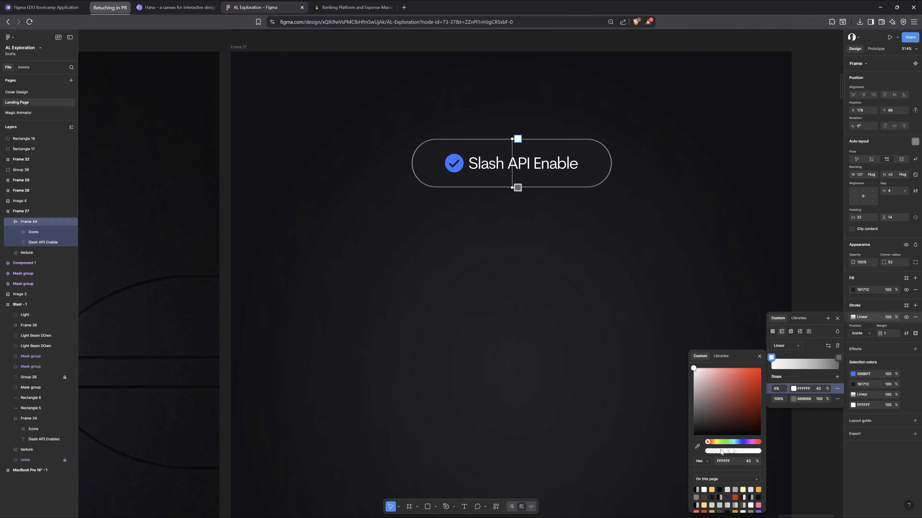
pyautogui.moveTo(721, 452); pyautogui.dragTo(711, 450)
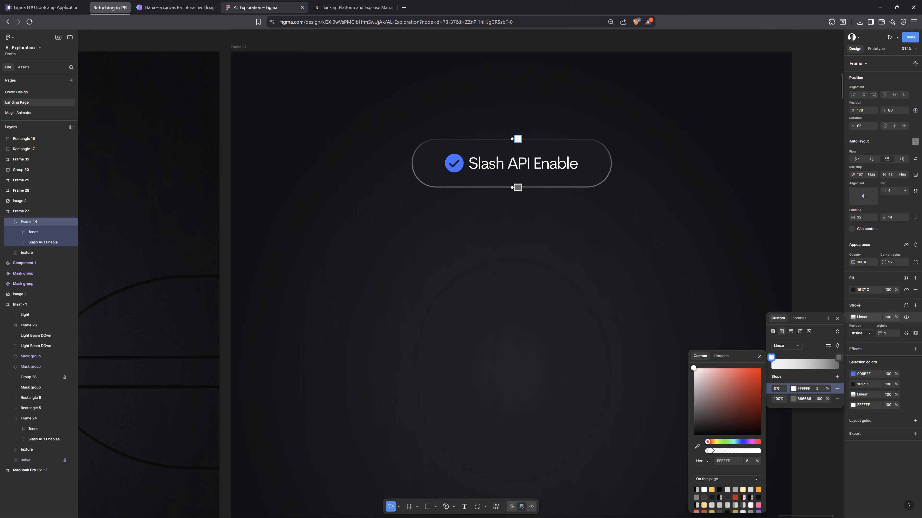
# Step: Set the stroke gradient's 100% stop to the pill's sampled fill colour 16171C at 0% opacity
pyautogui.click(517, 188)
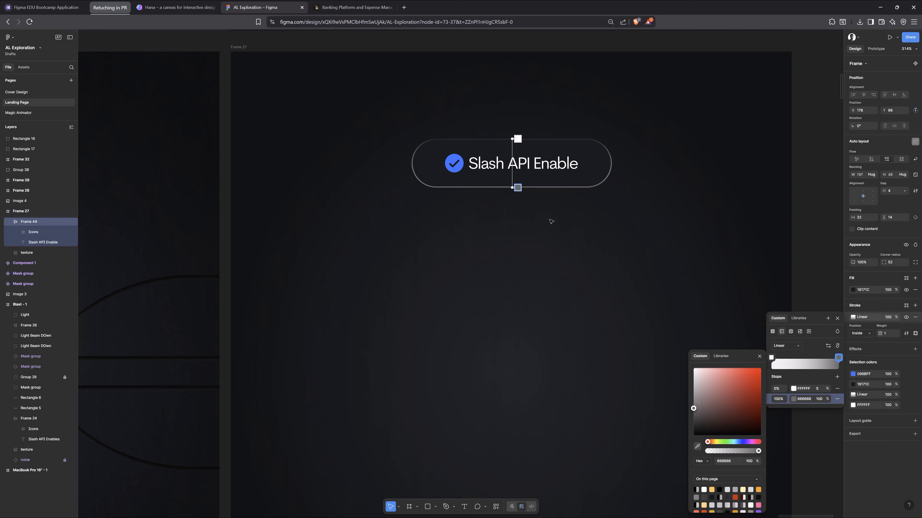
pyautogui.click(697, 446)
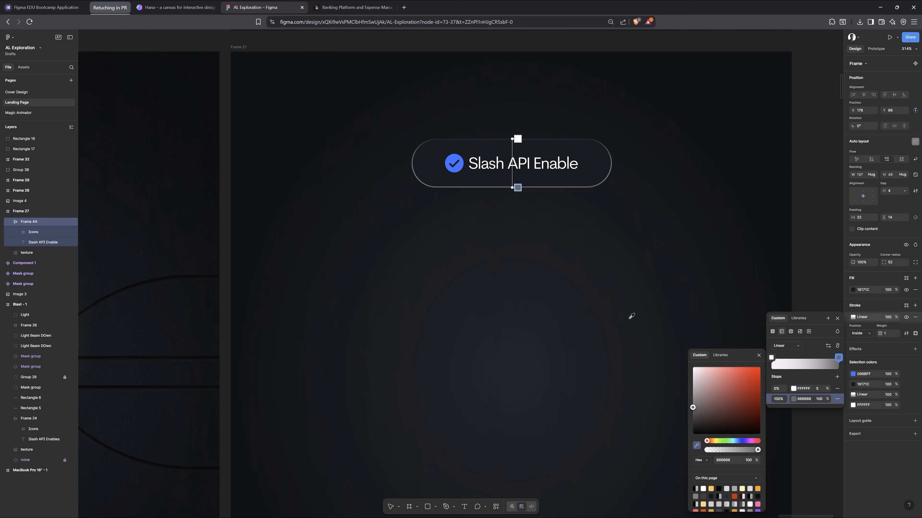
pyautogui.click(551, 183)
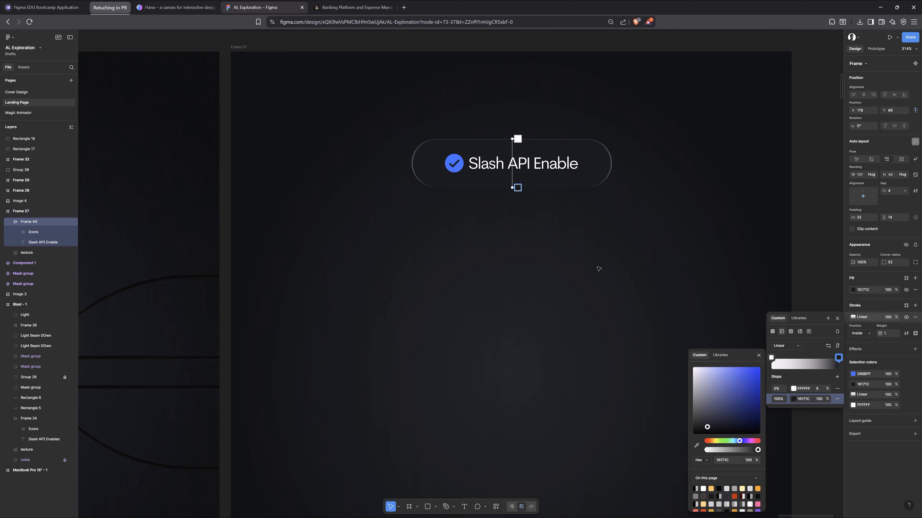
pyautogui.moveTo(747, 452); pyautogui.dragTo(713, 451)
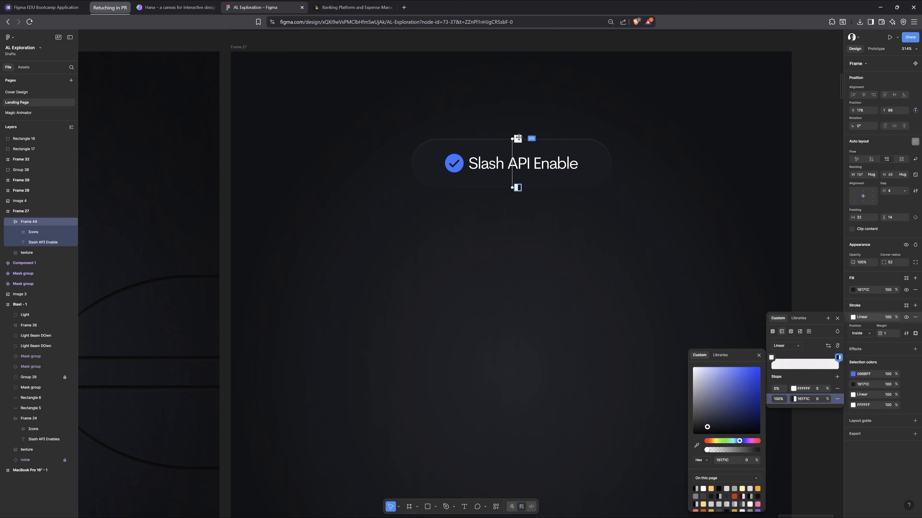
# Step: Raise the opacity of the label pill stroke gradient's white 0% stop to 16%
pyautogui.click(518, 139)
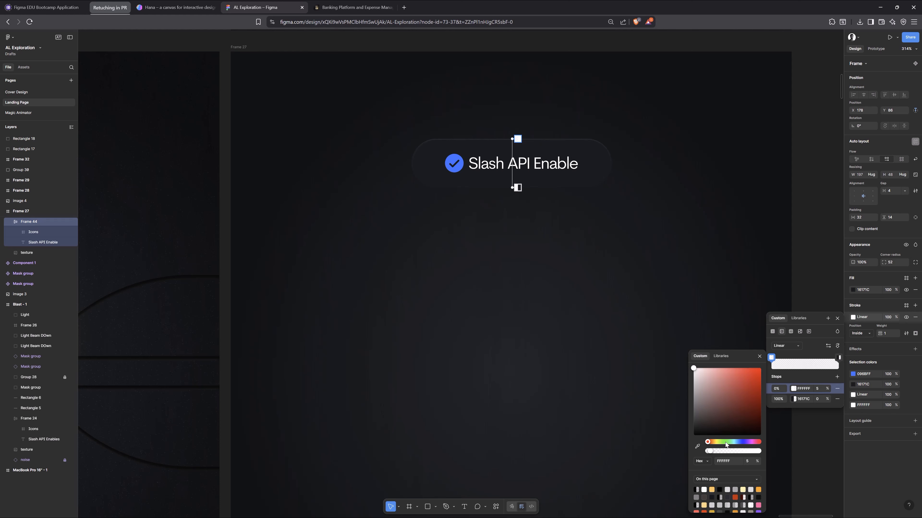
pyautogui.click(725, 452)
pyautogui.moveTo(722, 452); pyautogui.dragTo(717, 447)
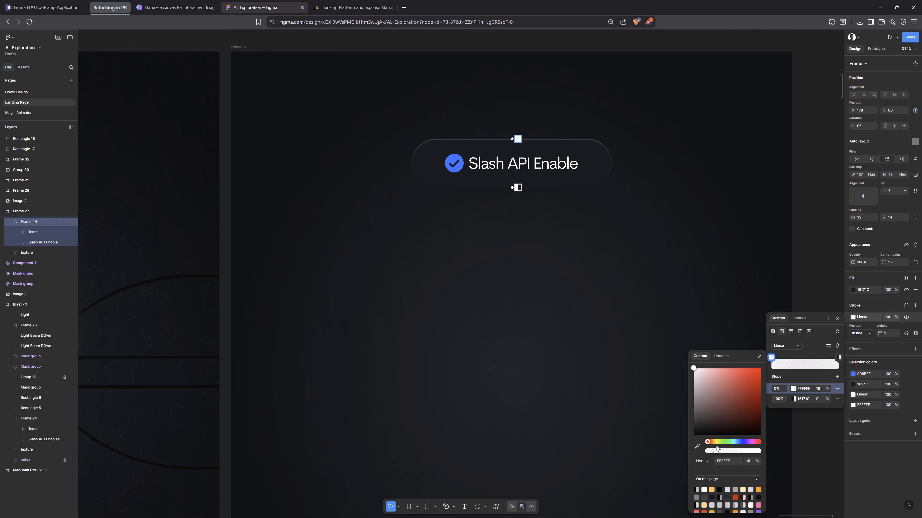
pyautogui.click(836, 318)
pyautogui.click(814, 268)
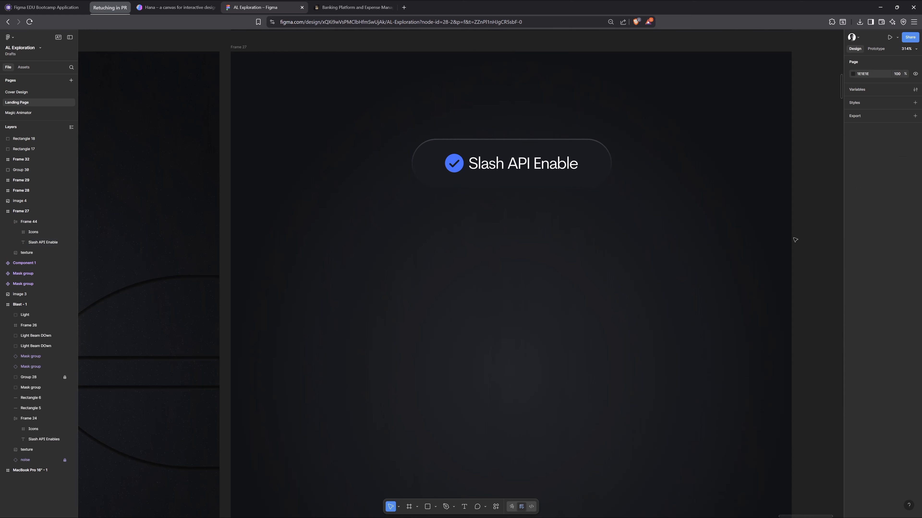
# Step: Apply a soft layered shadow to the label pill in Frame 27 with the Beautiful Shadows plugin, placing its light source straight above the pill
pyautogui.scroll(-5, 794, 240)
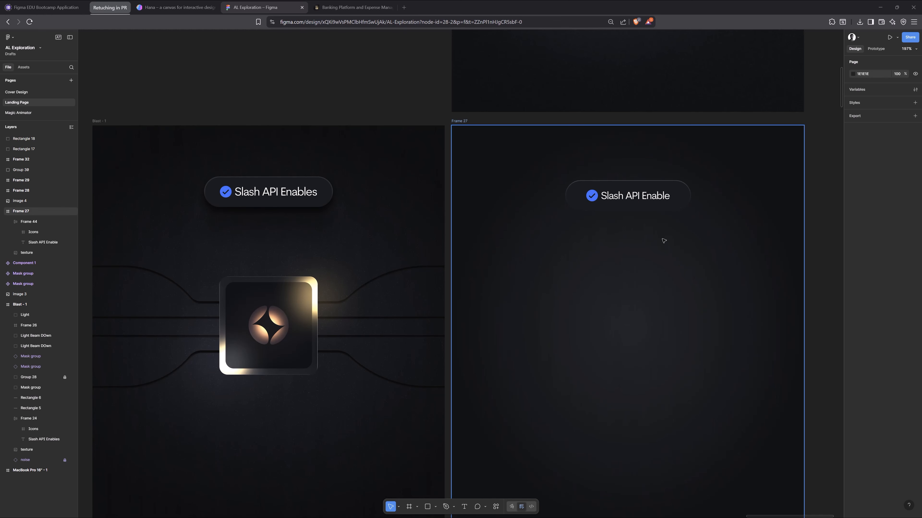
pyautogui.scroll(-3, 419, 153)
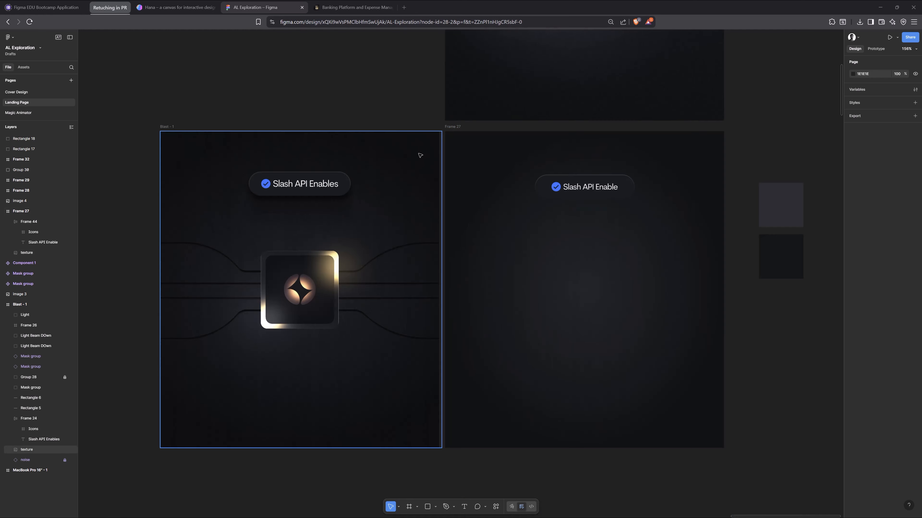
pyautogui.click(613, 188)
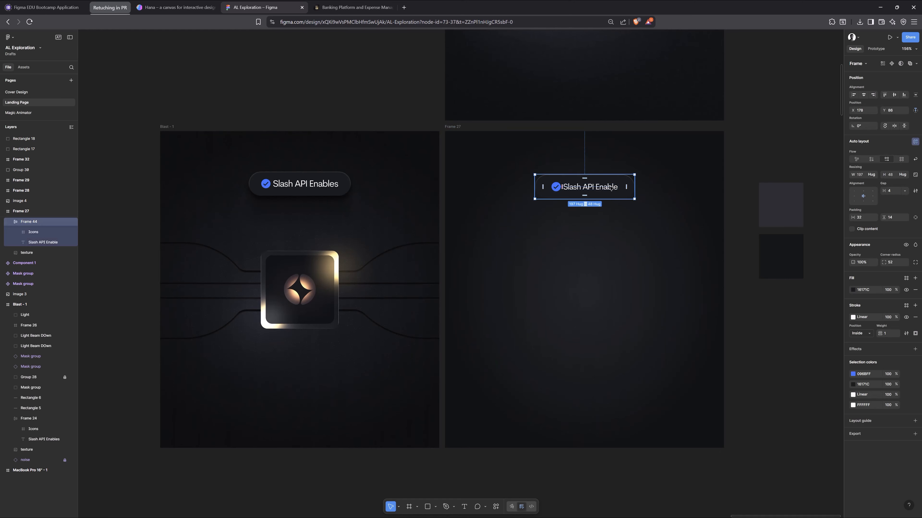
pyautogui.rightClick(611, 187)
pyautogui.moveTo(671, 352)
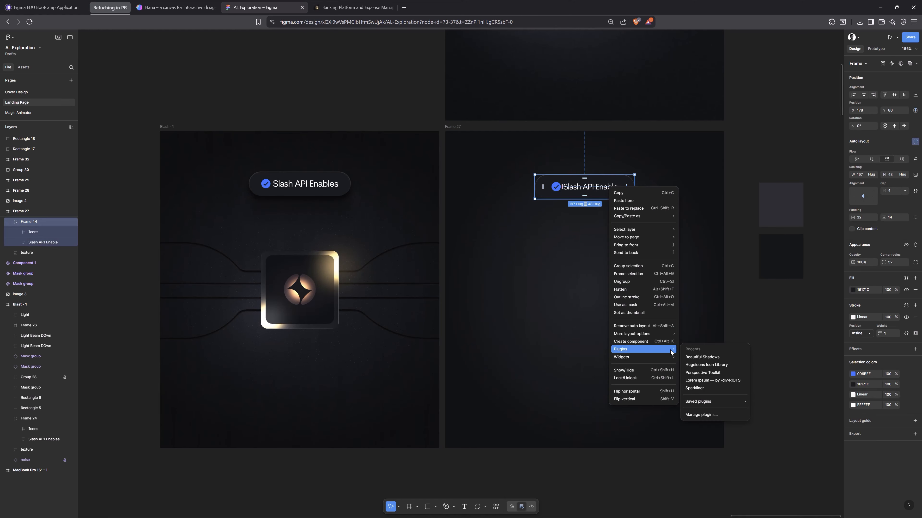
pyautogui.click(716, 358)
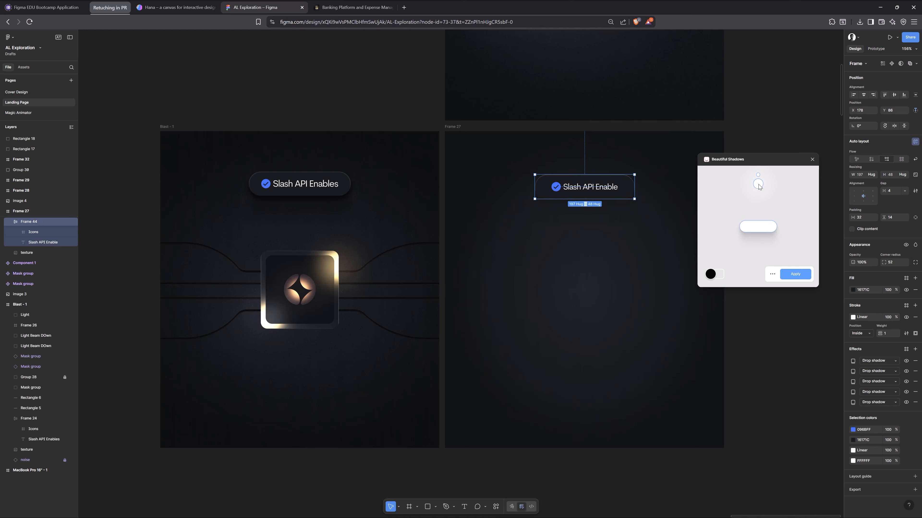
pyautogui.moveTo(758, 184)
pyautogui.mouseDown()
pyautogui.moveTo(759, 219)
pyautogui.moveTo(758, 195)
pyautogui.mouseUp()
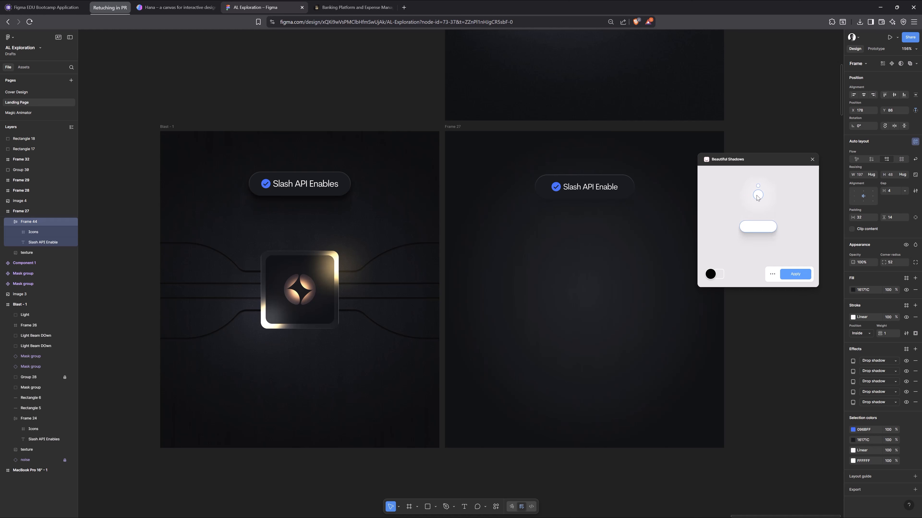
pyautogui.click(795, 274)
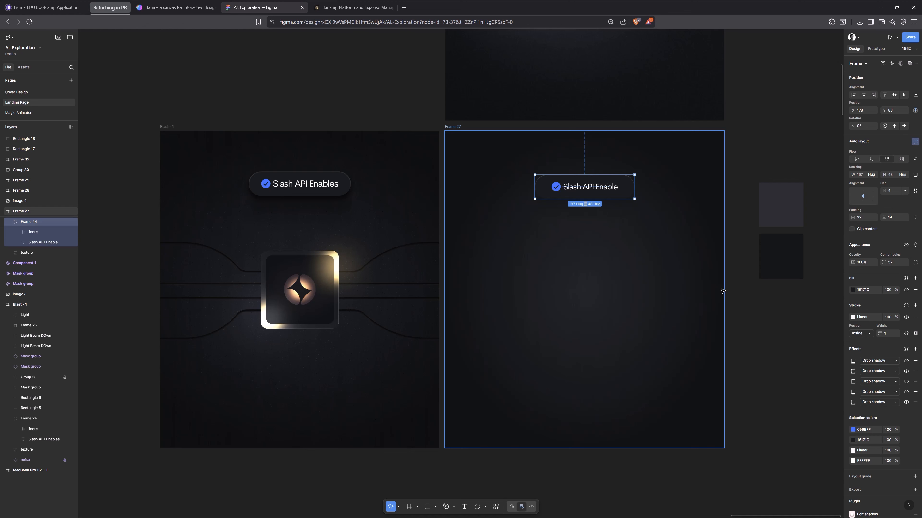
pyautogui.click(752, 283)
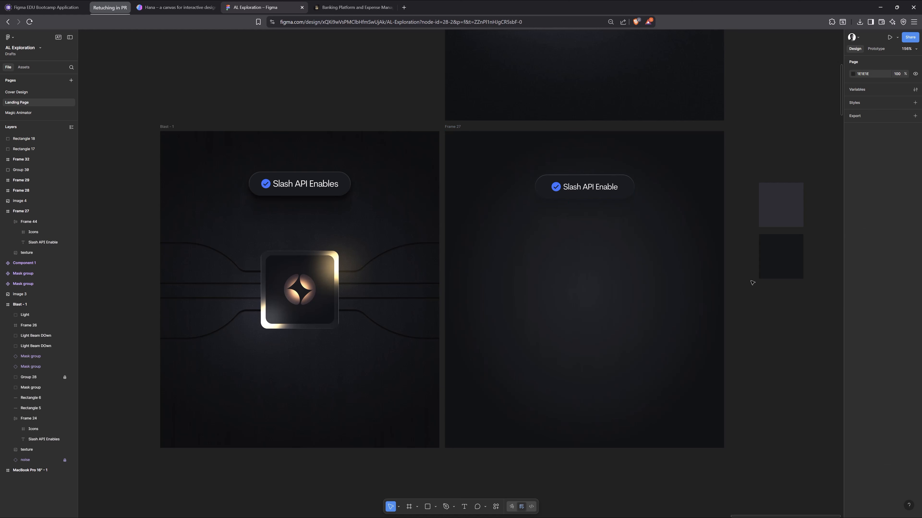
# Step: Add another drop shadow to the label pill with Y 13, blur 8.4 and black 000000 at 37% opacity
pyautogui.click(612, 183)
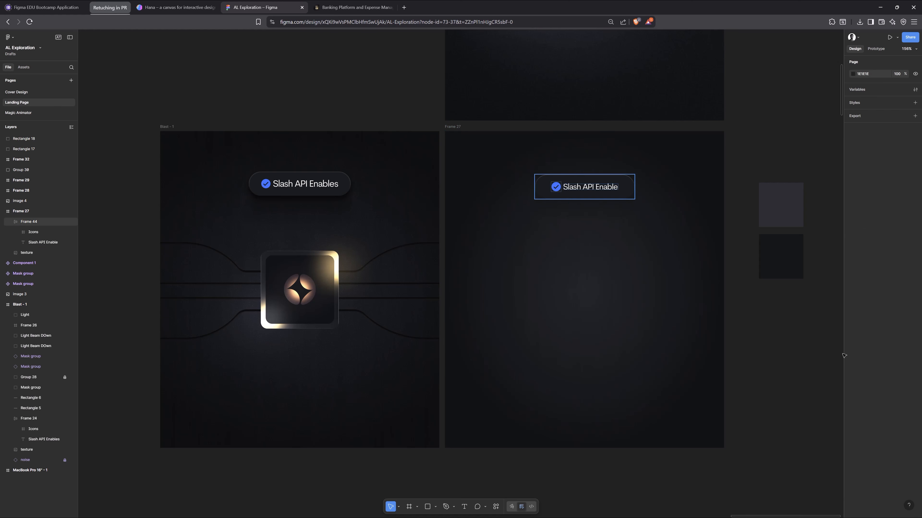
pyautogui.click(915, 349)
pyautogui.click(853, 361)
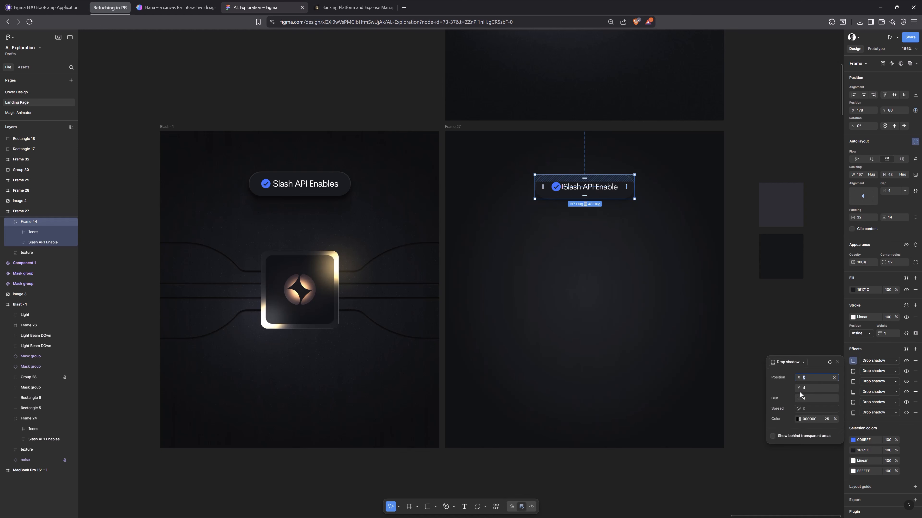
pyautogui.moveTo(799, 389); pyautogui.dragTo(807, 371)
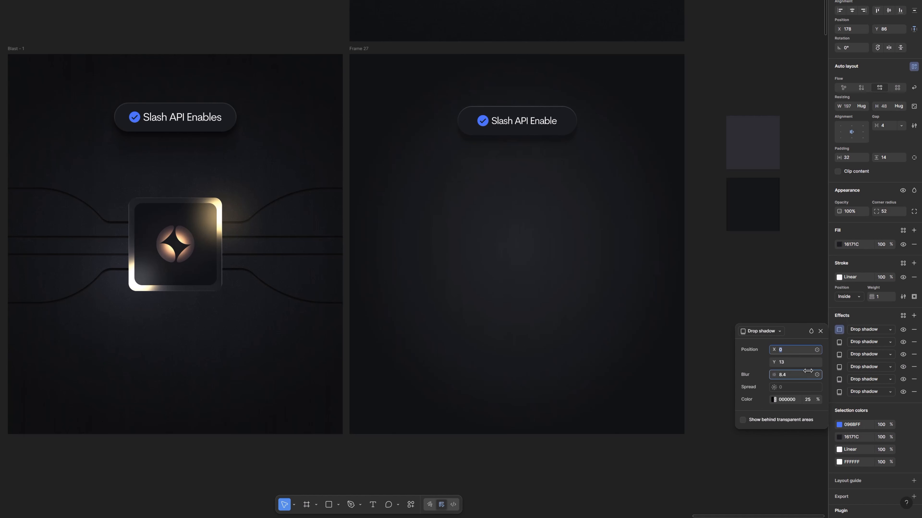
pyautogui.click(774, 400)
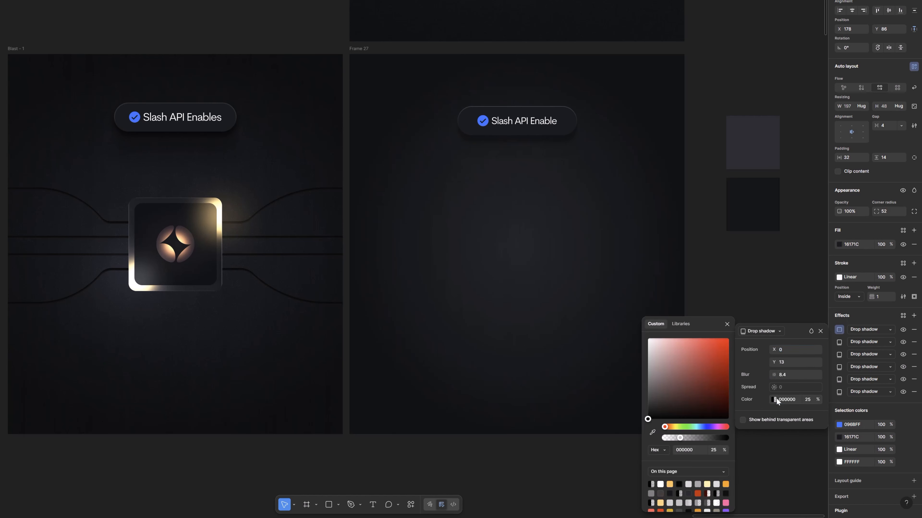
pyautogui.click(690, 437)
pyautogui.moveTo(687, 437); pyautogui.dragTo(688, 437)
# Step: Set the added drop shadow's Y offset to 20, its blur to 23.1 and its colour opacity to 24%
pyautogui.moveTo(774, 362); pyautogui.dragTo(895, 372)
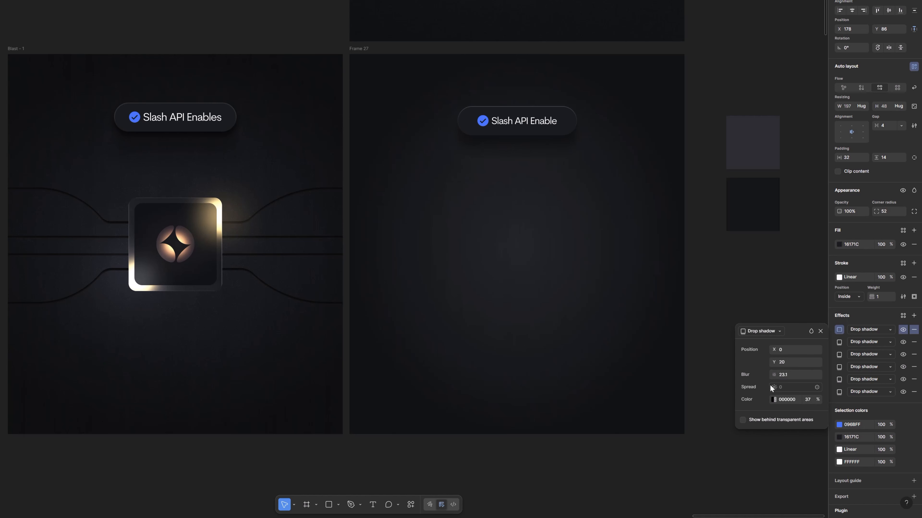
pyautogui.click(774, 400)
pyautogui.moveTo(688, 437); pyautogui.dragTo(679, 439)
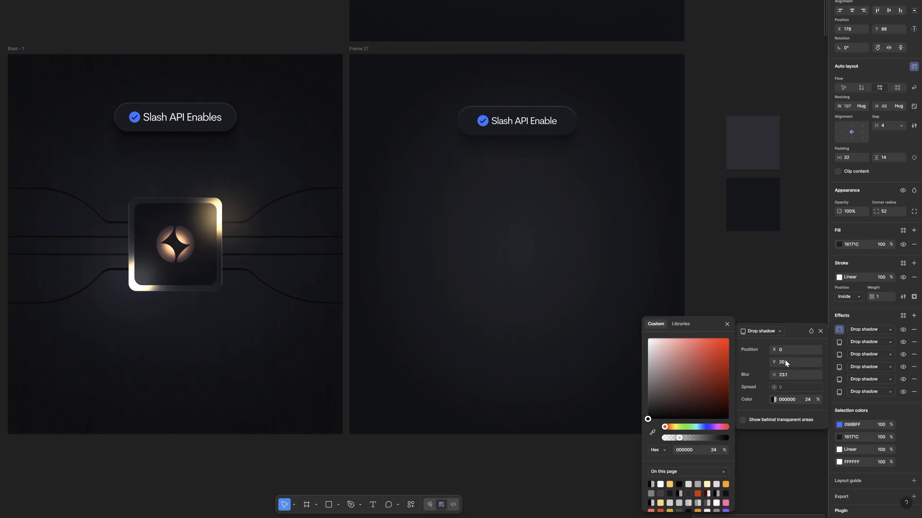
pyautogui.click(821, 332)
pyautogui.click(820, 332)
pyautogui.click(795, 314)
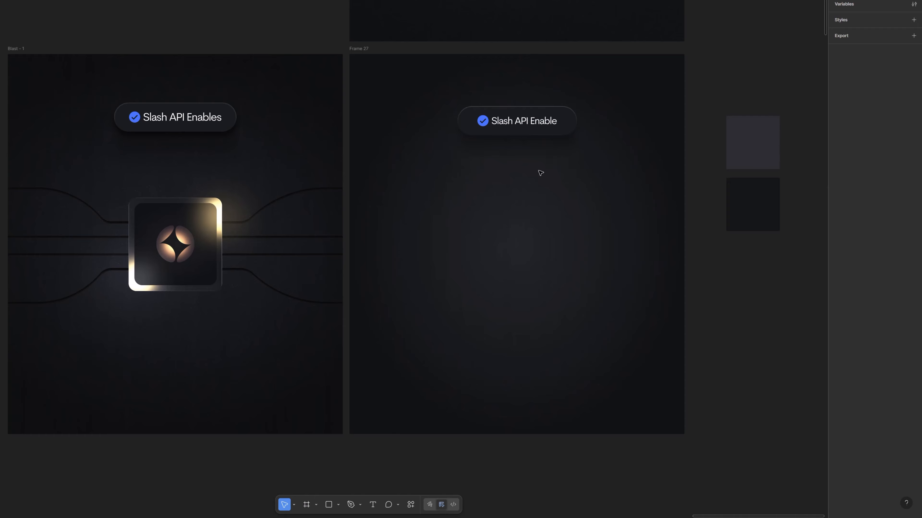
# Step: Move the label pill up to Y 79 in Frame 27 and set its stroke weight to 1.5
pyautogui.click(520, 123)
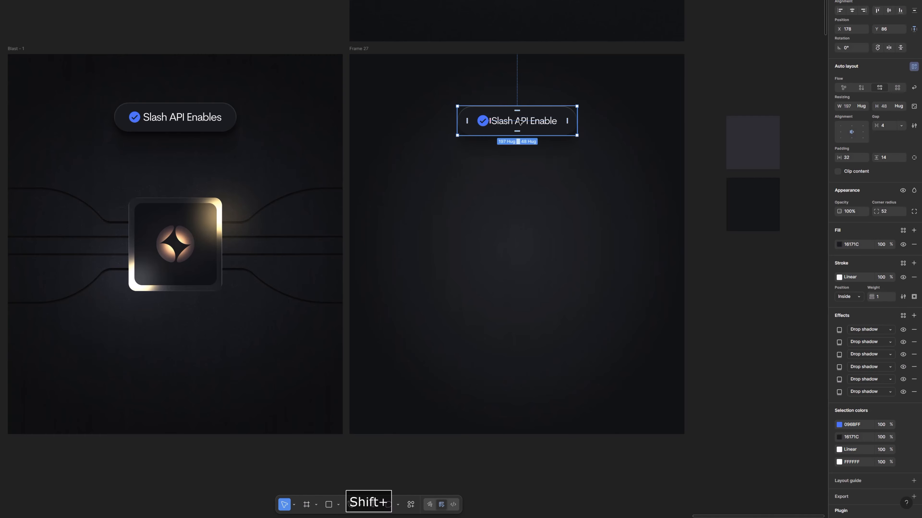
pyautogui.moveTo(520, 123); pyautogui.dragTo(519, 119)
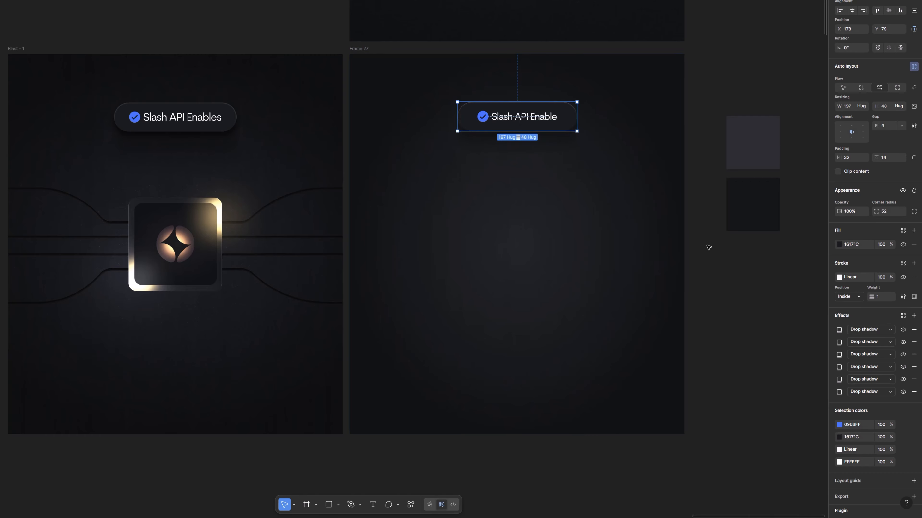
pyautogui.write('1.5')
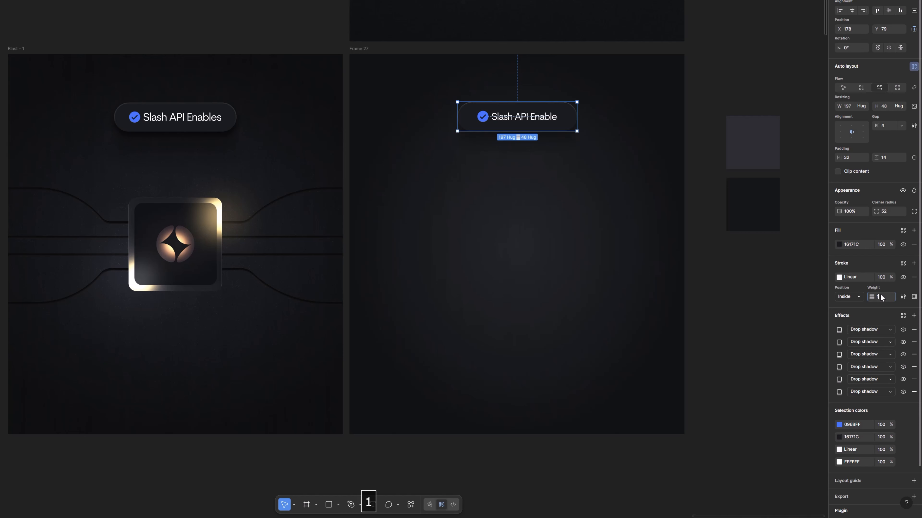
pyautogui.press('Return')
pyautogui.click(709, 281)
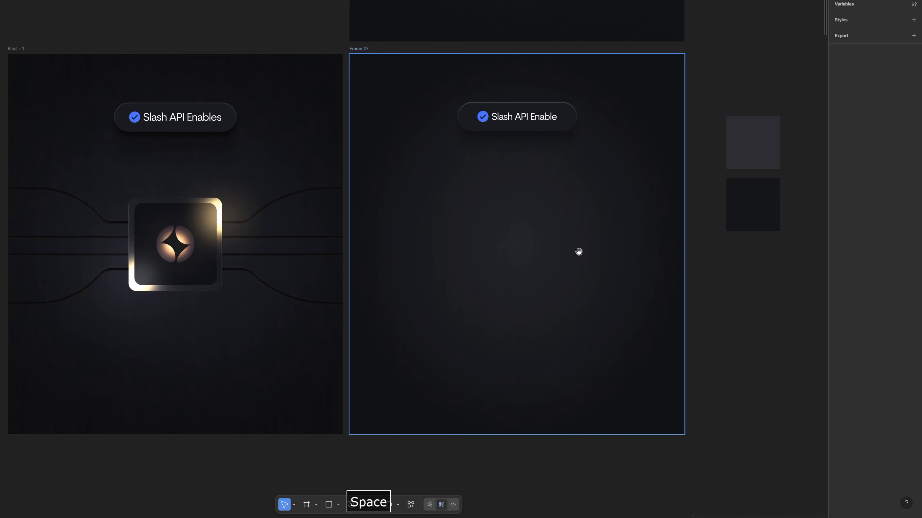
# Step: Draw a thin horizontal rectangle about 545 by 4 across the middle of Frame 27, ending at the frame's right edge
pyautogui.press('space')
pyautogui.moveTo(578, 253); pyautogui.dragTo(542, 246)
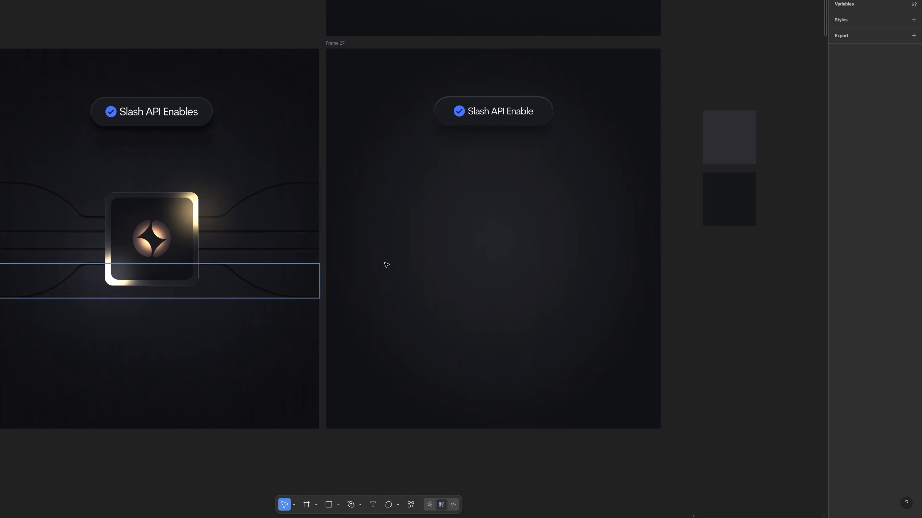
pyautogui.press('l')
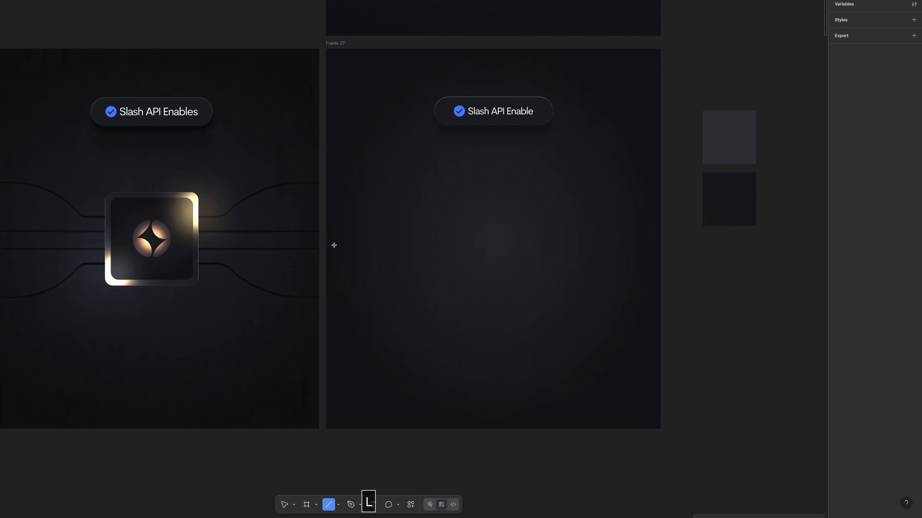
pyautogui.press('v')
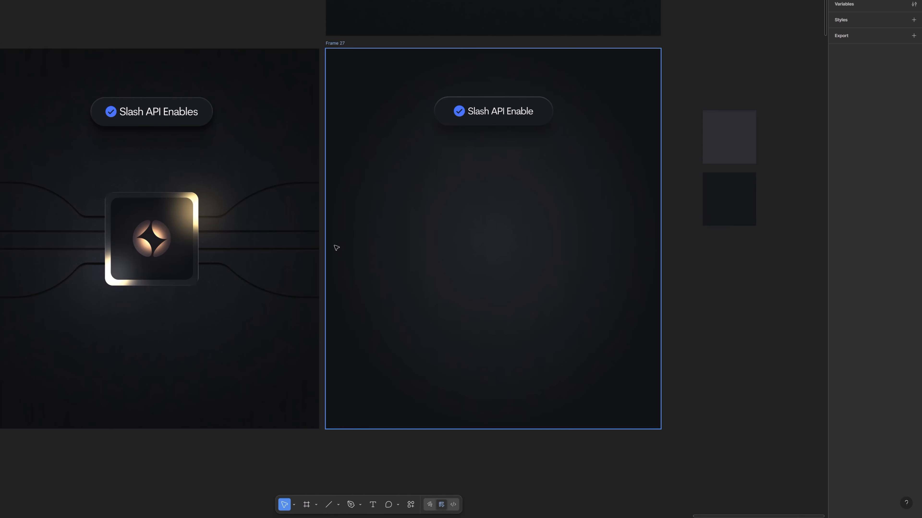
pyautogui.press('r')
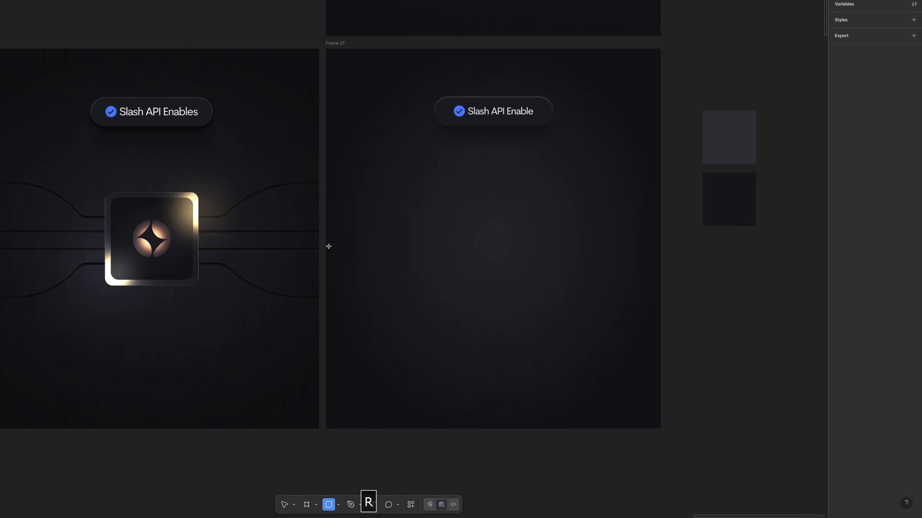
pyautogui.moveTo(330, 246); pyautogui.dragTo(660, 248)
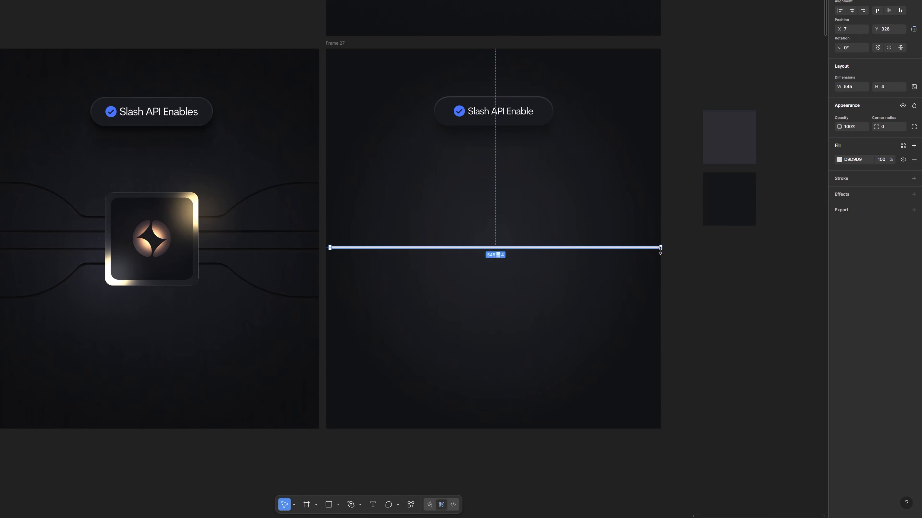
# Step: Inspect the reference card's lower straight line, then fill the new bar with a sampled background colour adjusted to 191A1E
pyautogui.keyDown('ctrl'); pyautogui.click(51, 249); pyautogui.keyUp('ctrl')
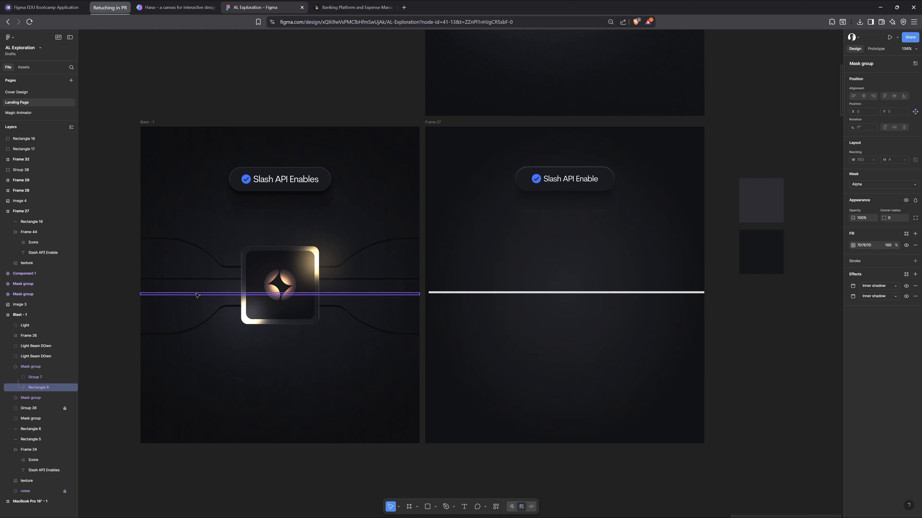
pyautogui.click(29, 429)
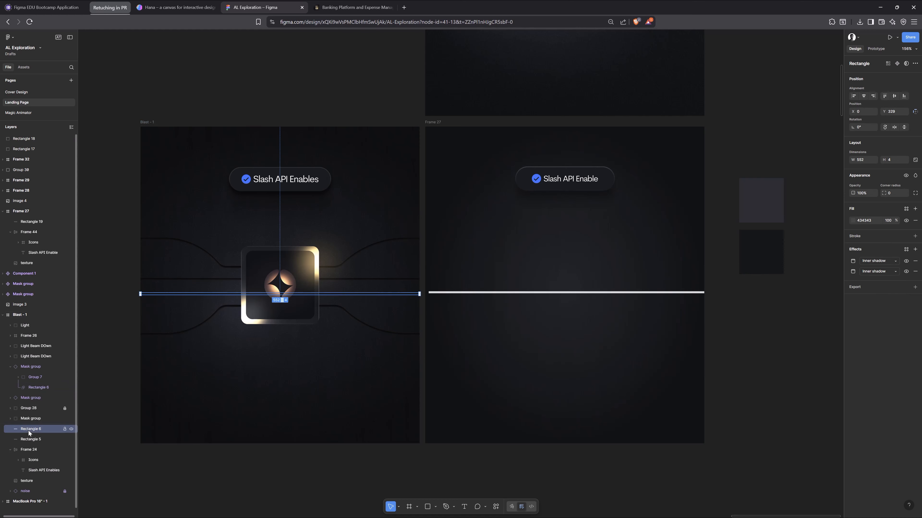
pyautogui.click(492, 293)
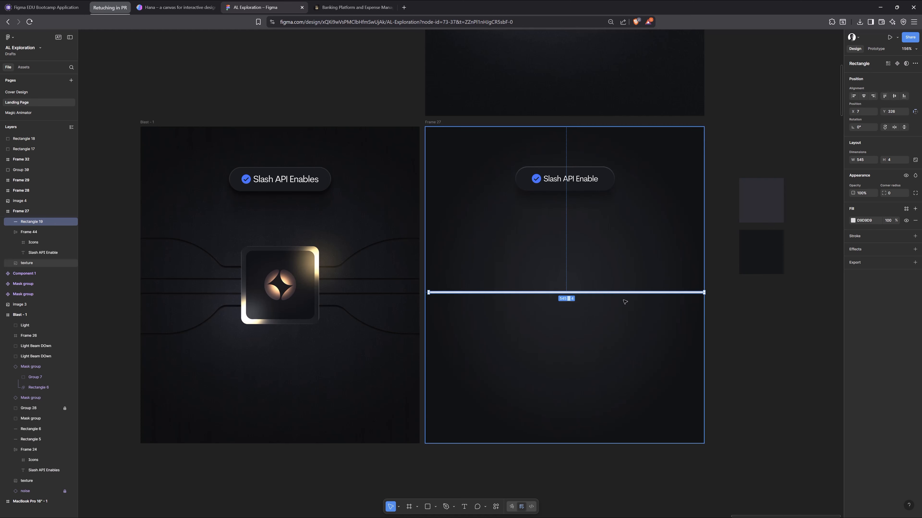
pyautogui.hotkey('shift', '2')
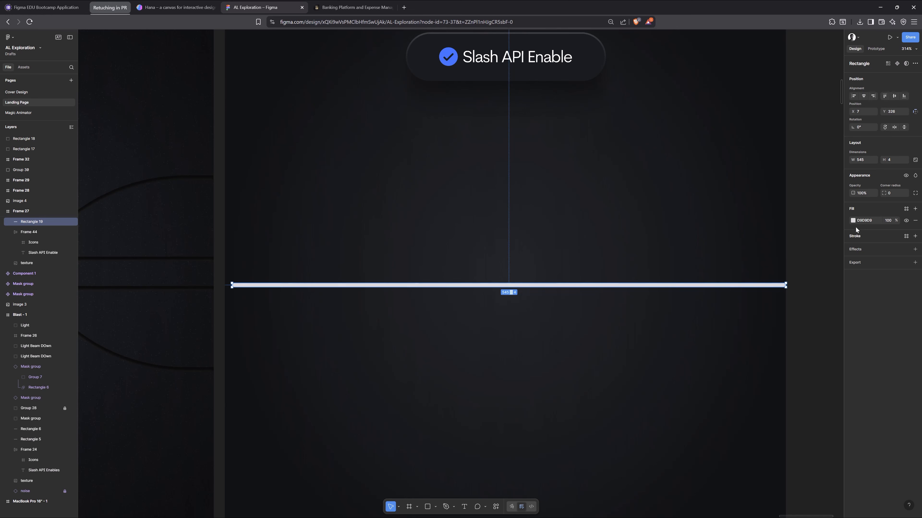
pyautogui.click(852, 221)
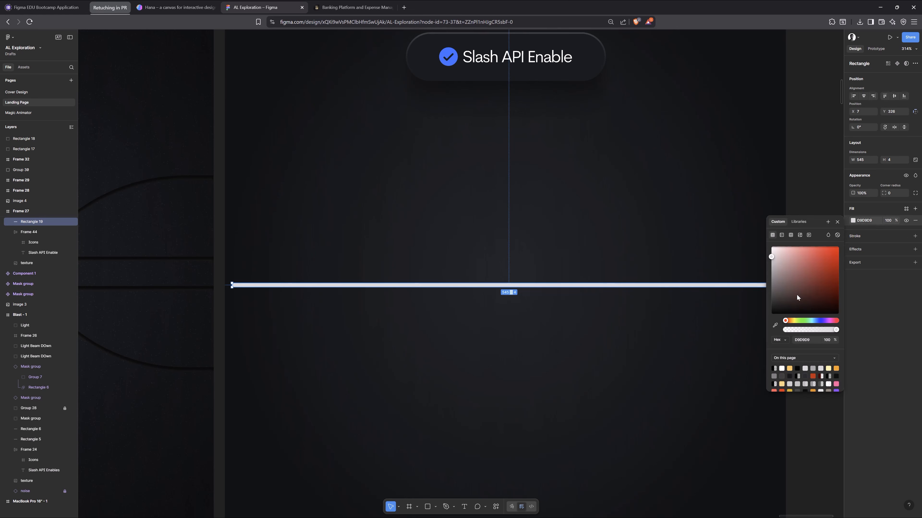
pyautogui.click(775, 326)
pyautogui.click(649, 260)
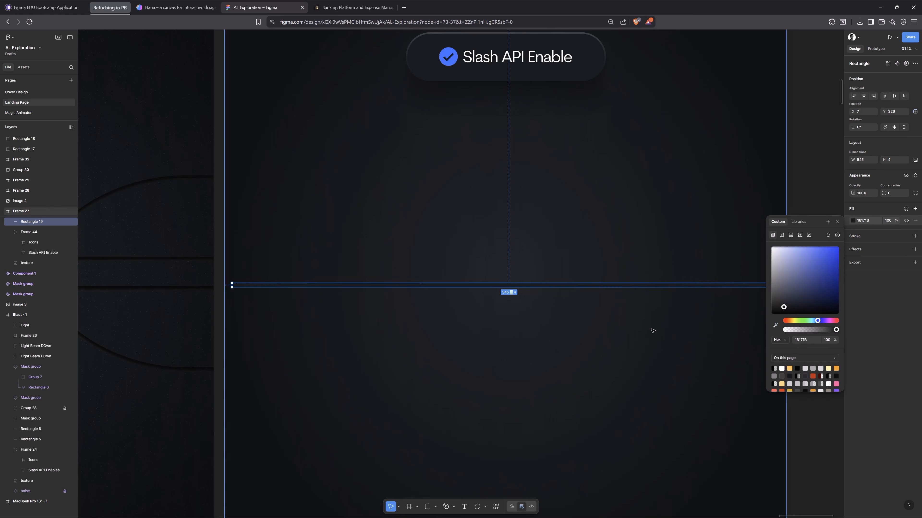
pyautogui.moveTo(783, 308); pyautogui.dragTo(782, 306)
# Step: Extend the bar to Frame 27's left edge so it is 552 wide, and darken its fill to 0F1013
pyautogui.scroll(5, 221, 295)
pyautogui.moveTo(240, 276); pyautogui.dragTo(228, 276)
pyautogui.scroll(-6, 227, 277)
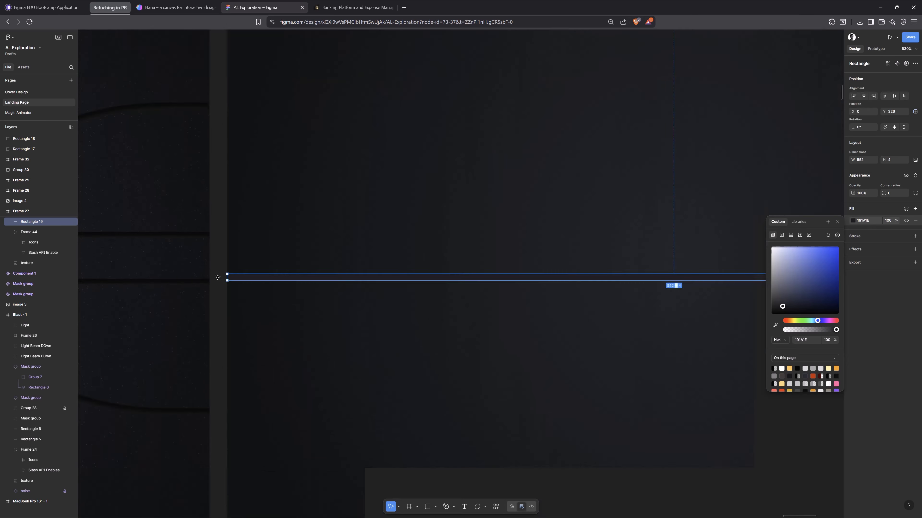
pyautogui.moveTo(782, 306); pyautogui.dragTo(782, 315)
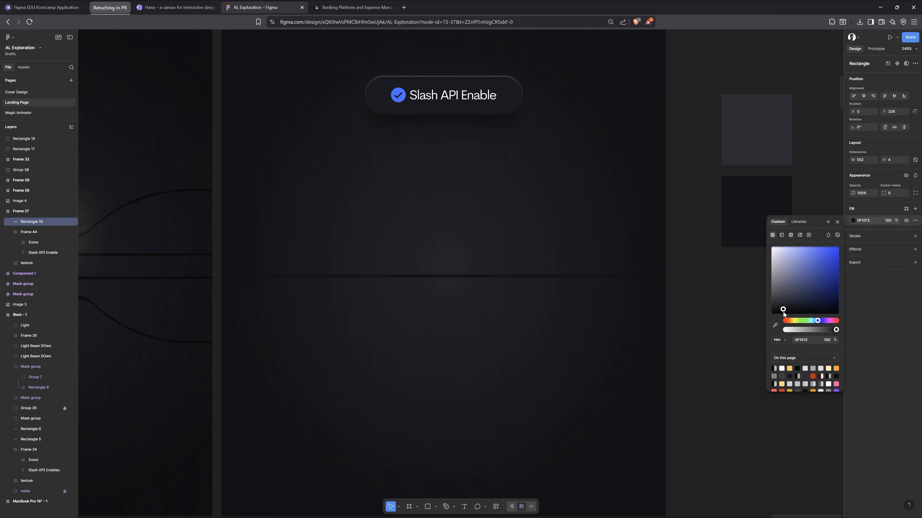
# Step: Add an inner shadow to the Frame 27 bar and lighten its shadow colour to F6F6F6
pyautogui.click(837, 222)
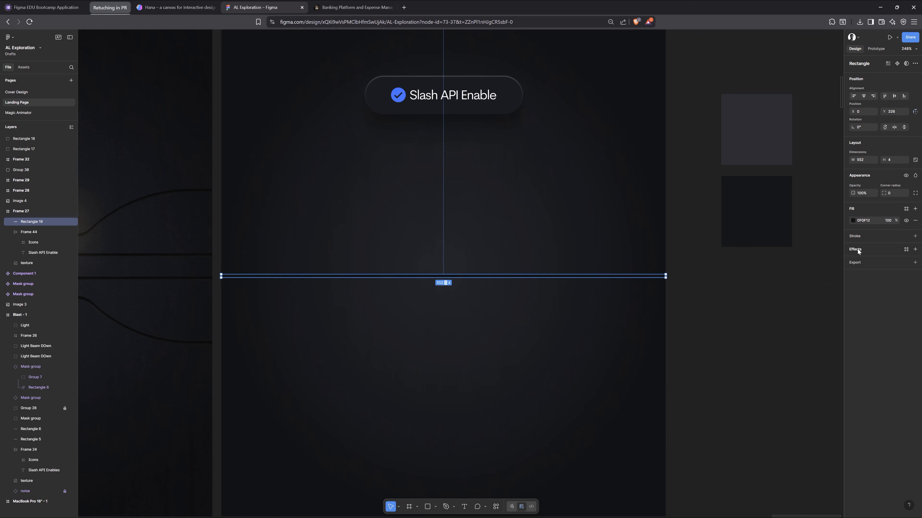
pyautogui.click(858, 251)
pyautogui.click(792, 262)
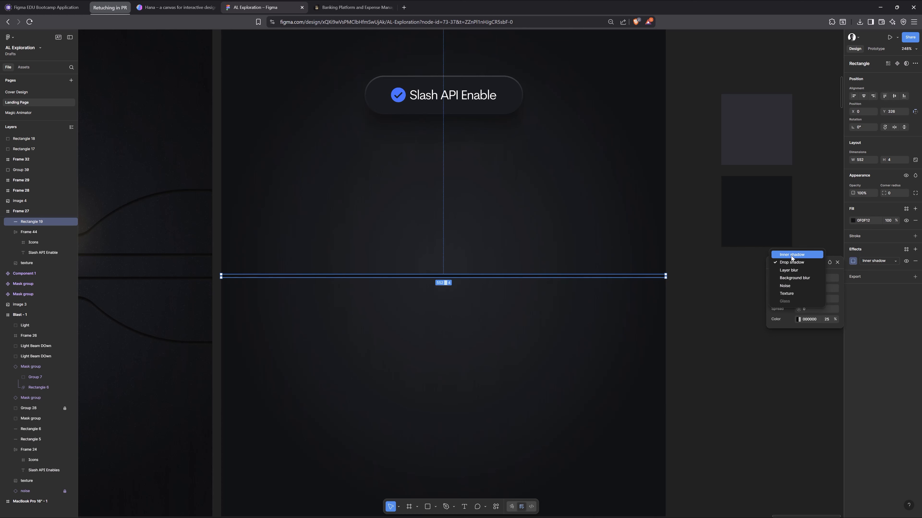
pyautogui.click(791, 254)
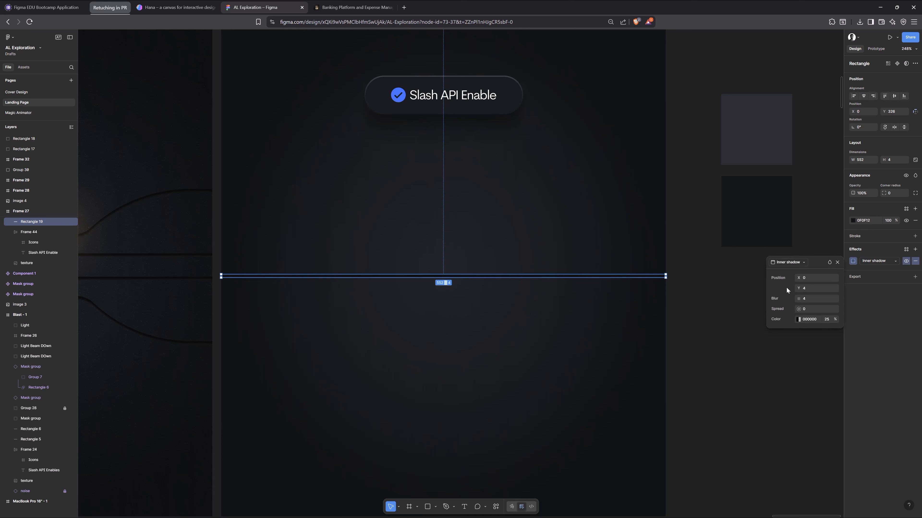
pyautogui.click(800, 320)
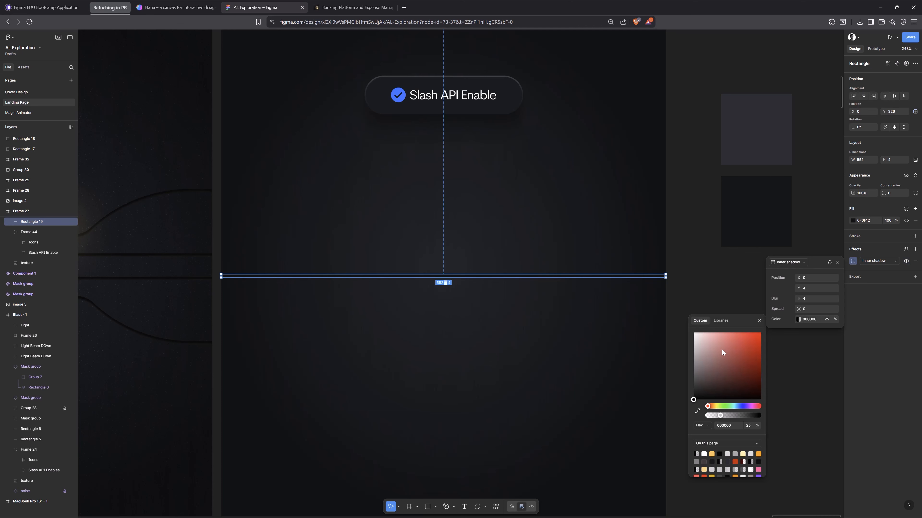
pyautogui.moveTo(723, 352); pyautogui.dragTo(667, 337)
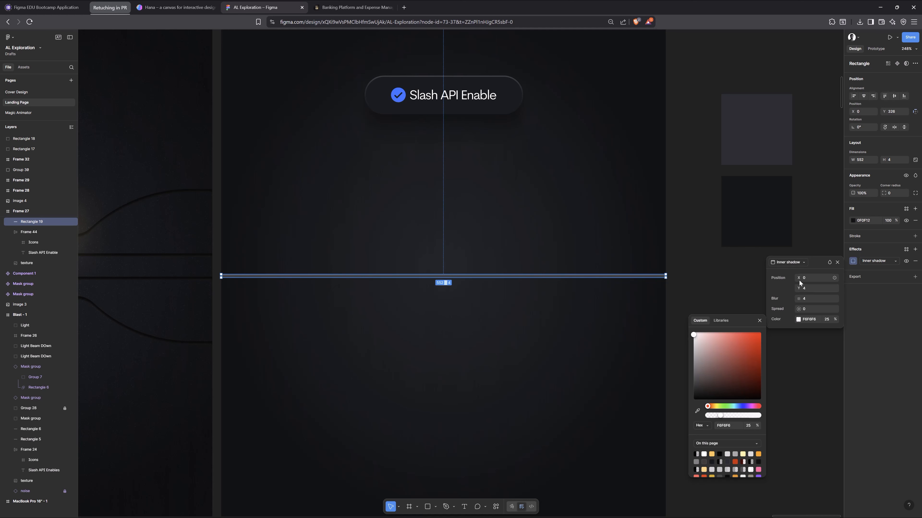
# Step: Set the bar's inner shadow to Y -2 with colour 313131 at 19% opacity, and darken the bar's fill to near black
pyautogui.moveTo(799, 278); pyautogui.dragTo(794, 288)
pyautogui.click(797, 319)
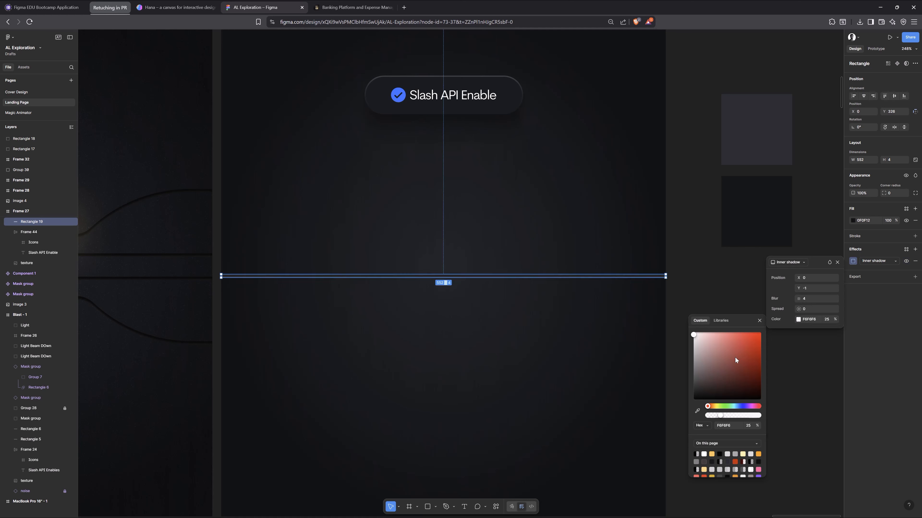
pyautogui.moveTo(736, 357); pyautogui.dragTo(657, 390)
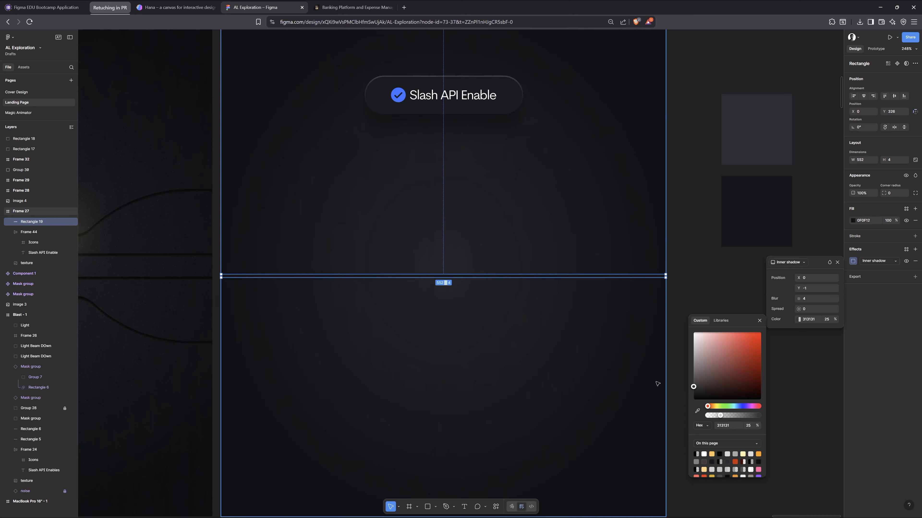
pyautogui.moveTo(722, 415); pyautogui.dragTo(720, 416)
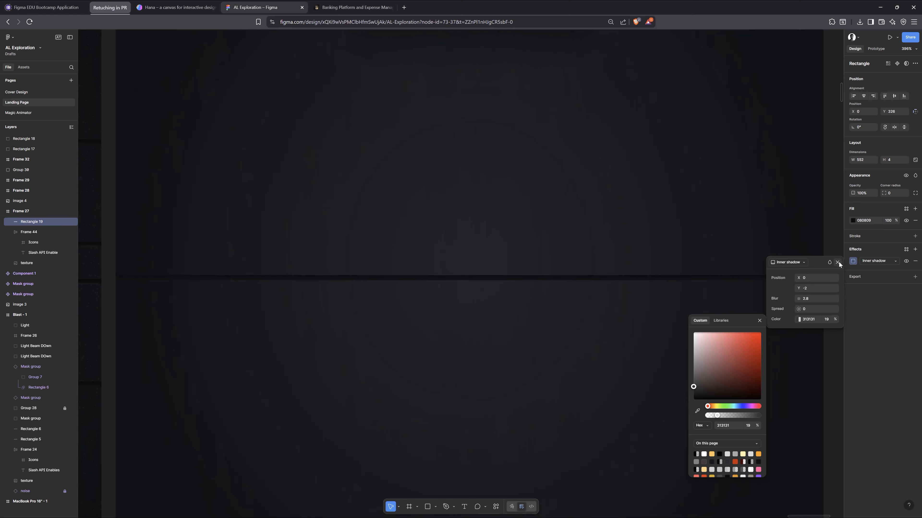
pyautogui.click(838, 263)
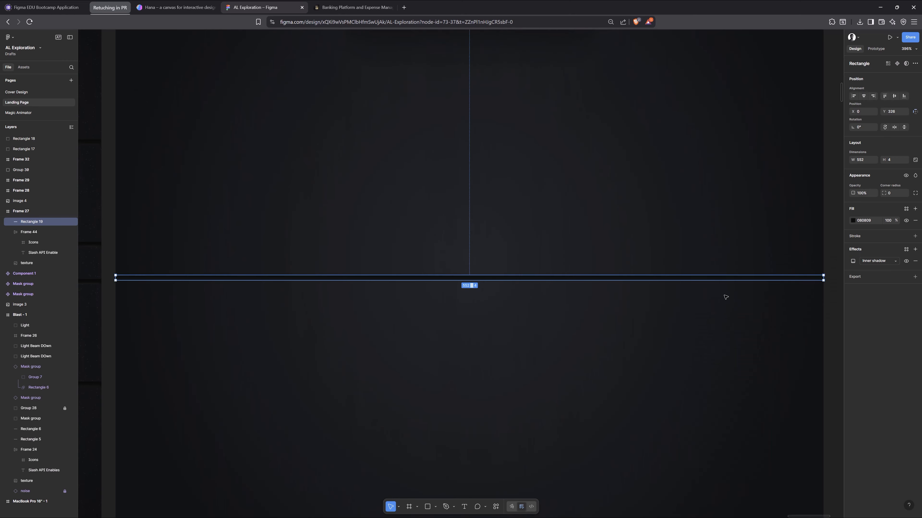
# Step: Examine the settings of both inner shadows on the reference card's lower straight line, Rectangle 6
pyautogui.scroll(-5, 706, 313)
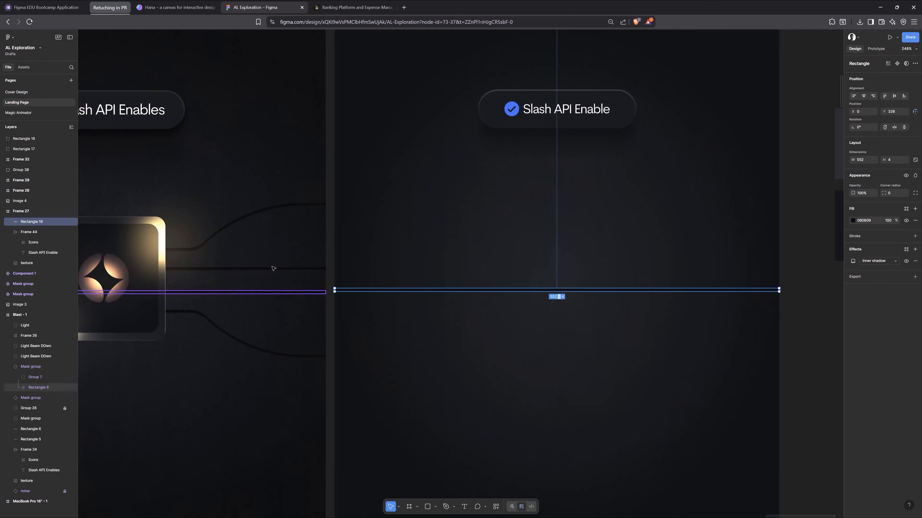
pyautogui.scroll(-2, 273, 267)
pyautogui.keyDown('ctrl'); pyautogui.click(261, 287); pyautogui.keyUp('ctrl')
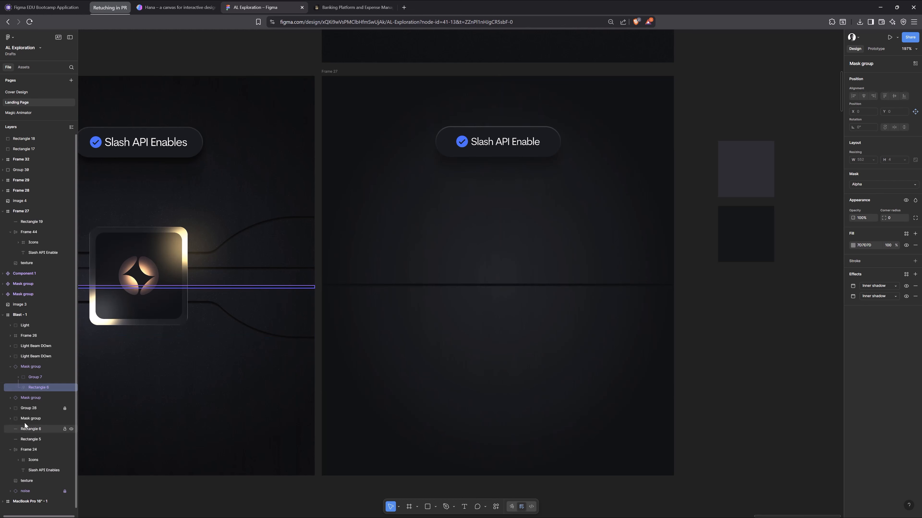
pyautogui.click(28, 429)
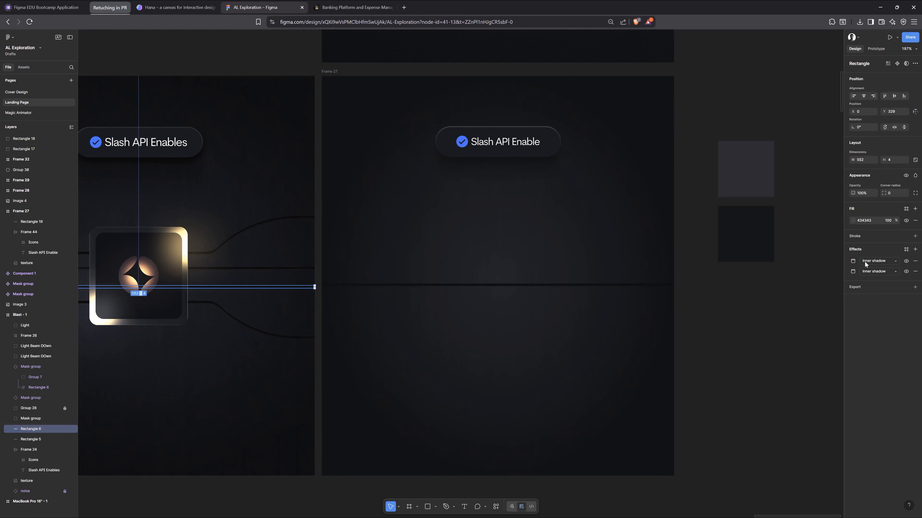
pyautogui.click(853, 261)
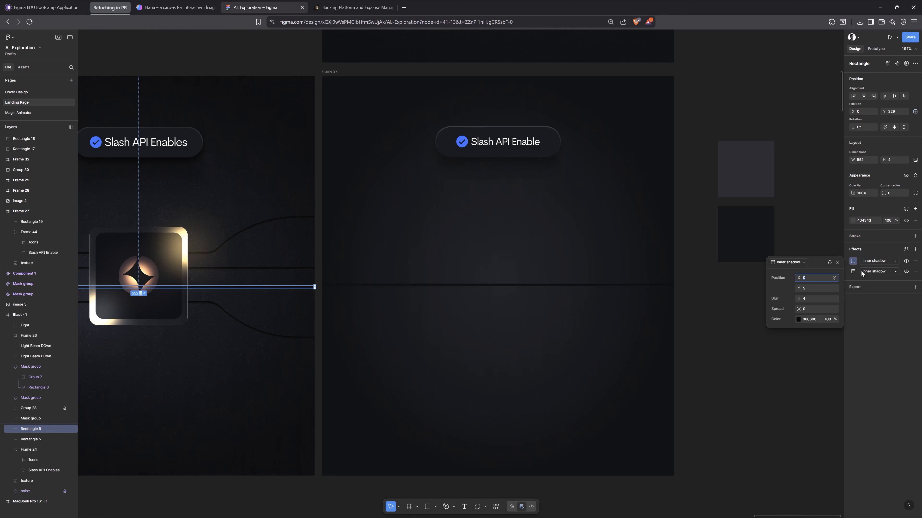
pyautogui.click(852, 272)
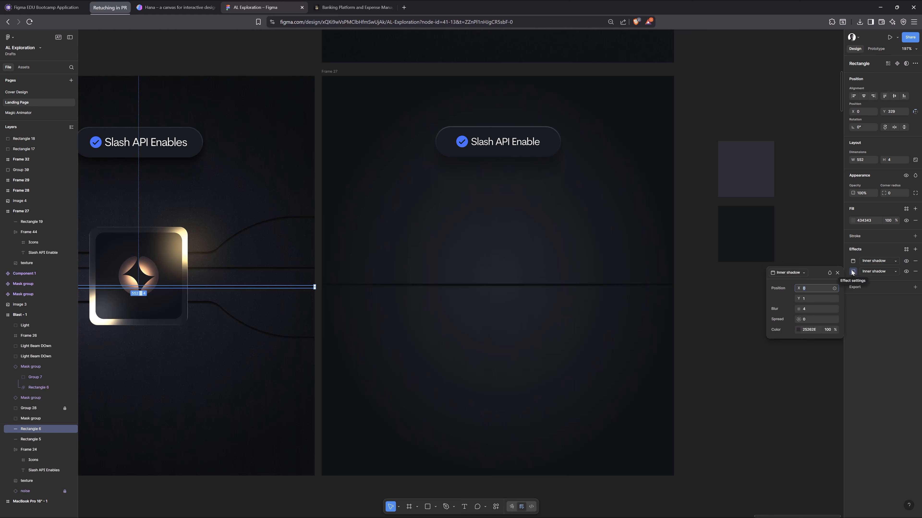
pyautogui.click(838, 273)
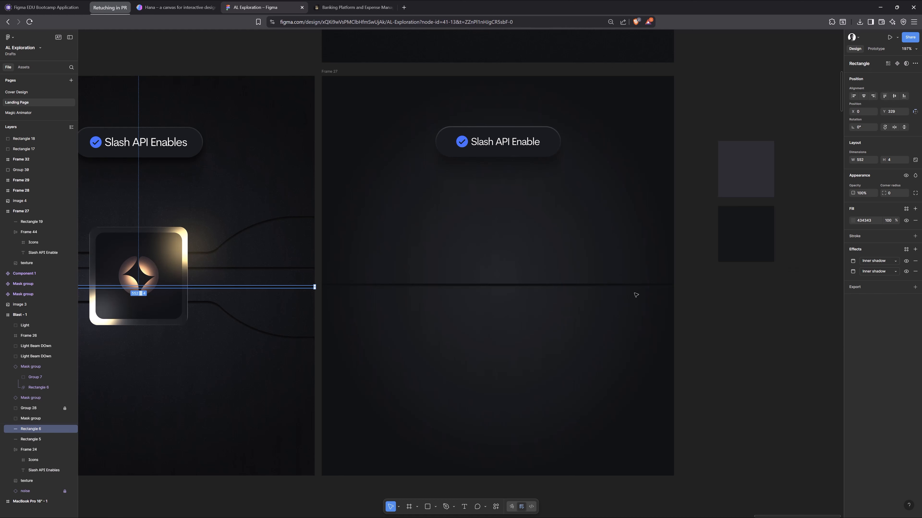
# Step: Set the Frame 27 bar's inner shadow to a Y offset of 5 and a blur of 4
pyautogui.click(630, 286)
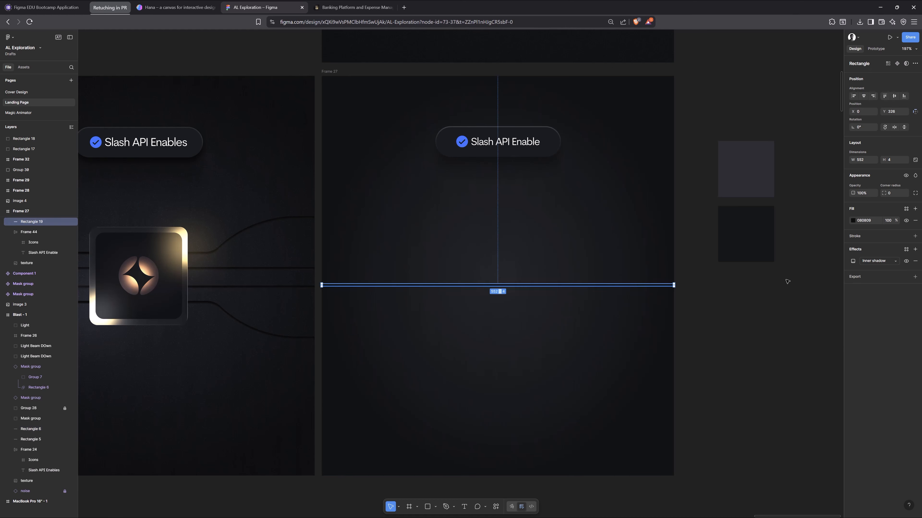
pyautogui.click(853, 261)
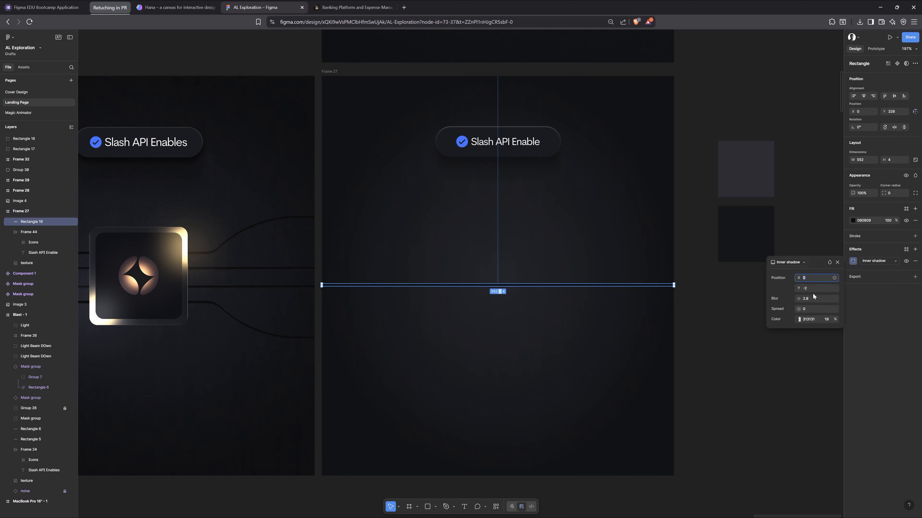
pyautogui.click(810, 288)
pyautogui.write('5')
pyautogui.click(812, 299)
pyautogui.write('4')
# Step: Add a second inner shadow with Y offset 1 to the Frame 27 bar, checking it against the reference line's second inner shadow
pyautogui.click(915, 249)
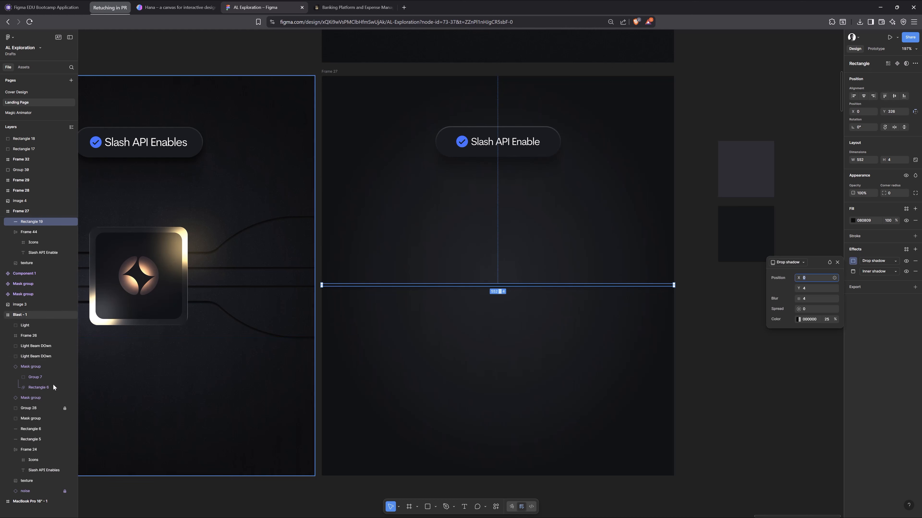
pyautogui.click(38, 432)
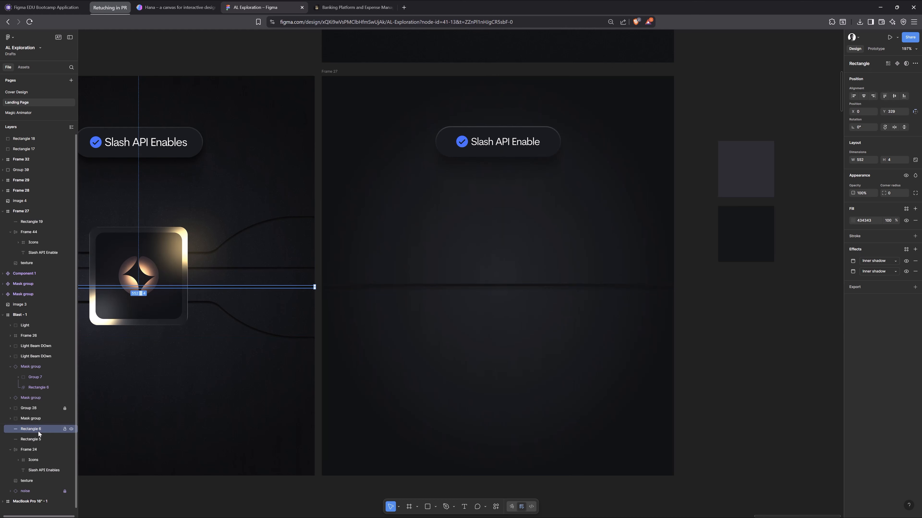
pyautogui.click(853, 271)
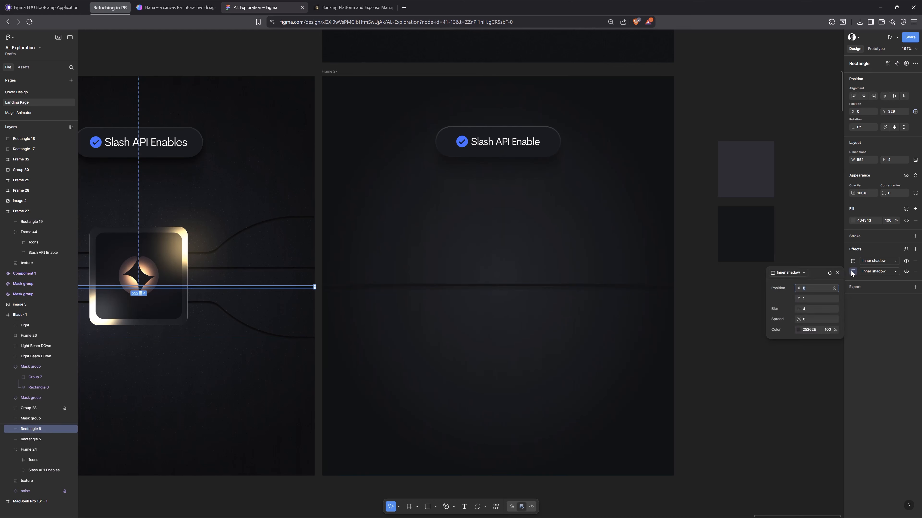
pyautogui.click(838, 273)
pyautogui.click(640, 286)
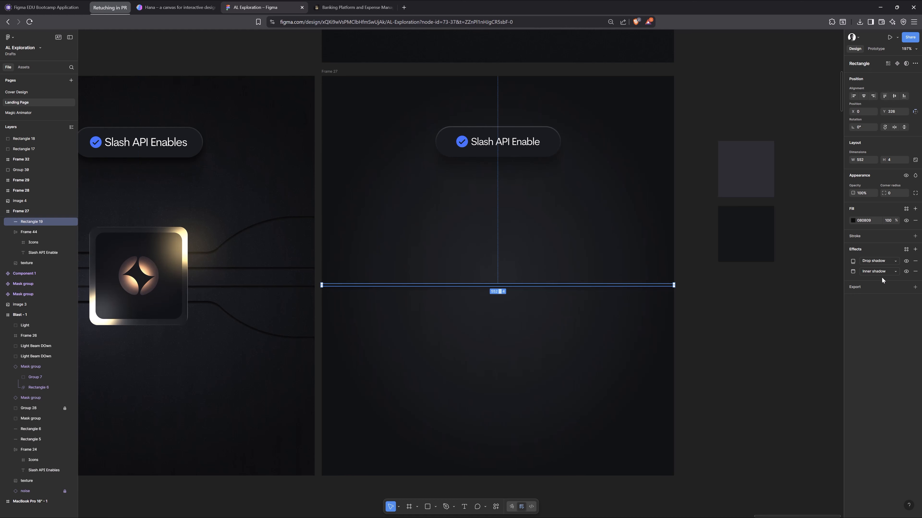
pyautogui.click(875, 265)
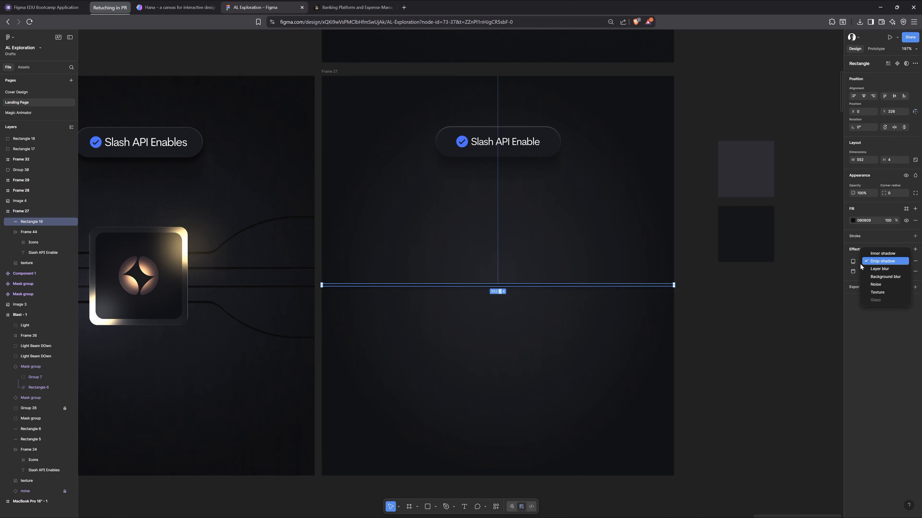
pyautogui.click(875, 254)
pyautogui.click(852, 261)
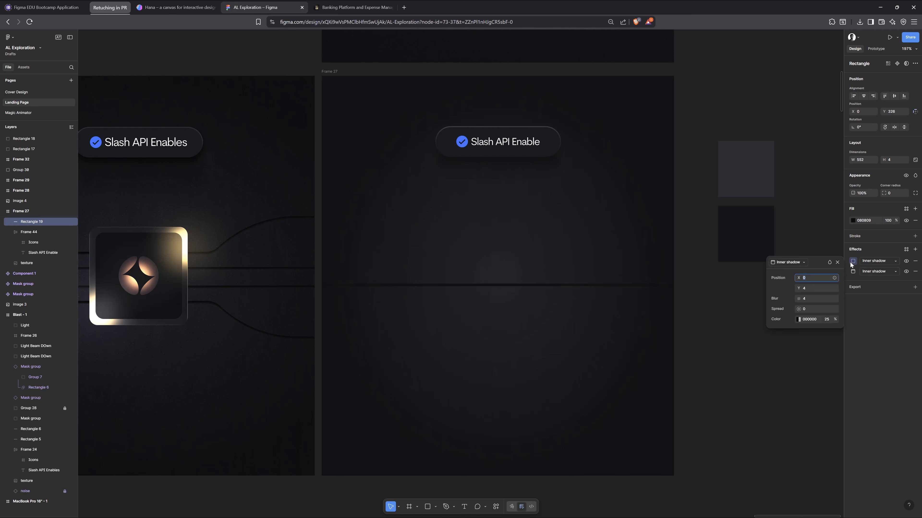
pyautogui.click(811, 289)
pyautogui.write('1')
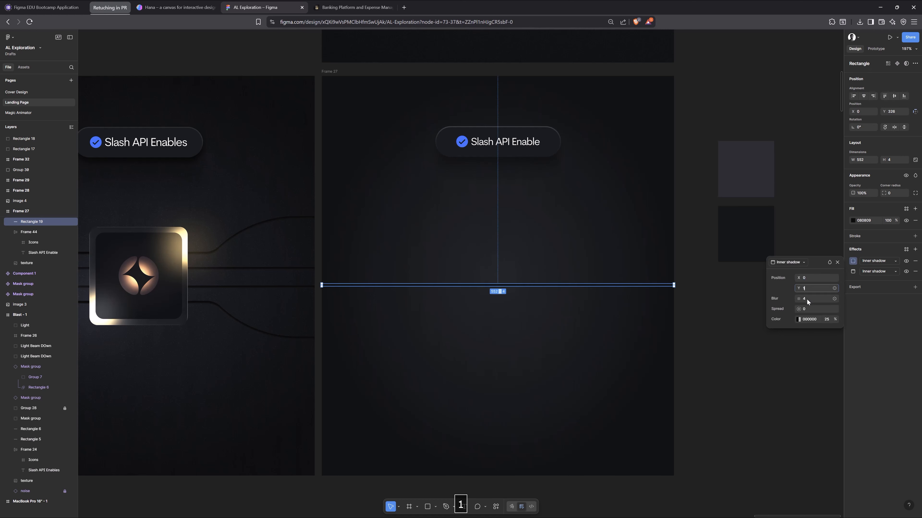
pyautogui.click(837, 262)
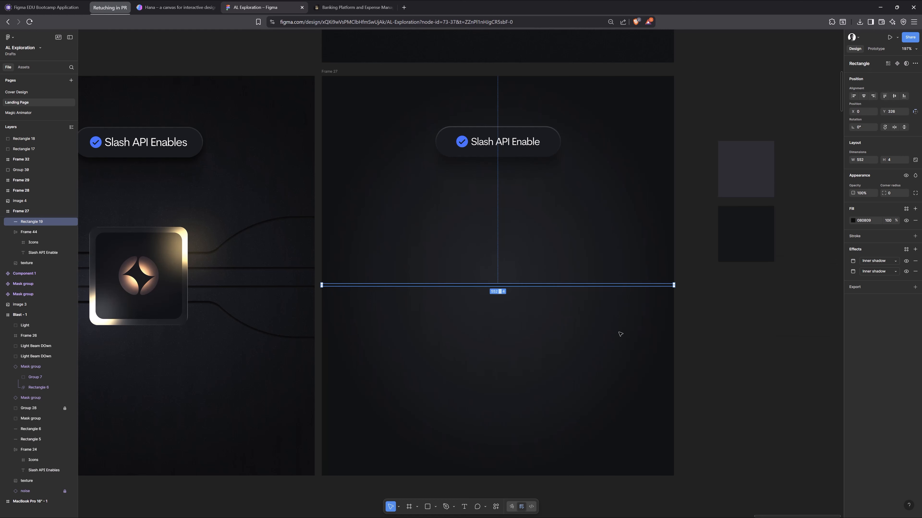
# Step: Copy the fill colour 434343 and the first inner shadow's colour 060606 from the reference line Rectangle 6
pyautogui.click(28, 429)
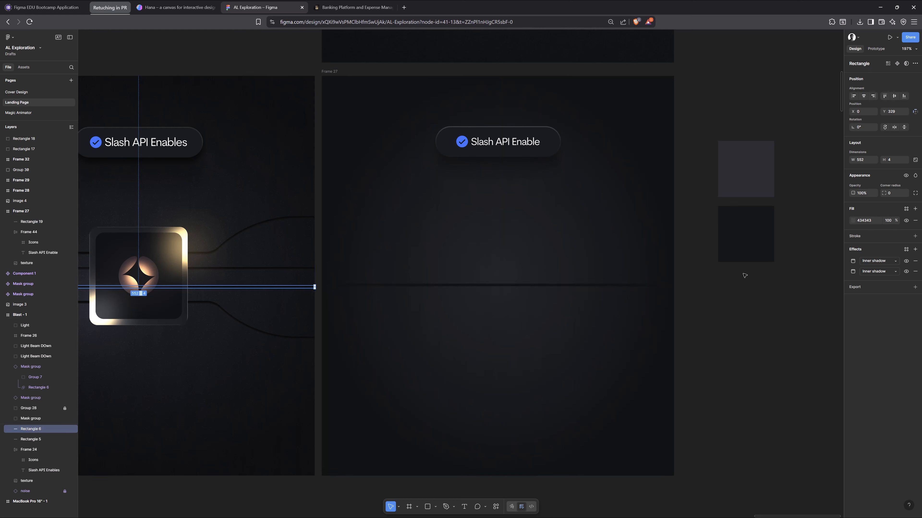
pyautogui.click(870, 221)
pyautogui.hotkey('ctrl', 'c')
pyautogui.click(852, 261)
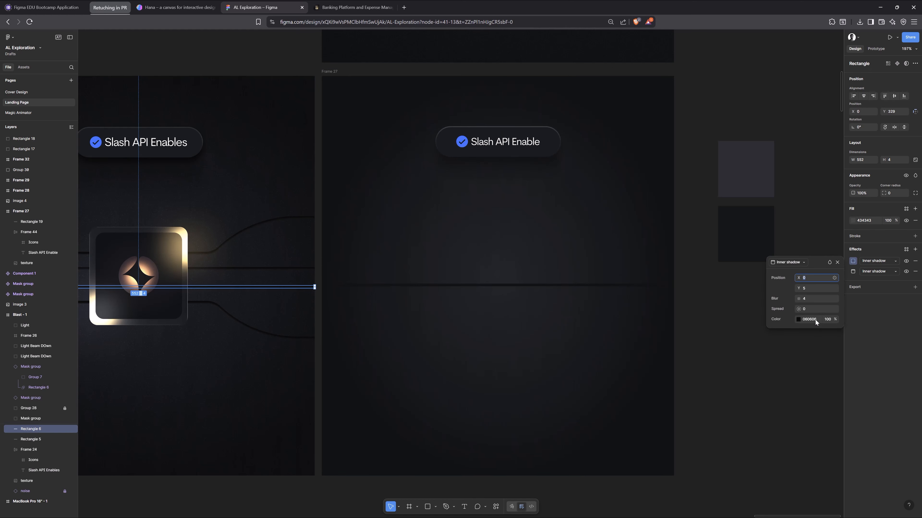
pyautogui.click(816, 320)
pyautogui.hotkey('ctrl', 'c')
pyautogui.click(837, 262)
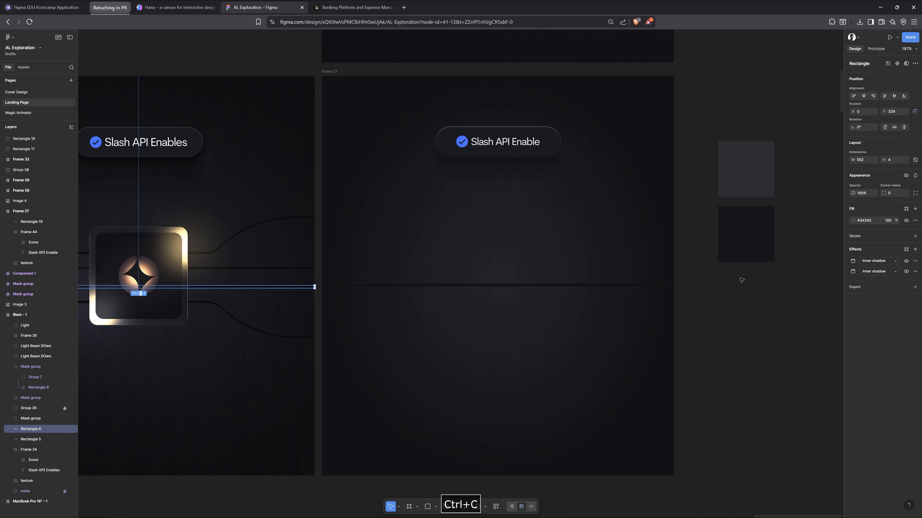
# Step: Apply the copied colour 060606 to the Frame 27 bar's Y 1 inner shadow and raise its opacity to 81%
pyautogui.keyDown('ctrl'); pyautogui.click(636, 285); pyautogui.keyUp('ctrl')
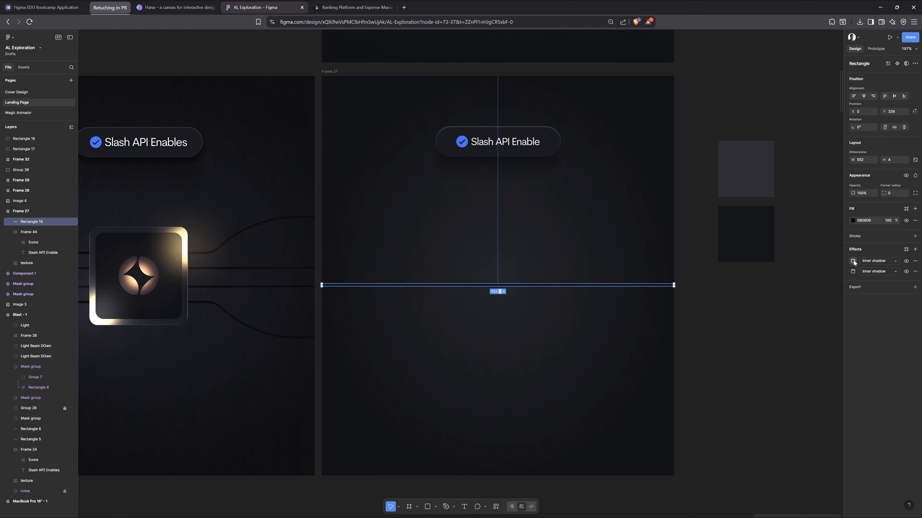
pyautogui.click(853, 261)
pyautogui.click(816, 319)
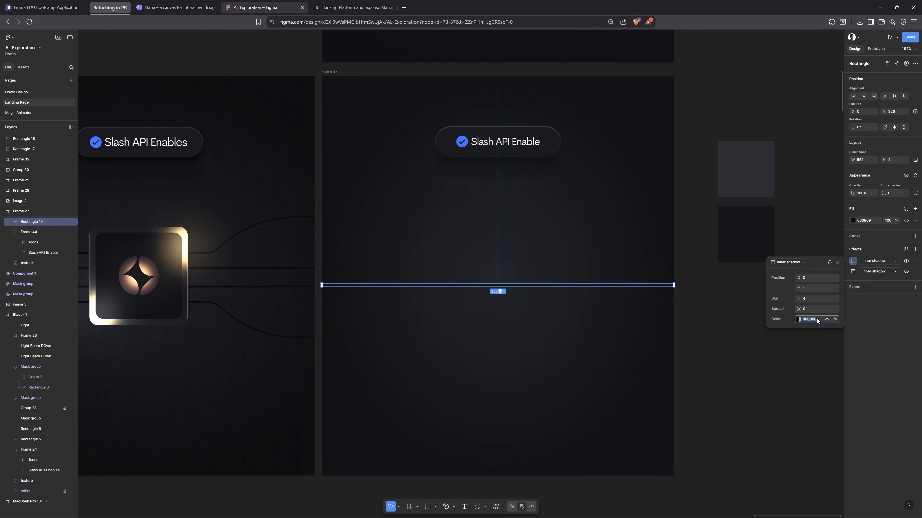
pyautogui.hotkey('ctrl', 'v')
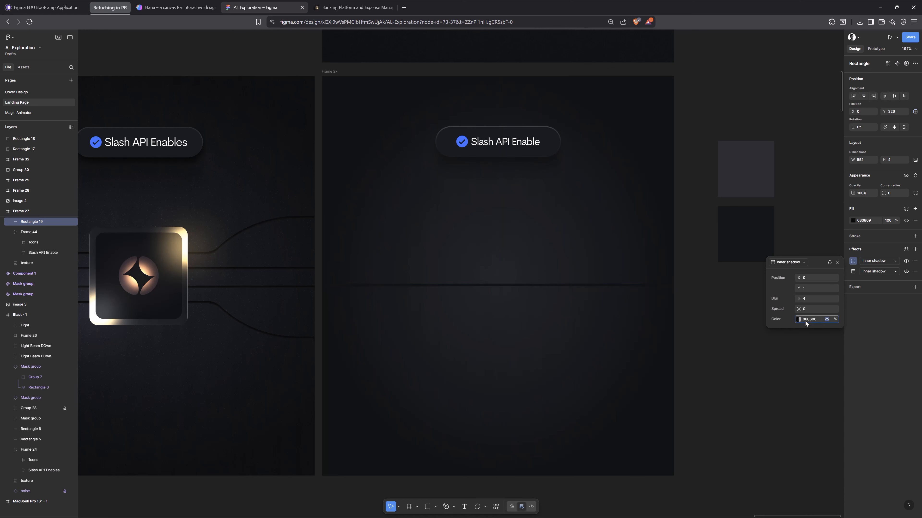
pyautogui.press('Return')
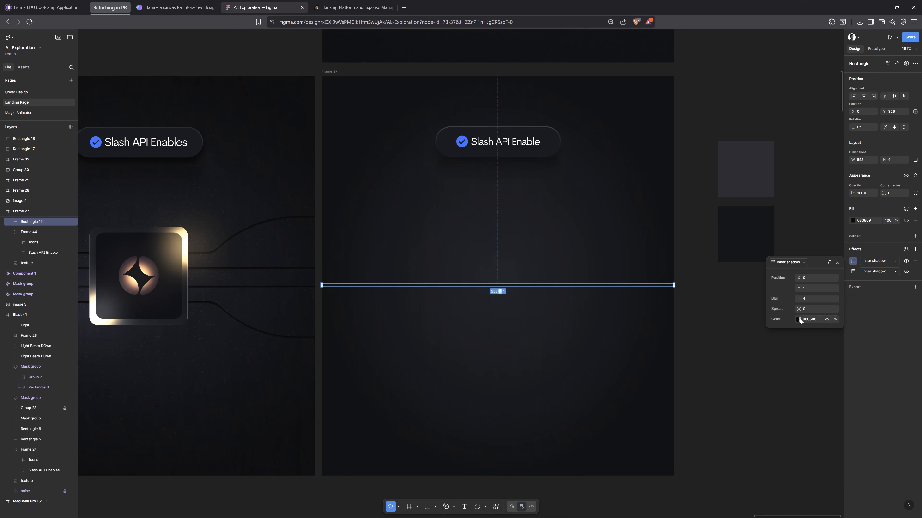
pyautogui.click(798, 319)
pyautogui.moveTo(724, 418); pyautogui.dragTo(749, 418)
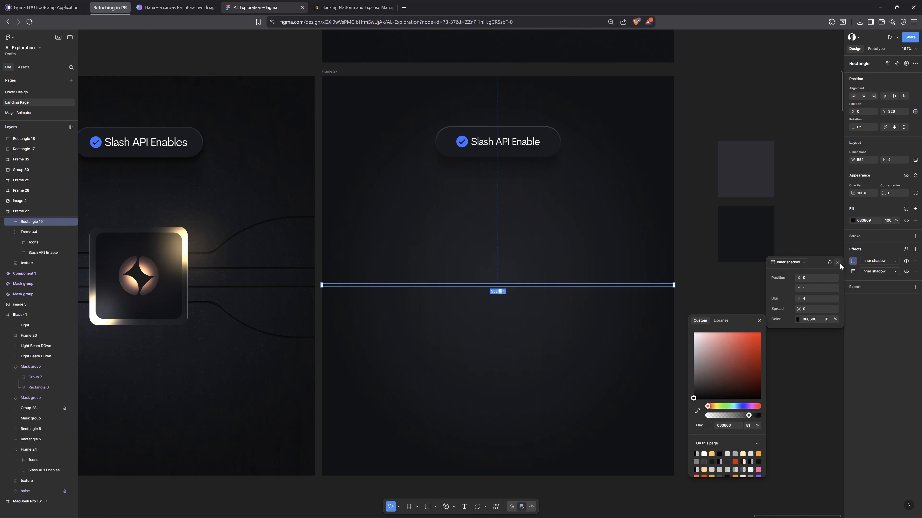
pyautogui.click(853, 262)
# Step: Apply the copied colour 060606 to the Frame 27 bar's Y 5 inner shadow and lower its opacity to 0%
pyautogui.click(852, 272)
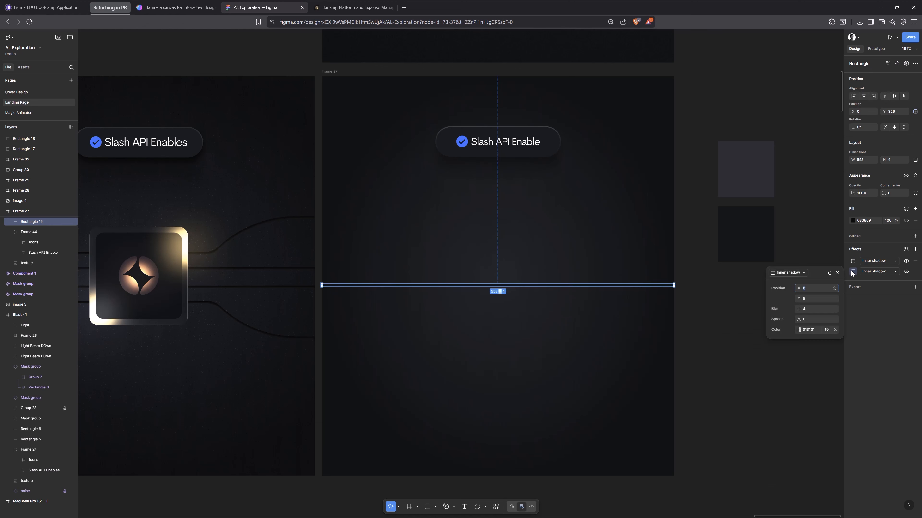
pyautogui.click(813, 331)
pyautogui.press('super+v')
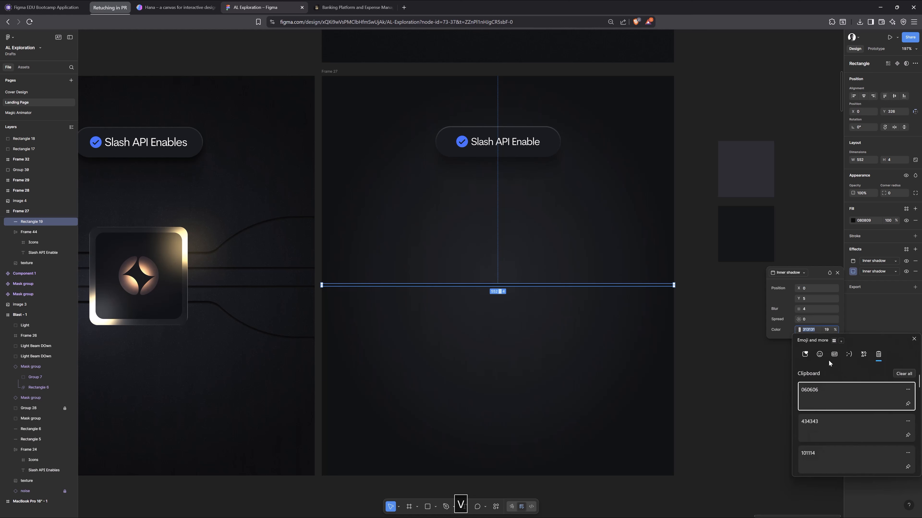
pyautogui.click(842, 393)
pyautogui.press('Return')
pyautogui.click(797, 332)
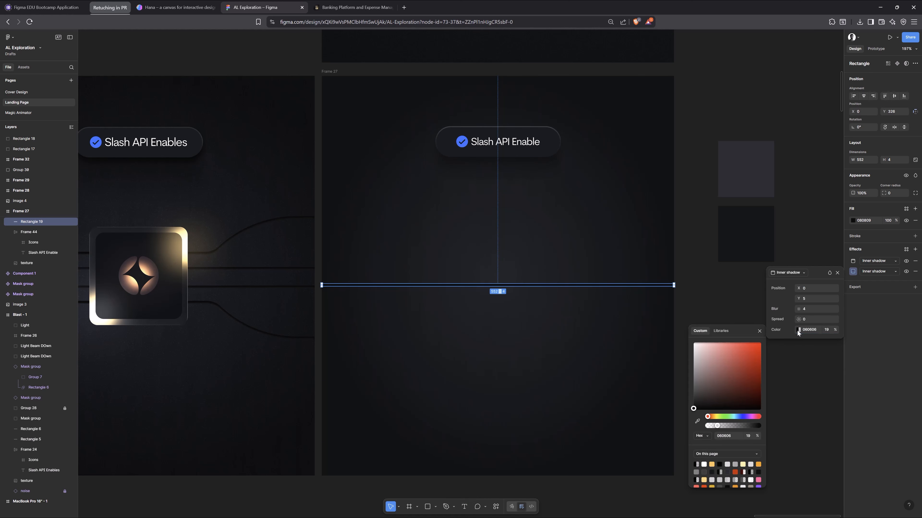
pyautogui.moveTo(721, 428); pyautogui.dragTo(696, 426)
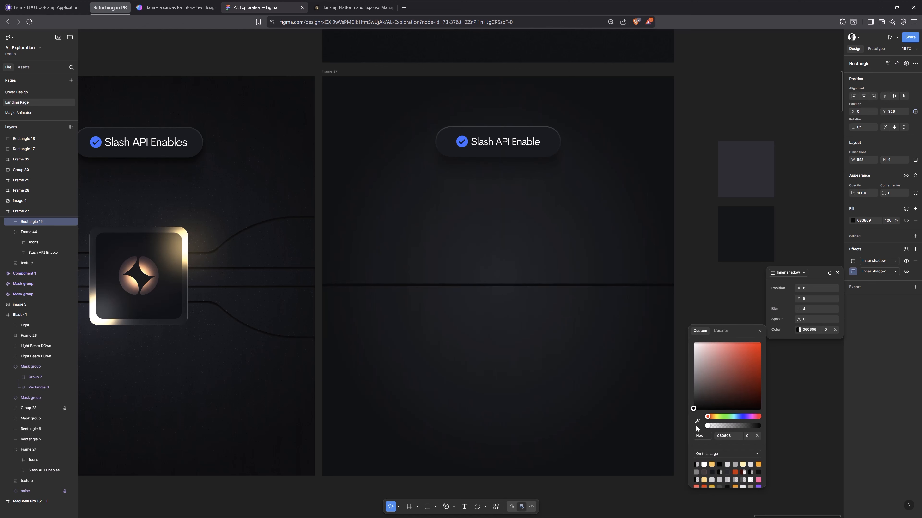
# Step: Copy both inner shadow effects from the reference line Rectangle 6
pyautogui.click(853, 260)
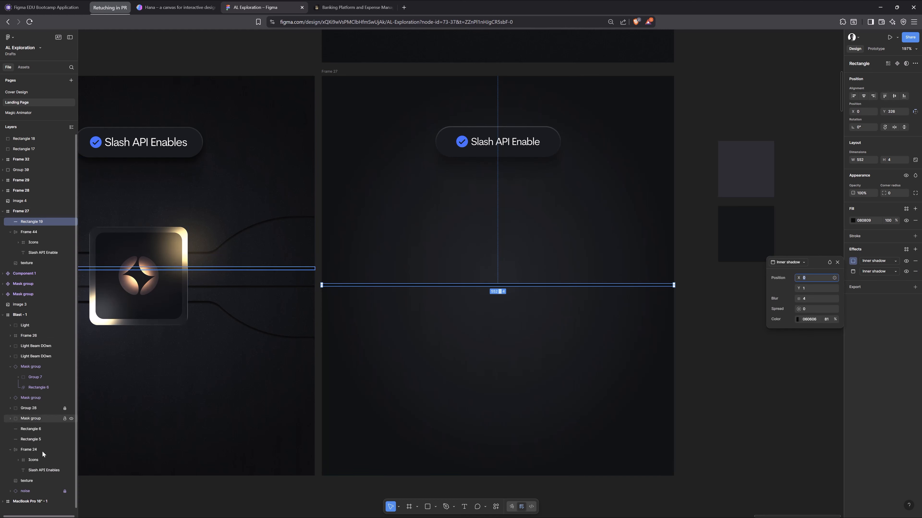
pyautogui.click(34, 430)
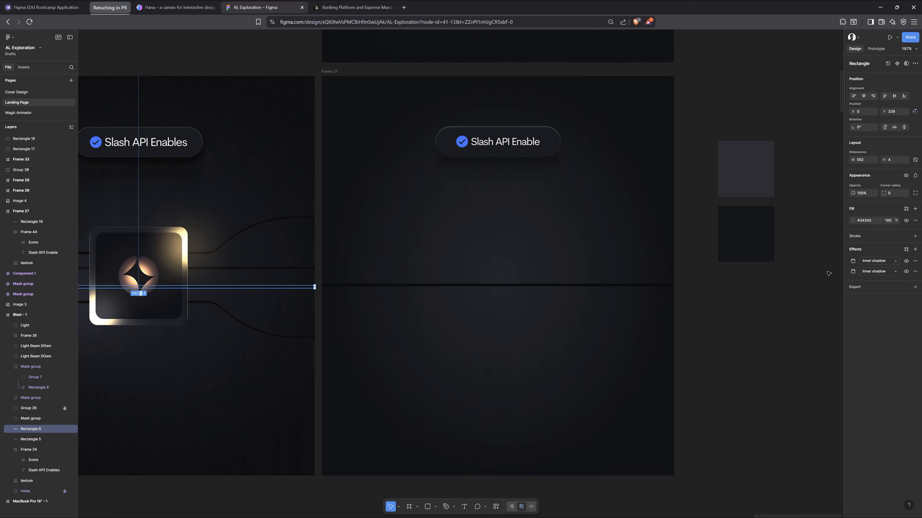
pyautogui.click(846, 275)
pyautogui.keyDown('shift'); pyautogui.click(844, 262); pyautogui.keyUp('shift')
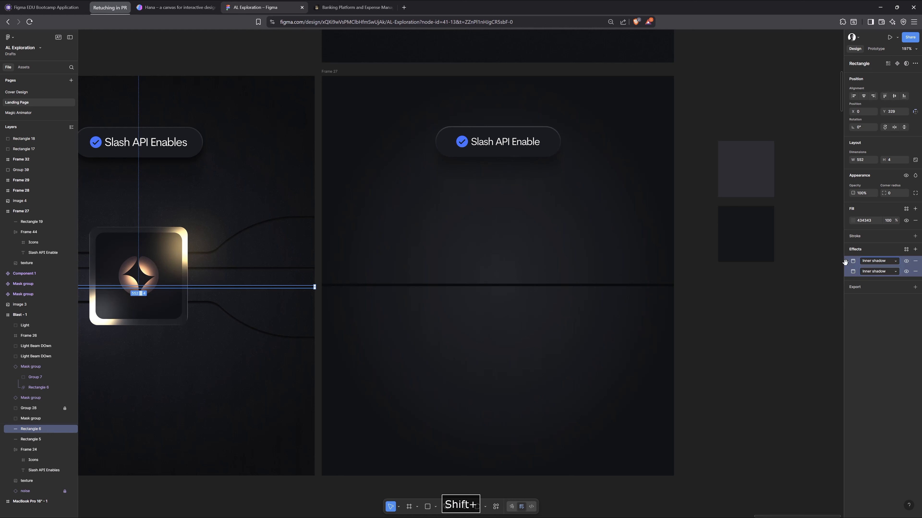
pyautogui.hotkey('ctrl', 'c')
# Step: Duplicate the Frame 27 bar down to Y 353 and replace the duplicate's inner shadows with the copied reference effects
pyautogui.click(627, 286)
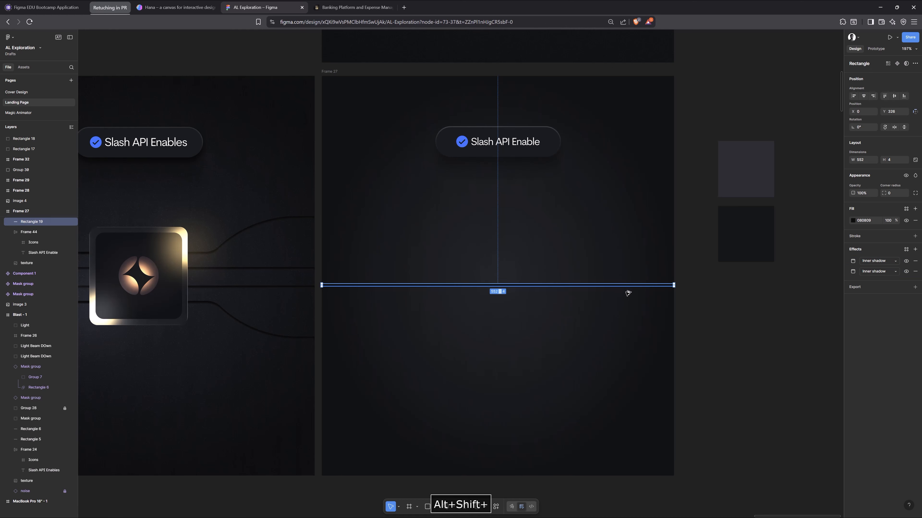
pyautogui.moveTo(627, 292); pyautogui.dragTo(627, 302)
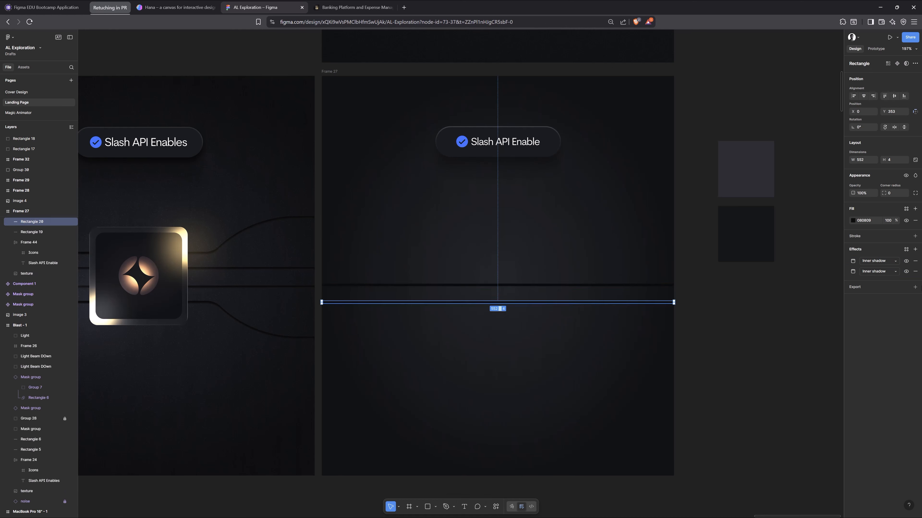
pyautogui.click(913, 274)
pyautogui.click(915, 261)
pyautogui.hotkey('ctrl', 'v')
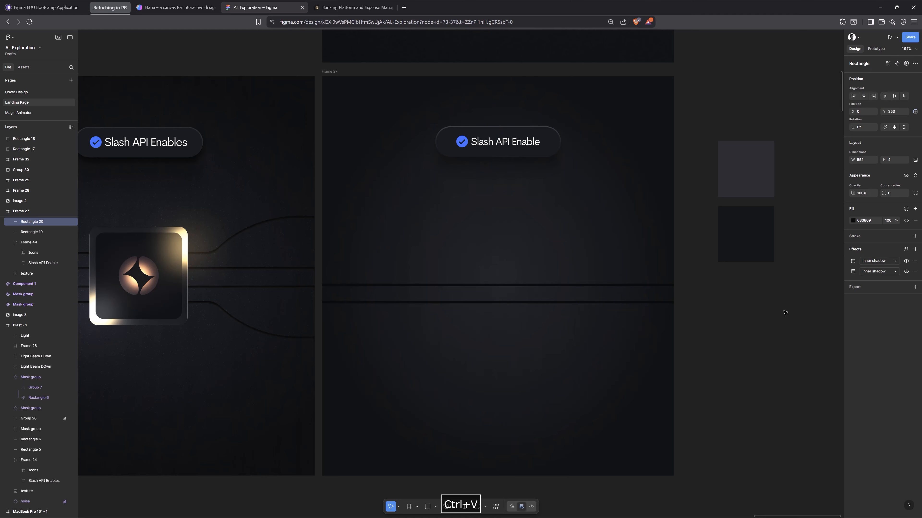
# Step: Compare the two Frame 27 bars up close with the connector lines of the reference card
pyautogui.press('Escape')
pyautogui.scroll(6, 438, 325)
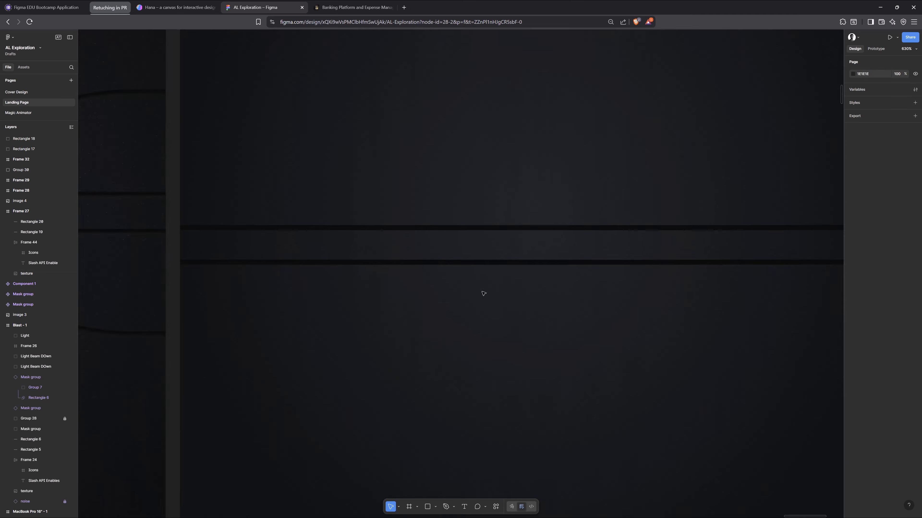
pyautogui.scroll(-4, 483, 294)
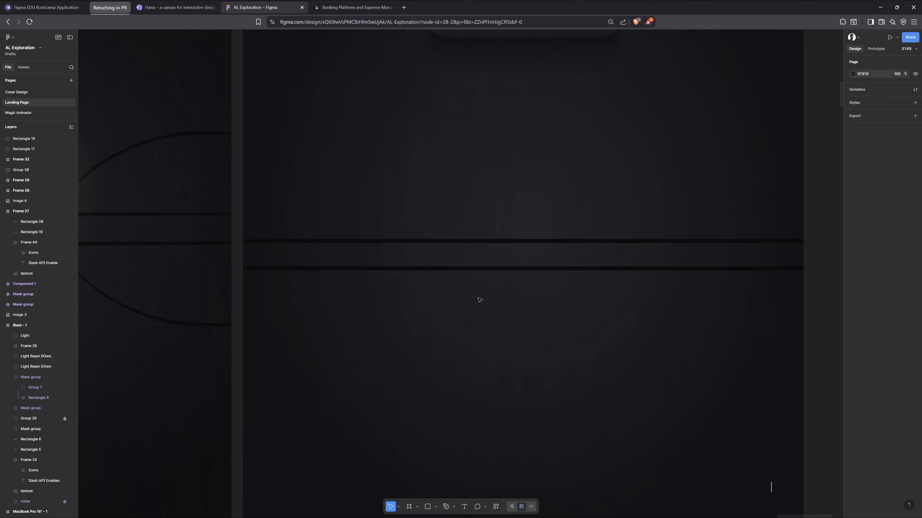
pyautogui.click(232, 325)
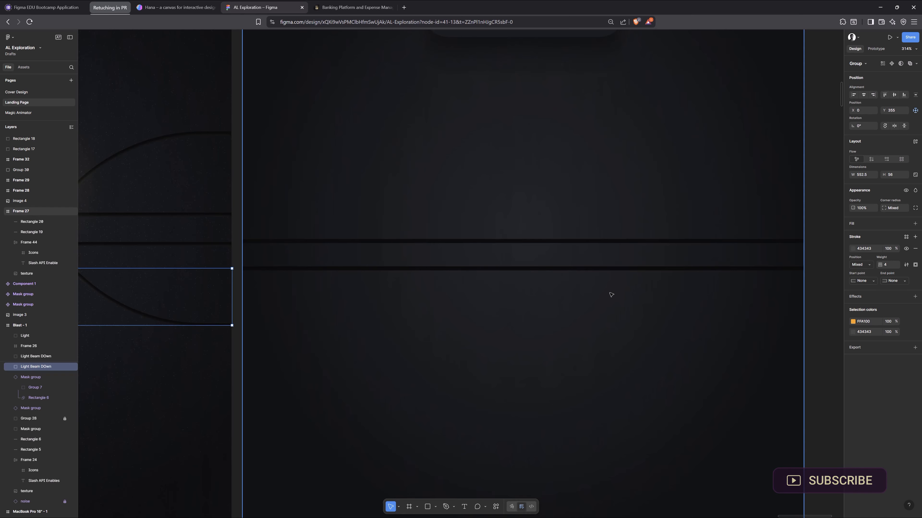
pyautogui.click(640, 255)
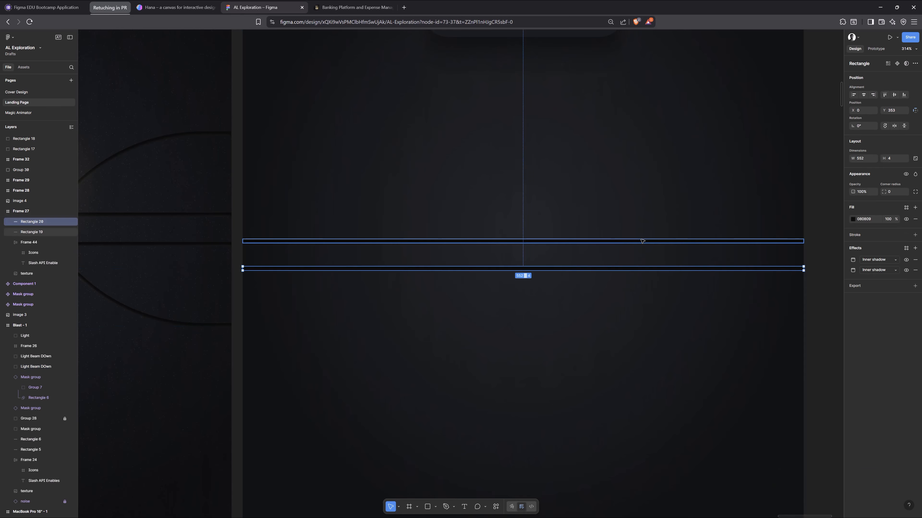
pyautogui.scroll(5, 391, 279)
pyautogui.press('Escape')
pyautogui.click(603, 303)
pyautogui.scroll(-4, 582, 303)
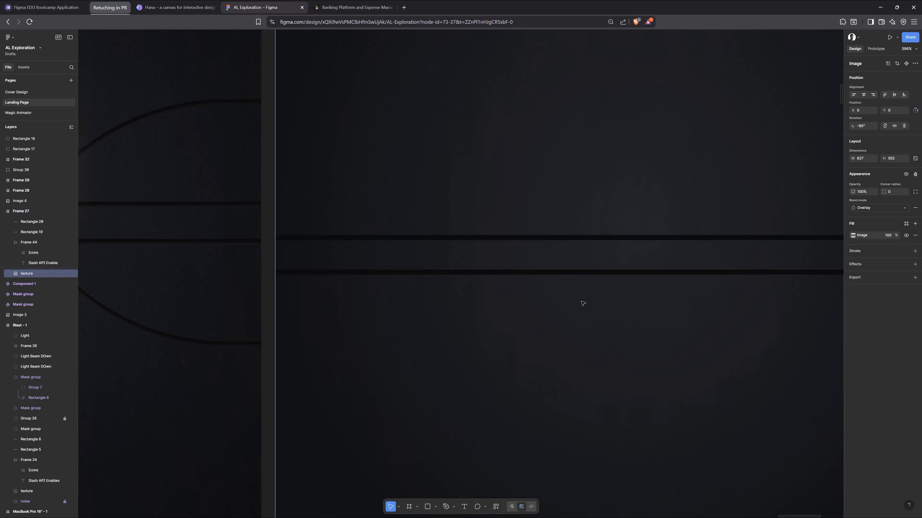
# Step: Try adding a third inner shadow in white FFFFFF to the lower Frame 27 bar
pyautogui.keyDown('ctrl'); pyautogui.click(362, 273); pyautogui.keyUp('ctrl')
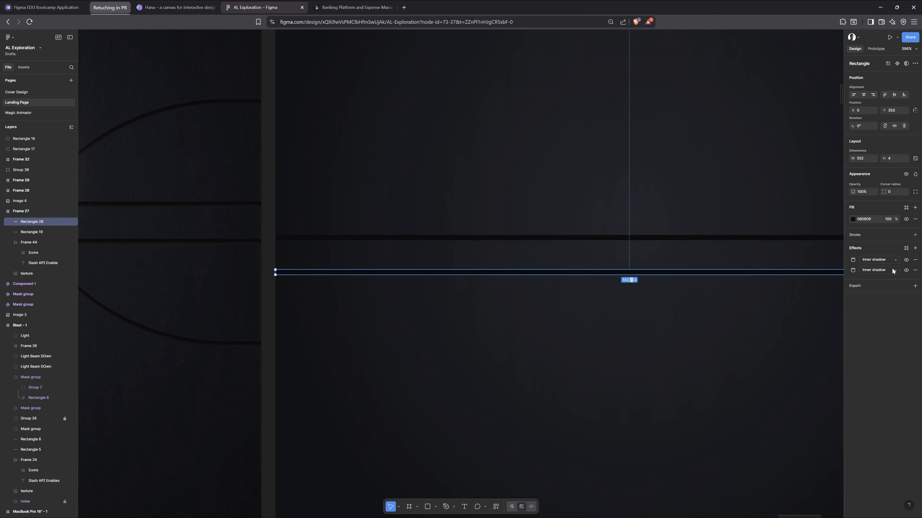
pyautogui.click(914, 248)
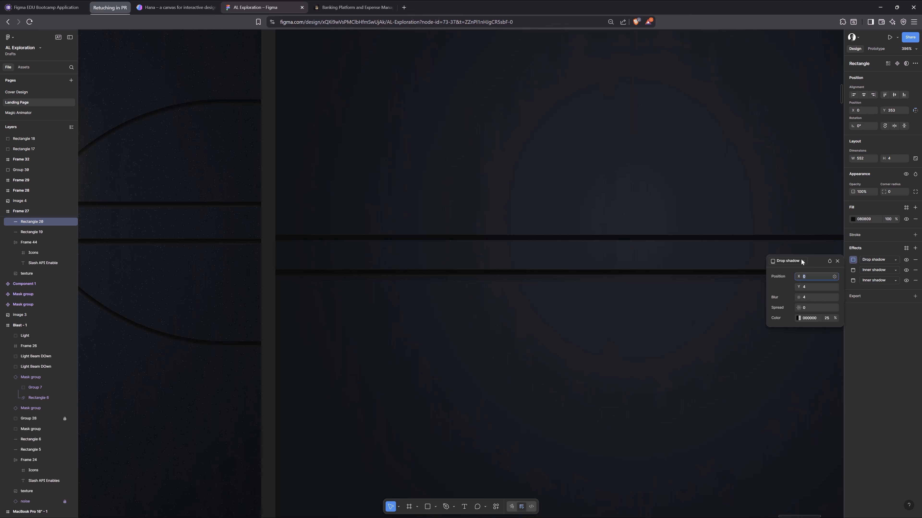
pyautogui.click(801, 261)
pyautogui.click(800, 261)
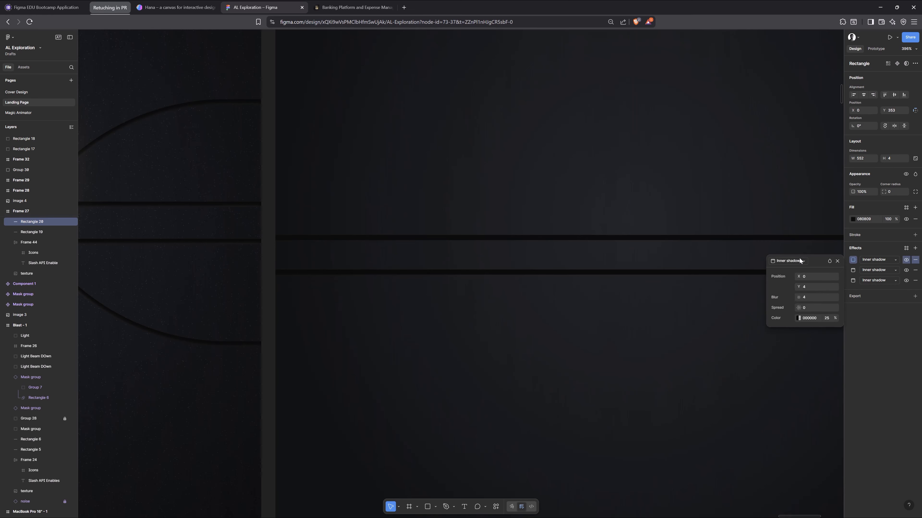
pyautogui.click(798, 319)
pyautogui.moveTo(736, 351); pyautogui.dragTo(660, 291)
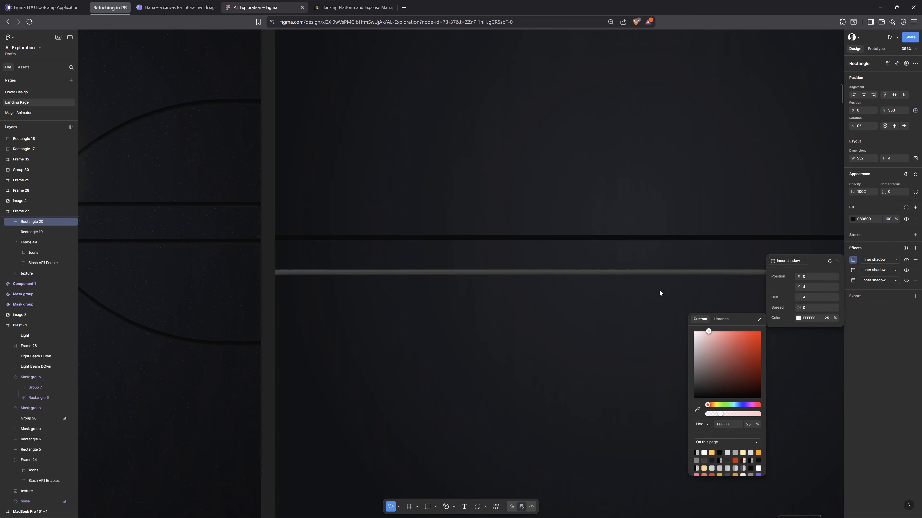
# Step: Try offset X 2, Y 0 and colour 000000 for the lower bar's third inner shadow, and remove that shadow
pyautogui.moveTo(797, 277)
pyautogui.mouseDown()
pyautogui.moveTo(806, 277)
pyautogui.moveTo(796, 294)
pyautogui.mouseUp()
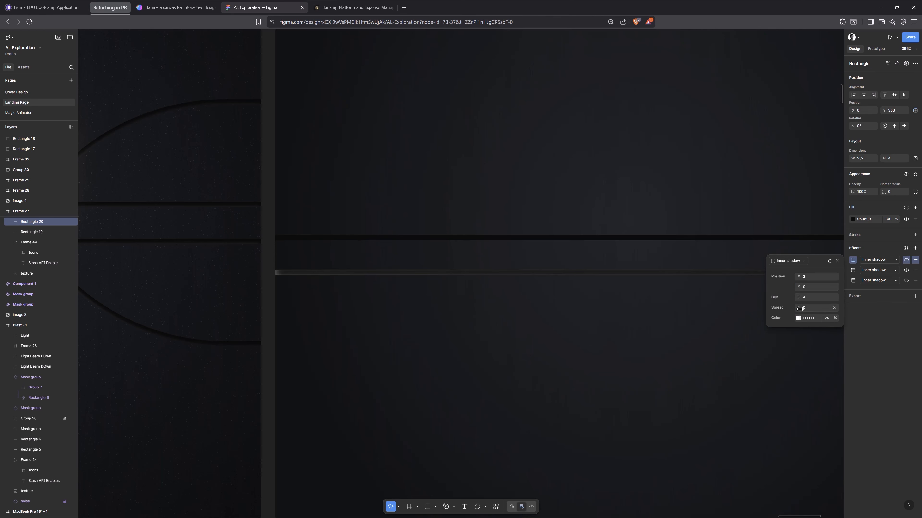
pyautogui.click(798, 318)
pyautogui.moveTo(757, 358); pyautogui.dragTo(663, 407)
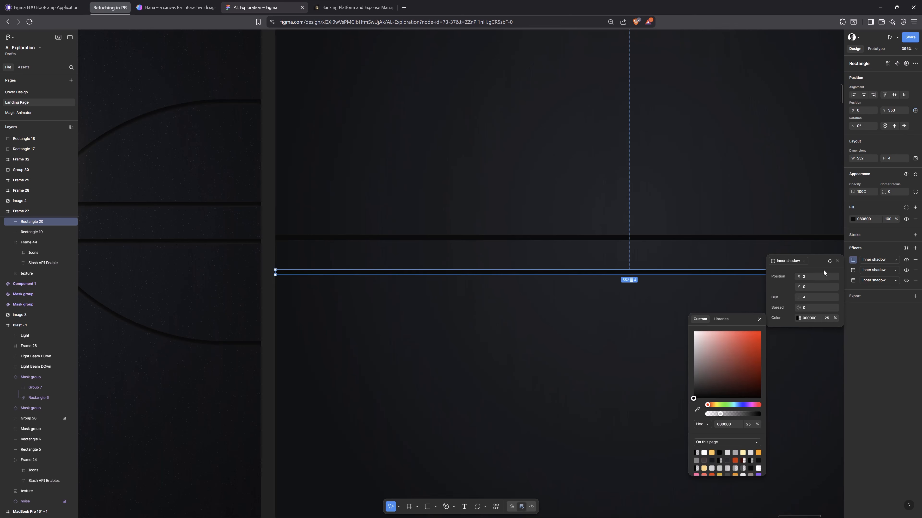
pyautogui.click(837, 262)
pyautogui.press('Escape')
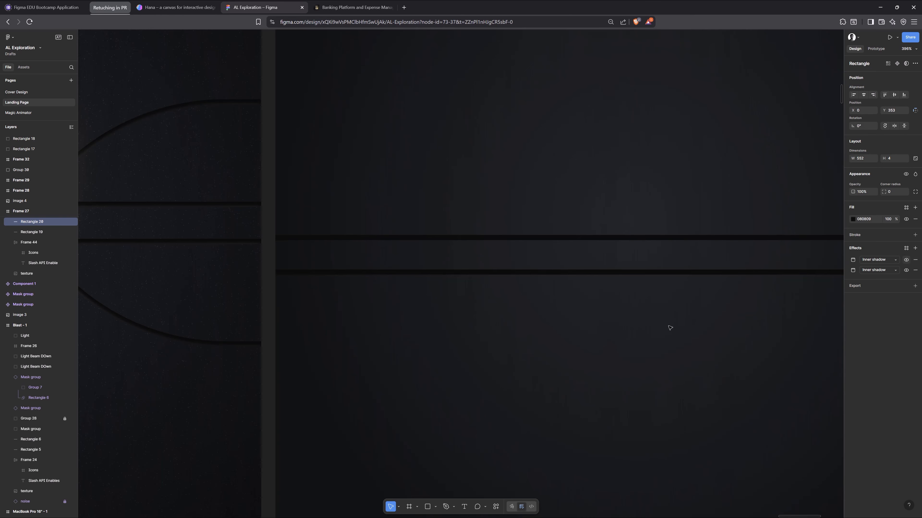
# Step: Move both Frame 27 bars up together to Y 298 and Y 325, level with the reference card's straight lines
pyautogui.click(463, 304)
pyautogui.scroll(-3, 376, 267)
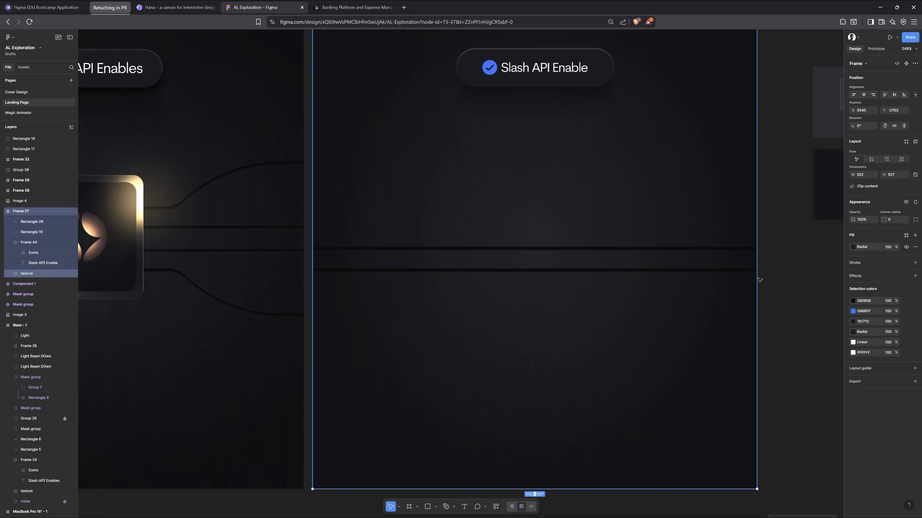
pyautogui.scroll(-2, 785, 266)
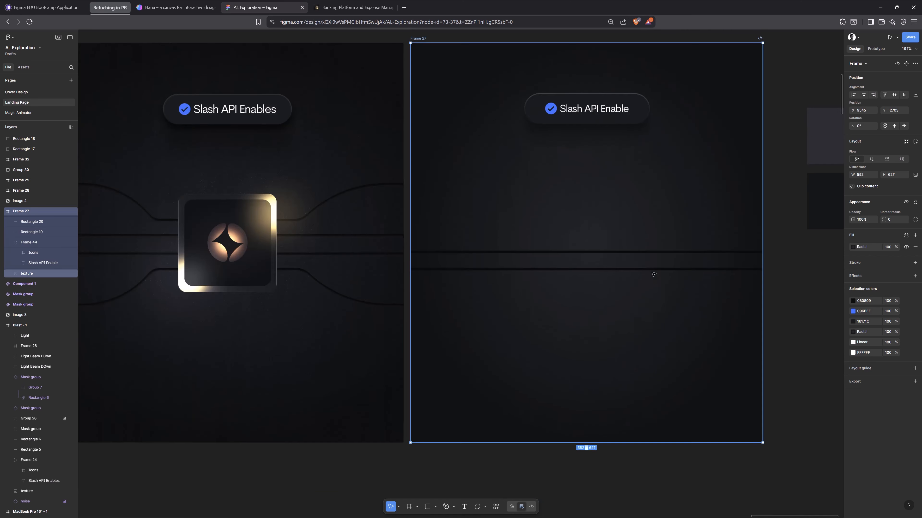
pyautogui.keyDown('ctrl'); pyautogui.click(661, 253); pyautogui.keyUp('ctrl')
pyautogui.keyDown('shift'); pyautogui.click(661, 268); pyautogui.keyUp('shift')
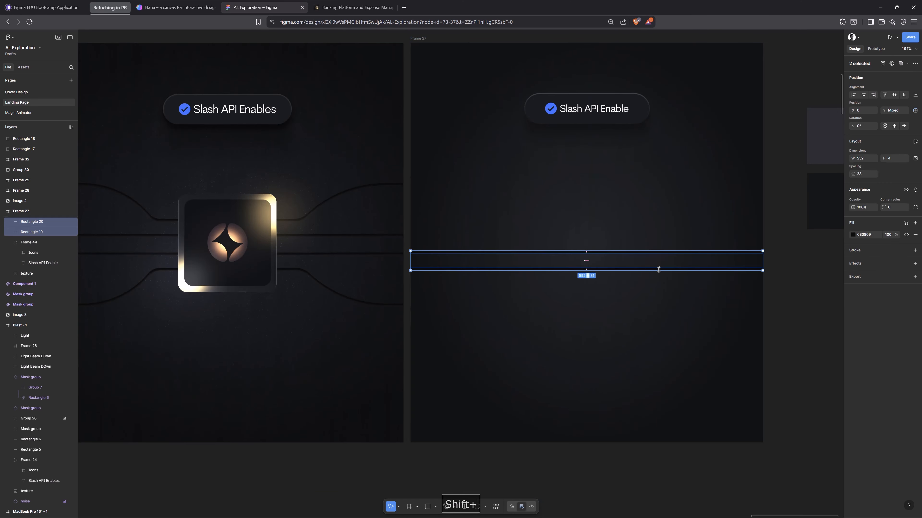
pyautogui.moveTo(661, 265); pyautogui.dragTo(663, 254)
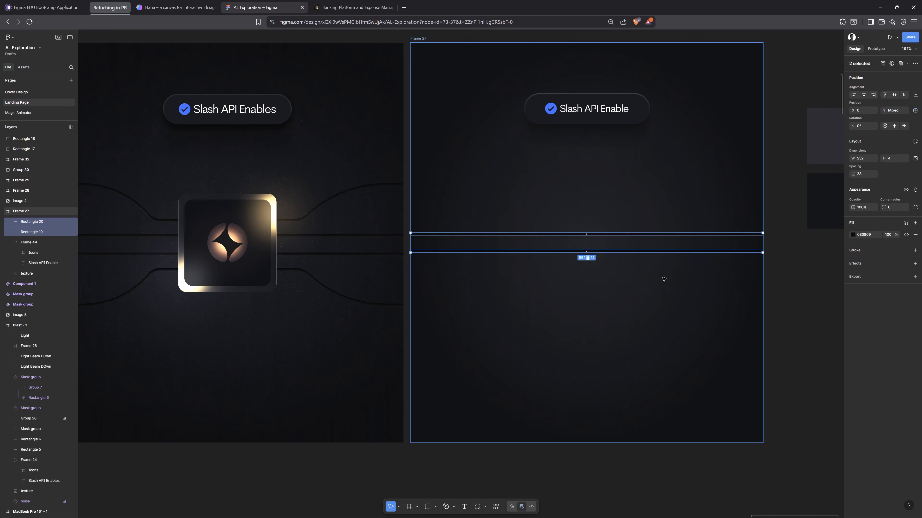
pyautogui.press('Escape')
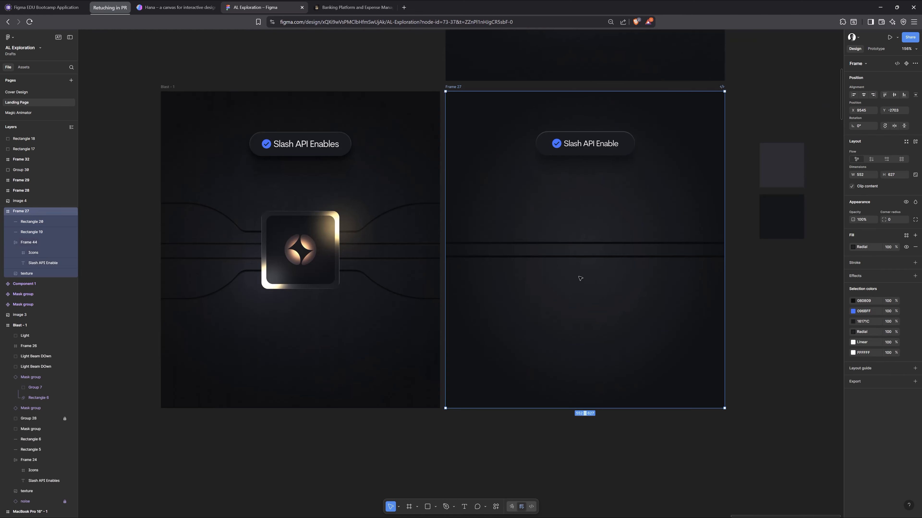
# Step: Place a duplicate of the lower bar on the canvas just below Frame 27
pyautogui.keyDown('ctrl'); pyautogui.click(601, 257); pyautogui.keyUp('ctrl')
pyautogui.moveTo(605, 257); pyautogui.dragTo(602, 440)
pyautogui.click(755, 420)
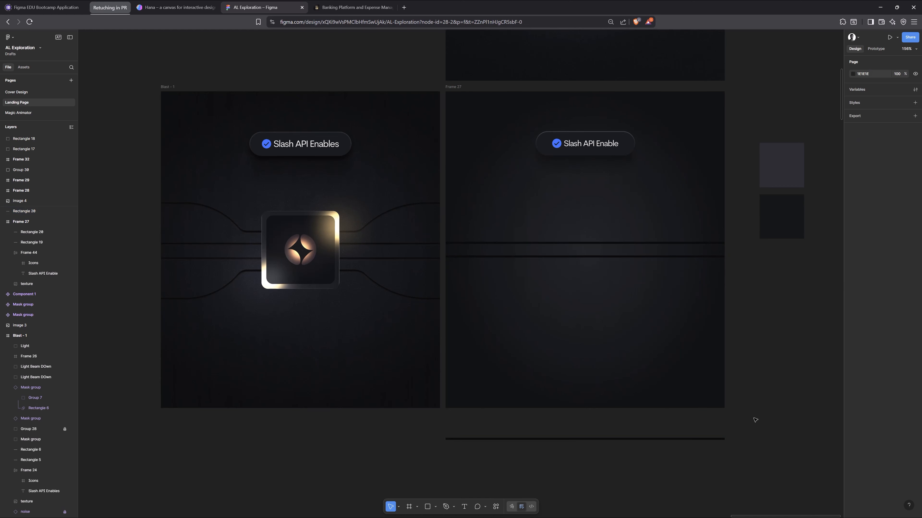
# Step: Group the two horizontal bars inside Frame 27
pyautogui.keyDown('ctrl'); pyautogui.click(607, 257); pyautogui.keyUp('ctrl')
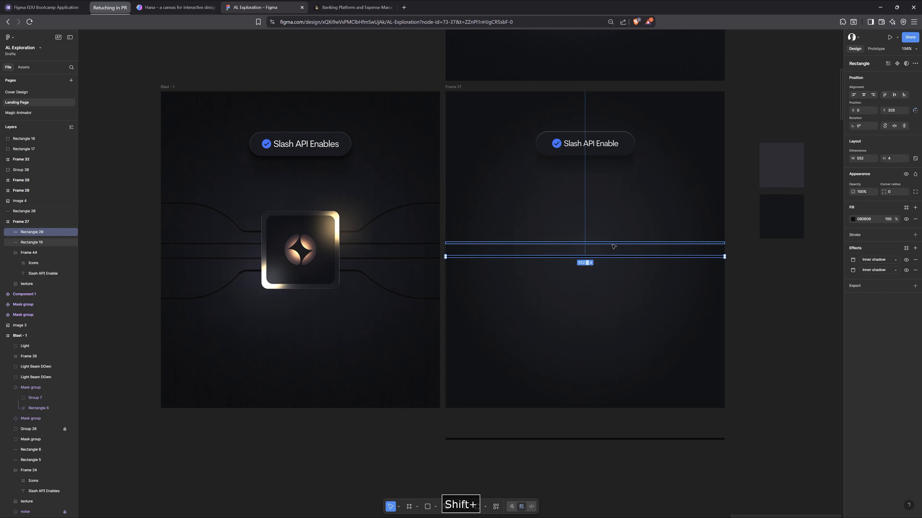
pyautogui.keyDown('shift'); pyautogui.click(613, 243); pyautogui.keyUp('shift')
pyautogui.hotkey('ctrl', 'g')
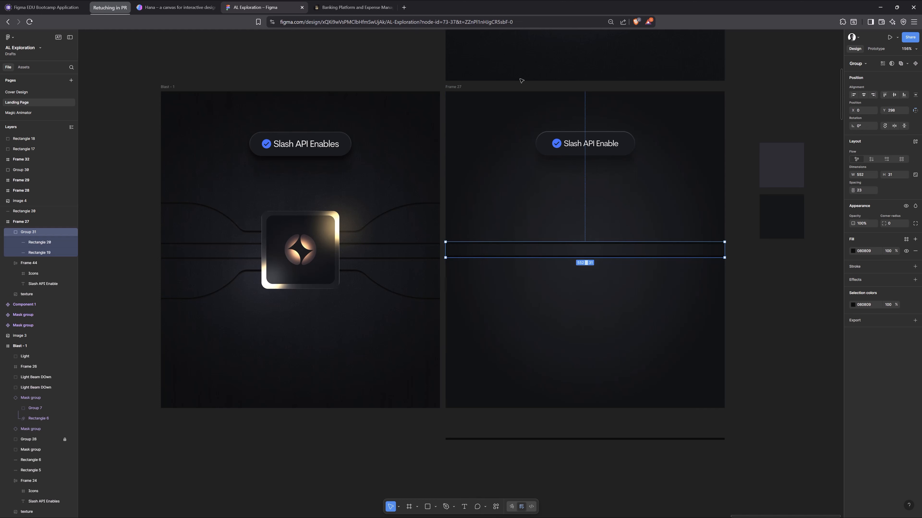
# Step: Add an effect to Frame 27 and change its type to Noise
pyautogui.press('Escape')
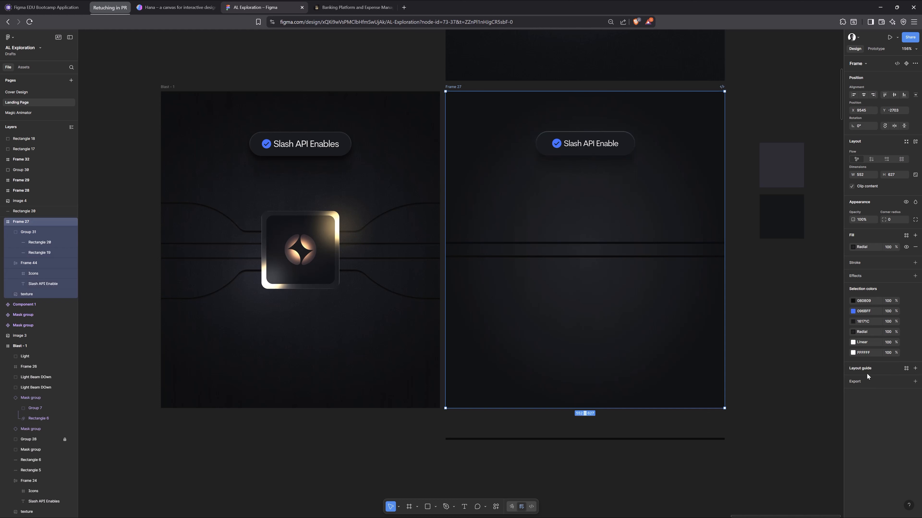
pyautogui.click(862, 276)
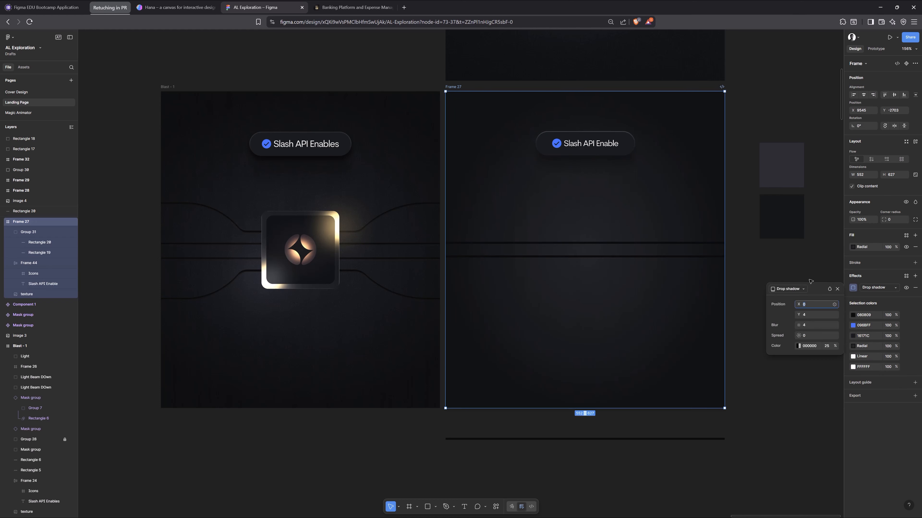
pyautogui.click(793, 288)
pyautogui.click(793, 312)
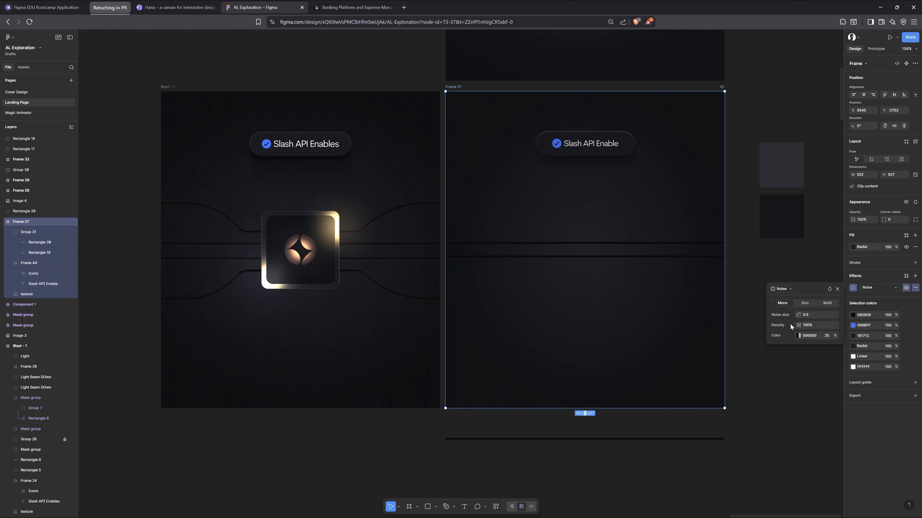
# Step: Try a noise size of 4.5 on Frame 27 and bring it down to 1.5
pyautogui.click(812, 314)
pyautogui.hotkey('shift', 'Up')
pyautogui.hotkey('shift', 'Up')
pyautogui.hotkey('shift', 'Up')
pyautogui.hotkey('shift', 'Up')
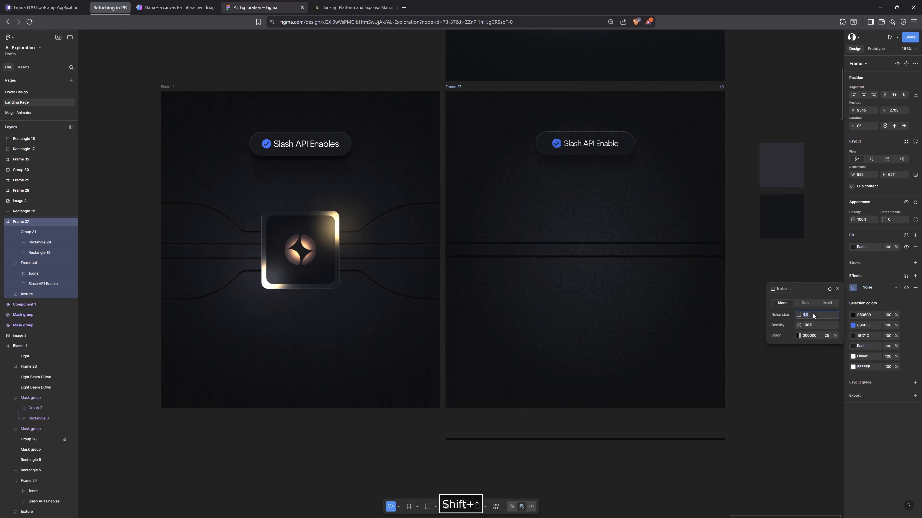
pyautogui.press('Up')
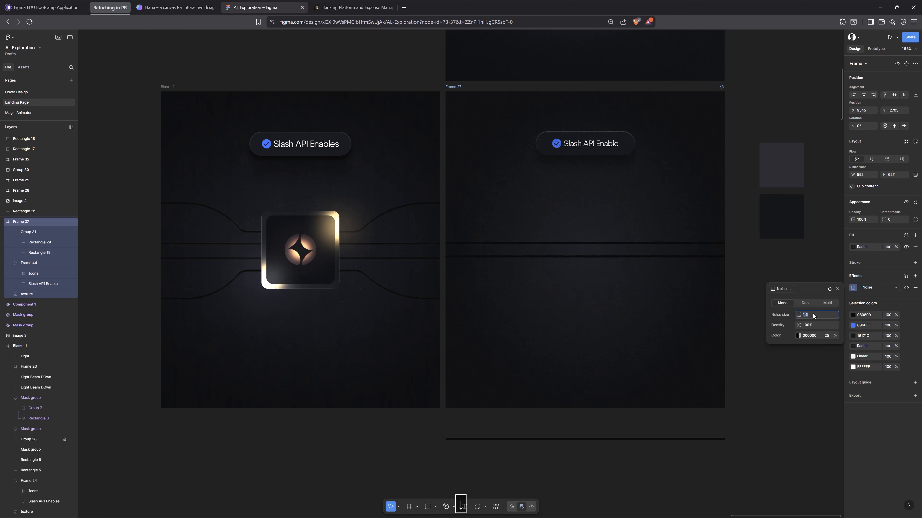
# Step: Try the Duo noise type on Frame 27 with a noise size of 1
pyautogui.press('Up')
pyautogui.click(810, 302)
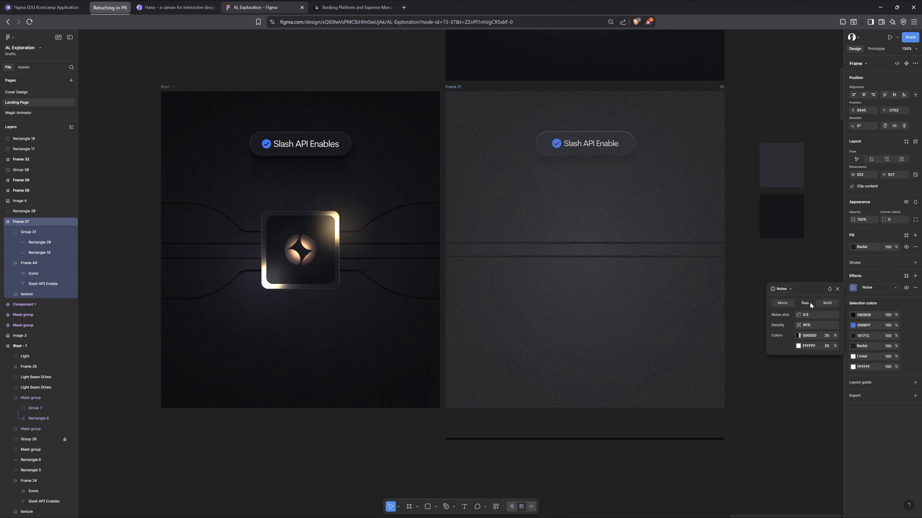
pyautogui.click(813, 315)
pyautogui.press('Up')
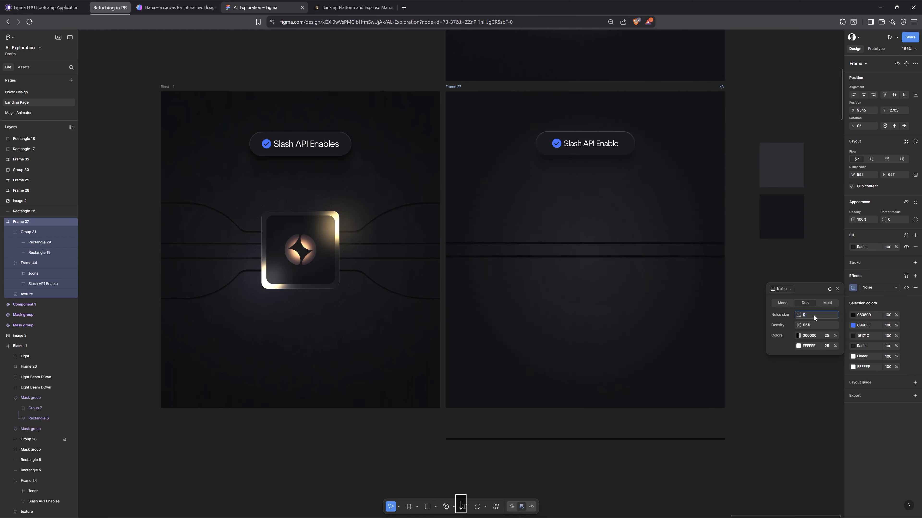
# Step: Try lower densities for the Duo noise on Frame 27, going down through 59% and 20% to 10%
pyautogui.click(812, 323)
pyautogui.press('Down')
pyautogui.press('Down')
pyautogui.press('Down')
pyautogui.press('Down')
pyautogui.press('Down')
pyautogui.press('Down')
pyautogui.press('Down')
pyautogui.press('Down')
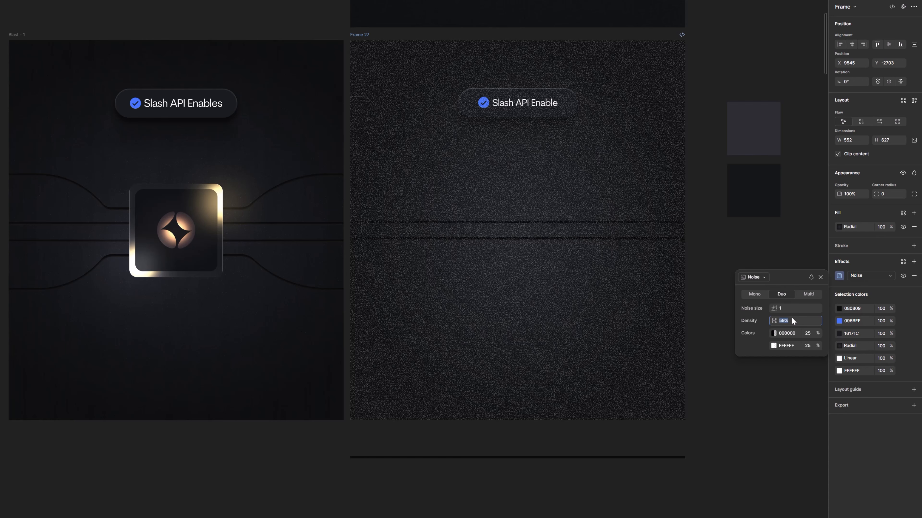
pyautogui.write('0')
pyautogui.press('Return')
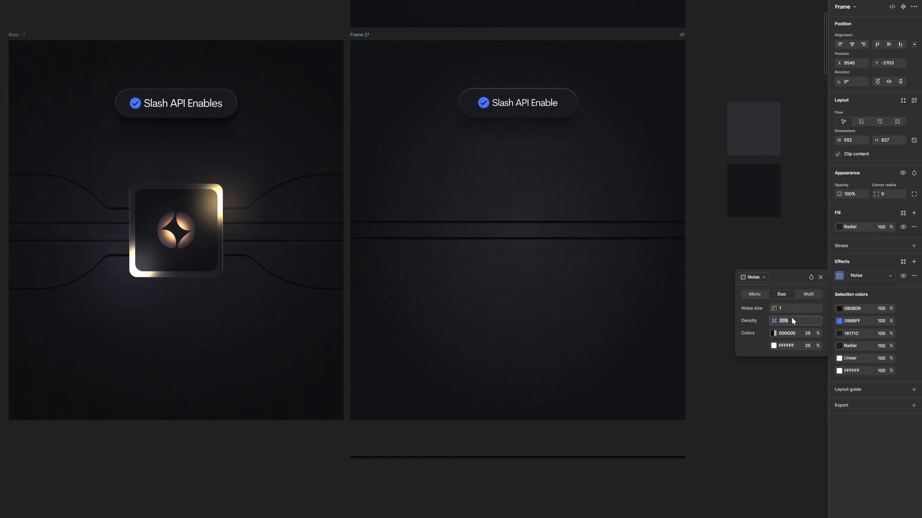
# Step: Switch Frame 27's noise back to Mono with a noise size of 1 and a density of 100%
pyautogui.click(806, 294)
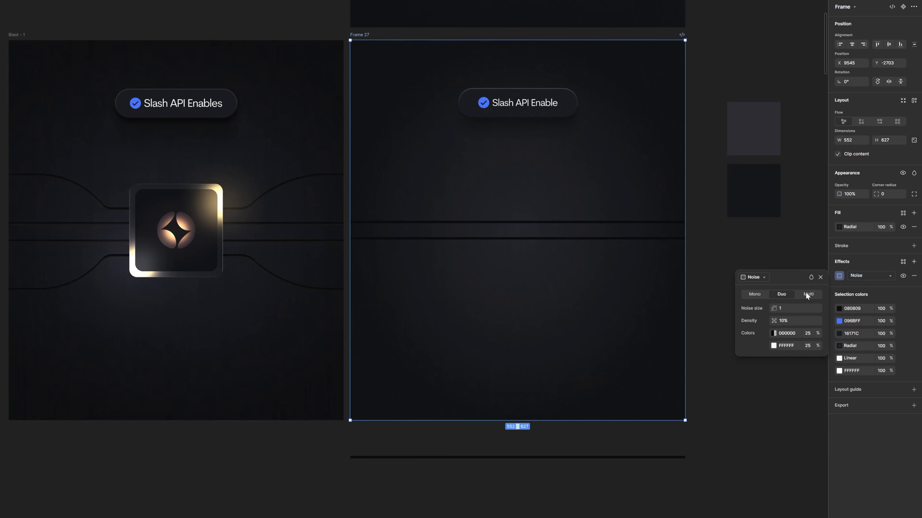
pyautogui.click(758, 293)
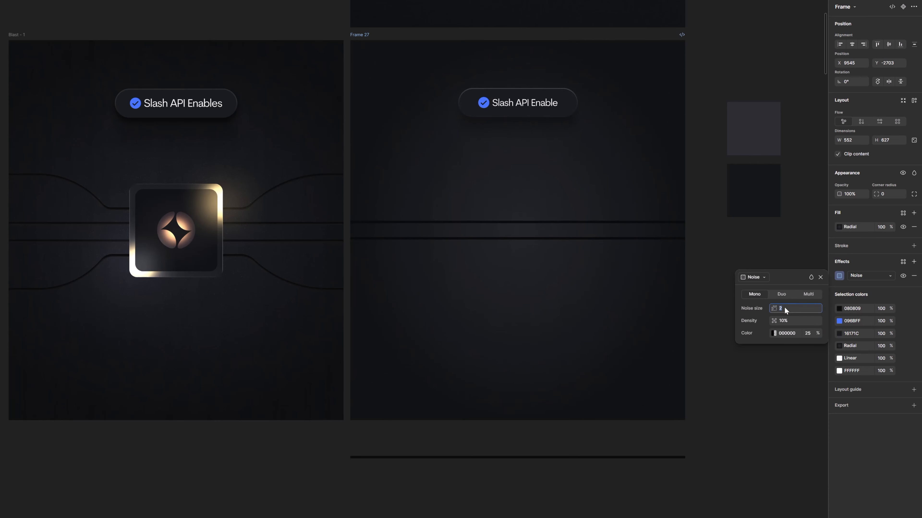
pyautogui.write('4')
pyautogui.click(786, 321)
pyautogui.click(782, 306)
pyautogui.write('2')
pyautogui.press('Return')
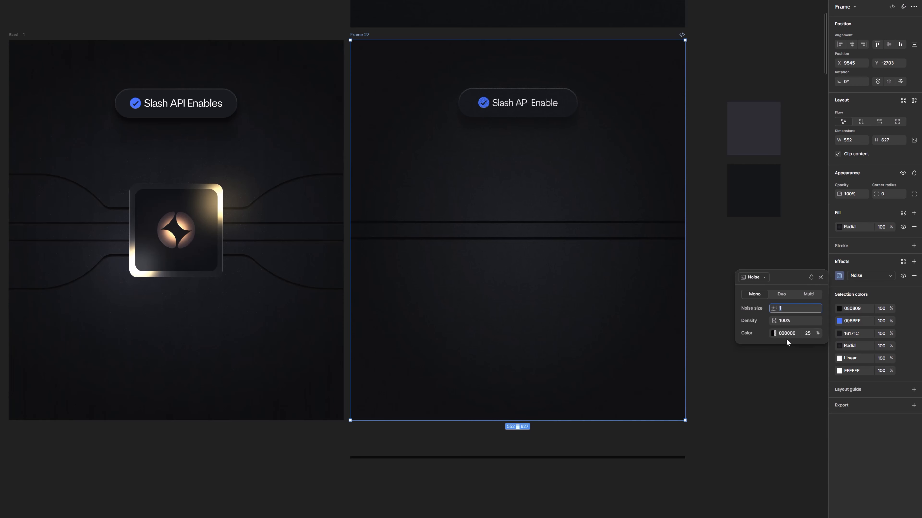
# Step: Try a 22% opacity for the black noise color on Frame 27 and close the effect settings
pyautogui.click(774, 333)
pyautogui.moveTo(687, 449); pyautogui.dragTo(676, 448)
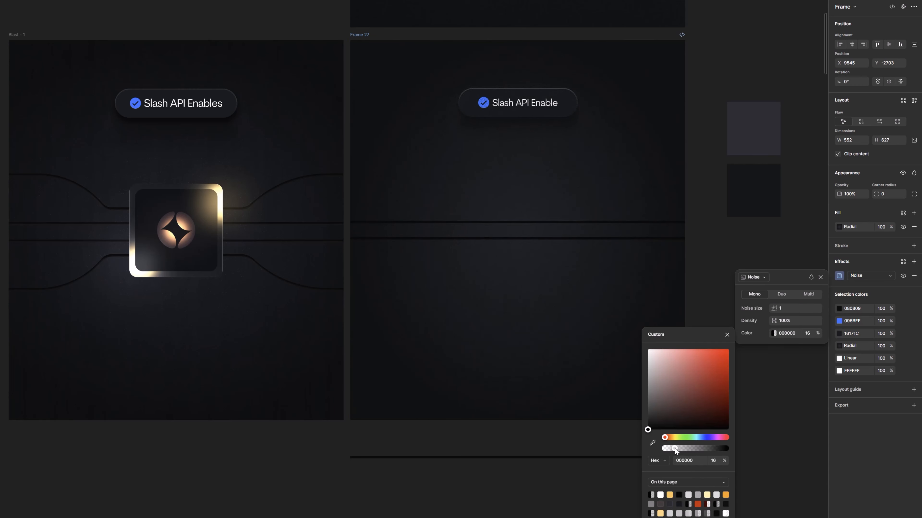
pyautogui.press('Escape')
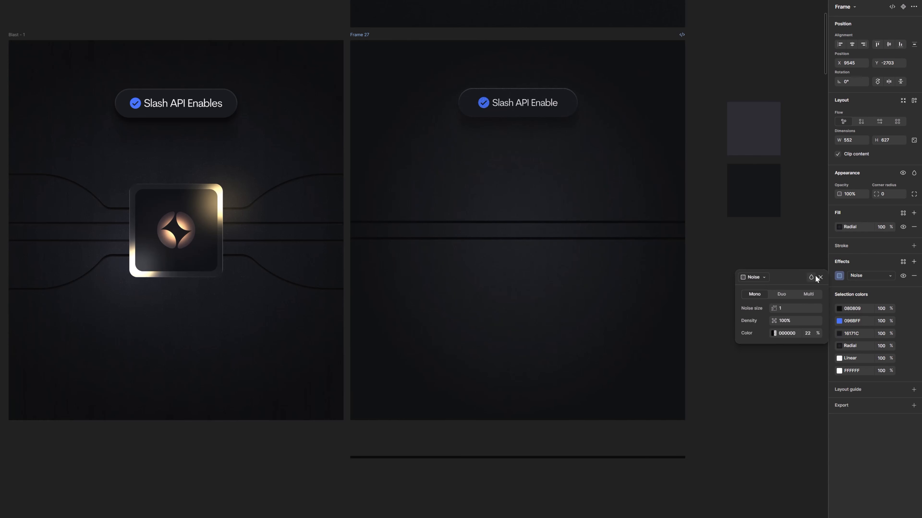
pyautogui.click(820, 277)
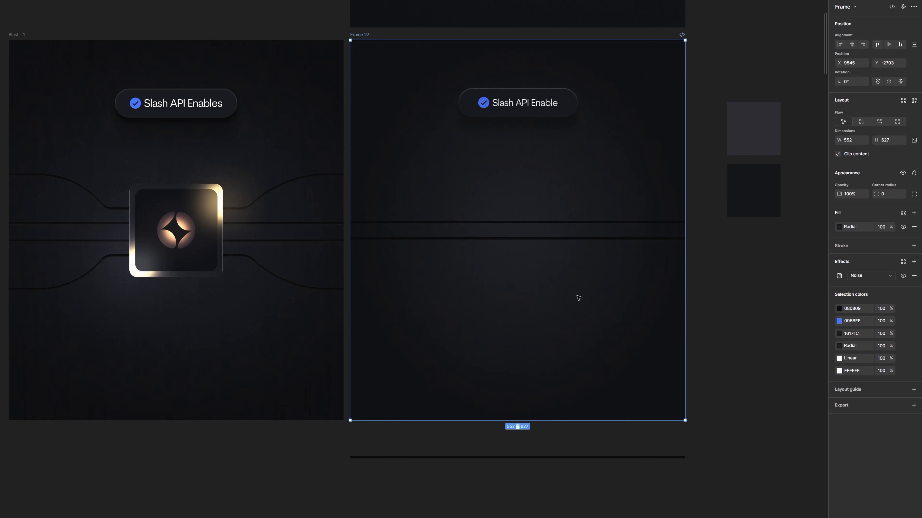
# Step: Delete the two dark color swatch squares beside Frame 27
pyautogui.moveTo(553, 220); pyautogui.dragTo(503, 223)
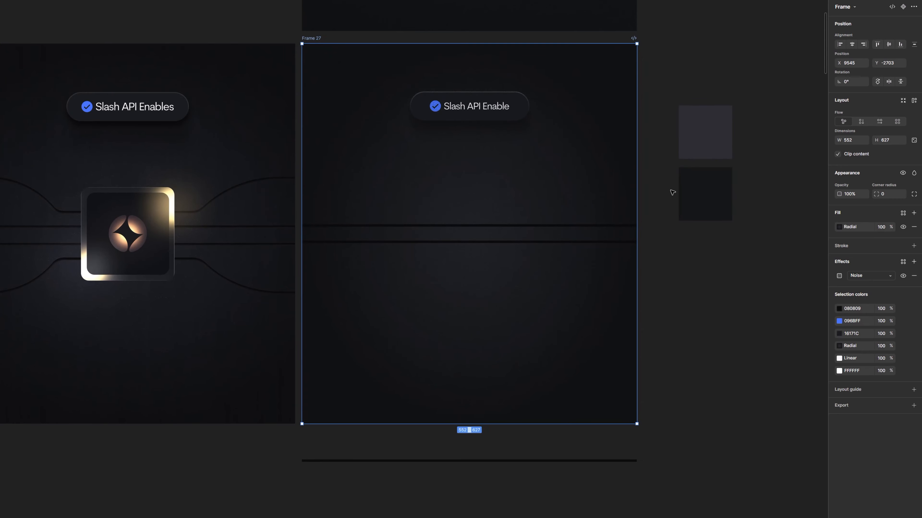
pyautogui.click(689, 191)
pyautogui.keyDown('shift'); pyautogui.click(699, 144); pyautogui.keyUp('shift')
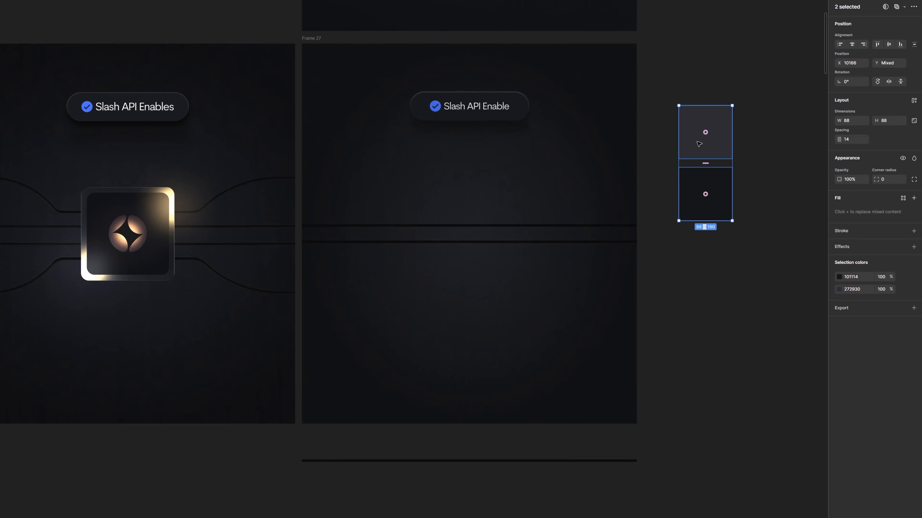
pyautogui.press('Delete')
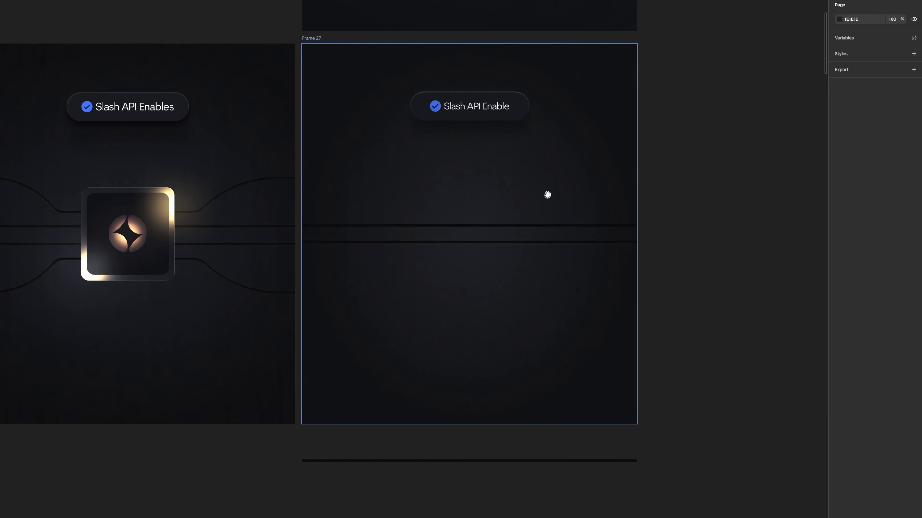
# Step: Inspect the noise around the Slash API Enable pill and reduce Frame 27's noise color opacity to 12%
pyautogui.scroll(5, 467, 109)
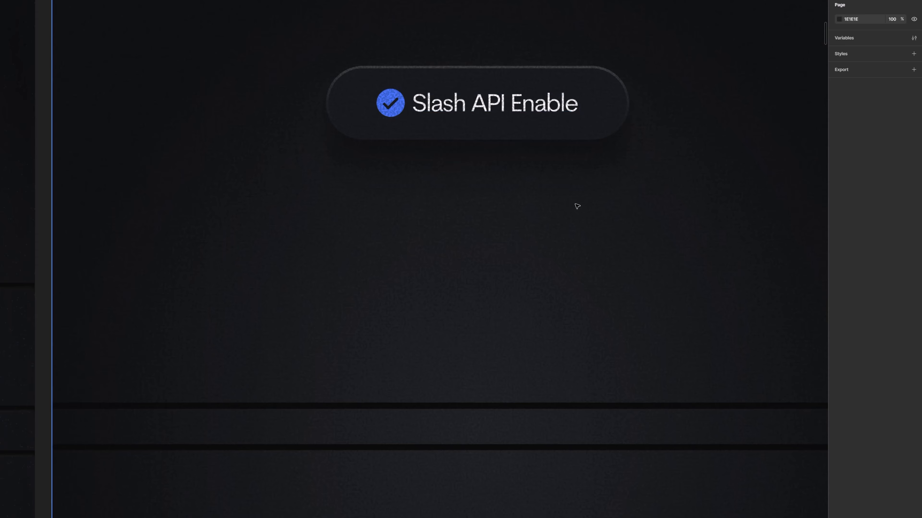
pyautogui.scroll(-3, 576, 206)
pyautogui.click(319, 56)
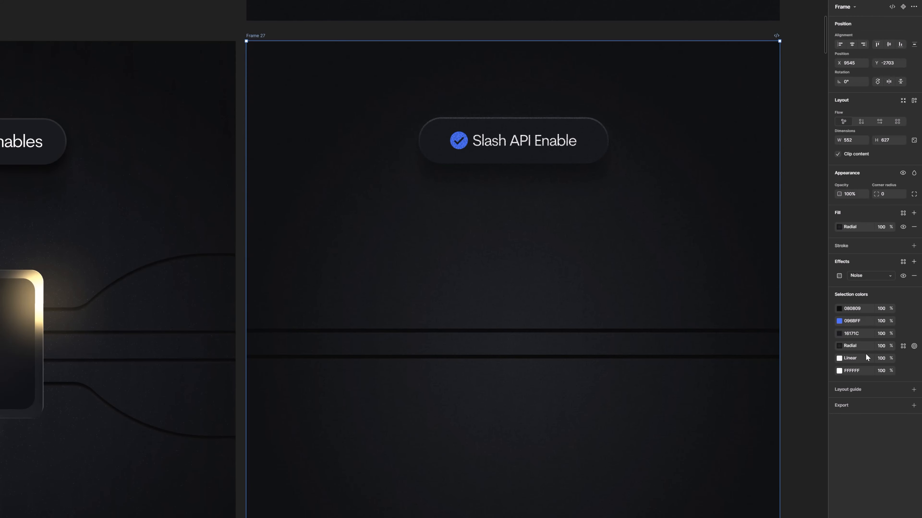
pyautogui.click(839, 276)
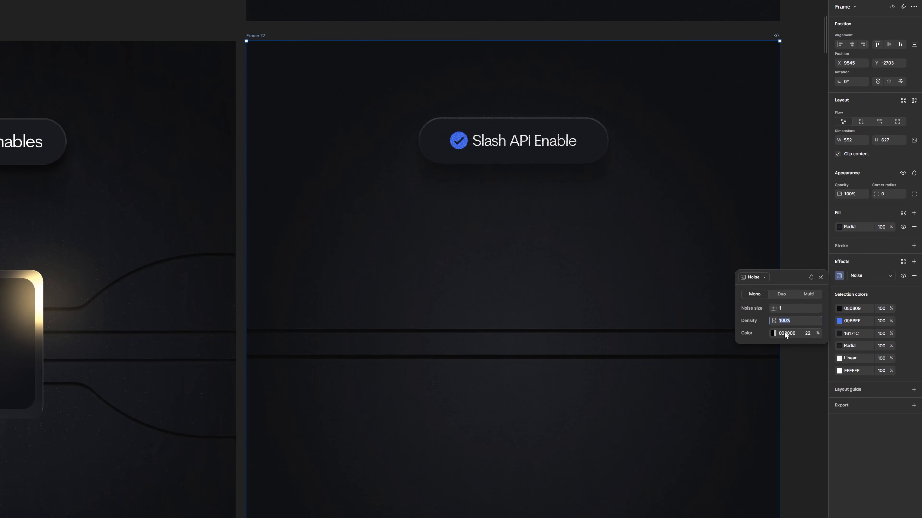
pyautogui.click(813, 334)
pyautogui.hotkey('shift', 'Down')
pyautogui.hotkey('shift', 'Down')
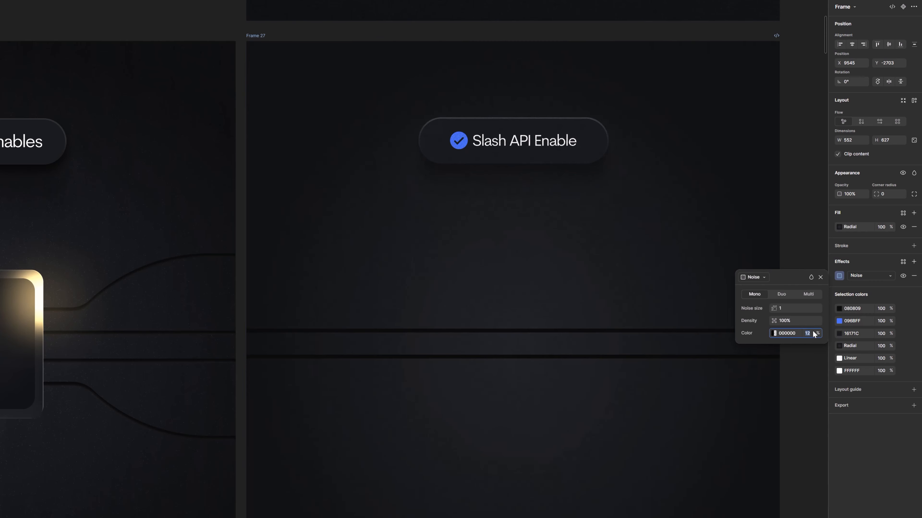
pyautogui.click(820, 277)
pyautogui.scroll(-3, 463, 164)
pyautogui.click(723, 239)
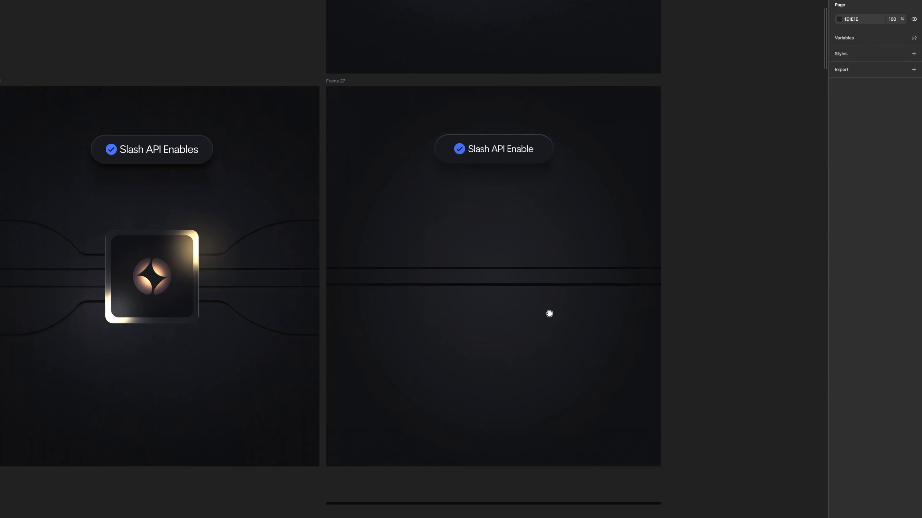
# Step: Delete the wavy vector line that crosses Frame 27 below the two horizontal bars
pyautogui.moveTo(549, 313); pyautogui.dragTo(555, 290)
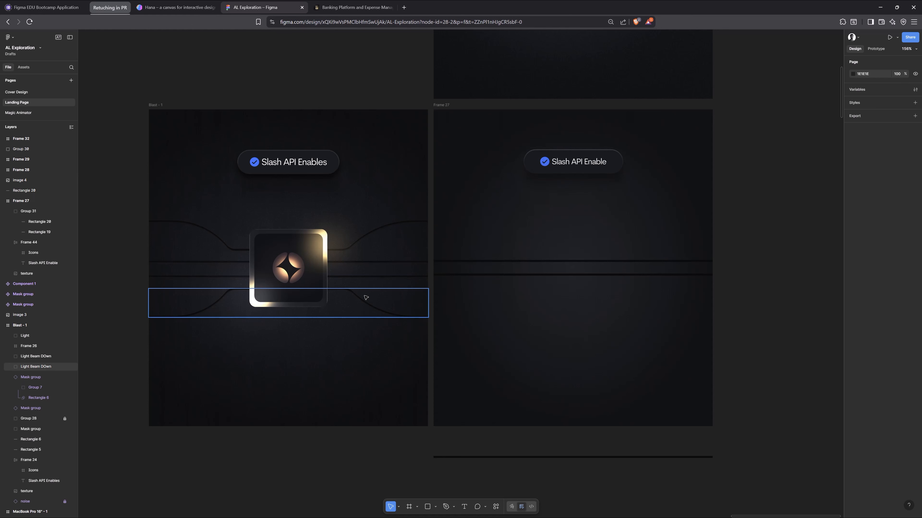
pyautogui.click(633, 301)
pyautogui.press('Delete')
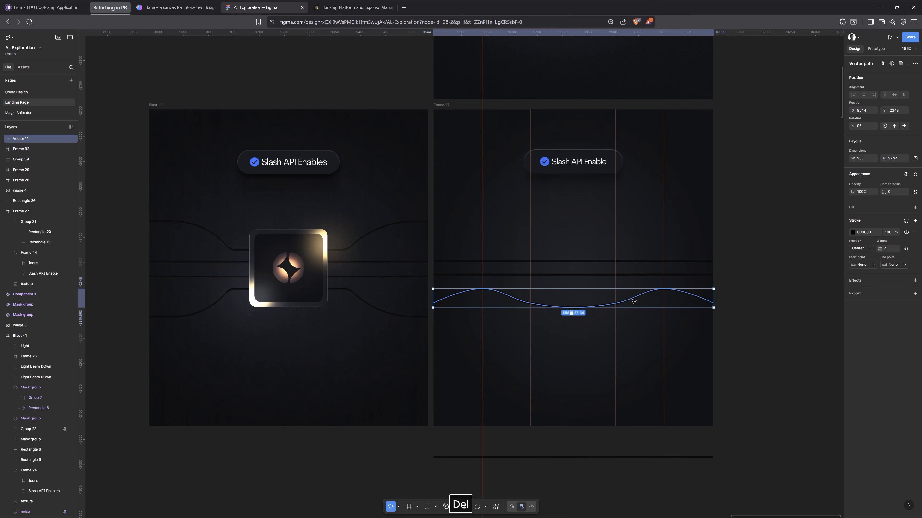
# Step: Draw a six-point stepped line about 556.5 by 52.5 across Frame 27 below the bars with the Pen tool, raised between the inner guides
pyautogui.press('p')
pyautogui.click(713, 305)
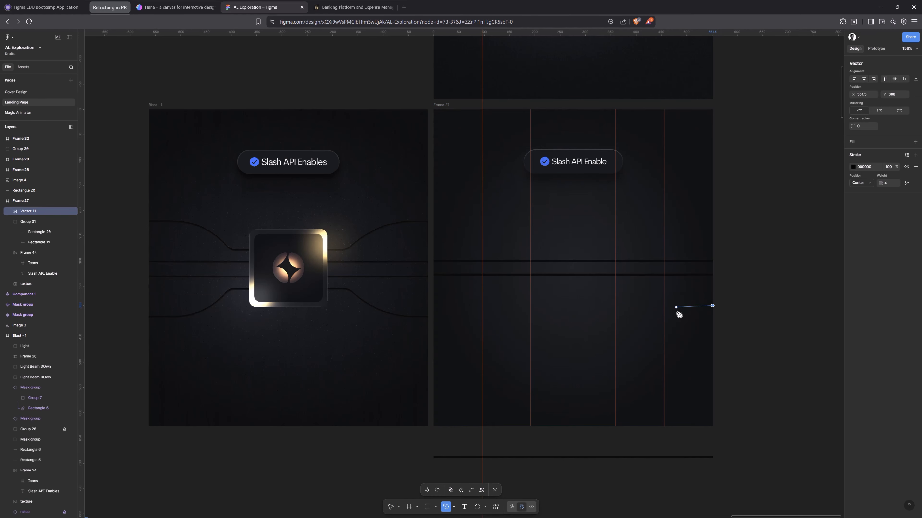
pyautogui.keyDown('shift'); pyautogui.click(663, 306); pyautogui.keyUp('shift')
pyautogui.click(616, 279)
pyautogui.keyDown('shift'); pyautogui.click(530, 279); pyautogui.keyUp('shift')
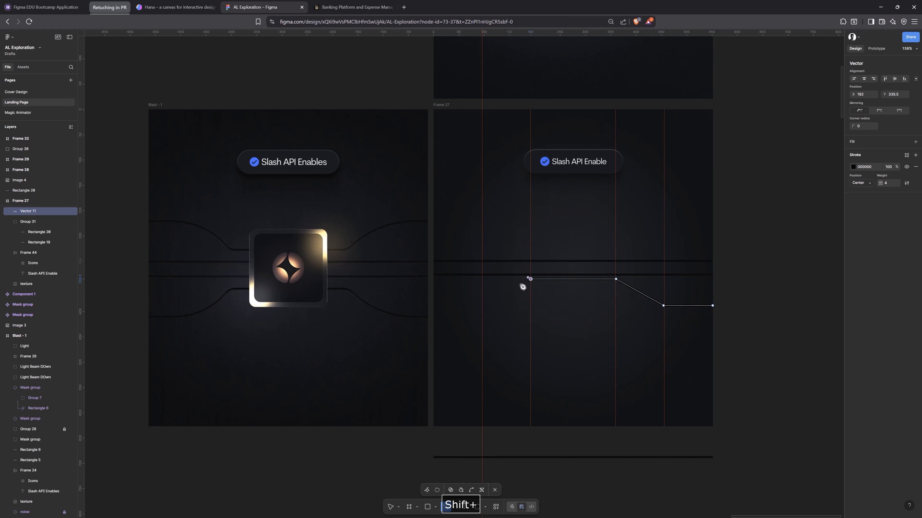
pyautogui.keyDown('shift'); pyautogui.click(484, 306); pyautogui.keyUp('shift')
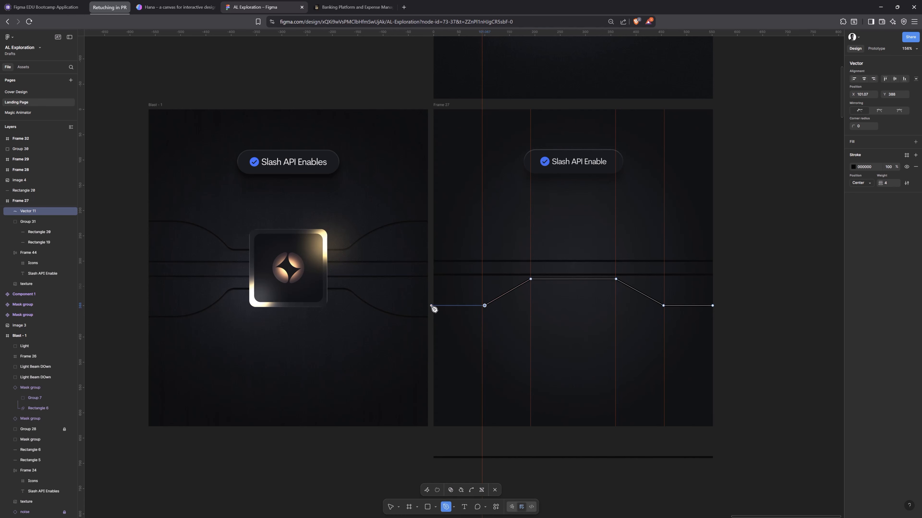
pyautogui.keyDown('shift'); pyautogui.click(431, 306); pyautogui.keyUp('shift')
pyautogui.press('Escape')
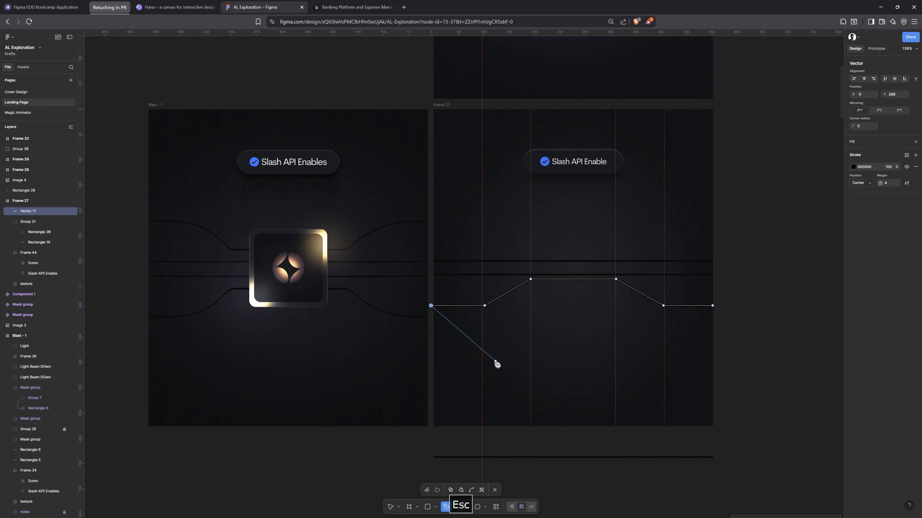
pyautogui.press('Return')
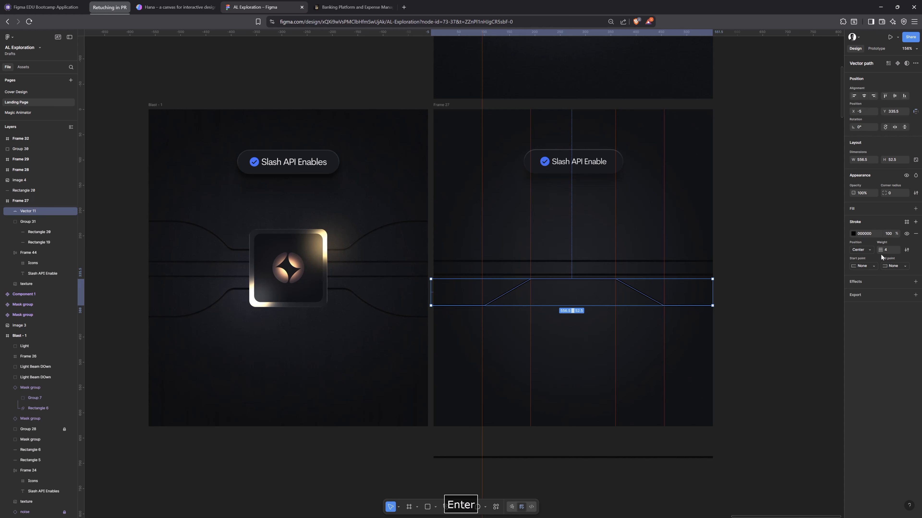
# Step: Set the stepped line's stroke weight to 6, move it down to Y 350 and open its points for editing
pyautogui.moveTo(880, 250); pyautogui.dragTo(885, 250)
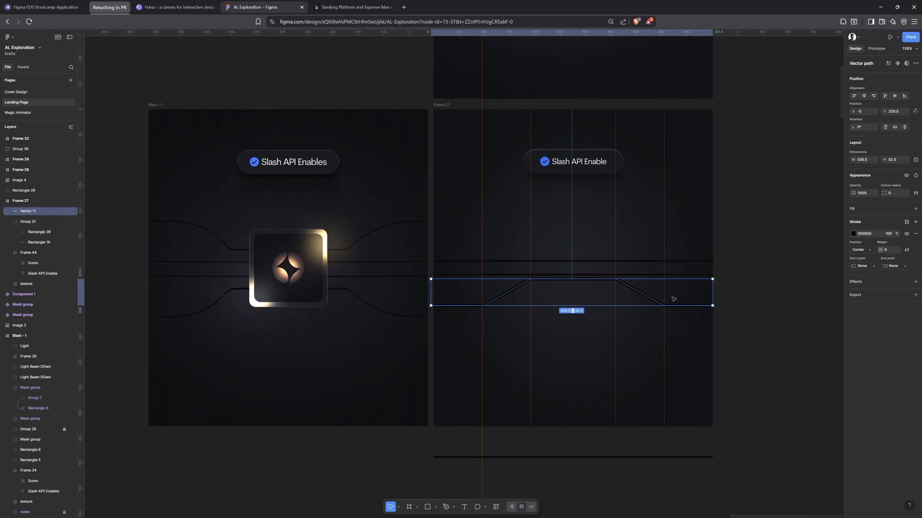
pyautogui.moveTo(652, 299)
pyautogui.mouseDown()
pyautogui.moveTo(651, 308)
pyautogui.moveTo(584, 277)
pyautogui.mouseUp()
pyautogui.press('Return')
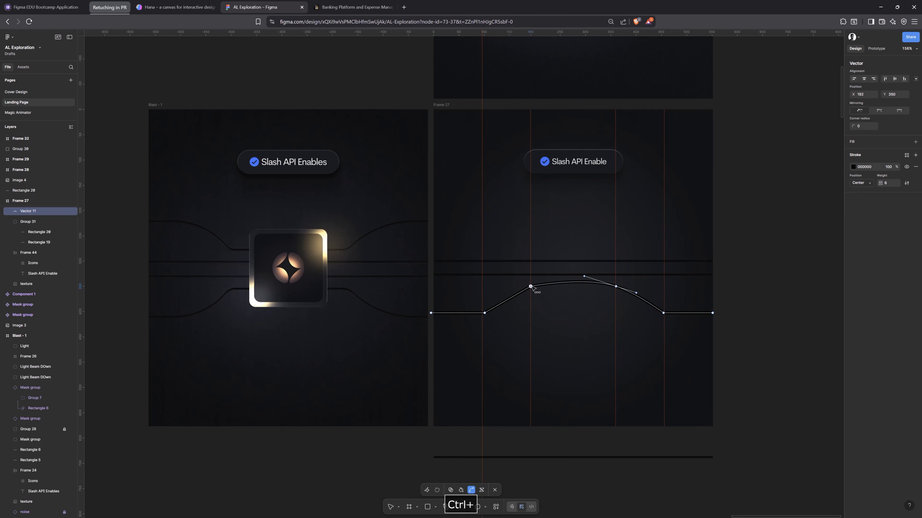
# Step: Try bending the stepped line's two upper corner points into curves and undo the bends
pyautogui.keyDown('ctrl'); pyautogui.click(530, 287); pyautogui.keyUp('ctrl')
pyautogui.hotkey('ctrl', 'z')
pyautogui.hotkey('ctrl', 'z')
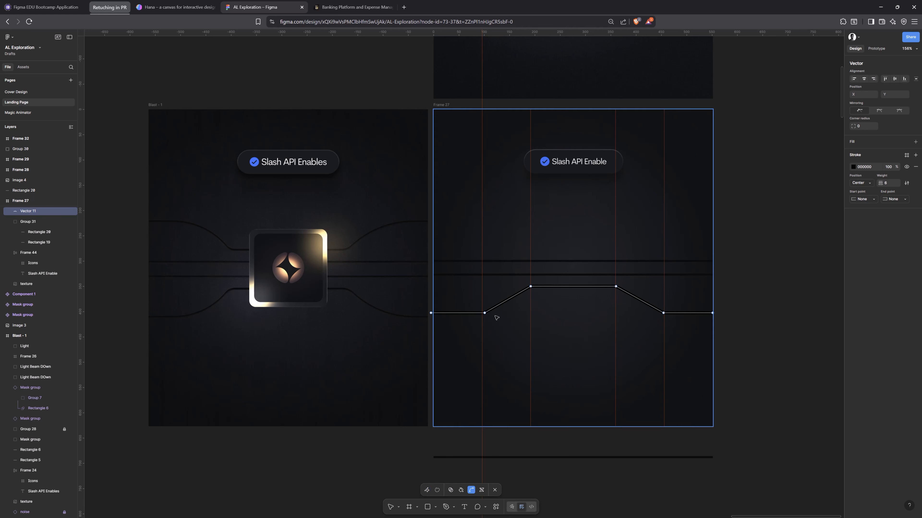
# Step: Bend the stepped line's two lower corner points into smooth curves and finish editing the path
pyautogui.moveTo(484, 313); pyautogui.dragTo(504, 308)
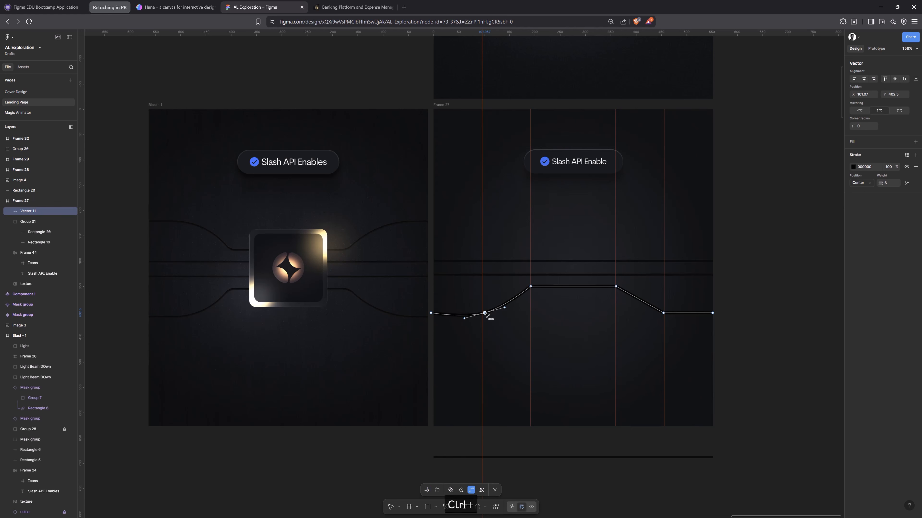
pyautogui.keyDown('ctrl'); pyautogui.click(664, 313); pyautogui.keyUp('ctrl')
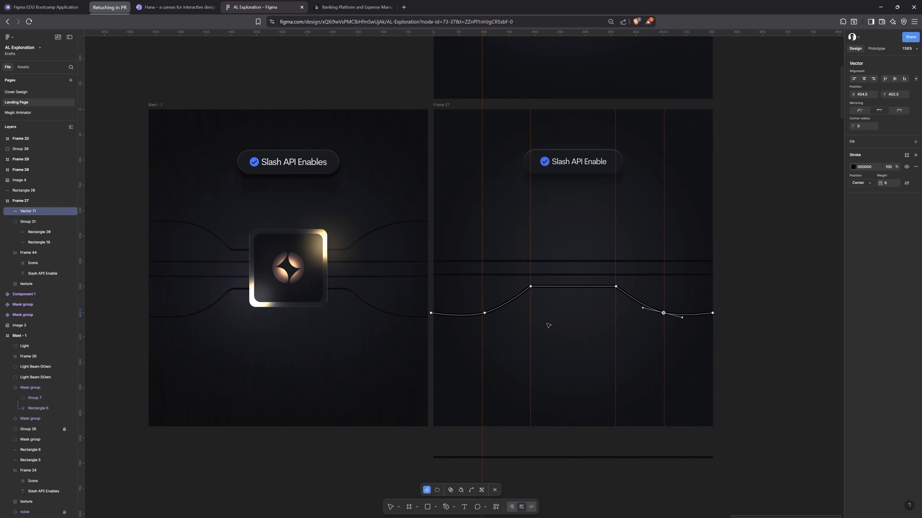
pyautogui.press('Return')
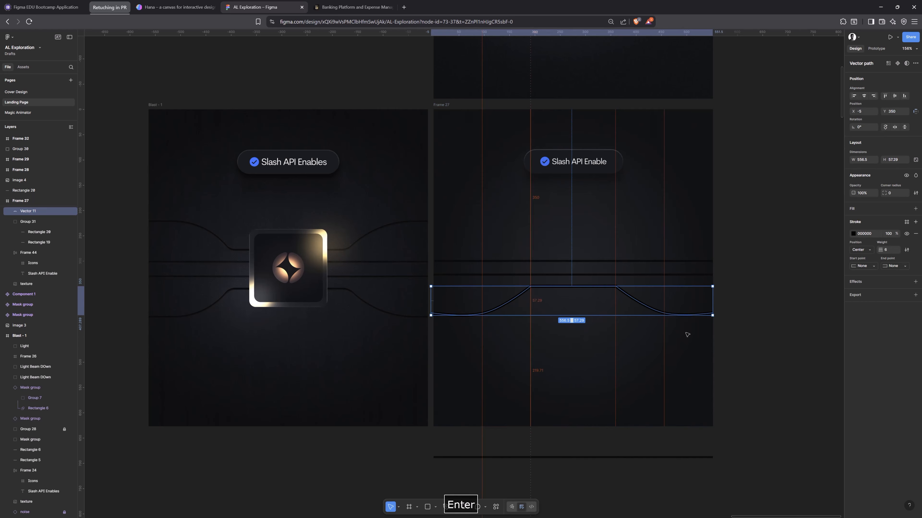
pyautogui.click(794, 319)
# Step: Reduce the curved connector line's stroke weight to 5 in Frame 27
pyautogui.scroll(2, 580, 298)
pyautogui.scroll(4, 576, 293)
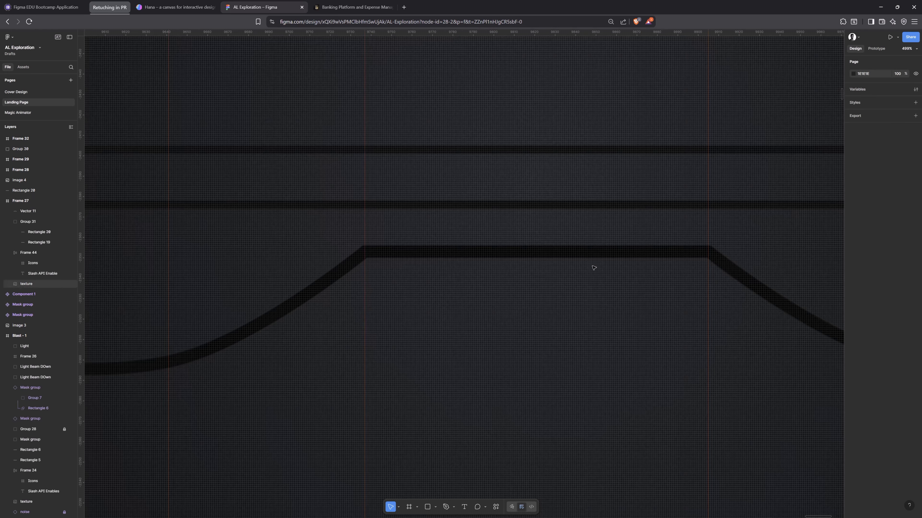
pyautogui.keyDown('ctrl'); pyautogui.click(589, 255); pyautogui.keyUp('ctrl')
pyautogui.scroll(-3, 586, 253)
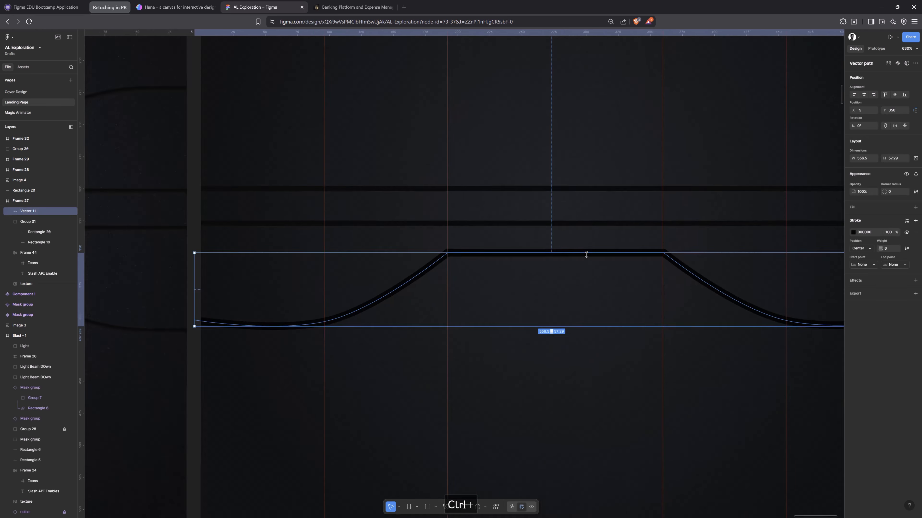
pyautogui.click(881, 249)
pyautogui.moveTo(882, 249); pyautogui.dragTo(881, 249)
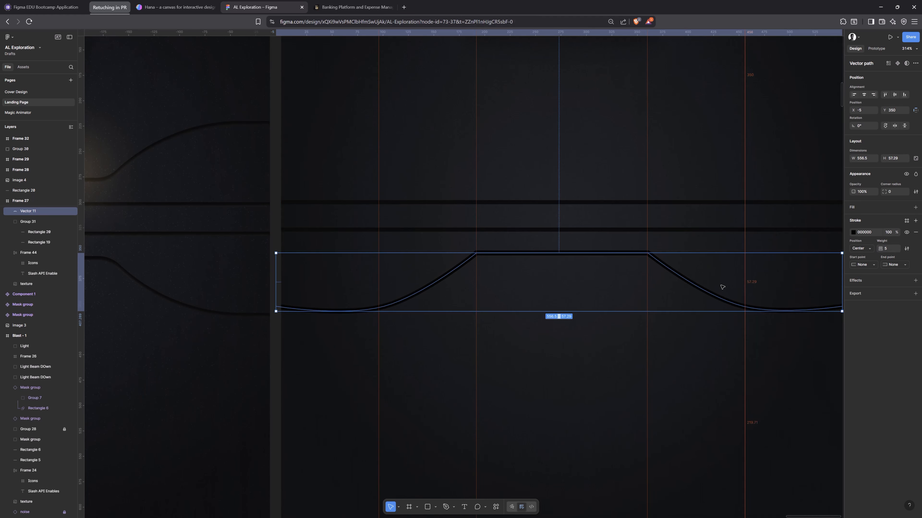
pyautogui.scroll(-3, 607, 300)
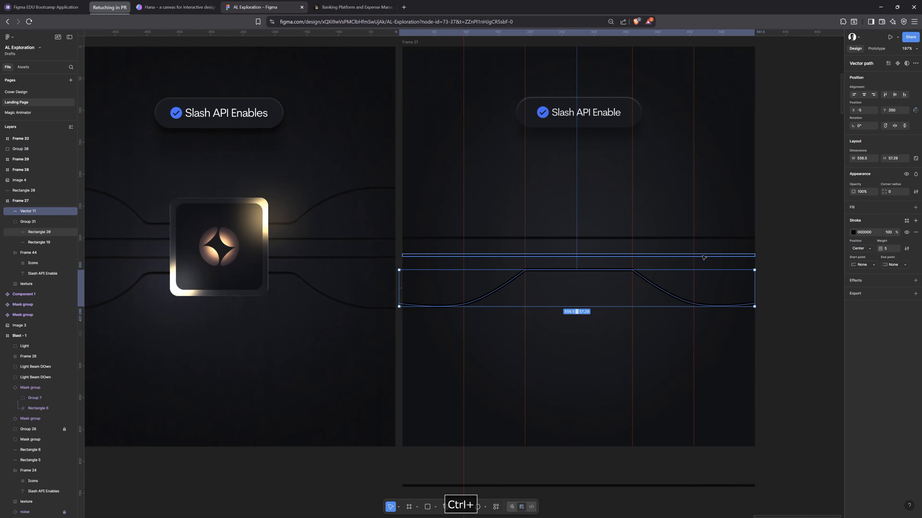
# Step: Copy both inner shadow effects from the lower straight line in Frame 27 and apply them to the curved connector line
pyautogui.keyDown('ctrl'); pyautogui.click(664, 256); pyautogui.keyUp('ctrl')
pyautogui.click(847, 259)
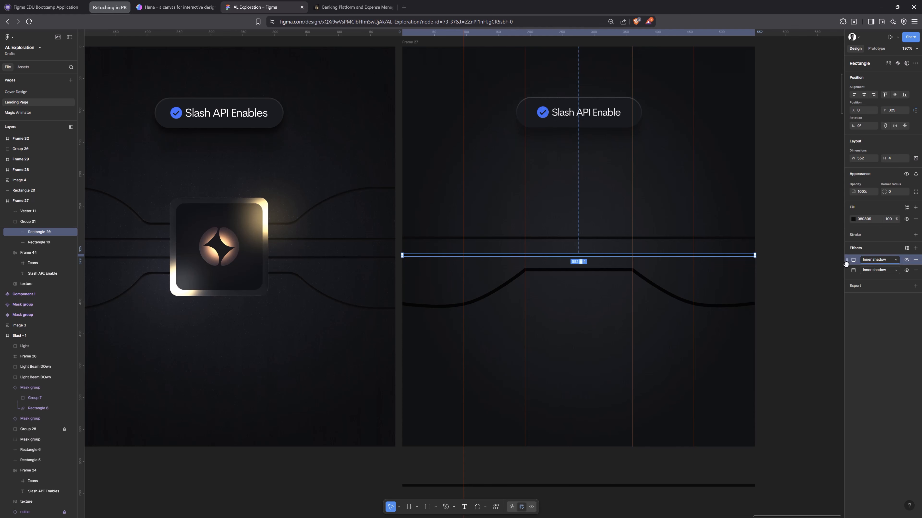
pyautogui.keyDown('shift'); pyautogui.click(847, 270); pyautogui.keyUp('shift')
pyautogui.hotkey('ctrl', 'c')
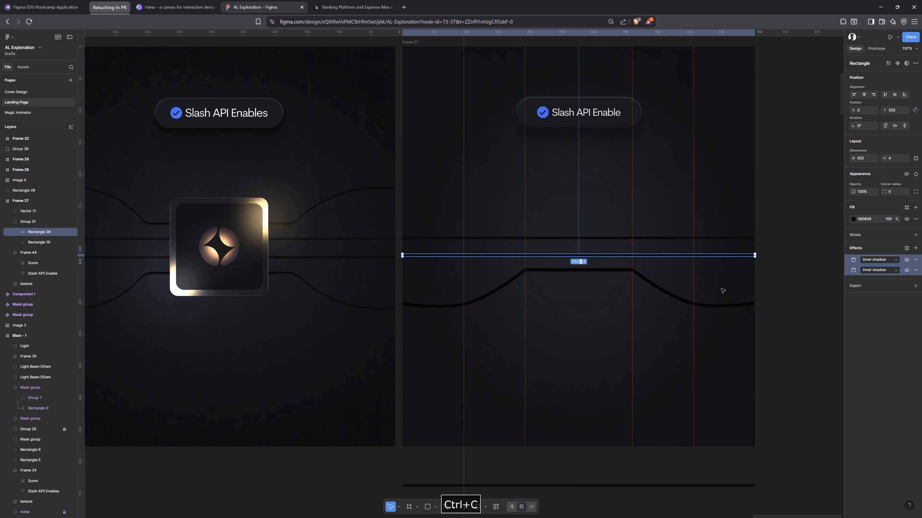
pyautogui.keyDown('ctrl'); pyautogui.click(679, 300); pyautogui.keyUp('ctrl')
pyautogui.hotkey('ctrl', 'v')
pyautogui.click(799, 277)
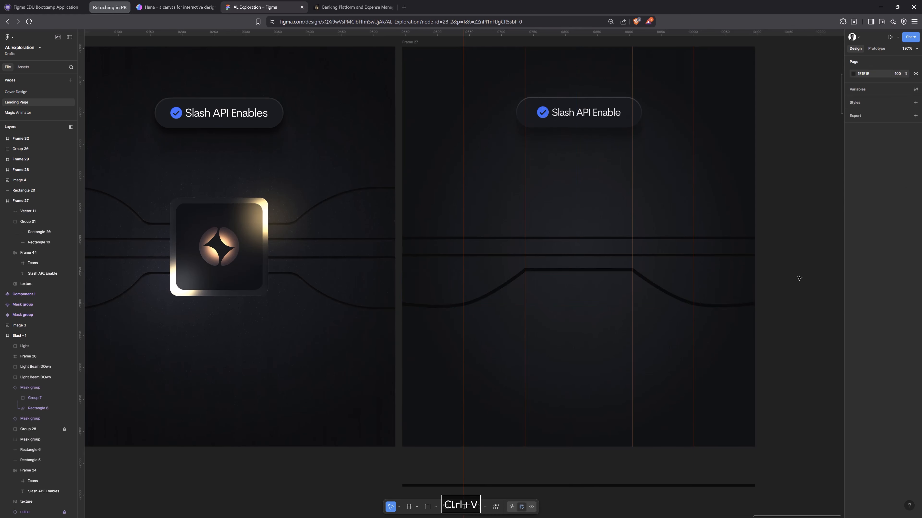
# Step: Match the curved connector line's stroke color to the straight line's fill color, 080809
pyautogui.scroll(3, 698, 306)
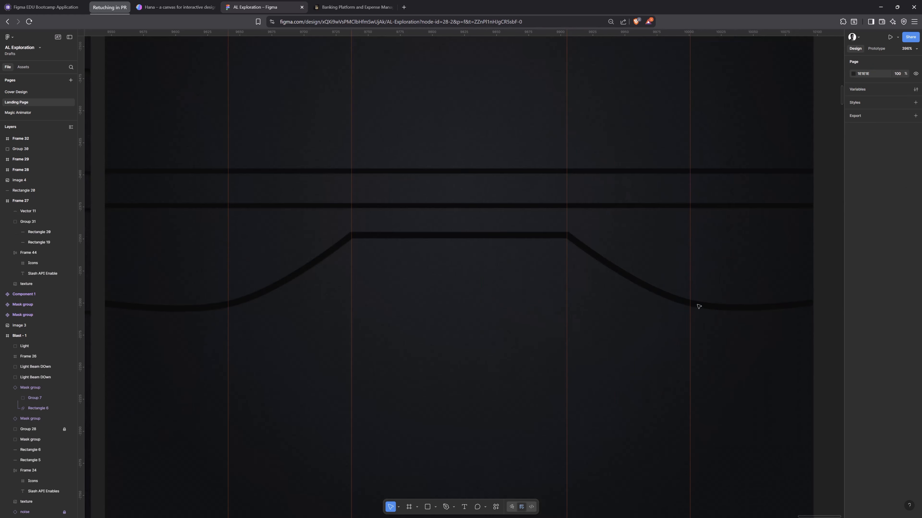
pyautogui.keyDown('ctrl'); pyautogui.click(632, 206); pyautogui.keyUp('ctrl')
pyautogui.click(872, 220)
pyautogui.hotkey('ctrl', 'c')
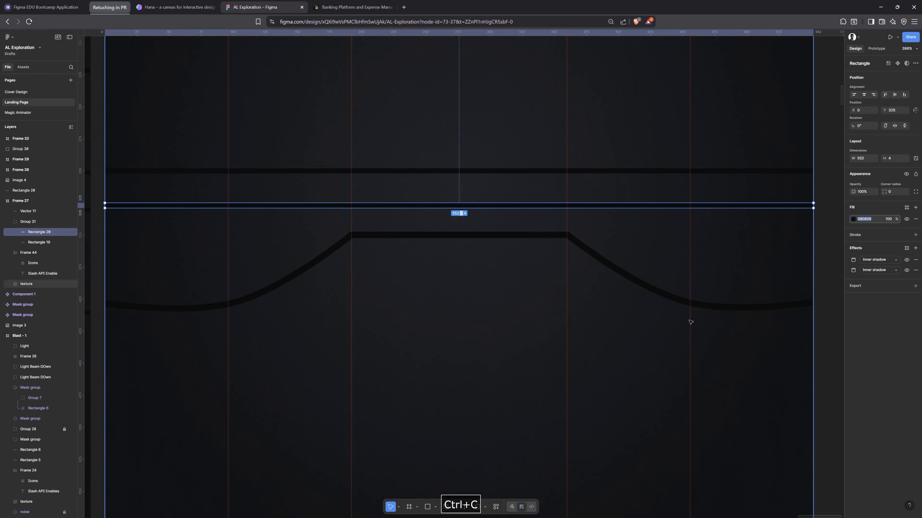
pyautogui.keyDown('ctrl'); pyautogui.click(679, 301); pyautogui.keyUp('ctrl')
pyautogui.click(867, 232)
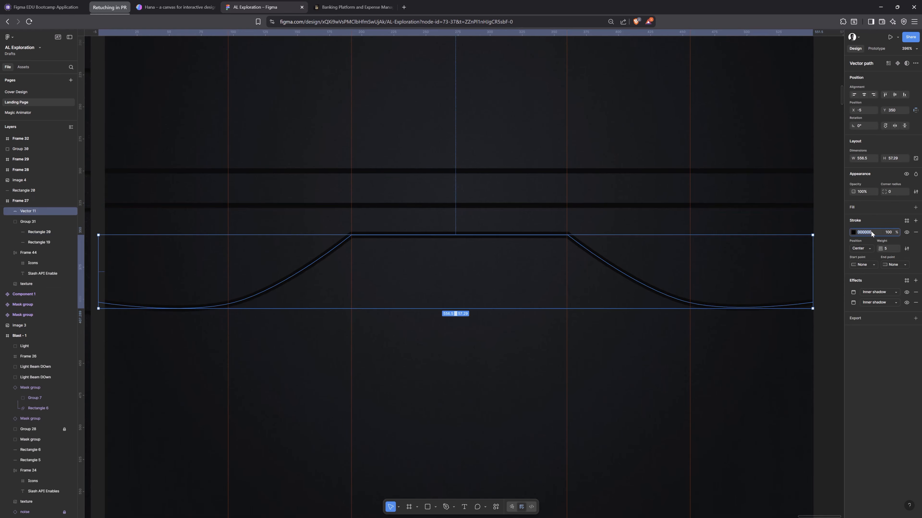
pyautogui.hotkey('ctrl', 'v')
pyautogui.press('Return')
pyautogui.click(754, 376)
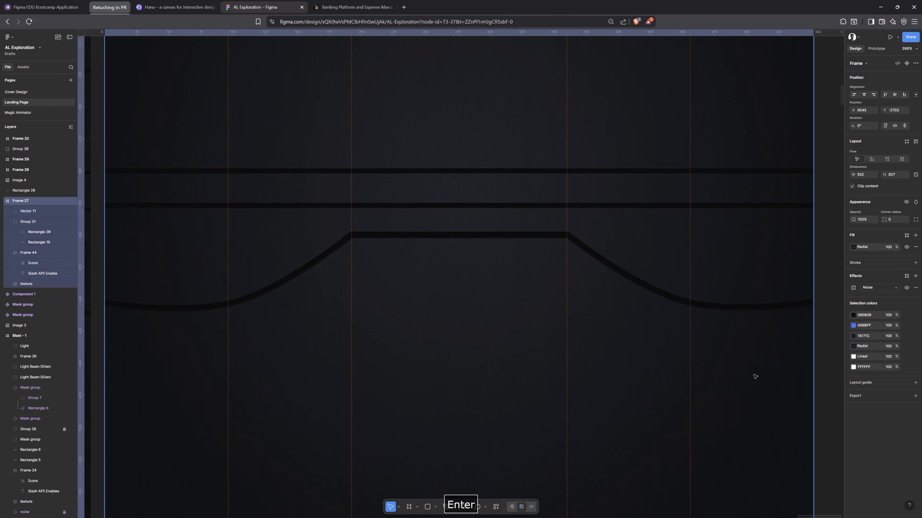
# Step: Set the curved connector line's stroke weight to 4.5 and hide the rulers
pyautogui.scroll(-5, 754, 376)
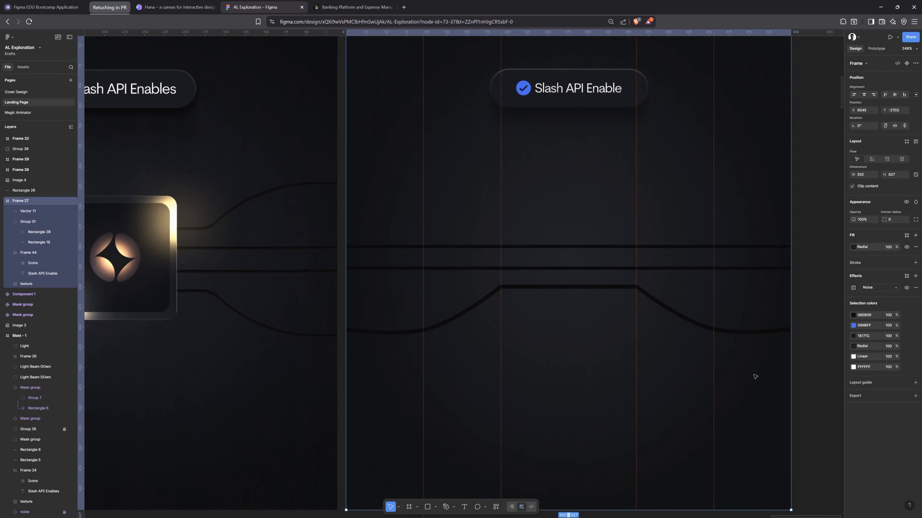
pyautogui.keyDown('ctrl'); pyautogui.click(596, 288); pyautogui.keyUp('ctrl')
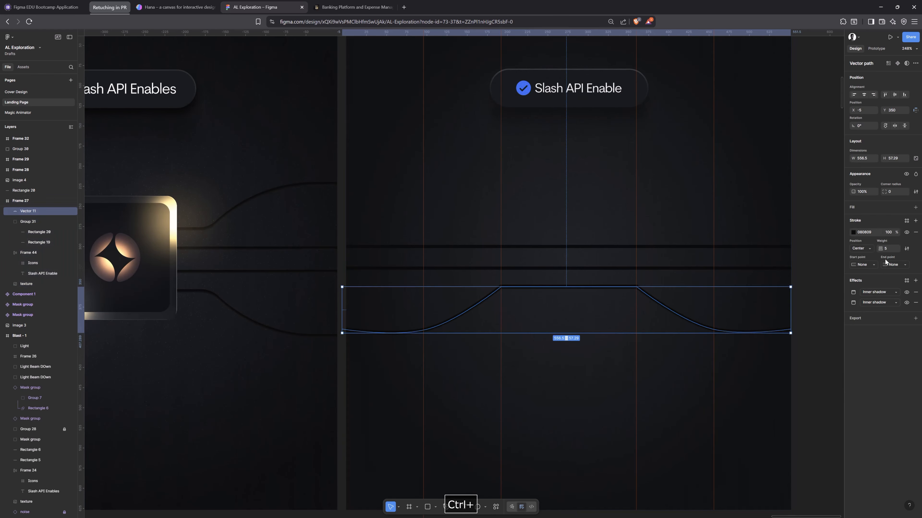
pyautogui.click(887, 249)
pyautogui.write('4.5')
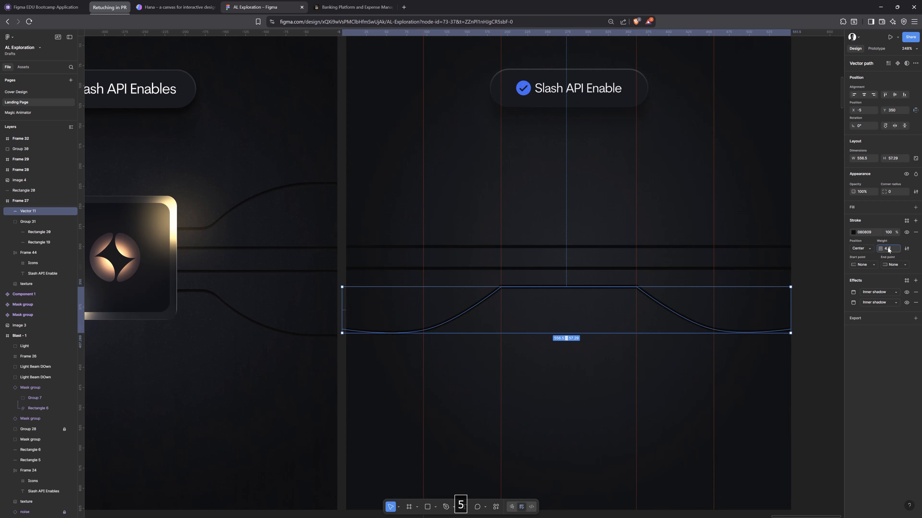
pyautogui.press('Return')
pyautogui.click(801, 349)
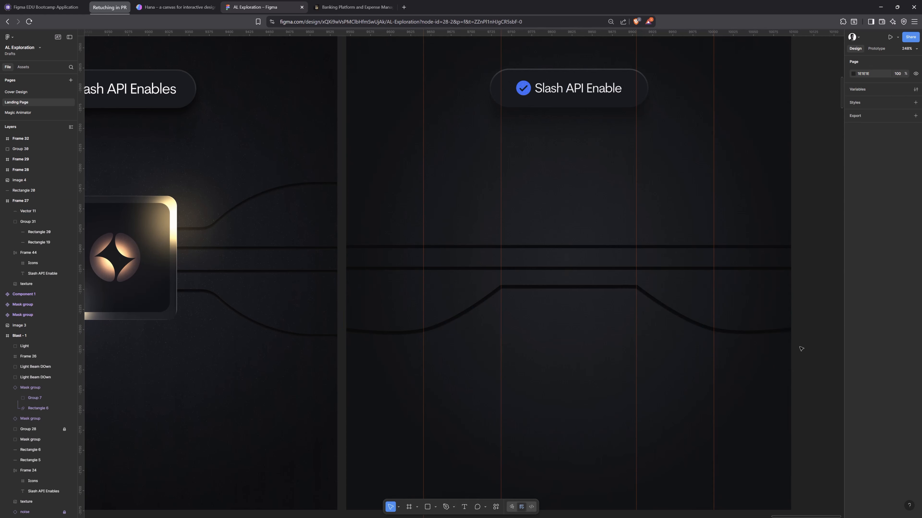
pyautogui.hotkey('shift', 'r')
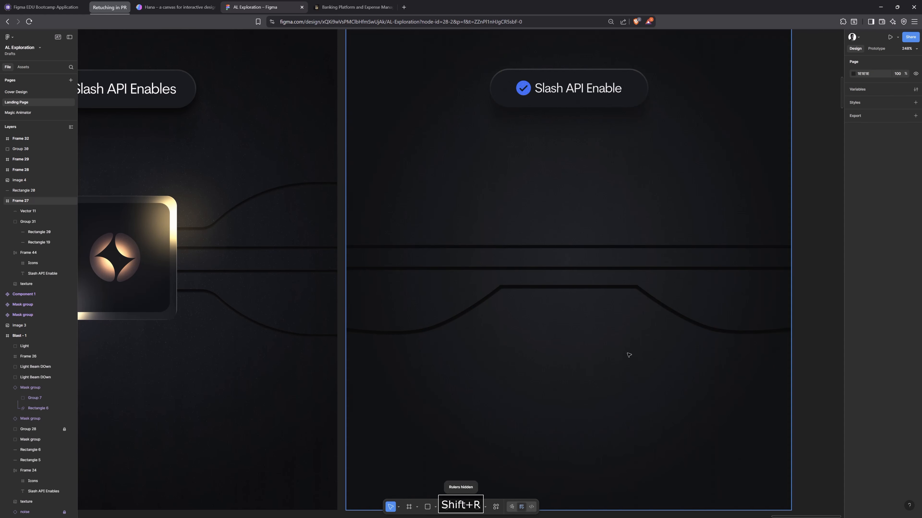
pyautogui.scroll(5, 447, 348)
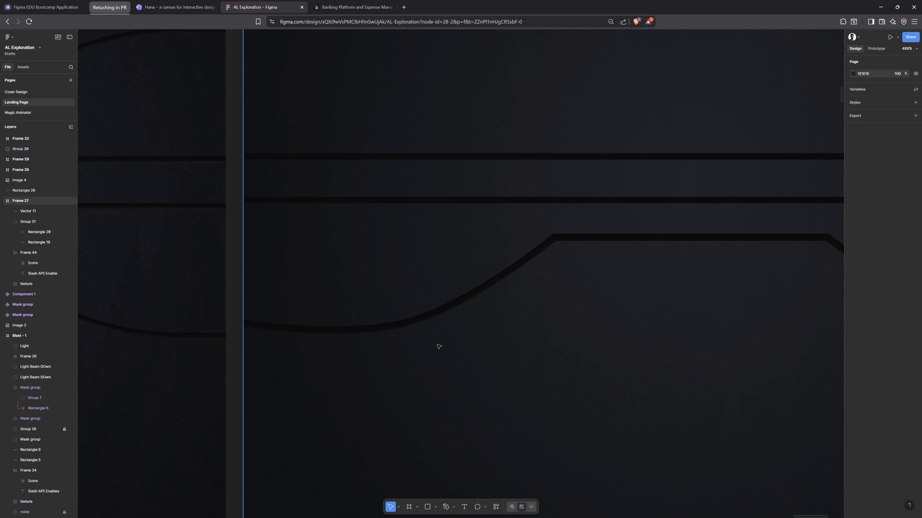
pyautogui.press('space')
pyautogui.scroll(-4, 323, 303)
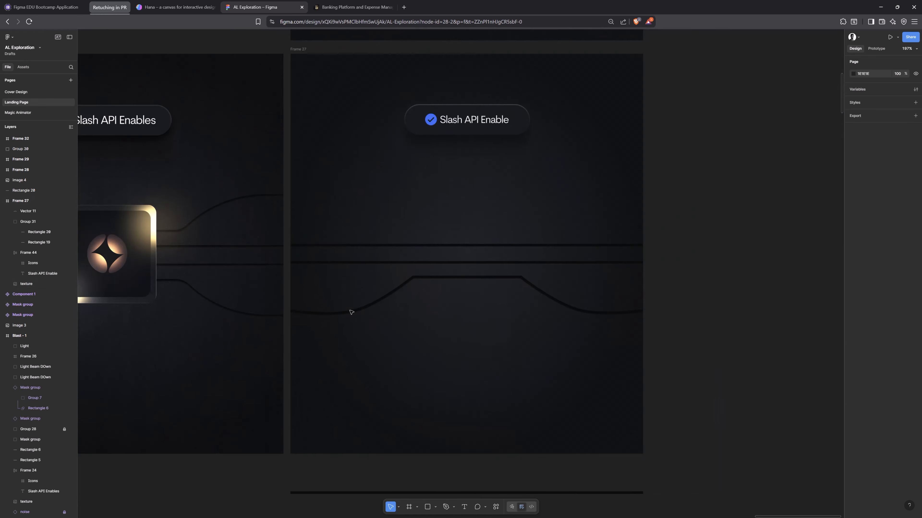
# Step: Try a duplicate of the curved line above the straight lines at Y 220, flipped horizontally and vertically, and delete it
pyautogui.click(519, 279)
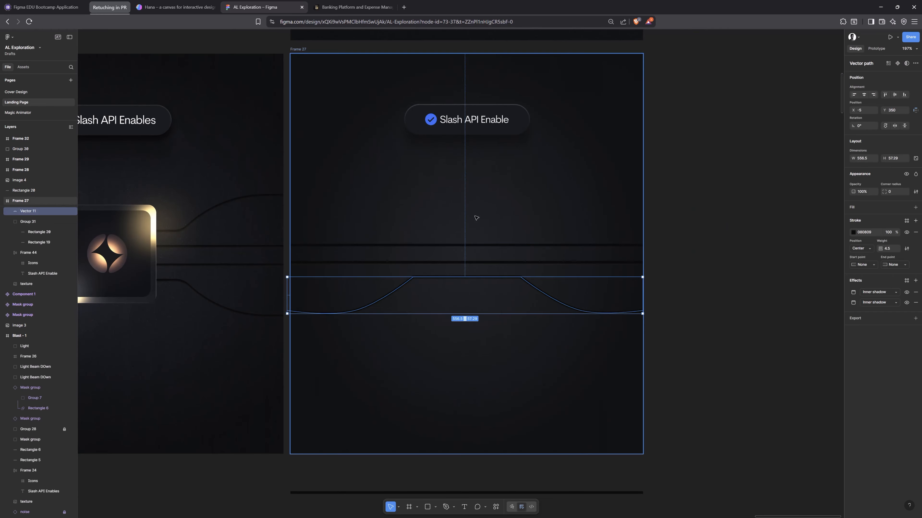
pyautogui.moveTo(455, 282); pyautogui.dragTo(466, 203)
pyautogui.hotkey('shift', 'h')
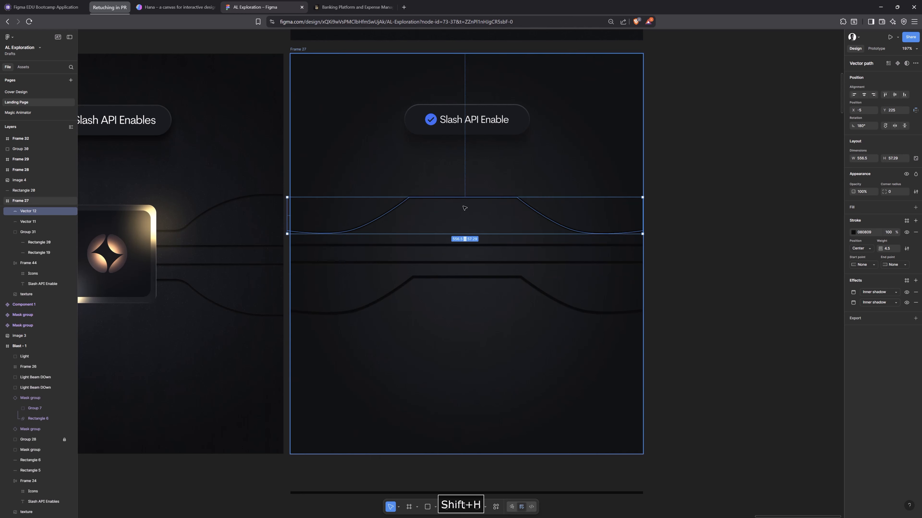
pyautogui.hotkey('shift', 'v')
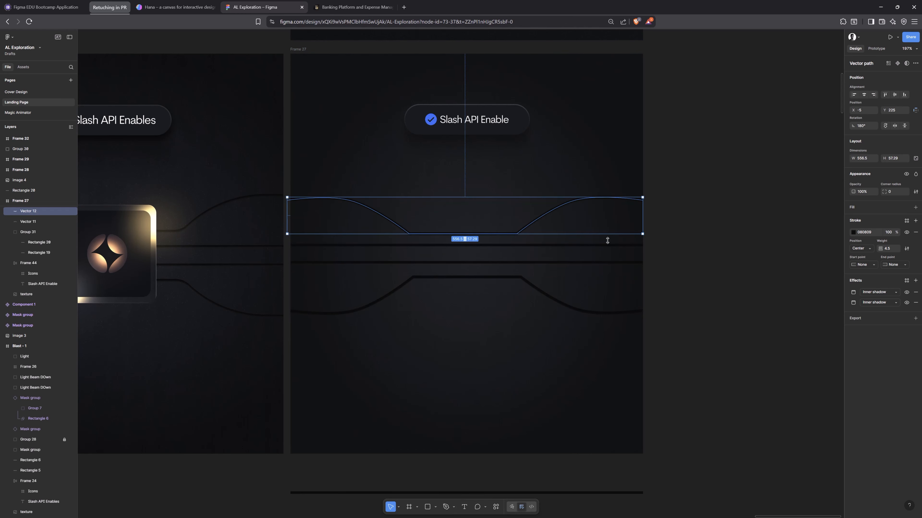
pyautogui.click(725, 239)
pyautogui.press('space')
pyautogui.moveTo(516, 289); pyautogui.dragTo(626, 272)
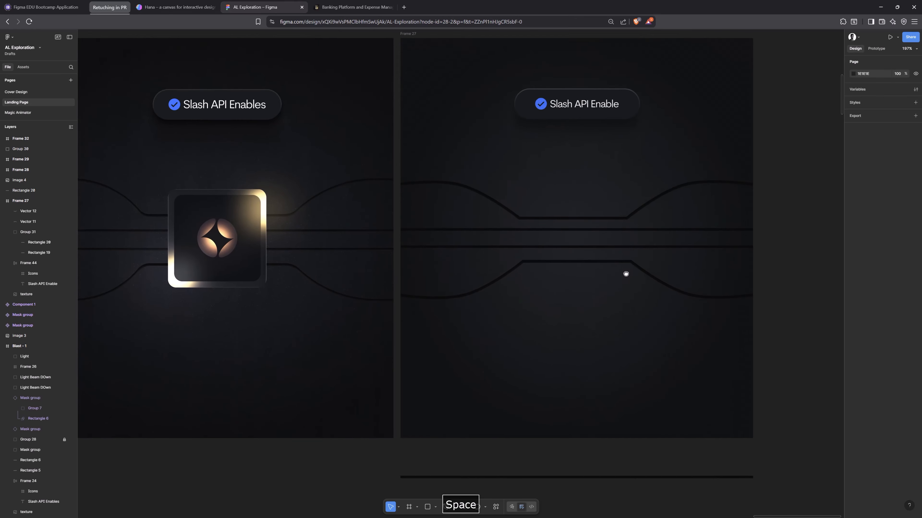
pyautogui.click(621, 218)
pyautogui.press('Delete')
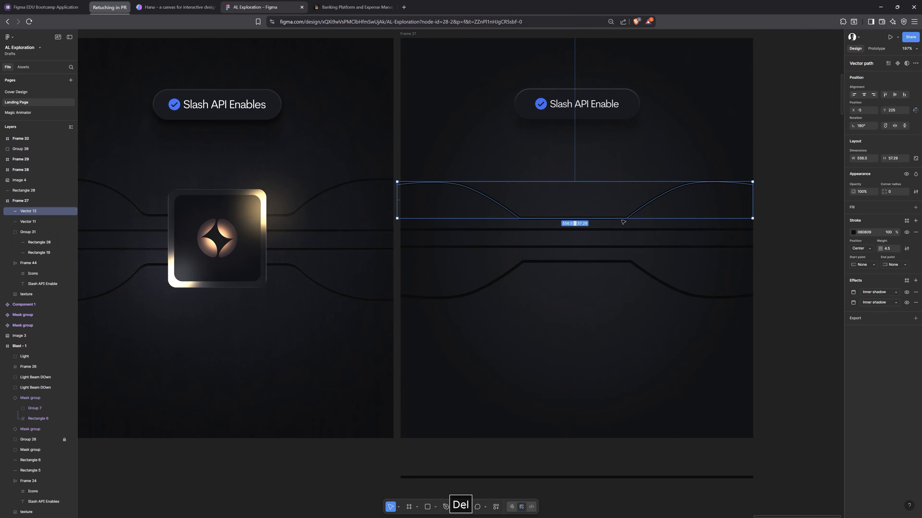
# Step: Place a duplicate of the curved connector line on the canvas below Frame 27
pyautogui.click(611, 262)
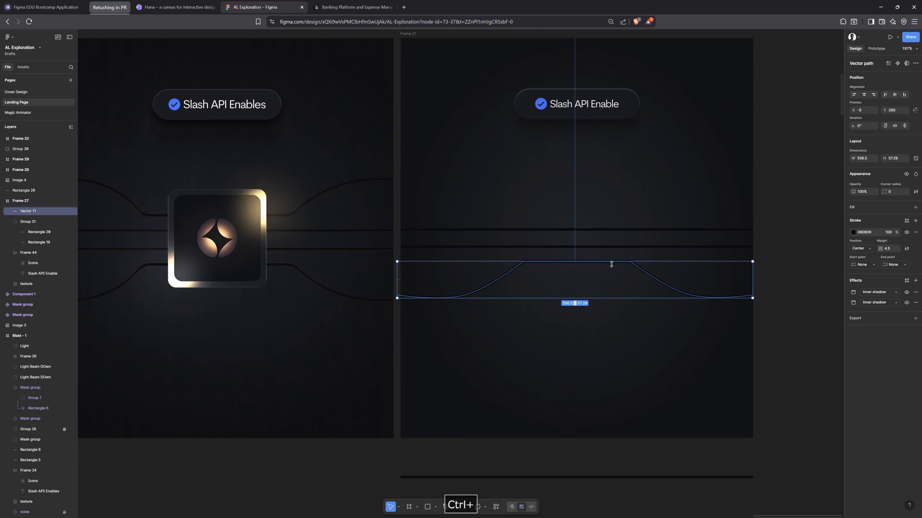
pyautogui.moveTo(613, 265); pyautogui.dragTo(591, 496)
pyautogui.press('space')
pyautogui.moveTo(603, 301); pyautogui.dragTo(552, 312)
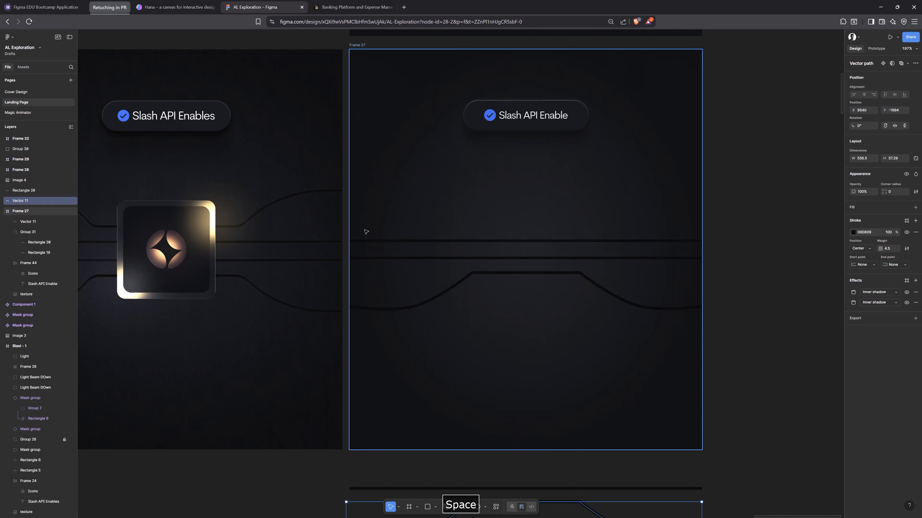
# Step: Draw a 157 × 157 frame over the connector lines and apply the reference chip's inner radial gradient fill to it
pyautogui.press('f')
pyautogui.moveTo(468, 209); pyautogui.dragTo(568, 308)
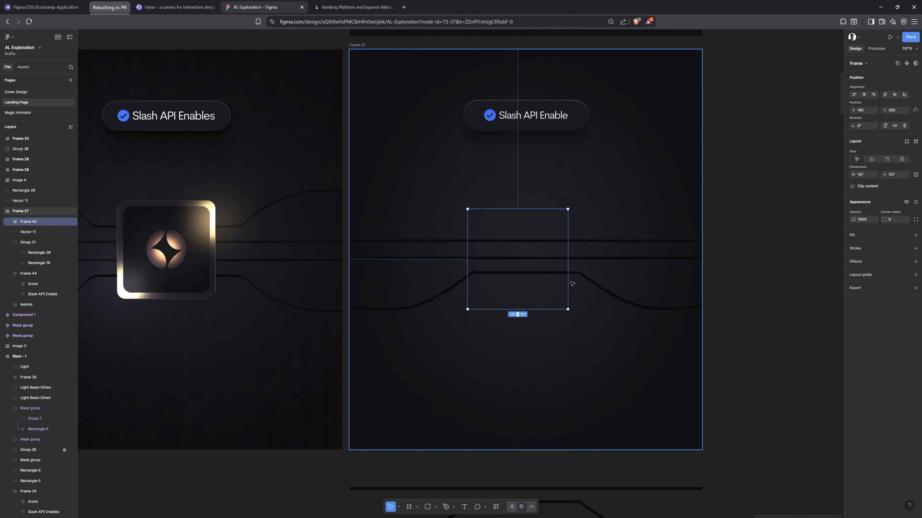
pyautogui.keyDown('ctrl'); pyautogui.click(198, 280); pyautogui.keyUp('ctrl')
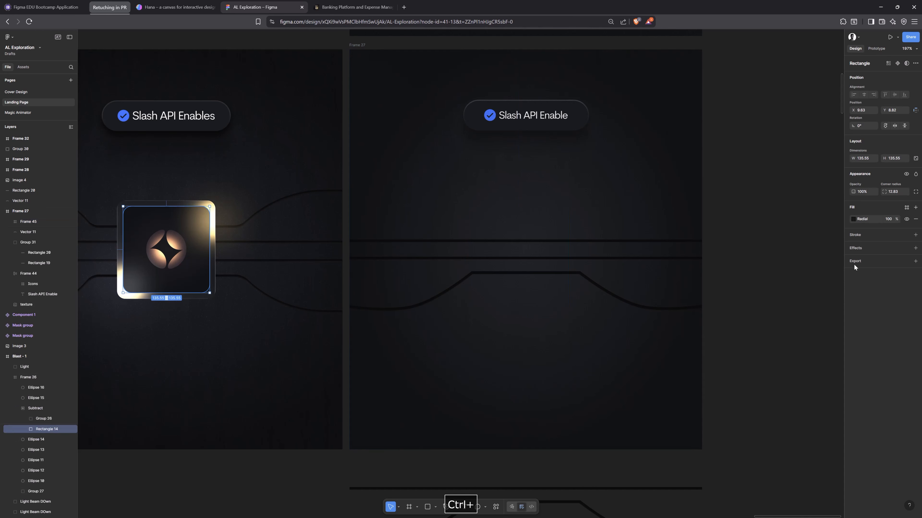
pyautogui.hotkey('ctrl', 'c')
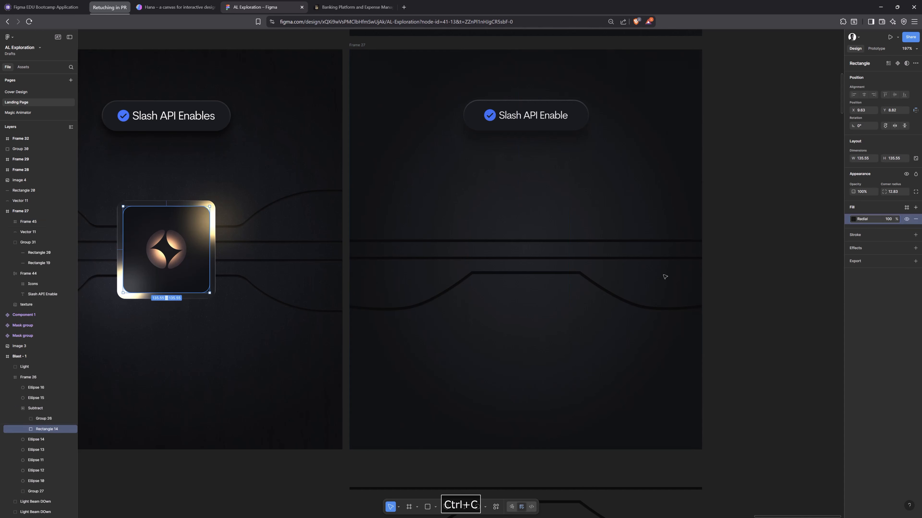
pyautogui.click(579, 265)
pyautogui.hotkey('ctrl', 'v')
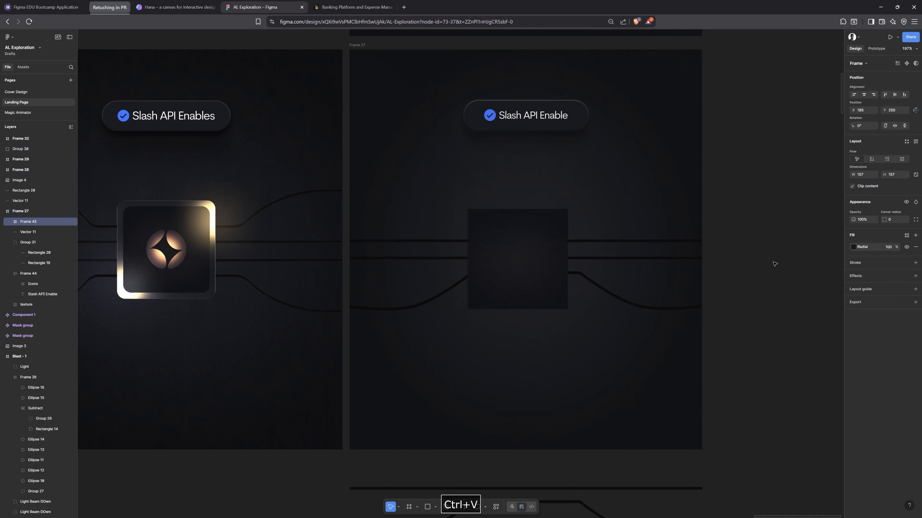
# Step: Set the square chip frame's corner radius to 12 and center it horizontally in Frame 27
pyautogui.hotkey('shift', 'Up')
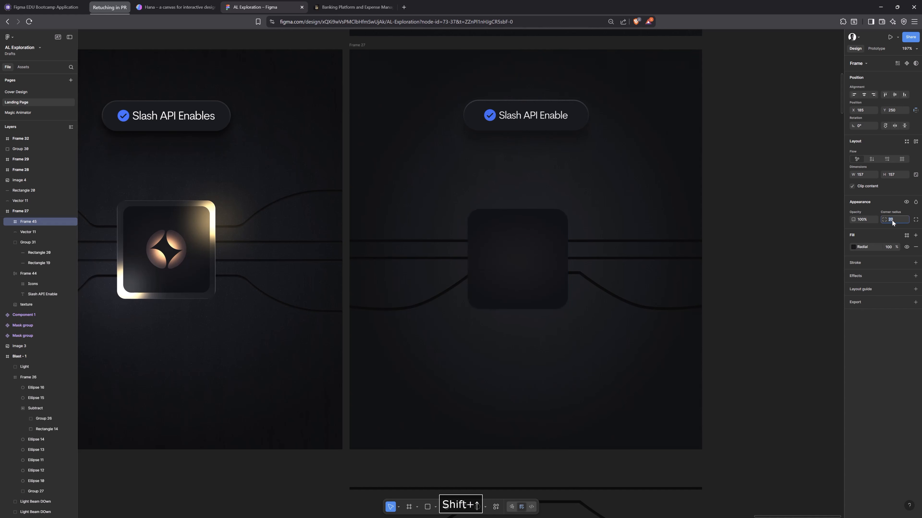
pyautogui.write('1')
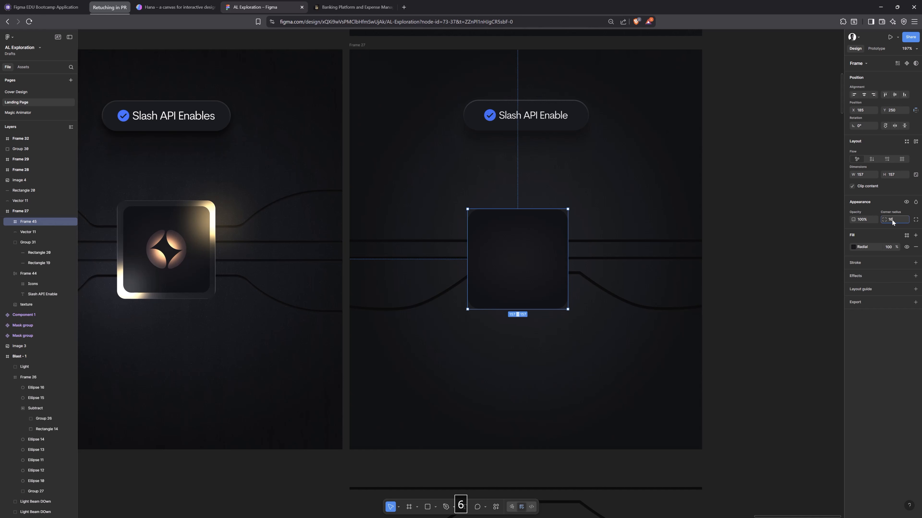
pyautogui.write('6')
pyautogui.press('Return')
pyautogui.click(892, 220)
pyautogui.write('12')
pyautogui.press('Return')
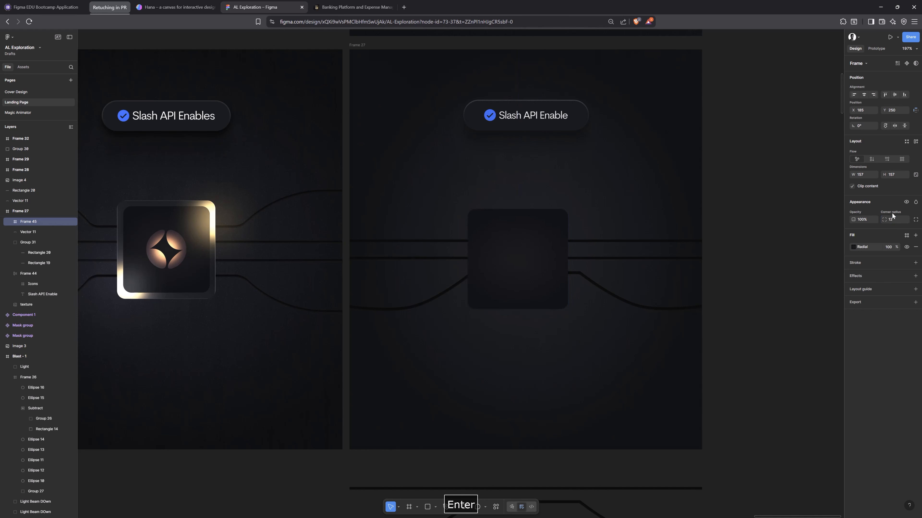
pyautogui.click(862, 95)
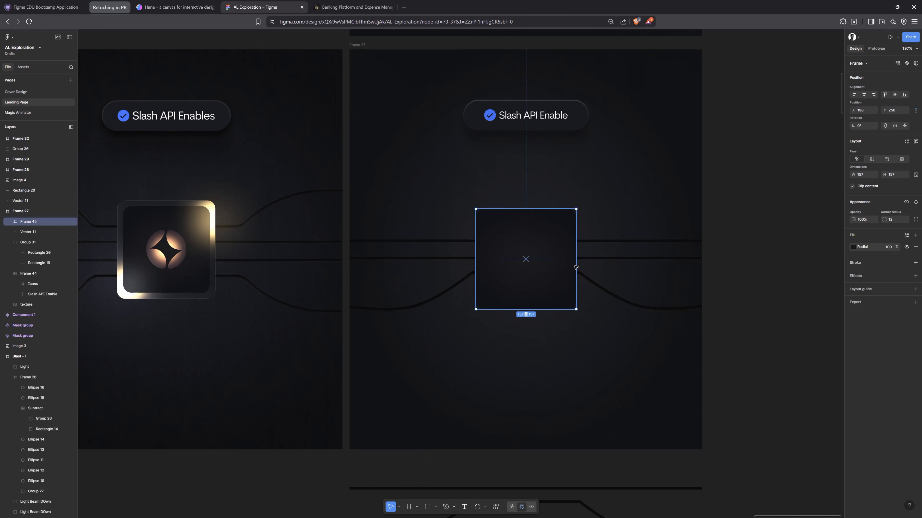
# Step: Shrink the square chip frame to 131 × 131 and place a duplicate of it on the canvas beside Frame 27
pyautogui.moveTo(575, 265); pyautogui.dragTo(539, 274)
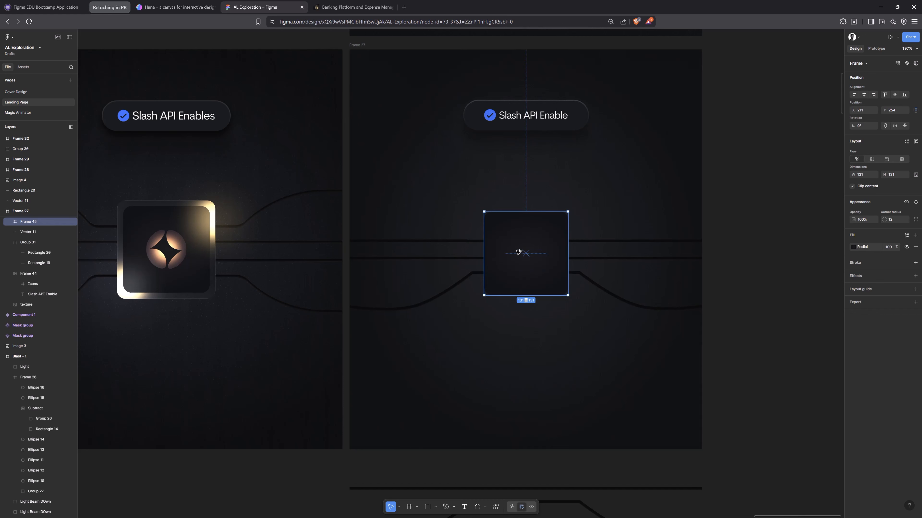
pyautogui.moveTo(518, 251); pyautogui.dragTo(753, 251)
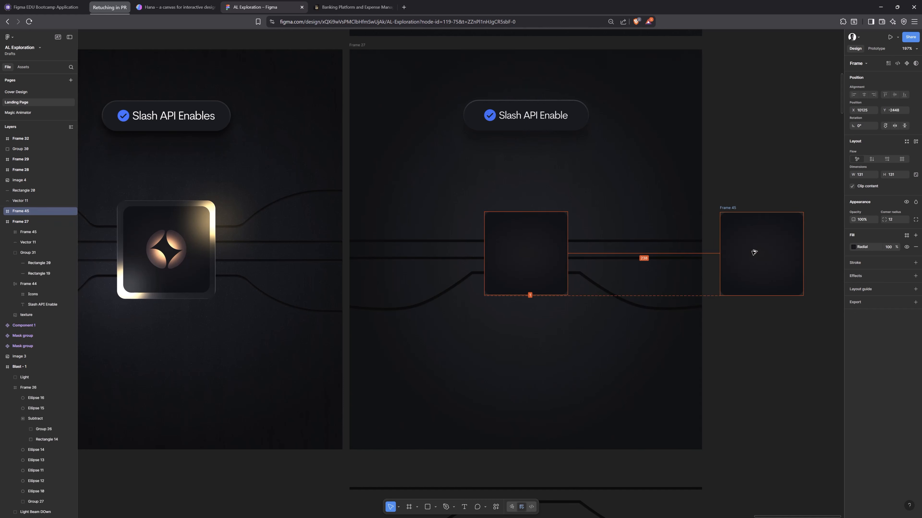
# Step: Enlarge the original square inside Frame 27 from its center to 149 × 149
pyautogui.keyDown('ctrl'); pyautogui.click(561, 276); pyautogui.keyUp('ctrl')
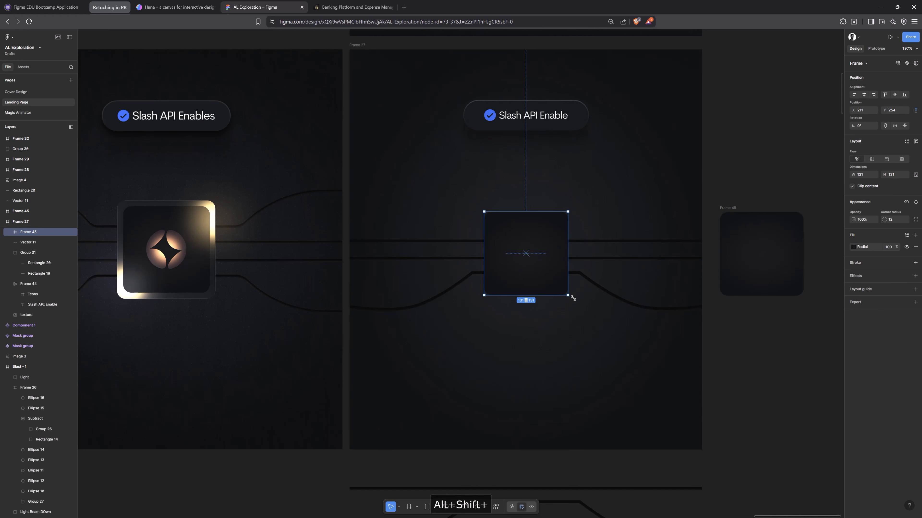
pyautogui.moveTo(573, 298); pyautogui.dragTo(578, 304)
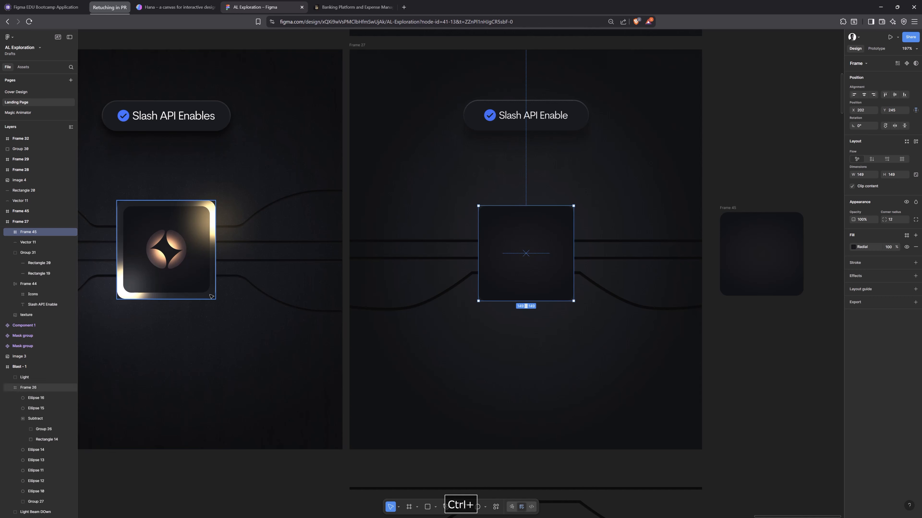
pyautogui.press('space')
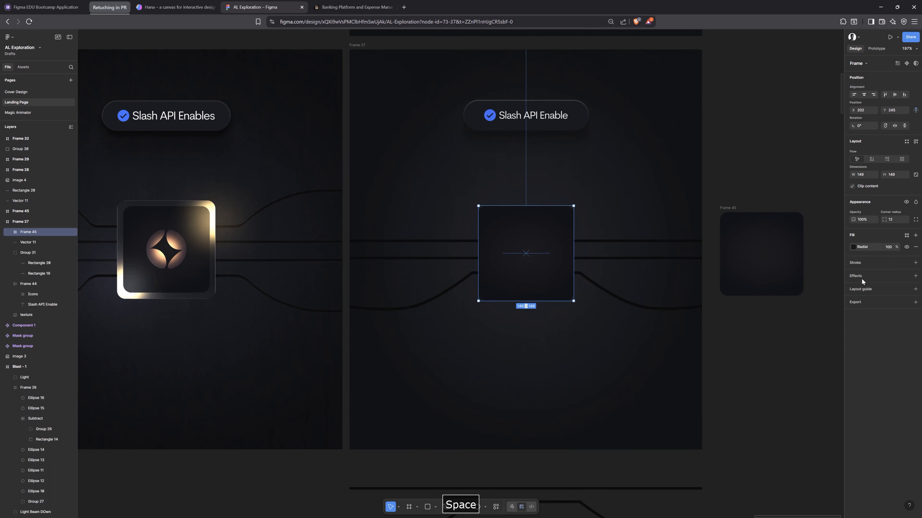
# Step: Add a Glass effect to the 149 × 149 square in Frame 27, turn its light to 154° and increase its frost
pyautogui.click(915, 276)
pyautogui.click(853, 288)
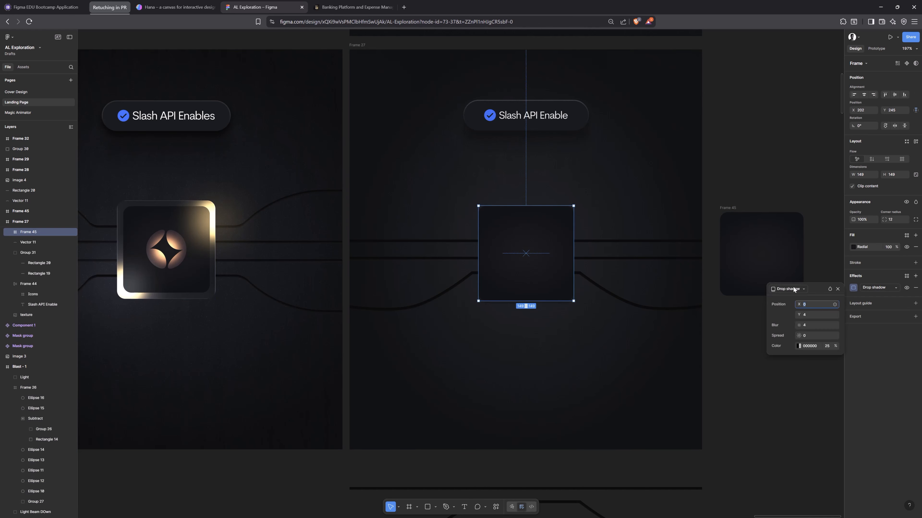
pyautogui.click(793, 289)
pyautogui.click(787, 327)
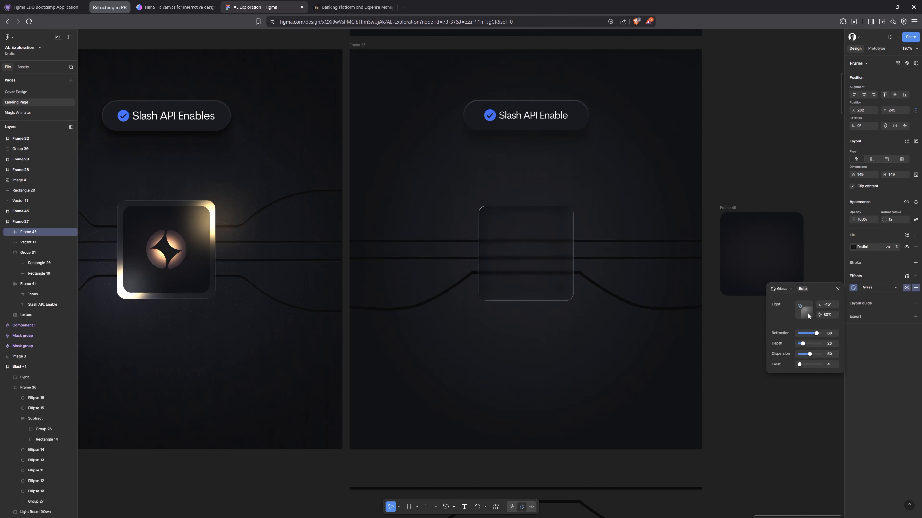
pyautogui.moveTo(809, 317); pyautogui.dragTo(806, 318)
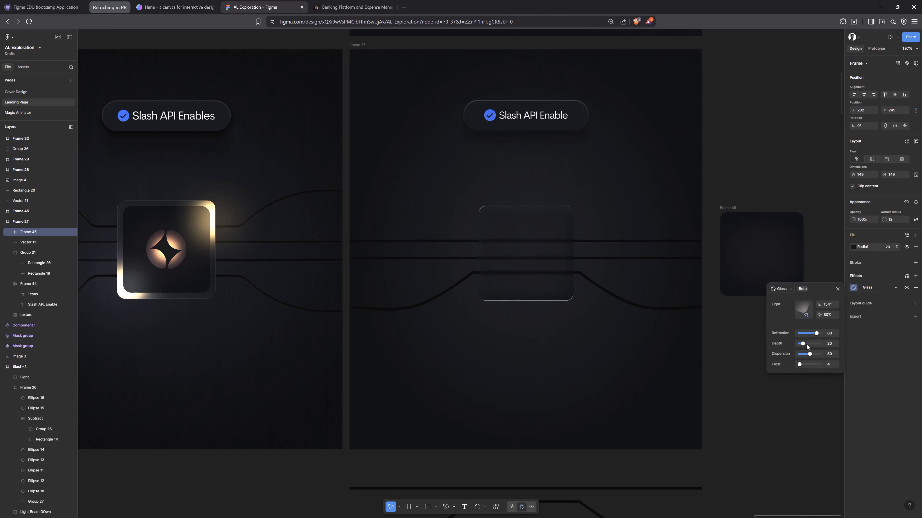
pyautogui.moveTo(806, 347); pyautogui.dragTo(805, 368)
pyautogui.click(838, 289)
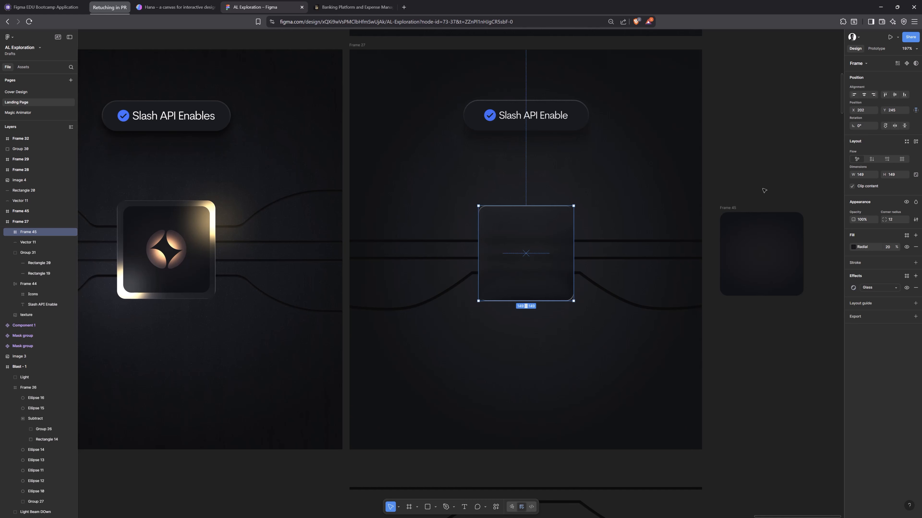
pyautogui.click(763, 189)
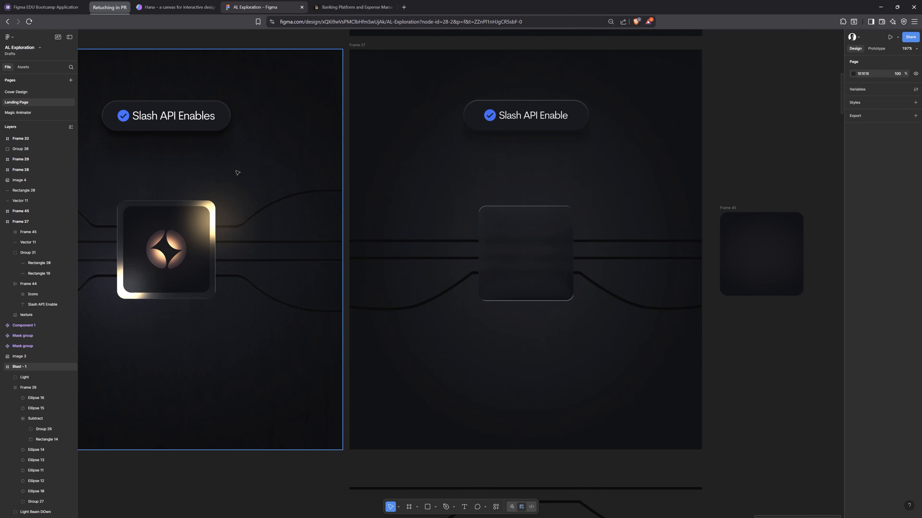
# Step: Look through the MacBook Pro landing page design, including its company logo row, for a mark to use on the chip
pyautogui.scroll(-10, 432, 194)
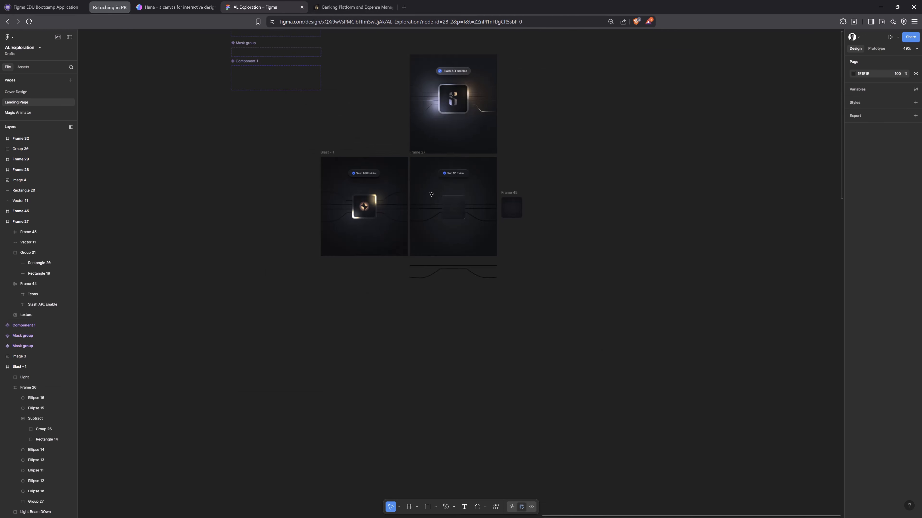
pyautogui.scroll(-6, 432, 194)
pyautogui.press('space')
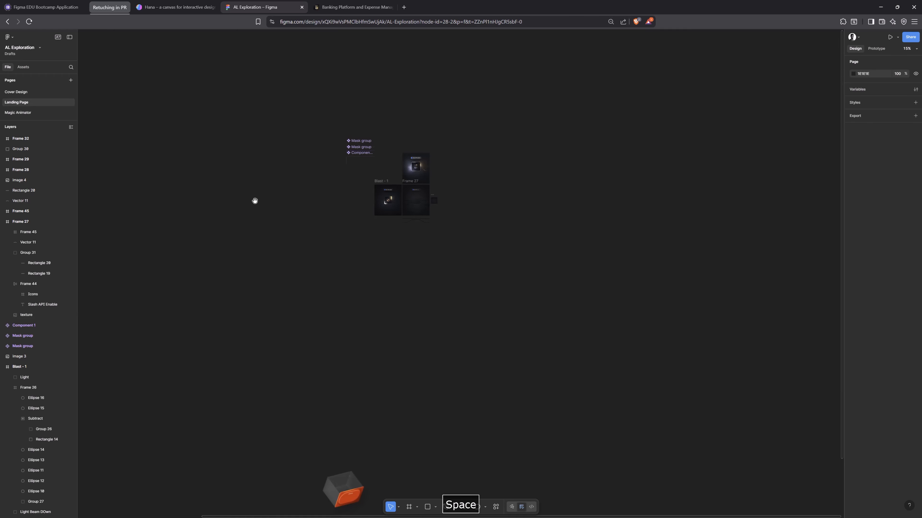
pyautogui.moveTo(255, 200); pyautogui.dragTo(543, 216)
pyautogui.scroll(15, 256, 330)
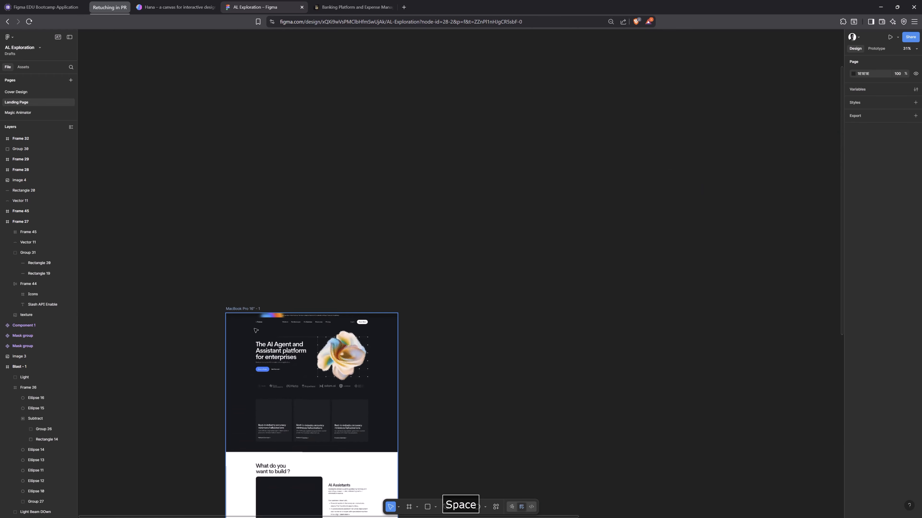
pyautogui.scroll(-8, 255, 330)
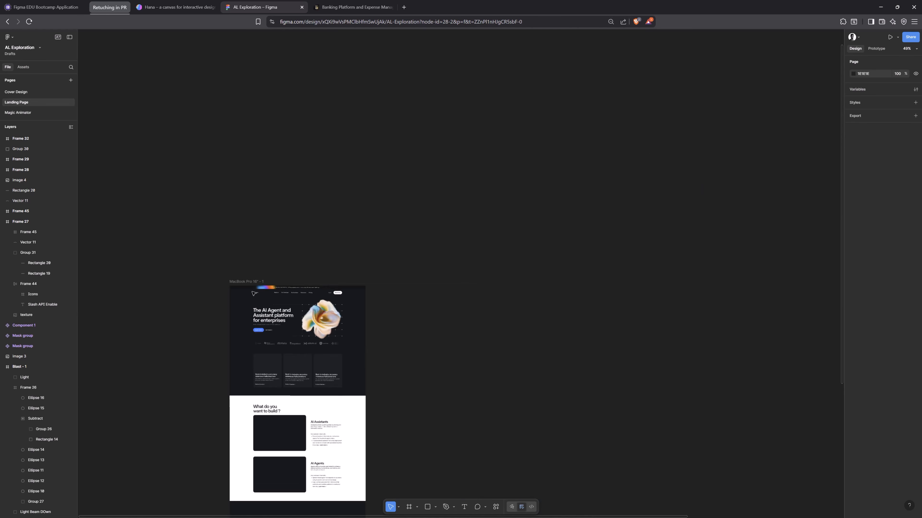
pyautogui.scroll(-5, 260, 282)
pyautogui.scroll(10, 260, 281)
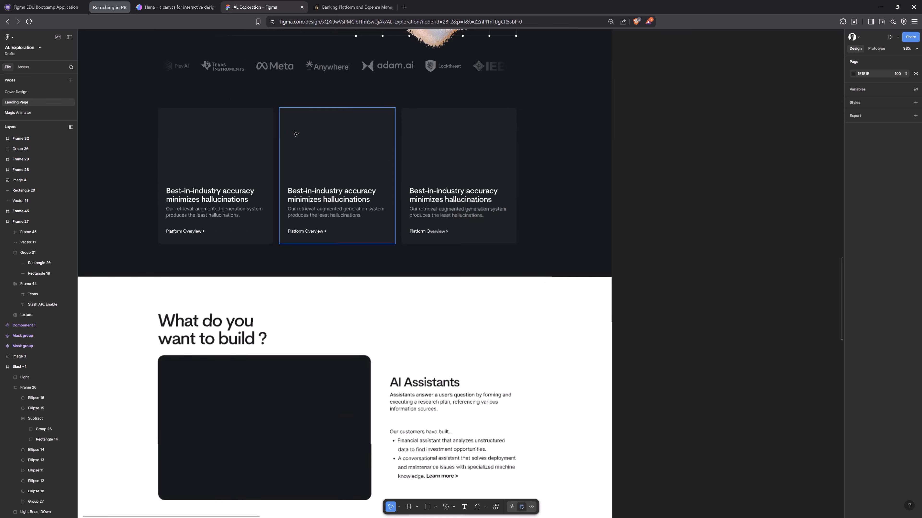
pyautogui.scroll(3, 295, 134)
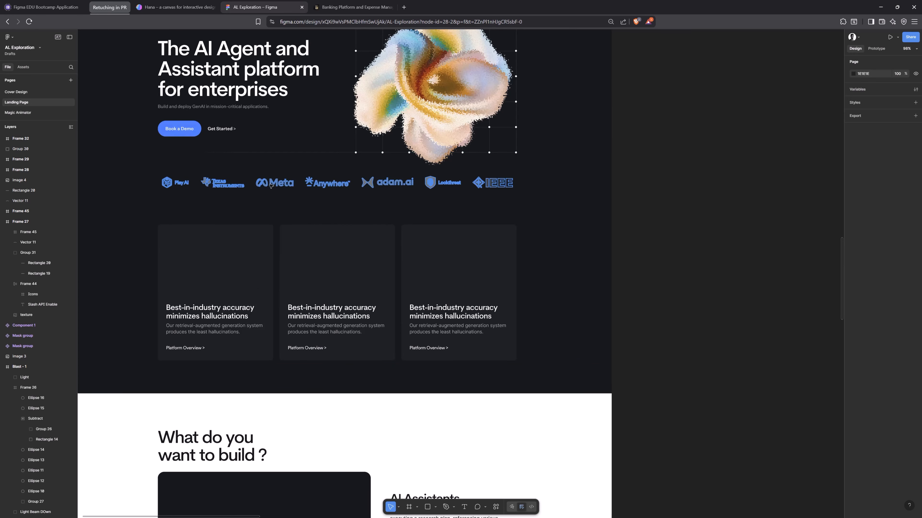
pyautogui.keyDown('ctrl'); pyautogui.click(279, 184); pyautogui.keyUp('ctrl')
pyautogui.scroll(-10, 278, 184)
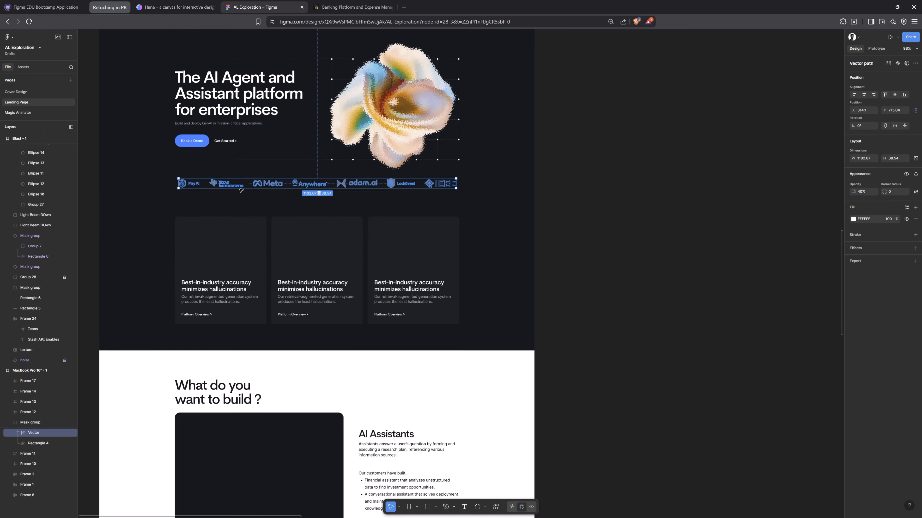
pyautogui.click(506, 214)
pyautogui.press('space')
pyautogui.moveTo(626, 202); pyautogui.dragTo(259, 225)
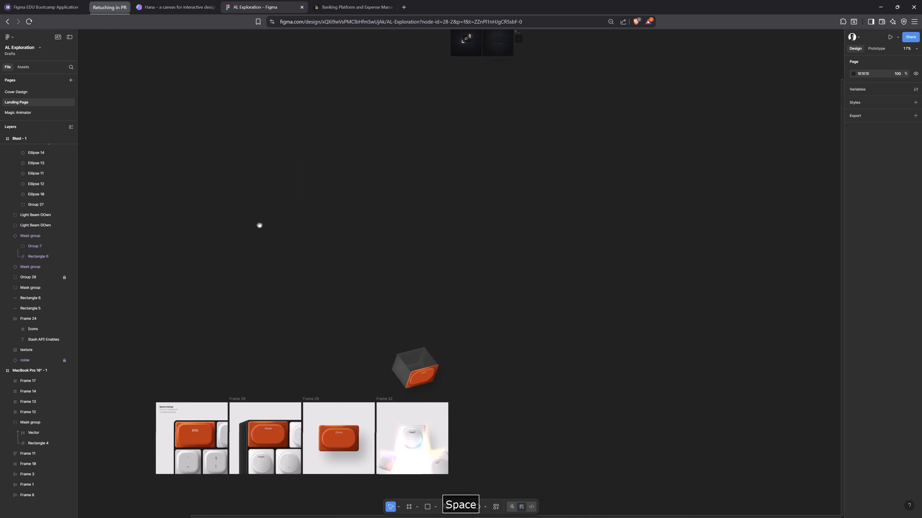
pyautogui.scroll(6, 438, 273)
pyautogui.scroll(5, 487, 221)
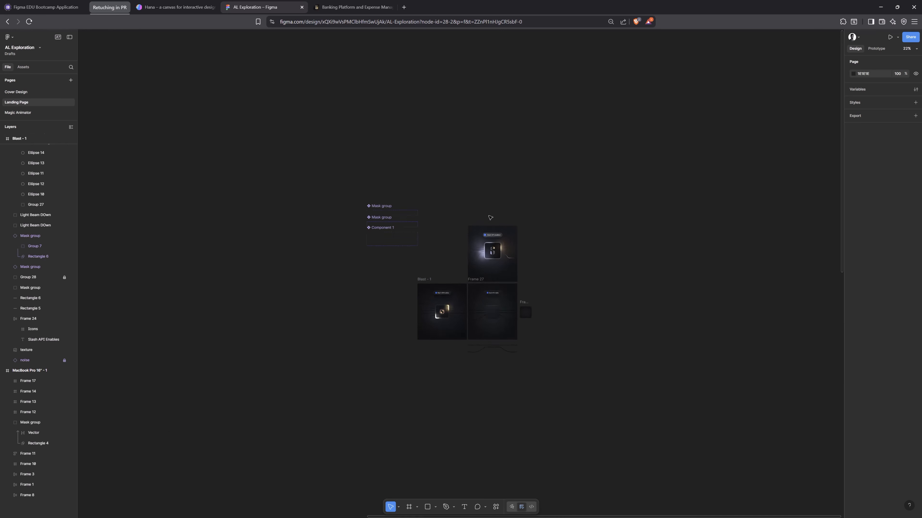
pyautogui.scroll(5, 498, 350)
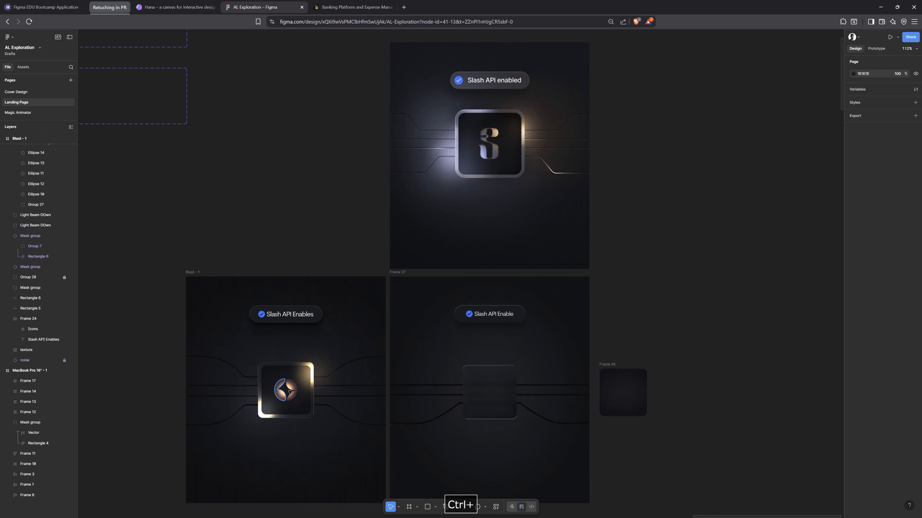
# Step: Place copies of the two star icon vectors from the Blast - 1 chip on the empty canvas beside Frame 27 and group them
pyautogui.keyDown('ctrl'); pyautogui.click(281, 394); pyautogui.keyUp('ctrl')
pyautogui.keyDown('ctrl'); pyautogui.keyDown('shift'); pyautogui.click(295, 389); pyautogui.keyUp('shift'); pyautogui.keyUp('ctrl')
pyautogui.moveTo(294, 389); pyautogui.dragTo(648, 325)
pyautogui.keyDown('ctrl'); pyautogui.scroll(5, 648, 325); pyautogui.keyUp('ctrl')
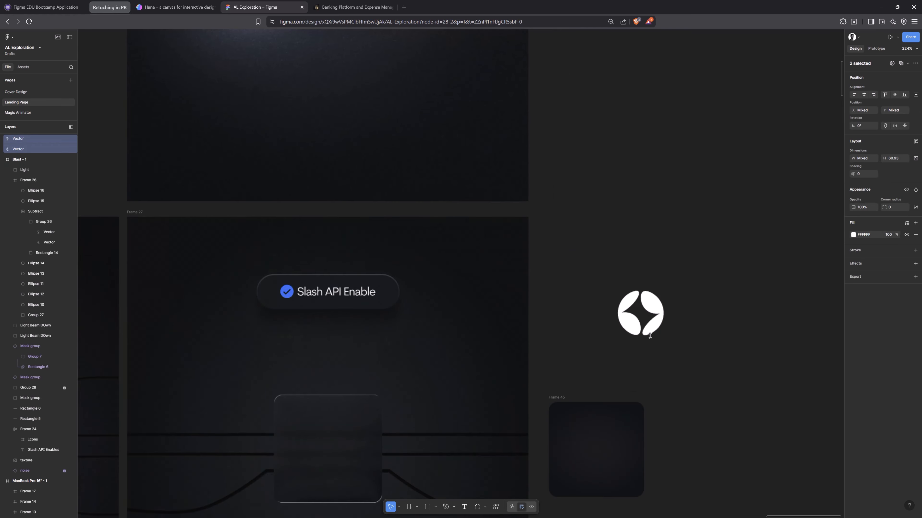
pyautogui.keyDown('ctrl'); pyautogui.scroll(-2, 642, 315); pyautogui.keyUp('ctrl')
pyautogui.hotkey('ctrl', 'g')
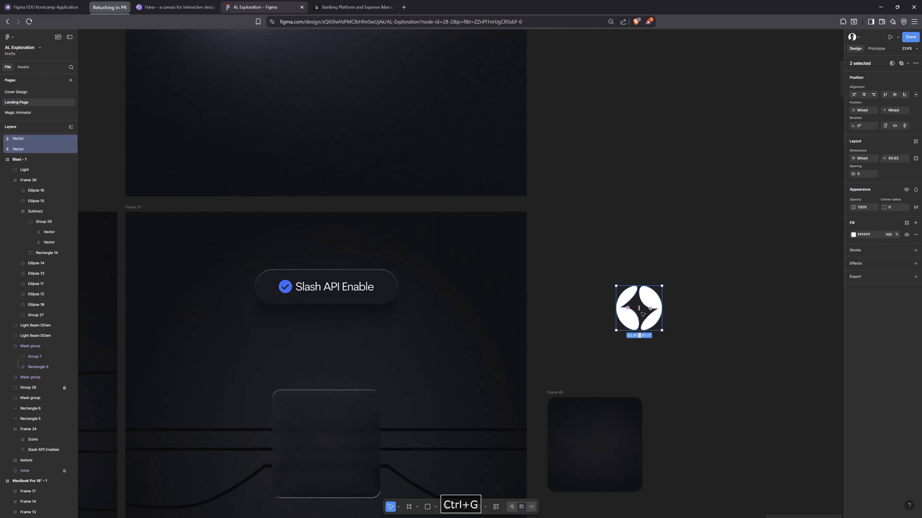
pyautogui.keyDown('ctrl'); pyautogui.scroll(-3, 657, 330); pyautogui.keyUp('ctrl')
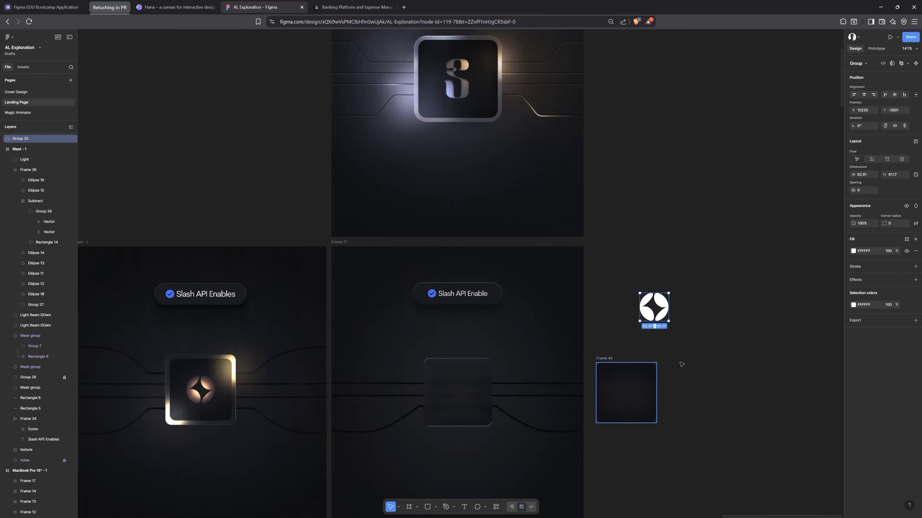
# Step: Draw a 131 × 131 rectangle on the canvas beside the spare square frame, checking it against that frame's width
pyautogui.press('r')
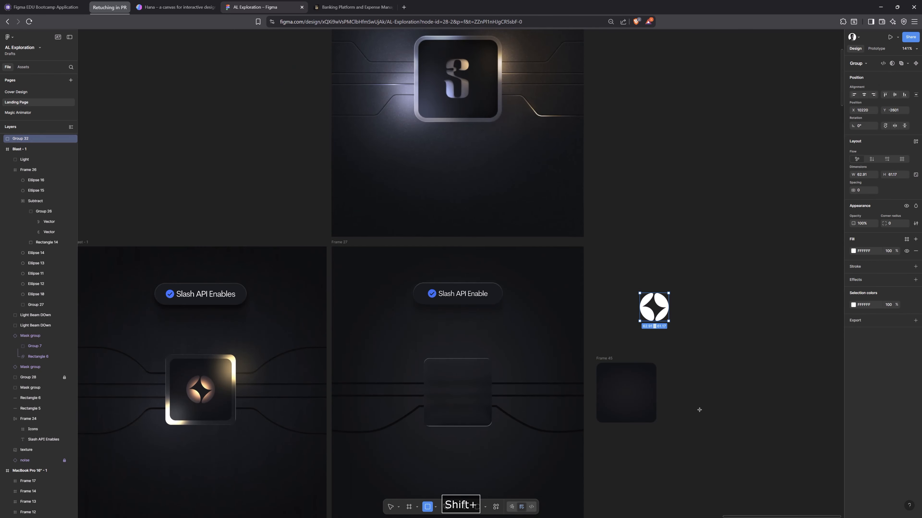
pyautogui.moveTo(664, 363)
pyautogui.mouseDown()
pyautogui.moveTo(698, 417)
pyautogui.moveTo(725, 423)
pyautogui.mouseUp()
pyautogui.keyDown('ctrl'); pyautogui.click(635, 393); pyautogui.keyUp('ctrl')
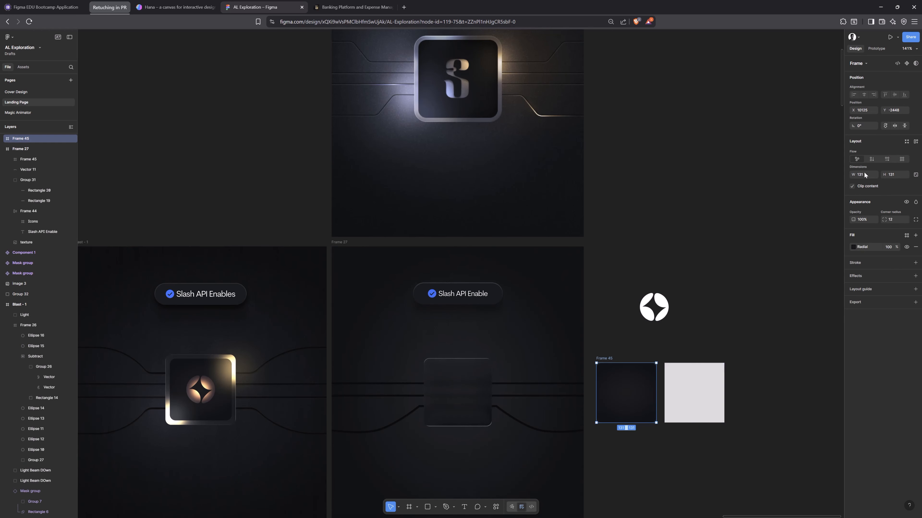
pyautogui.click(862, 175)
pyautogui.hotkey('ctrl', 'c')
pyautogui.click(694, 385)
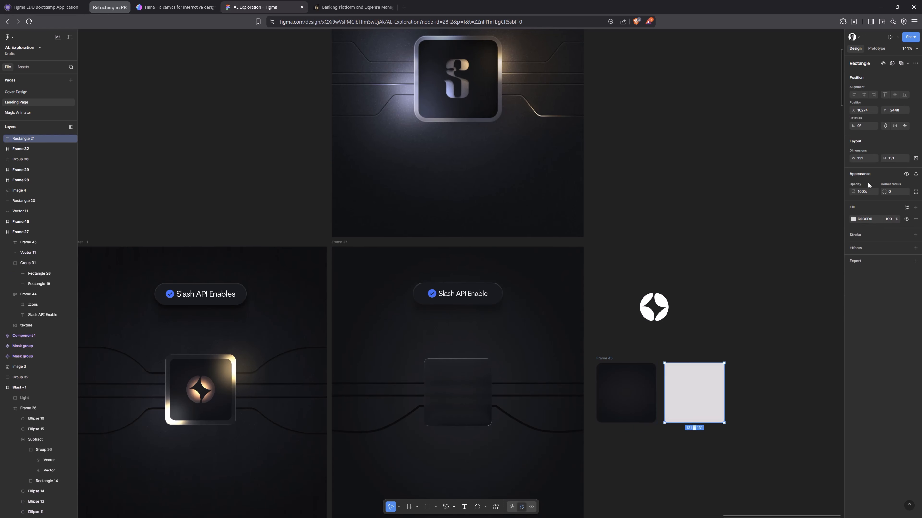
# Step: Compare the new rectangle with the spare square frame and round the rectangle's corners like the frame's
pyautogui.click(649, 387)
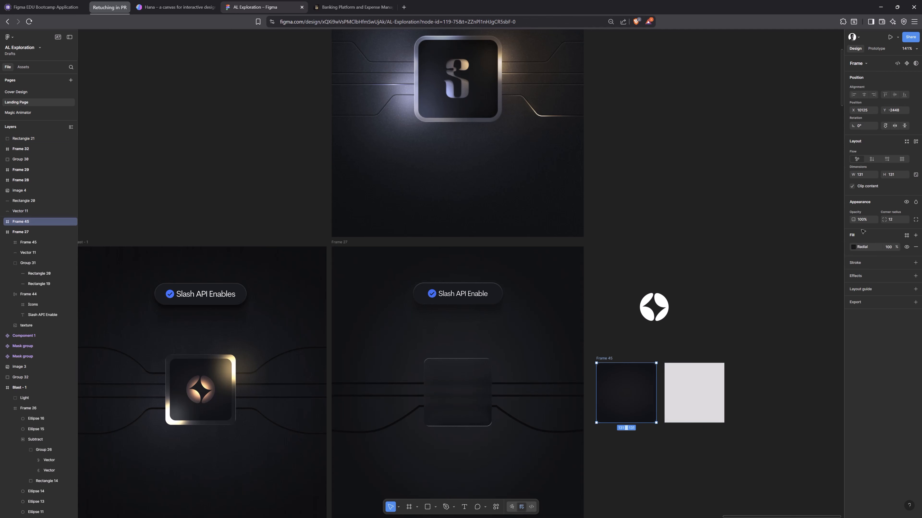
pyautogui.click(704, 376)
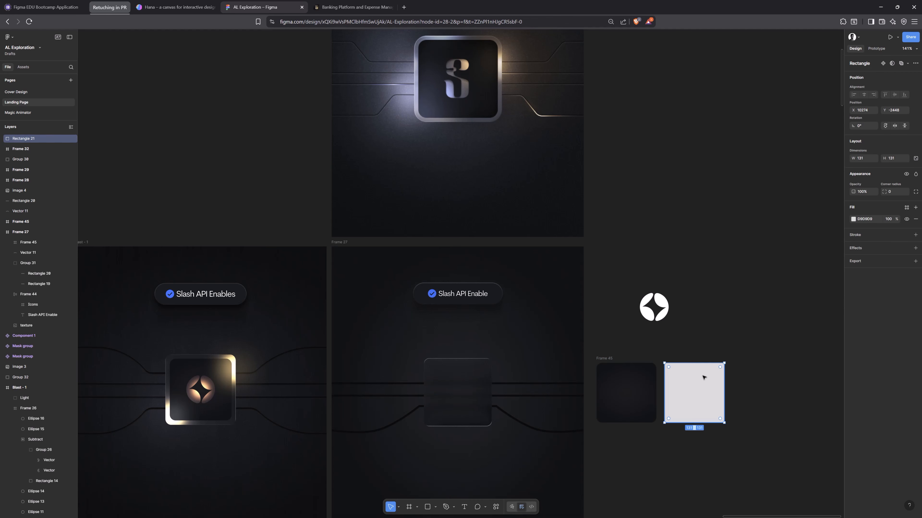
pyautogui.click(633, 391)
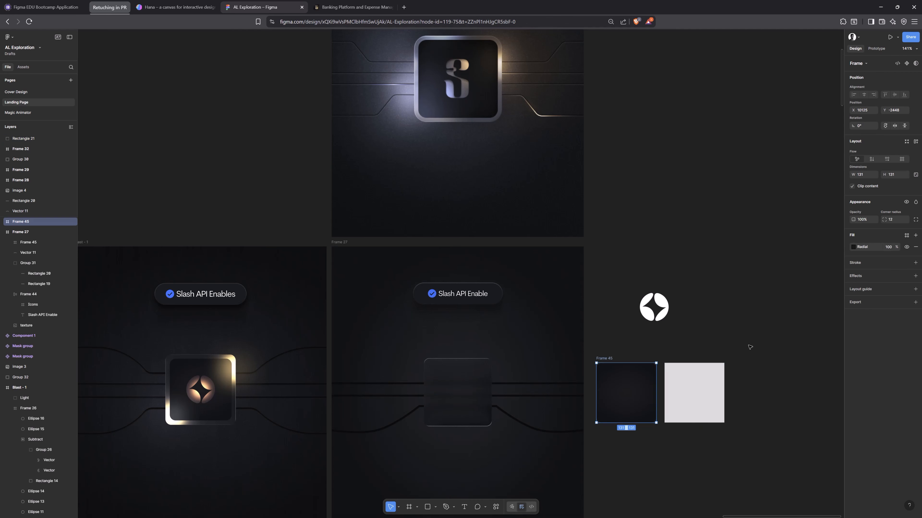
pyautogui.click(693, 384)
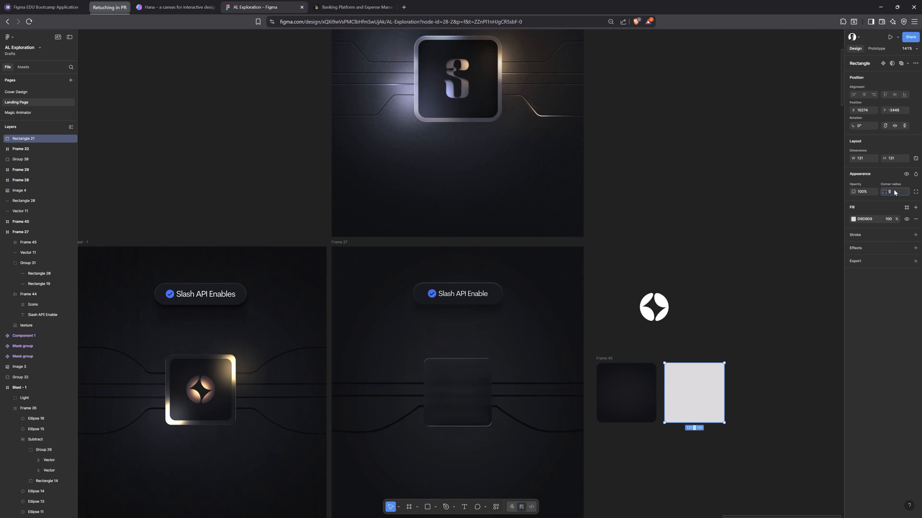
pyautogui.hotkey('shift', 'Up')
pyautogui.hotkey('shift', 'Up')
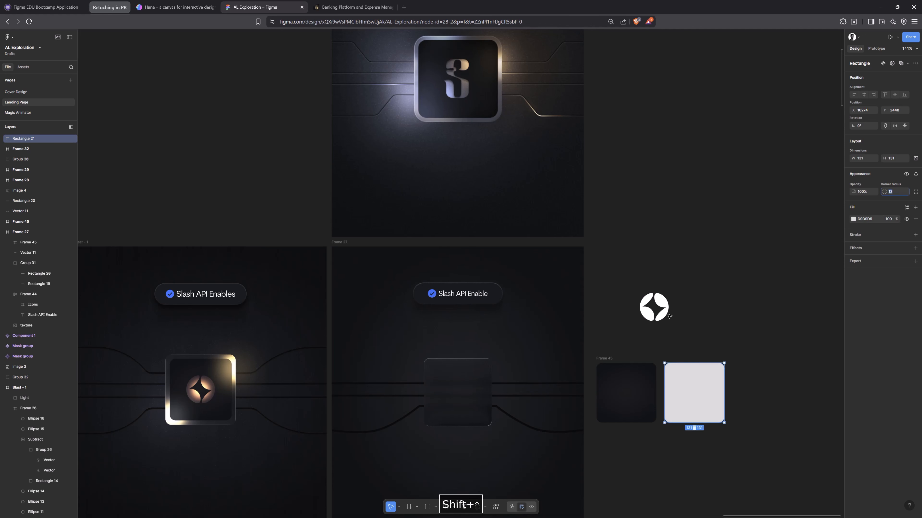
# Step: Copy the spare square frame's radial gradient fill onto the new rounded rectangle
pyautogui.click(626, 392)
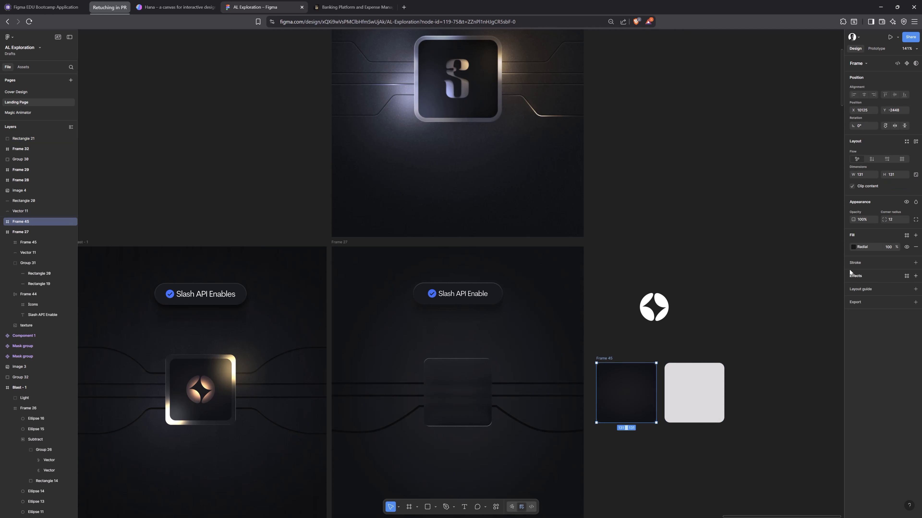
pyautogui.click(848, 250)
pyautogui.hotkey('ctrl', 'c')
pyautogui.click(720, 369)
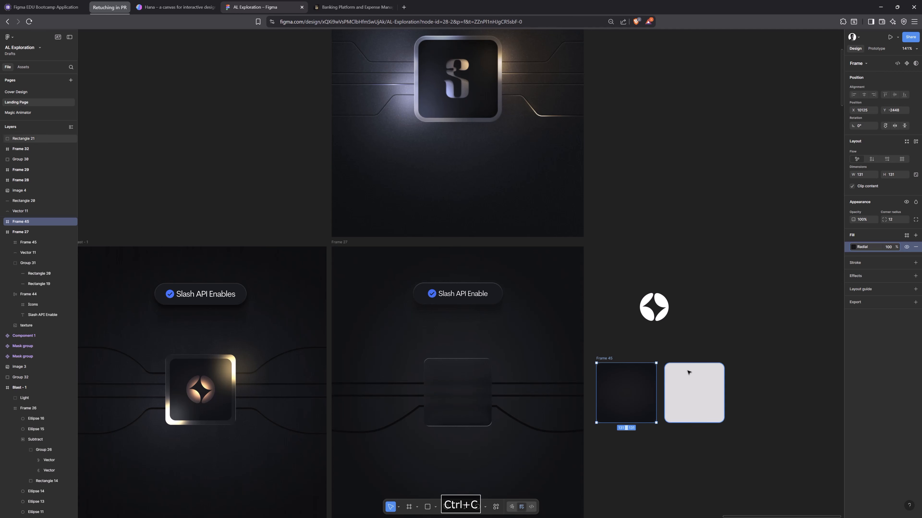
pyautogui.hotkey('ctrl', 'v')
pyautogui.click(717, 319)
pyautogui.click(664, 312)
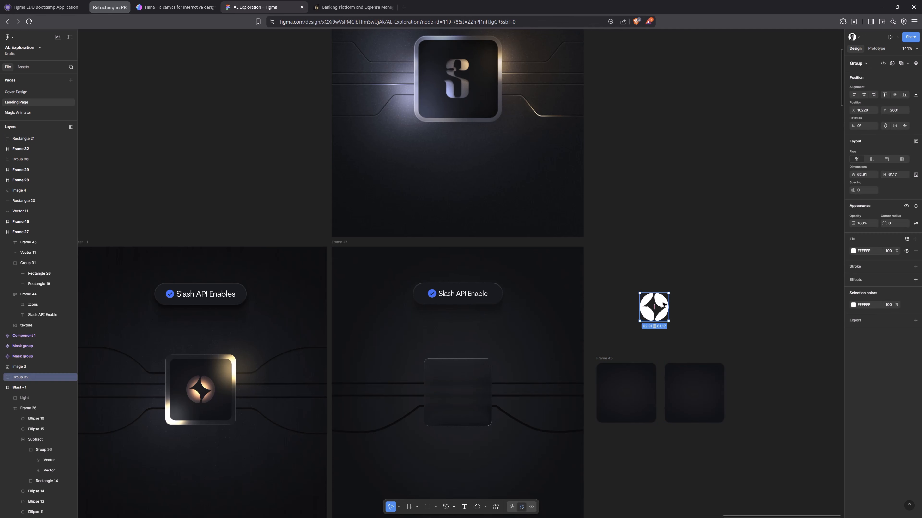
# Step: Place a copy of the white star logo in front of the second dark rounded square and centre the two on each other
pyautogui.keyDown('alt'); pyautogui.moveTo(700, 375); pyautogui.dragTo(705, 388); pyautogui.keyUp('alt')
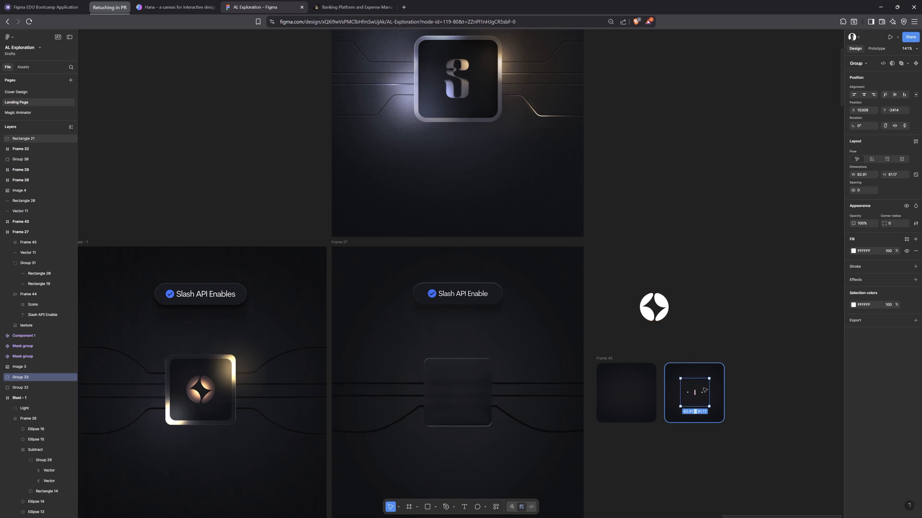
pyautogui.hotkey('ctrl', 'shift', ']')
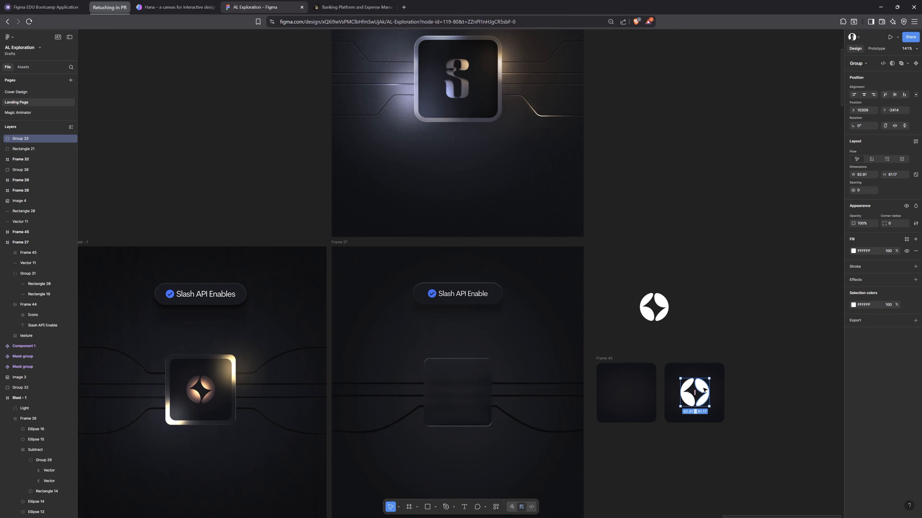
pyautogui.keyDown('shift'); pyautogui.click(721, 419); pyautogui.keyUp('shift')
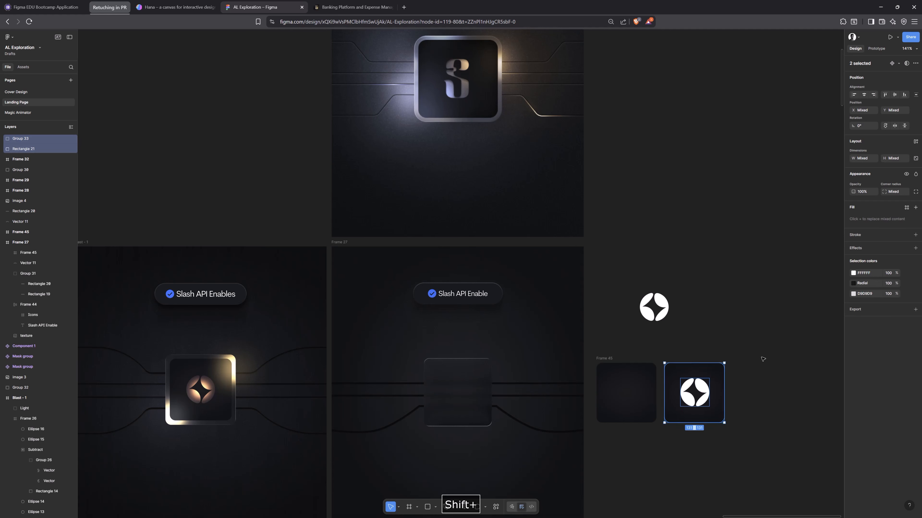
pyautogui.click(864, 94)
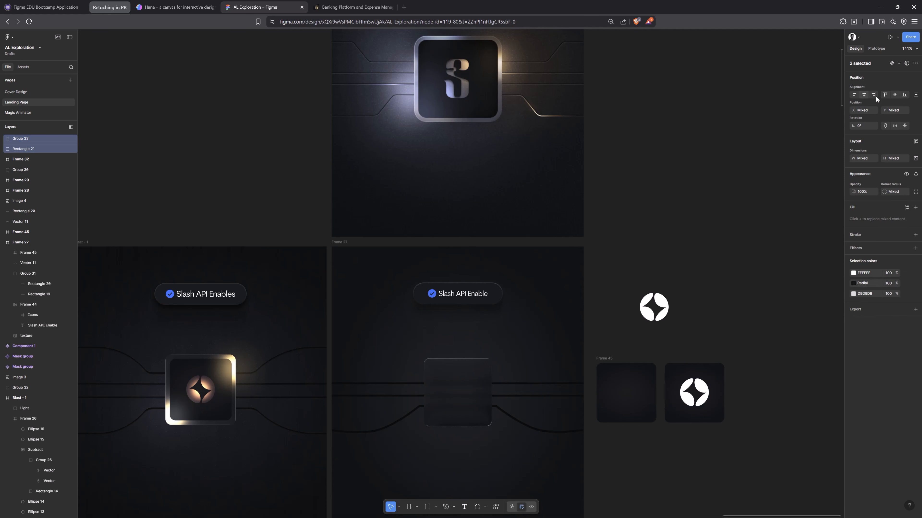
pyautogui.click(894, 95)
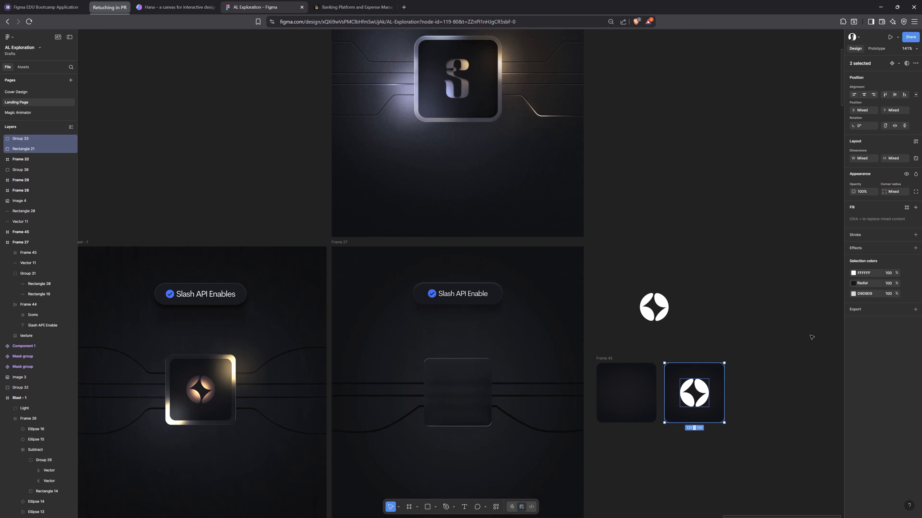
# Step: Subtract the logo from the dark square and move the cut-out shape into the chip in Frame 27
pyautogui.click(915, 63)
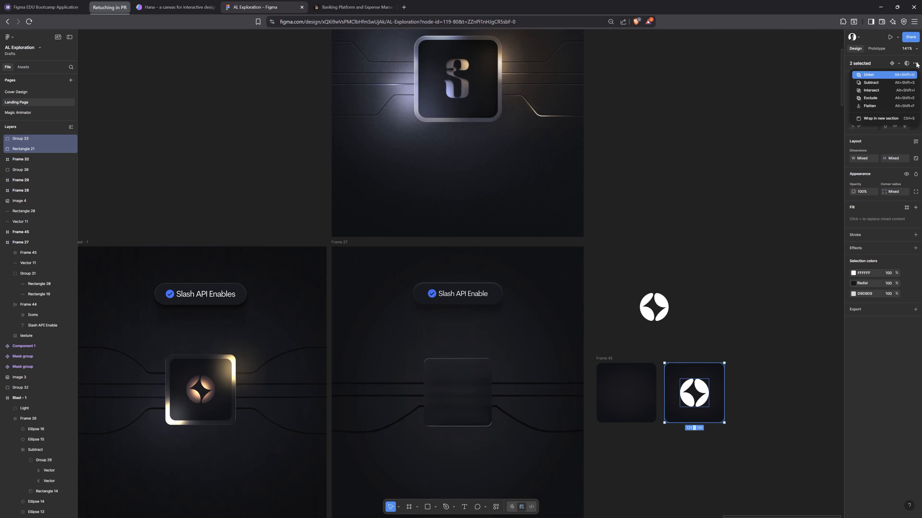
pyautogui.click(882, 83)
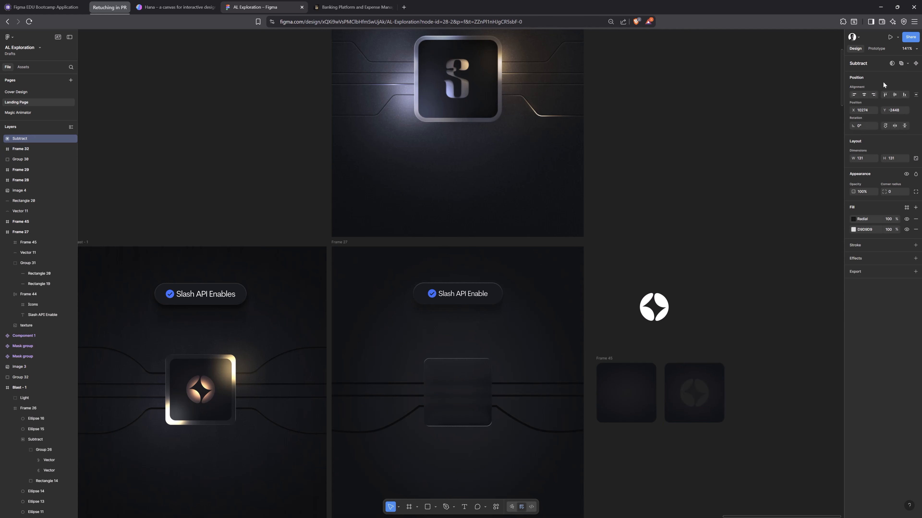
pyautogui.moveTo(714, 419); pyautogui.dragTo(501, 428)
pyautogui.scroll(4, 479, 421)
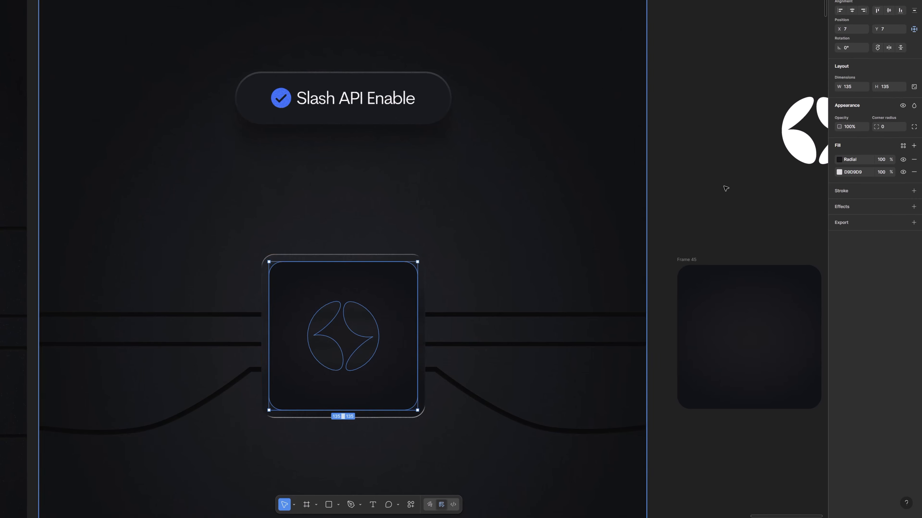
pyautogui.click(744, 248)
pyautogui.scroll(-3, 708, 195)
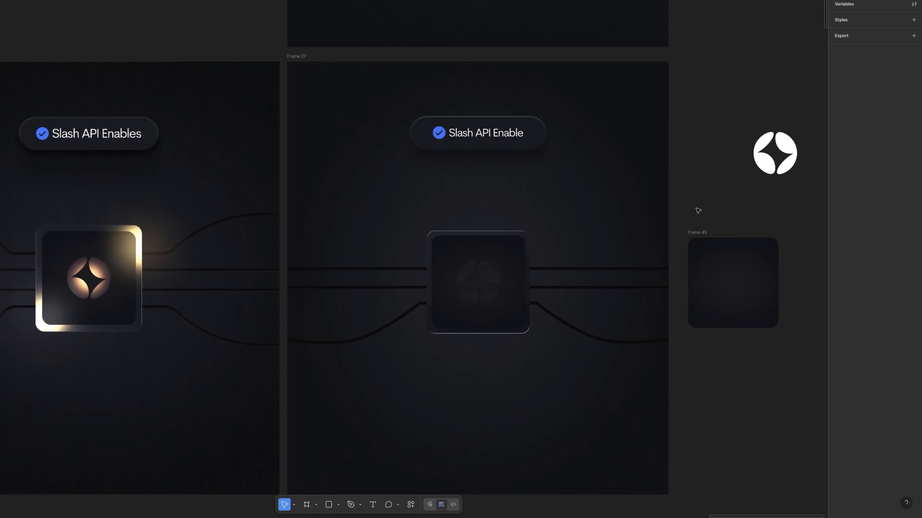
# Step: Flatten the subtracted logo shape inside the Frame 27 chip into a single vector path
pyautogui.scroll(5, 526, 333)
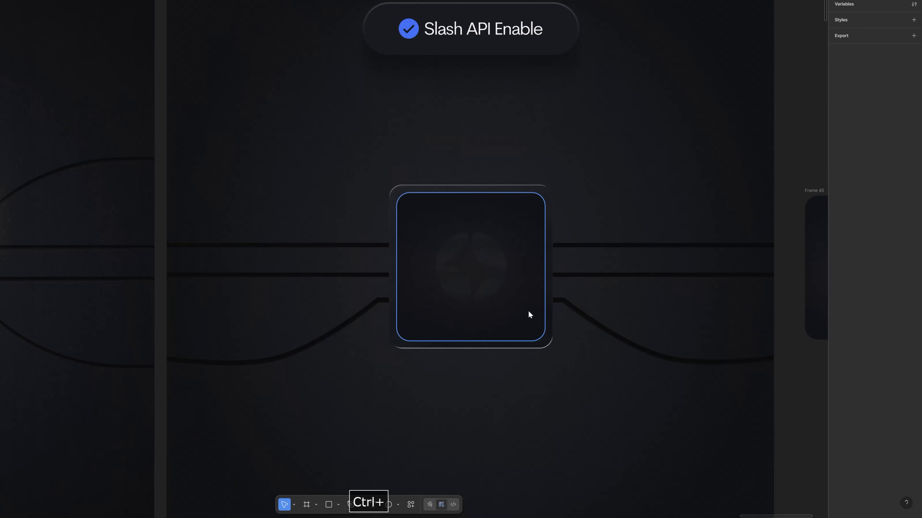
pyautogui.keyDown('ctrl'); pyautogui.click(520, 319); pyautogui.keyUp('ctrl')
pyautogui.hotkey('shift', 'Return')
pyautogui.hotkey('shift', 'Return')
pyautogui.hotkey('shift', 'Return')
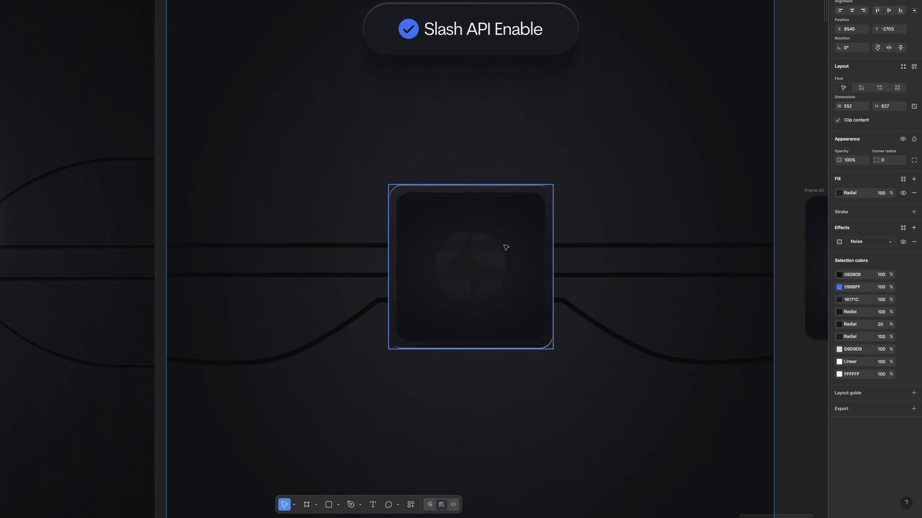
pyautogui.doubleClick(504, 245)
pyautogui.rightClick(514, 245)
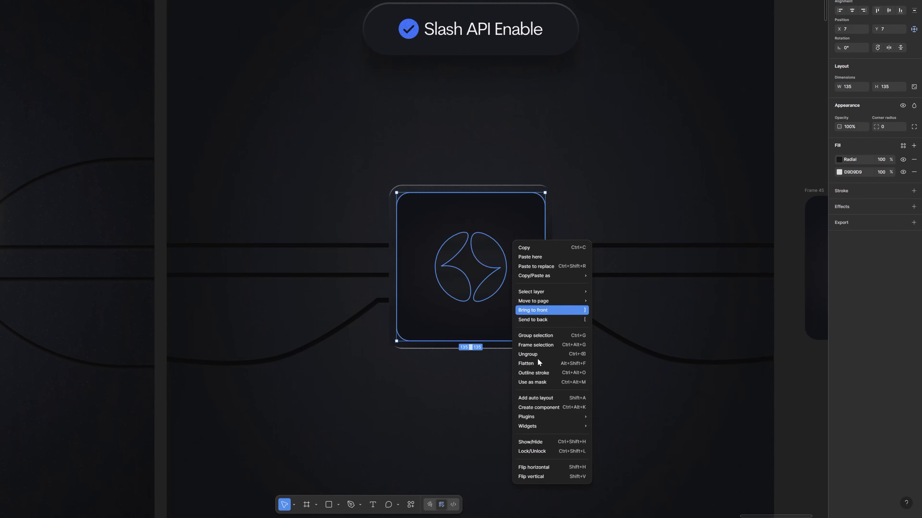
pyautogui.click(534, 365)
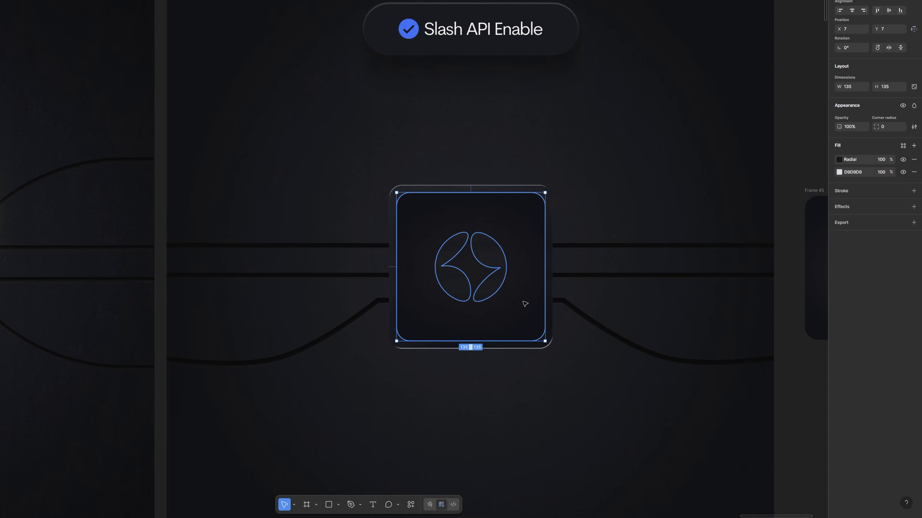
# Step: Move the logo cut-out upward, draw a circle about 46 × 46 near the chip's centre and fill it with FFA100
pyautogui.moveTo(521, 328); pyautogui.dragTo(526, 230)
pyautogui.press('o')
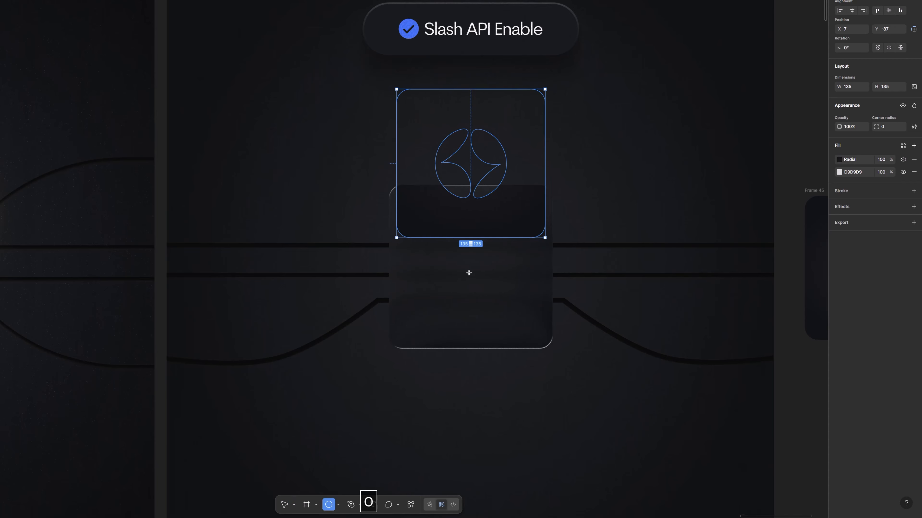
pyautogui.moveTo(468, 273)
pyautogui.mouseDown()
pyautogui.moveTo(505, 310)
pyautogui.moveTo(484, 285)
pyautogui.mouseUp()
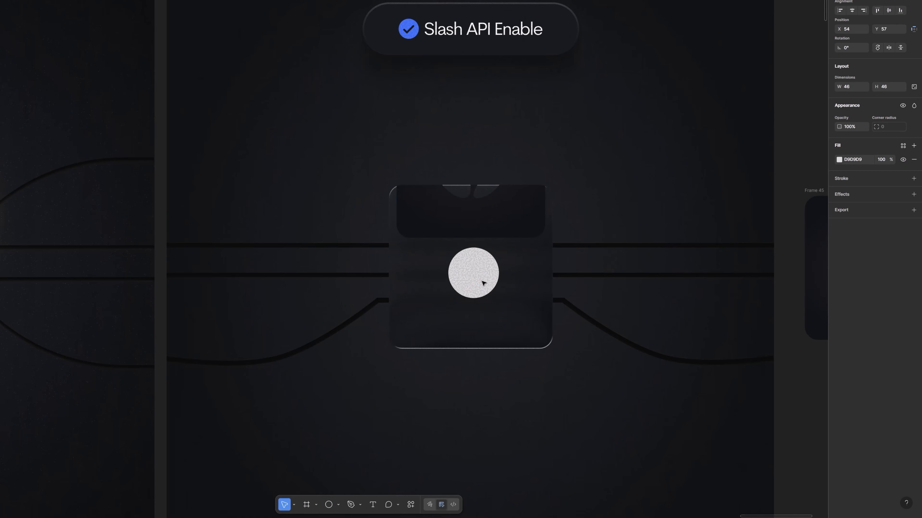
pyautogui.click(839, 160)
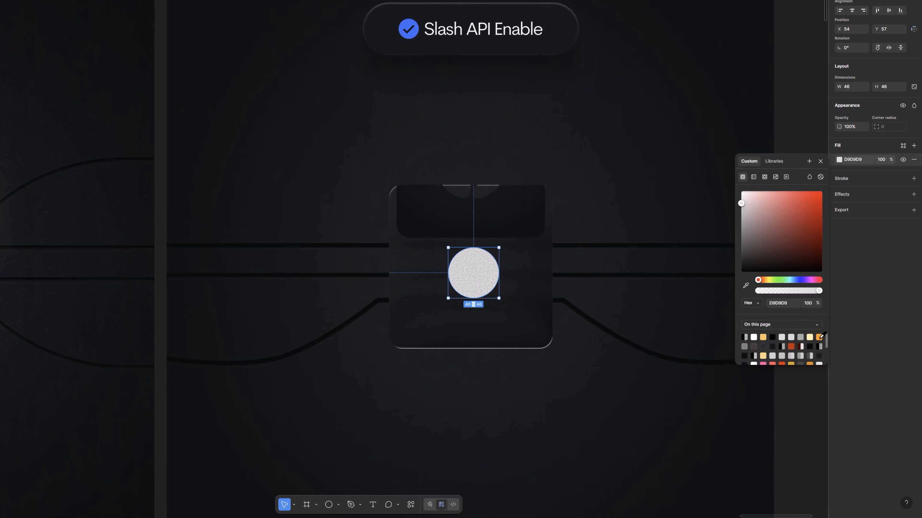
pyautogui.click(819, 337)
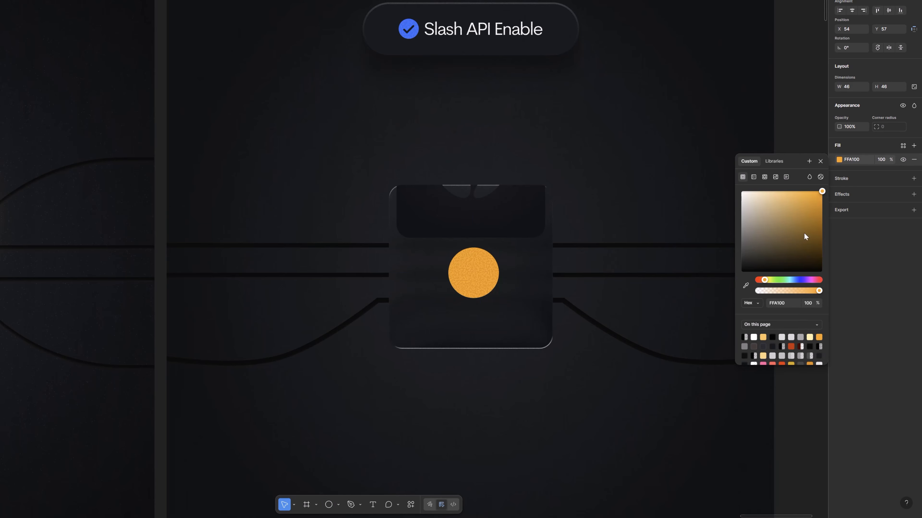
# Step: Add a uniform layer blur to the orange circle and increase its strength to create a soft glow
pyautogui.click(820, 162)
pyautogui.click(844, 195)
pyautogui.click(772, 210)
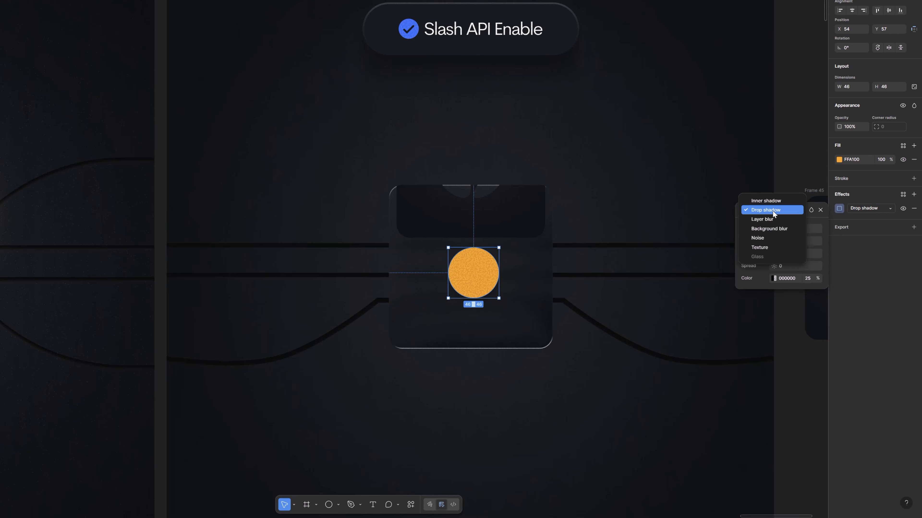
pyautogui.click(780, 222)
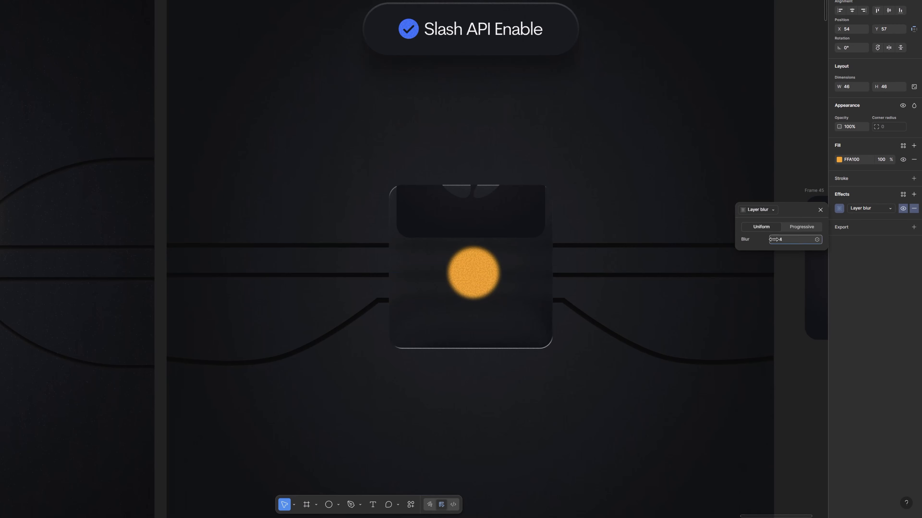
pyautogui.moveTo(774, 239); pyautogui.dragTo(889, 238)
pyautogui.click(821, 210)
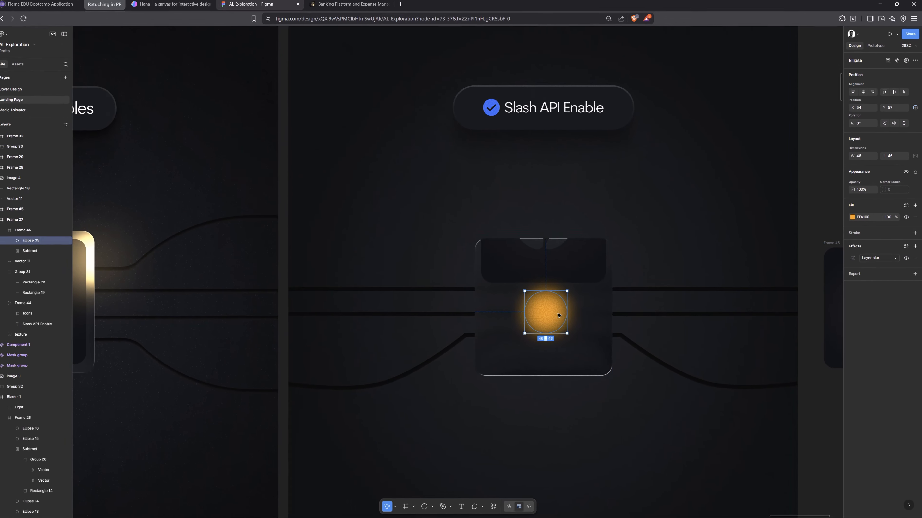
# Step: Duplicate the glowing circle in place, set the copy's blend mode to Plus lighter, and duplicate that copy once more
pyautogui.hotkey('ctrl', 'd')
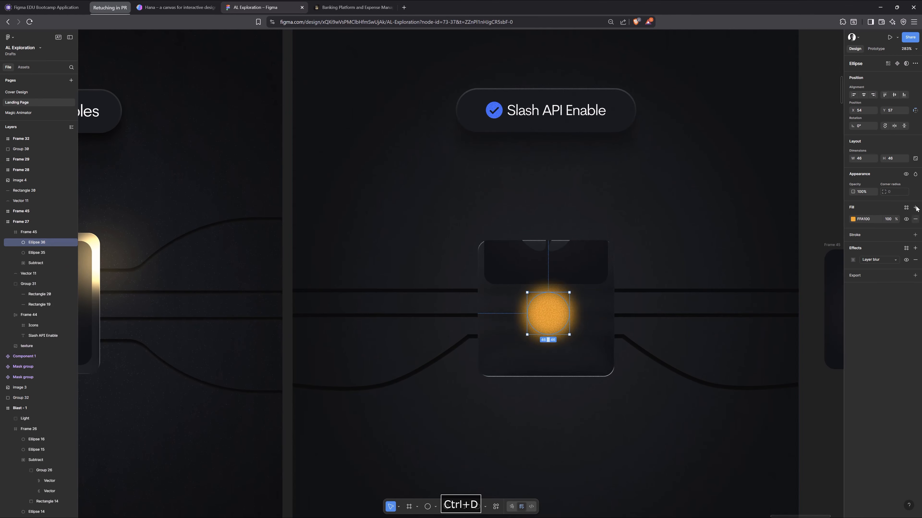
pyautogui.click(915, 174)
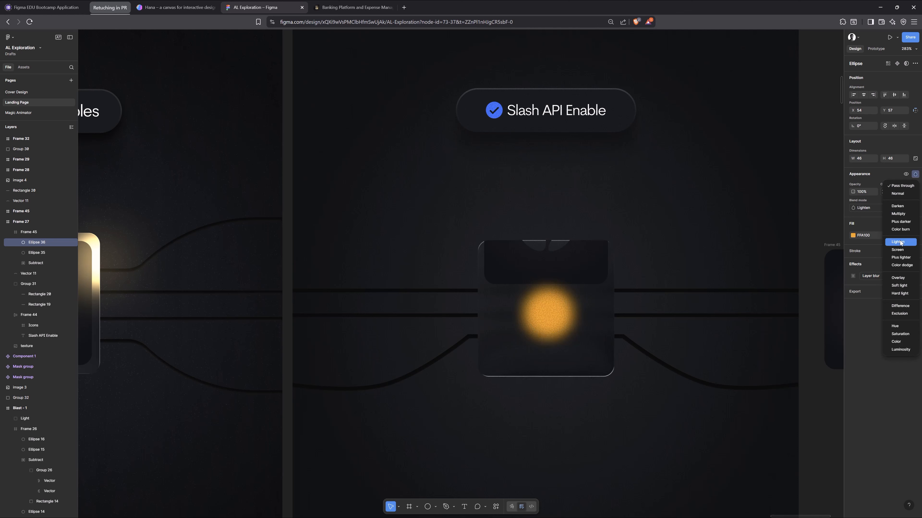
pyautogui.click(901, 260)
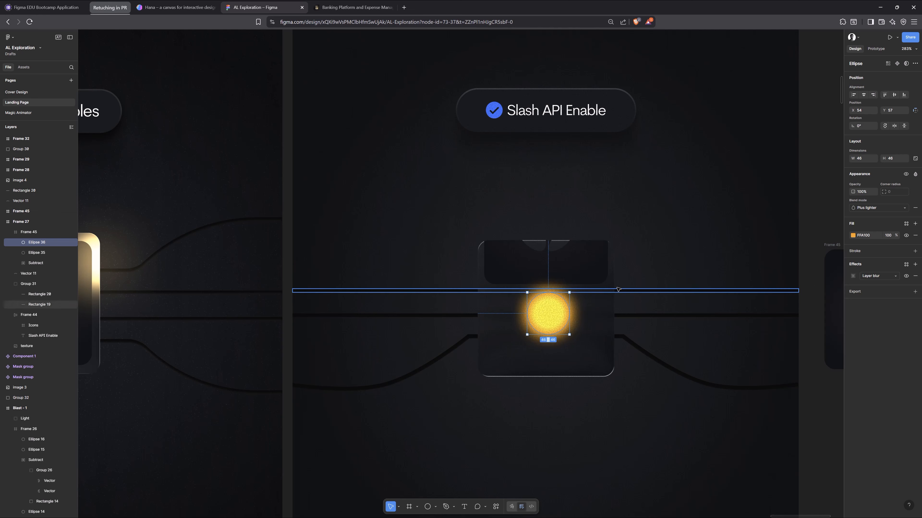
pyautogui.hotkey('ctrl', 'd')
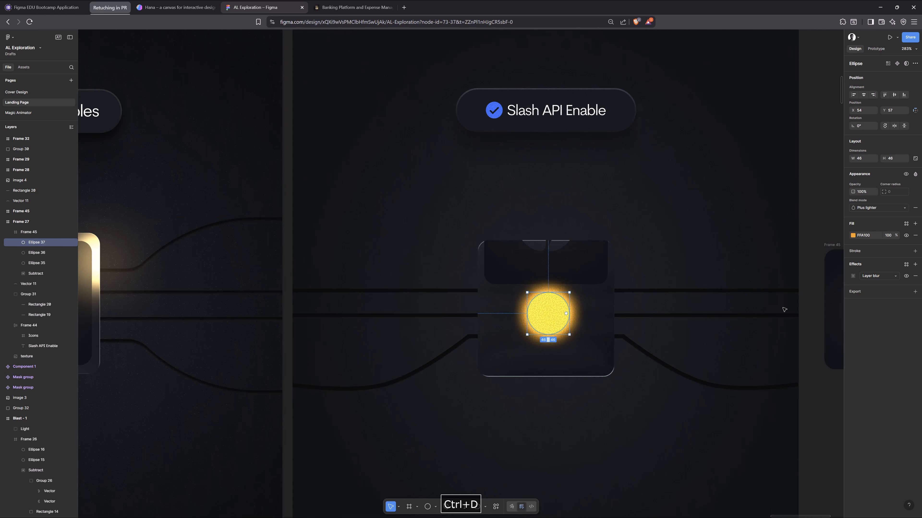
# Step: Increase the layer blur of the topmost glow circle
pyautogui.click(853, 277)
pyautogui.moveTo(799, 302); pyautogui.dragTo(801, 302)
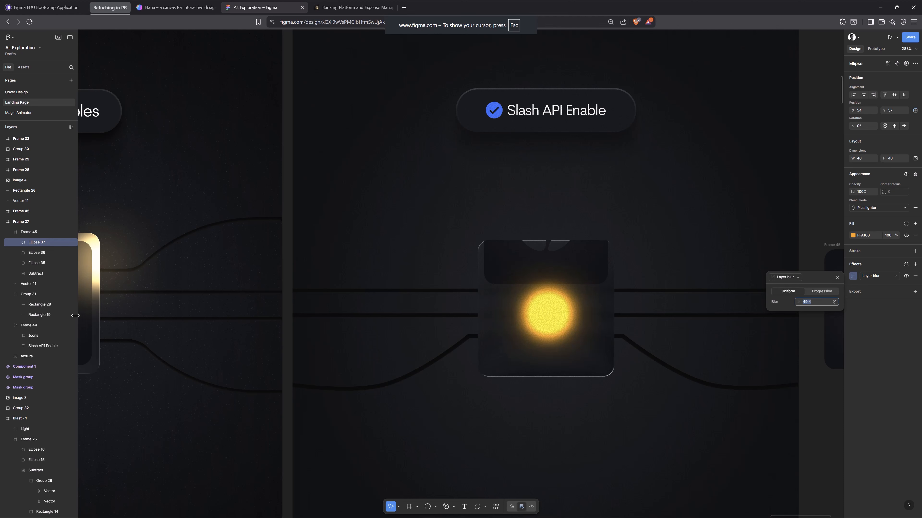
pyautogui.moveTo(88, 316); pyautogui.dragTo(799, 302)
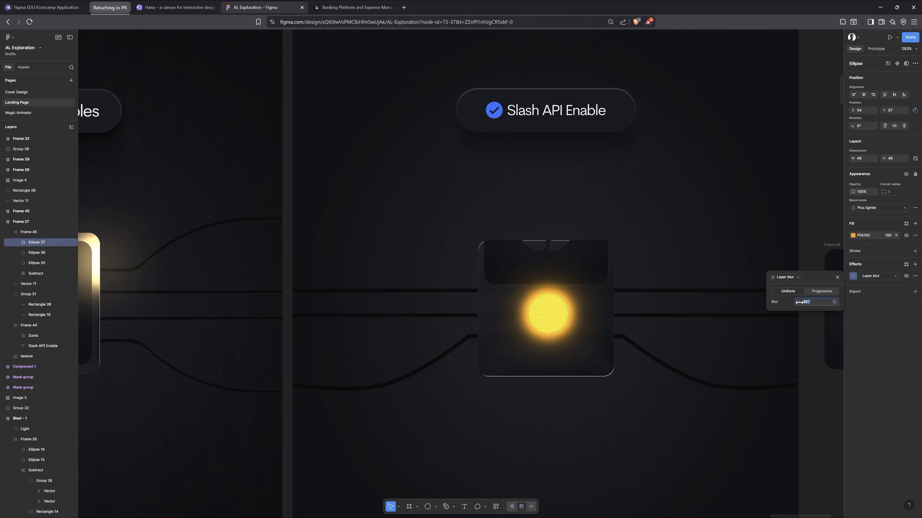
# Step: Move the logo cut-out back over the glow, bring it to the front and centre it horizontally in the chip
pyautogui.click(605, 255)
pyautogui.moveTo(603, 288); pyautogui.dragTo(600, 343)
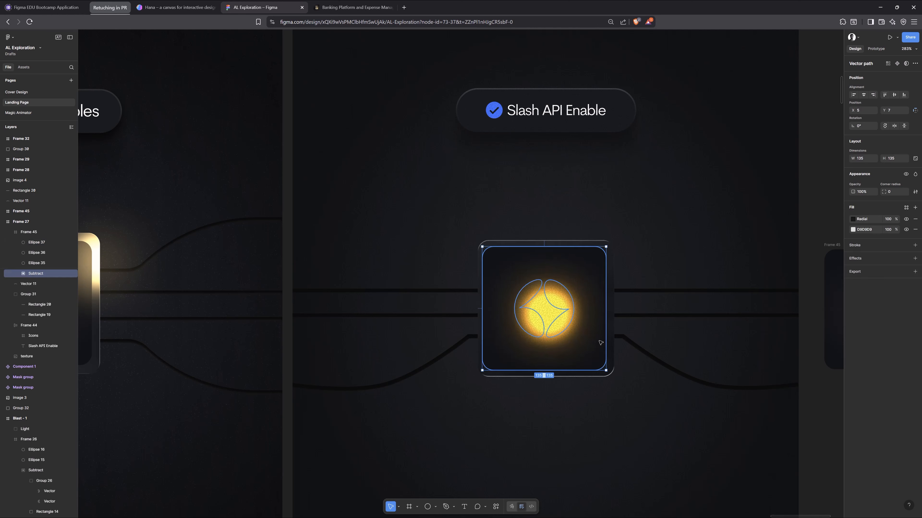
pyautogui.hotkey('ctrl', 'shift', ']')
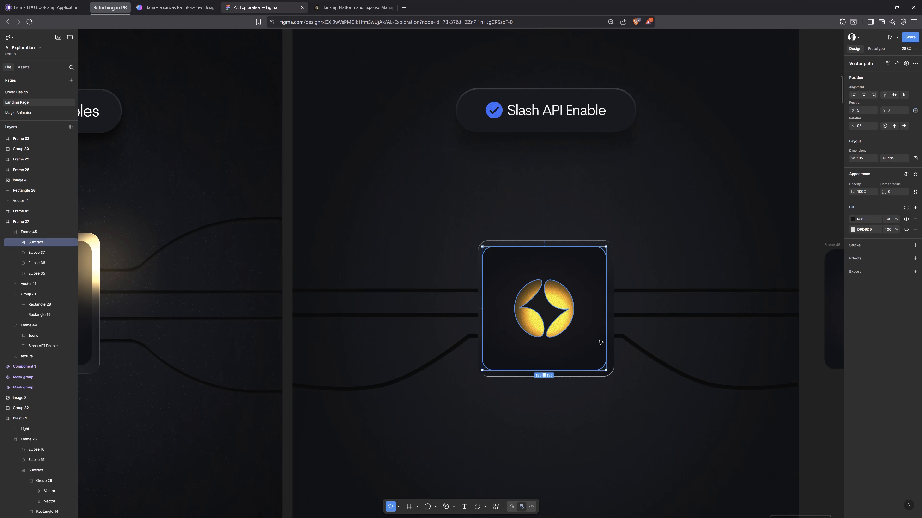
pyautogui.click(864, 95)
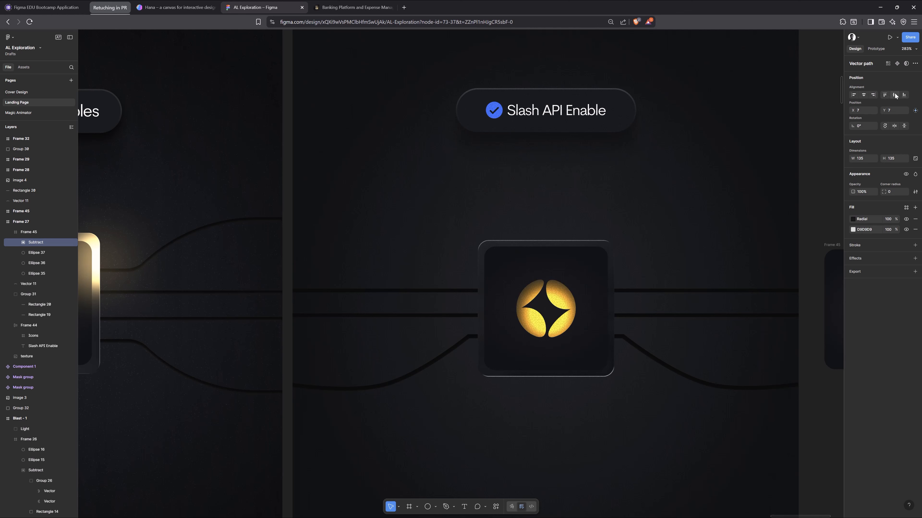
# Step: Group the three glow circles and name the group "Light Beneath Logo"
pyautogui.click(563, 327)
pyautogui.keyDown('shift'); pyautogui.click(26, 273); pyautogui.keyUp('shift')
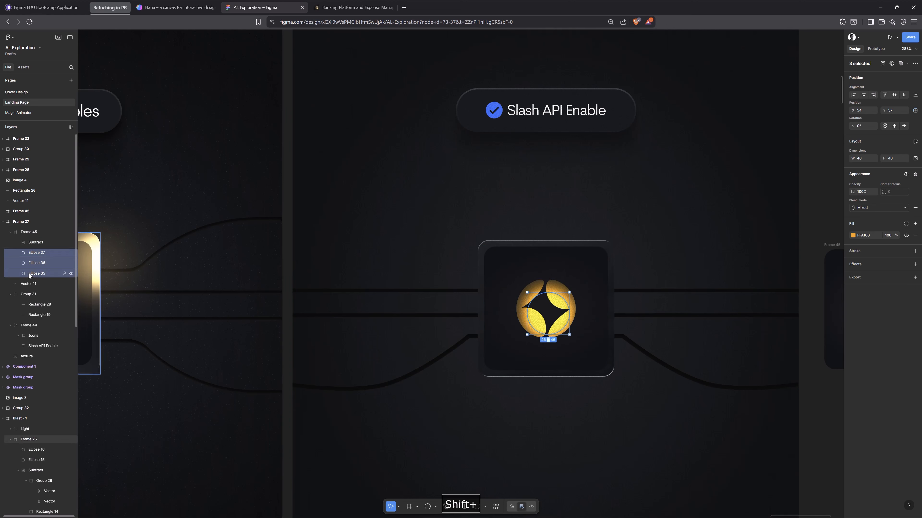
pyautogui.hotkey('ctrl', 'g')
pyautogui.doubleClick(35, 254)
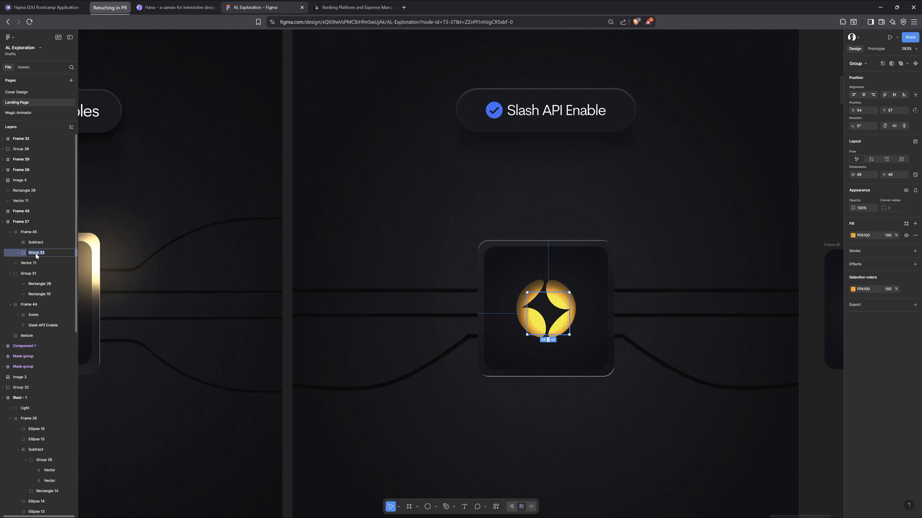
pyautogui.write('Light Beneath Logo')
pyautogui.press('Return')
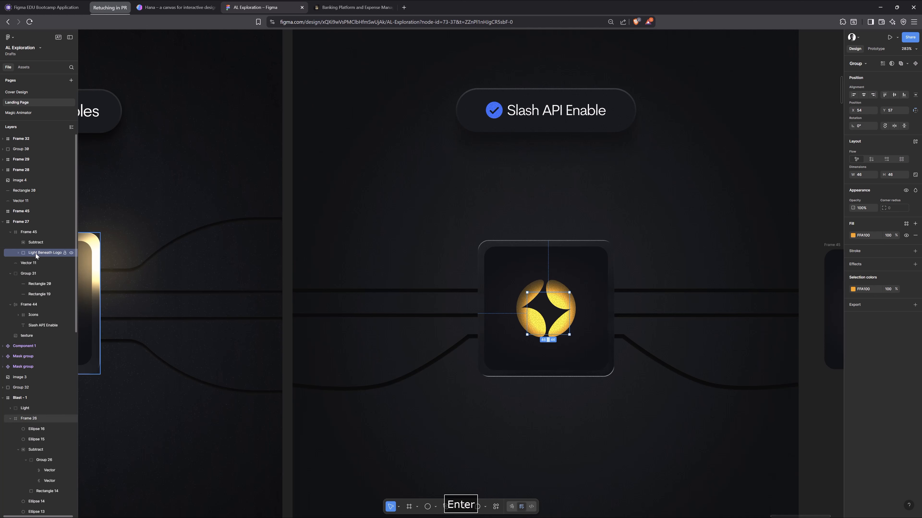
# Step: Centre the Light Beneath Logo group horizontally and vertically in the chip
pyautogui.click(865, 95)
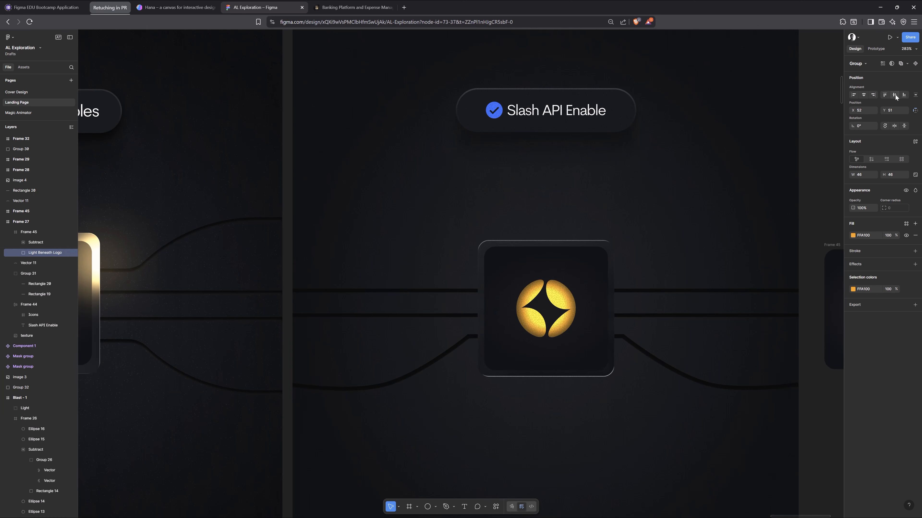
pyautogui.click(895, 94)
pyautogui.scroll(-3, 658, 355)
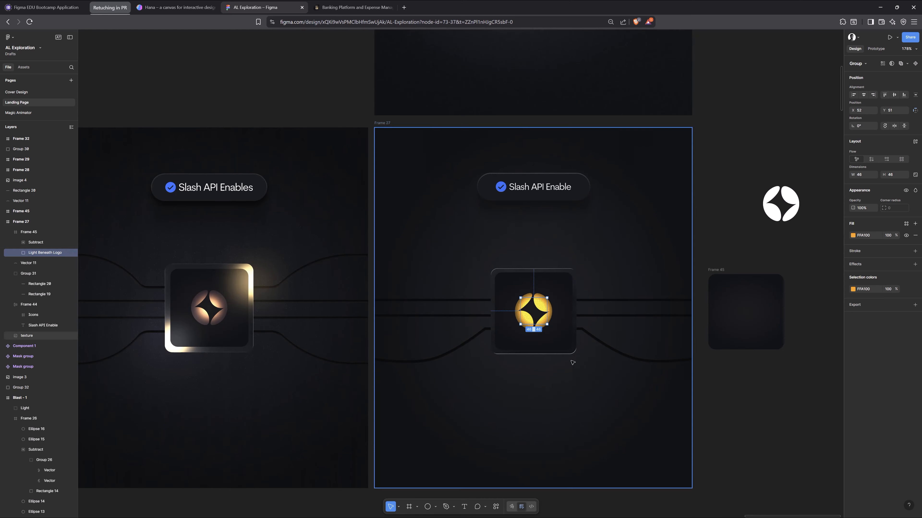
pyautogui.scroll(1, 572, 364)
pyautogui.scroll(-1, 572, 365)
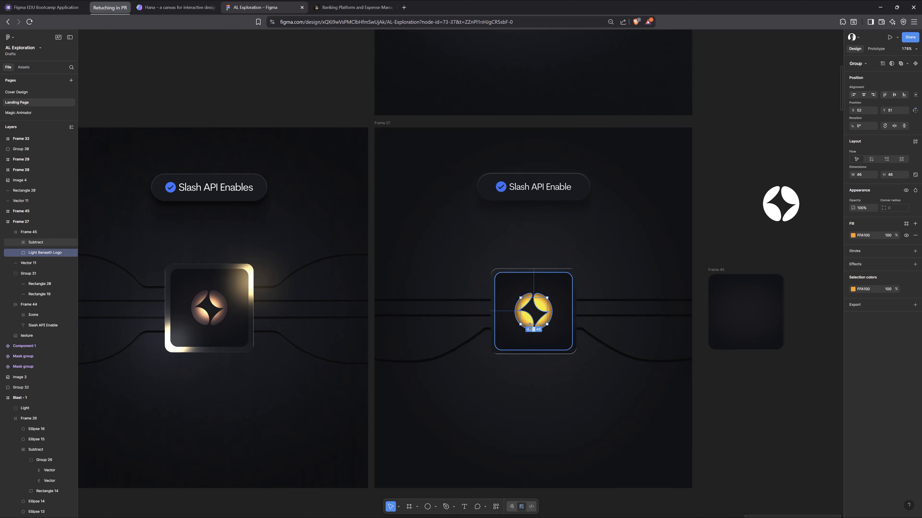
# Step: Change the fill of the Light Beneath Logo group to the muted orange AB733B
pyautogui.click(853, 290)
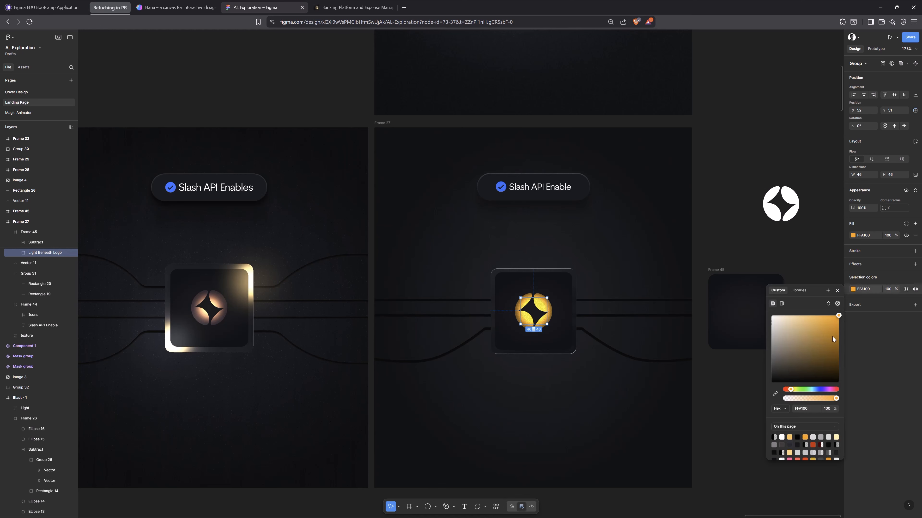
pyautogui.moveTo(789, 390); pyautogui.dragTo(790, 392)
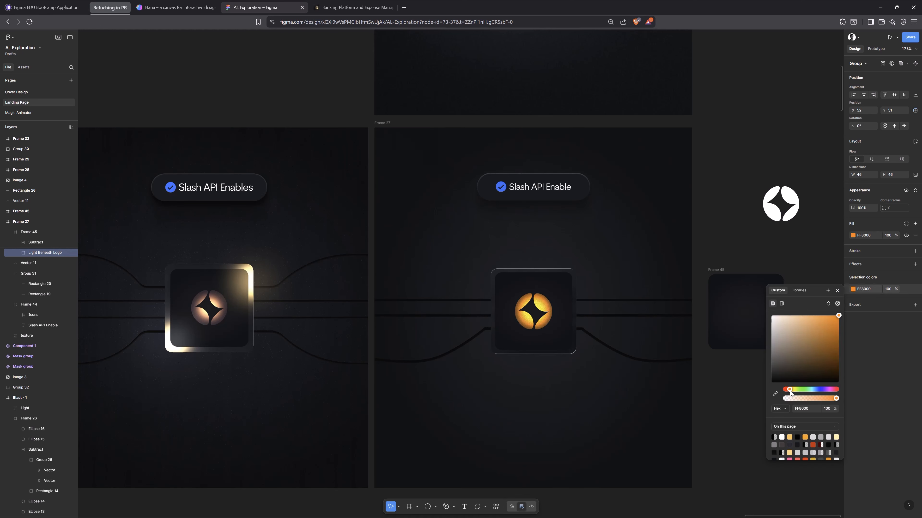
pyautogui.moveTo(814, 329); pyautogui.dragTo(815, 341)
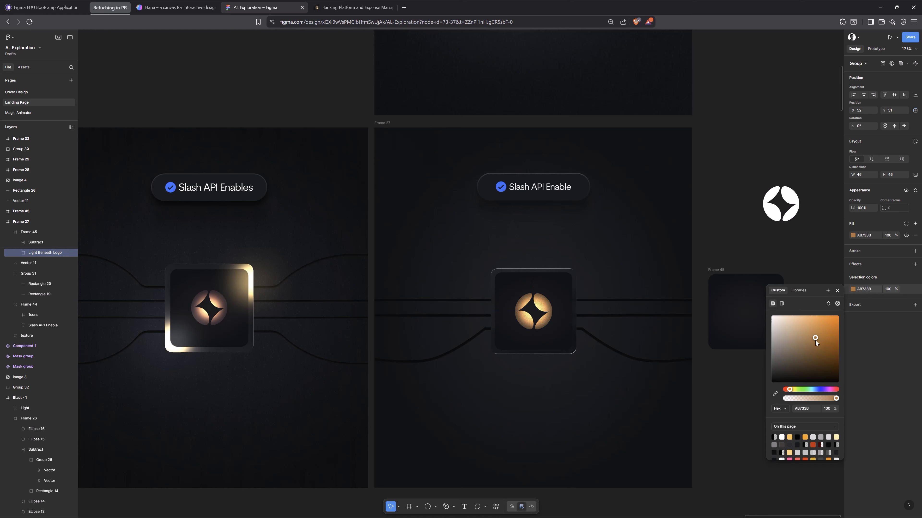
pyautogui.click(836, 290)
pyautogui.click(549, 370)
pyautogui.scroll(2, 550, 367)
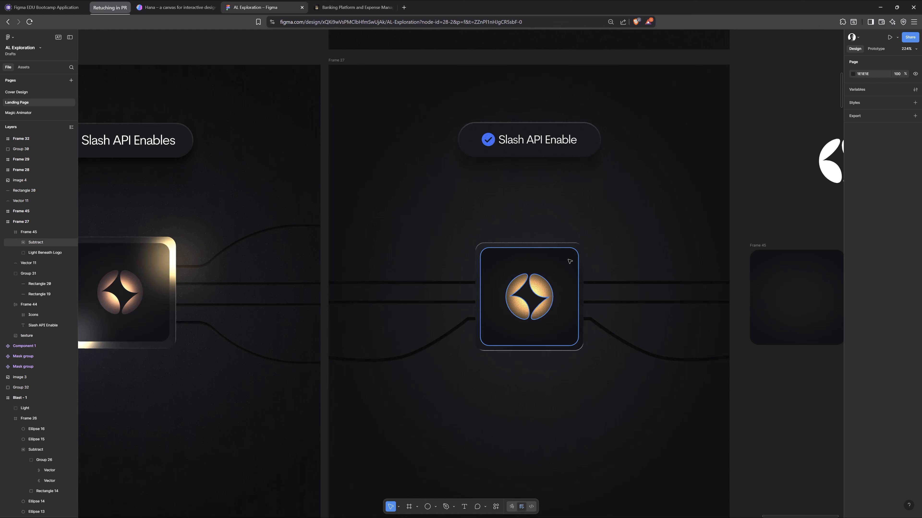
pyautogui.press('o')
pyautogui.moveTo(562, 257); pyautogui.dragTo(585, 281)
pyautogui.press('Delete')
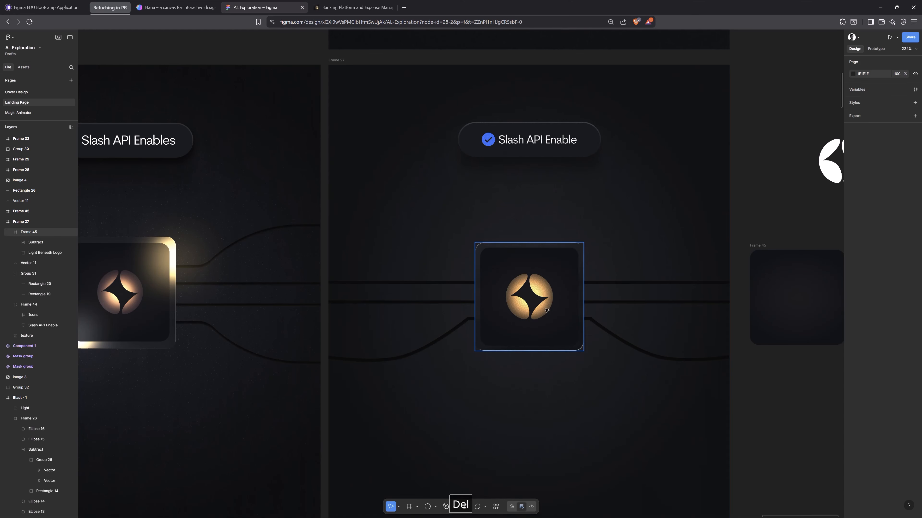
# Step: Copy a glow circle from the Light Beneath Logo group onto the chip's upper-right corner and reduce the copy's layer blur to about 31
pyautogui.keyDown('ctrl'); pyautogui.click(541, 292); pyautogui.keyUp('ctrl')
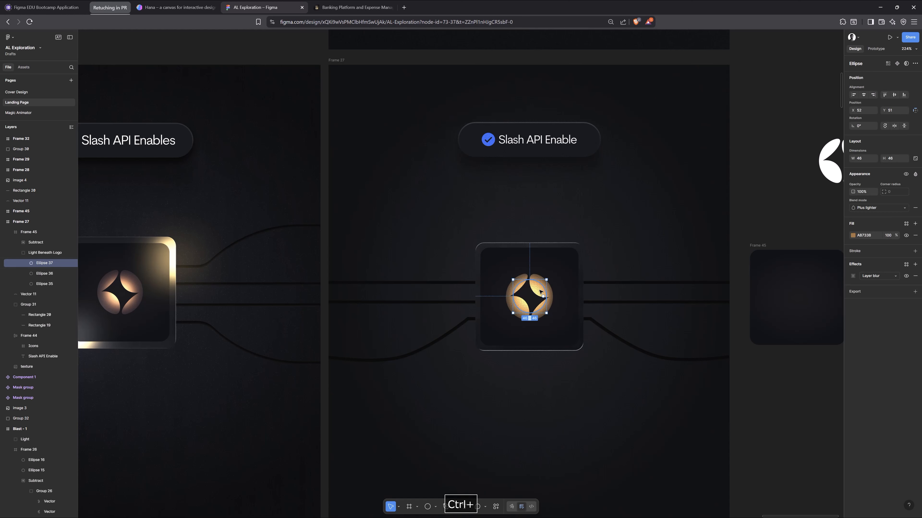
pyautogui.moveTo(541, 293); pyautogui.dragTo(770, 382)
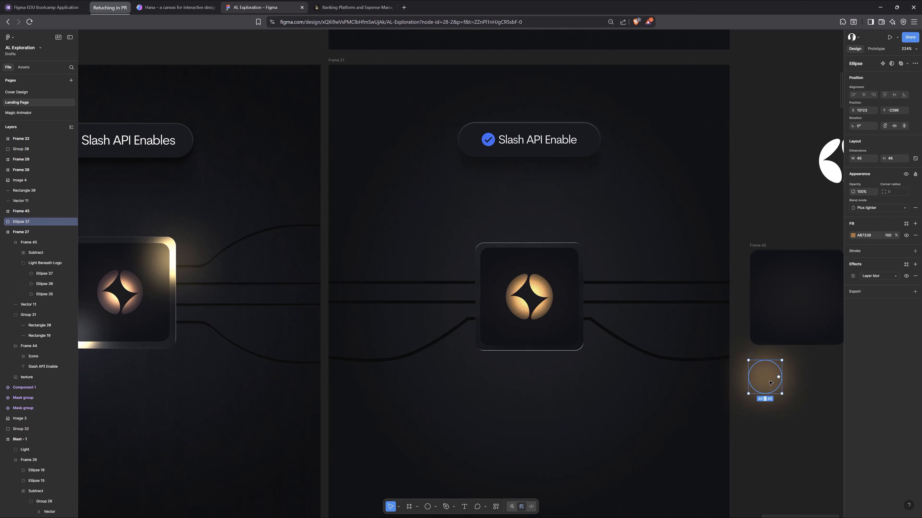
pyautogui.moveTo(596, 293); pyautogui.dragTo(578, 262)
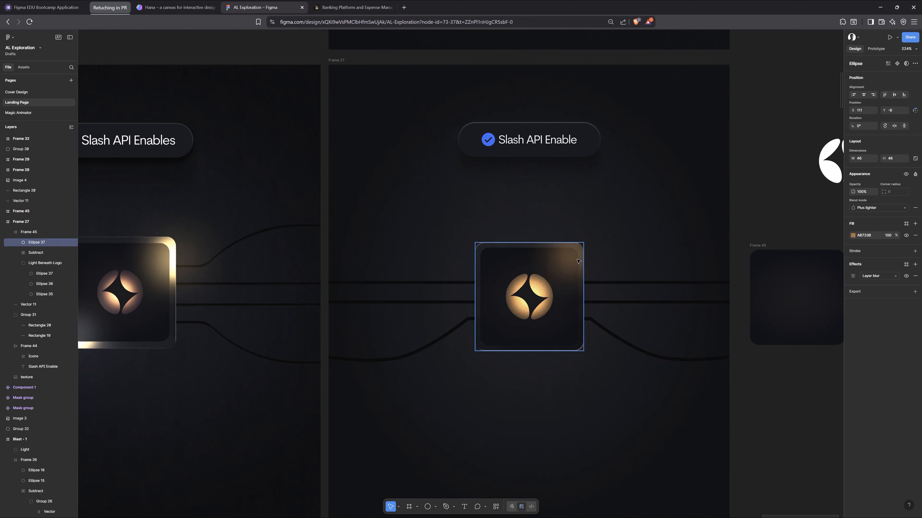
pyautogui.click(852, 276)
pyautogui.click(803, 302)
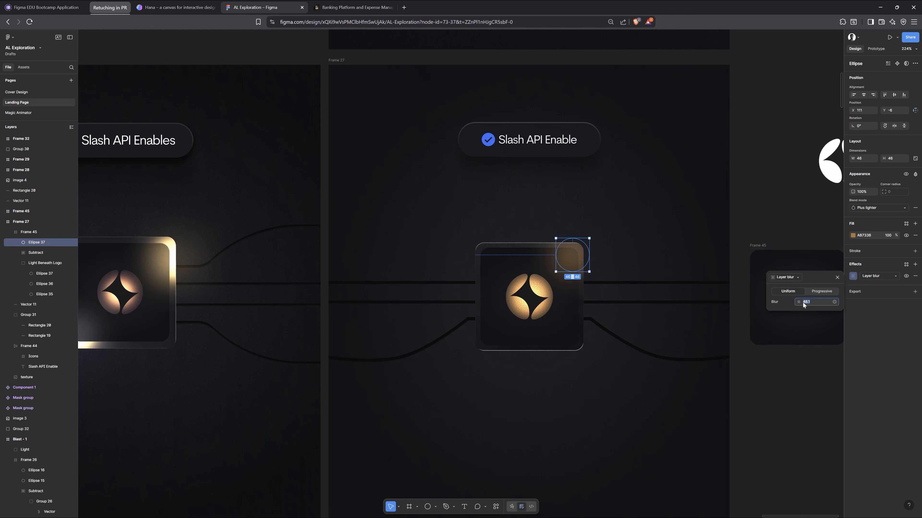
pyautogui.moveTo(799, 302); pyautogui.dragTo(689, 309)
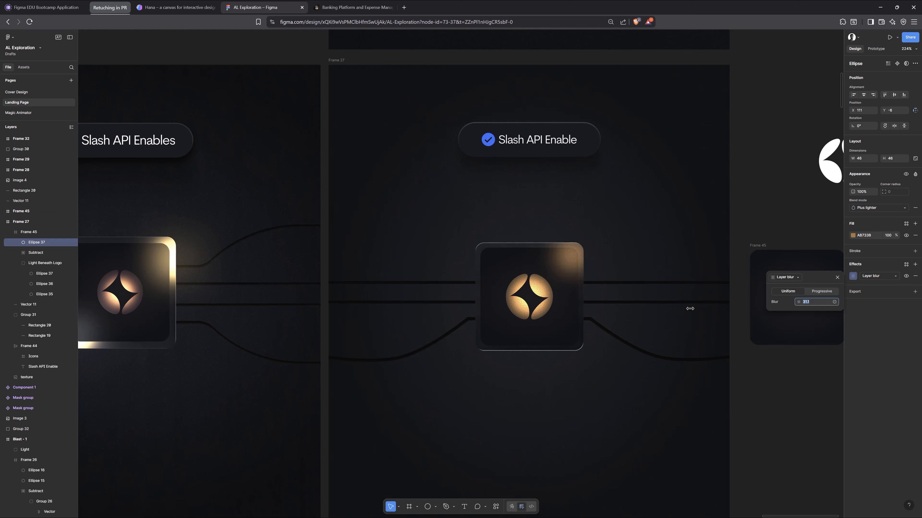
# Step: Group the corner glow circle with a duplicate of itself at 38 × 38 and place a spare copy of the group outside the chip
pyautogui.hotkey('ctrl', 'd')
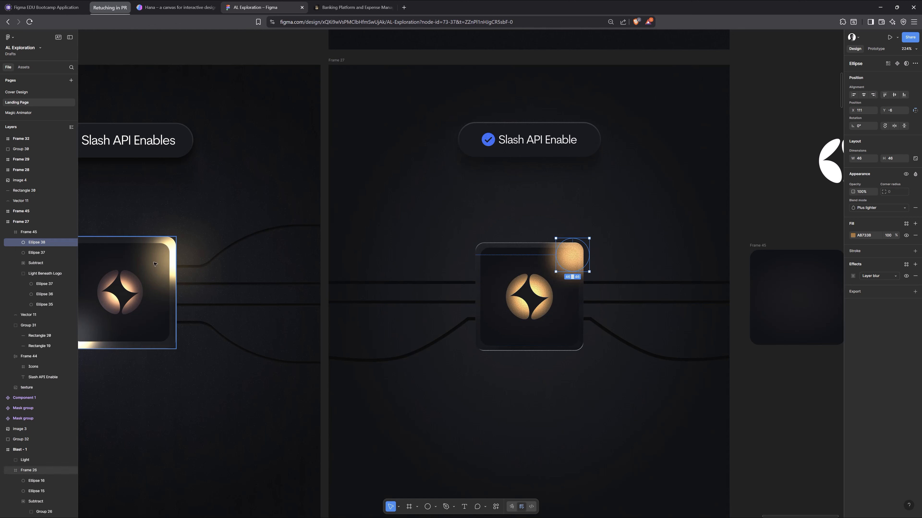
pyautogui.keyDown('ctrl'); pyautogui.click(35, 255); pyautogui.keyUp('ctrl')
pyautogui.hotkey('ctrl', 'g')
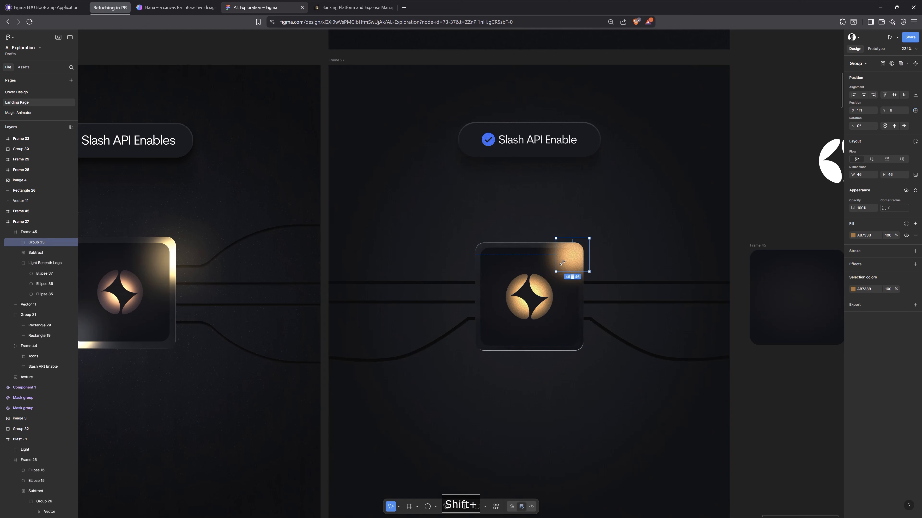
pyautogui.moveTo(562, 263); pyautogui.dragTo(671, 215)
# Step: Send the upper-right glow group behind the logo cut-out and copy it to the chip's lower-left corner
pyautogui.click(573, 253)
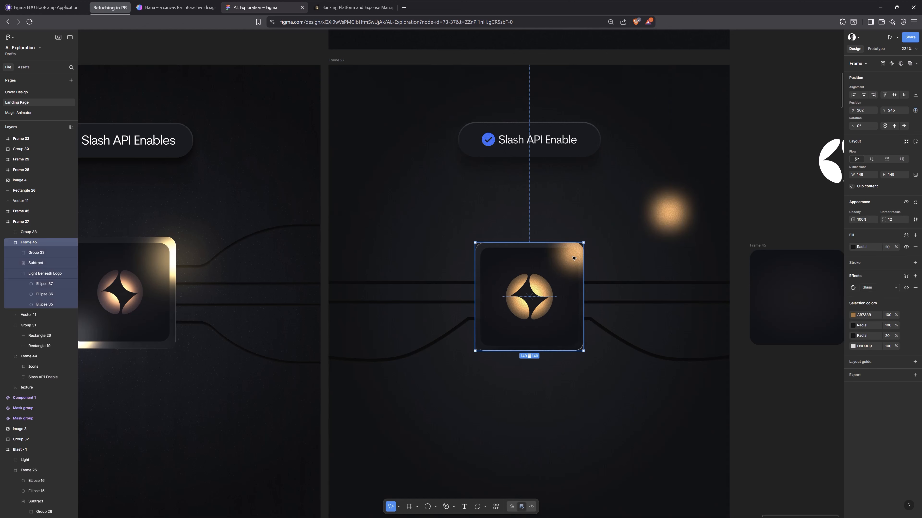
pyautogui.click(574, 257)
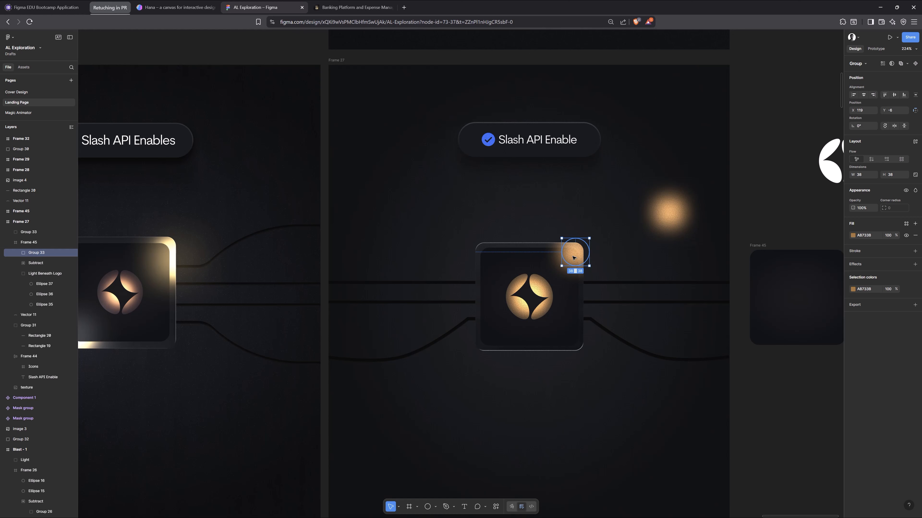
pyautogui.hotkey('ctrl', '[')
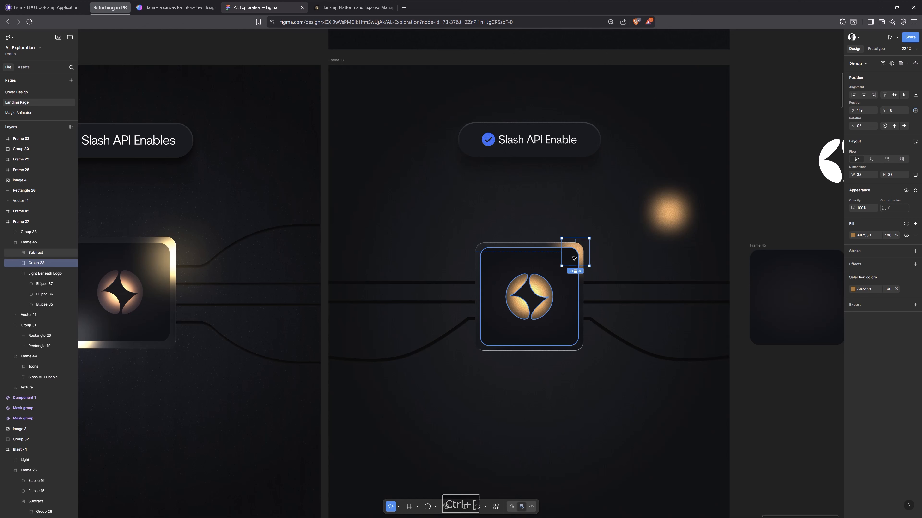
pyautogui.moveTo(579, 258); pyautogui.dragTo(490, 339)
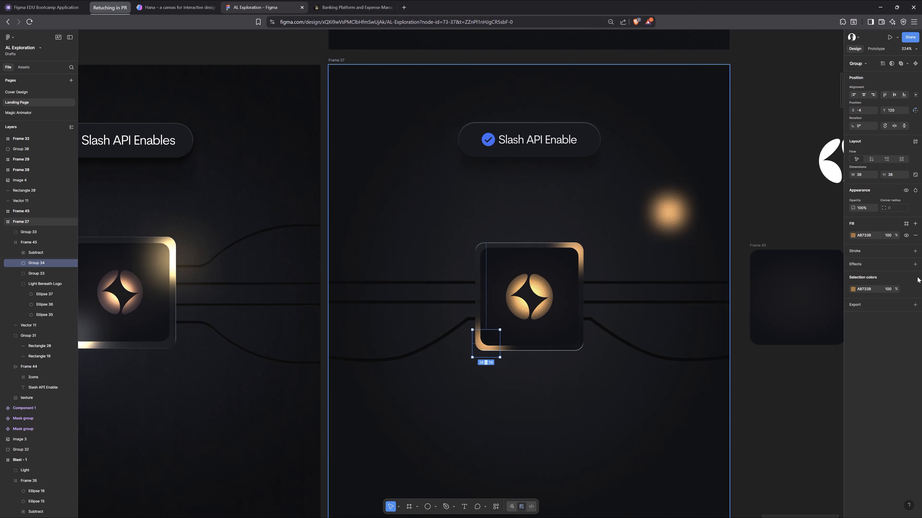
# Step: Increase the layer blur of the topmost circle in the lower-left glow group
pyautogui.keyDown('ctrl'); pyautogui.click(483, 346); pyautogui.keyUp('ctrl')
pyautogui.click(853, 276)
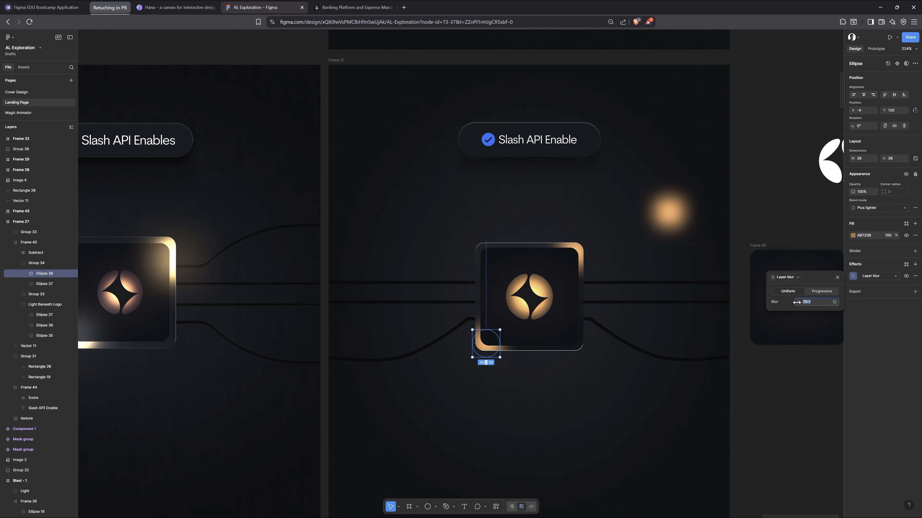
pyautogui.moveTo(796, 302); pyautogui.dragTo(907, 305)
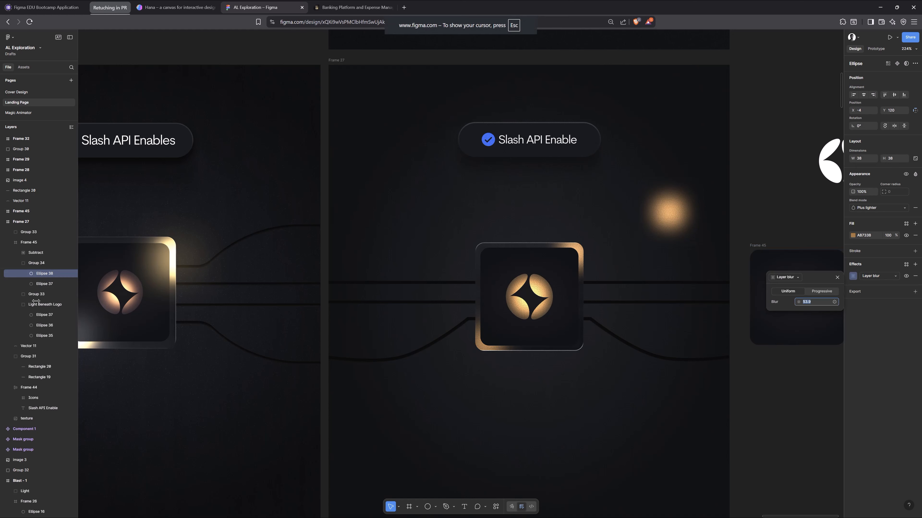
pyautogui.moveTo(36, 301); pyautogui.dragTo(796, 300)
pyautogui.click(837, 277)
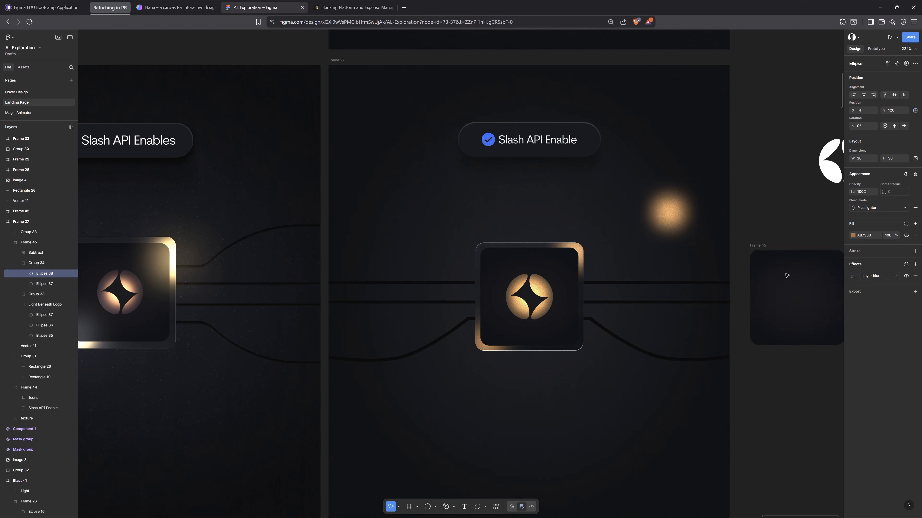
# Step: Copy the spare glow group onto the chip's upper-right corner, in front of the logo cut-out
pyautogui.click(584, 254)
pyautogui.click(670, 213)
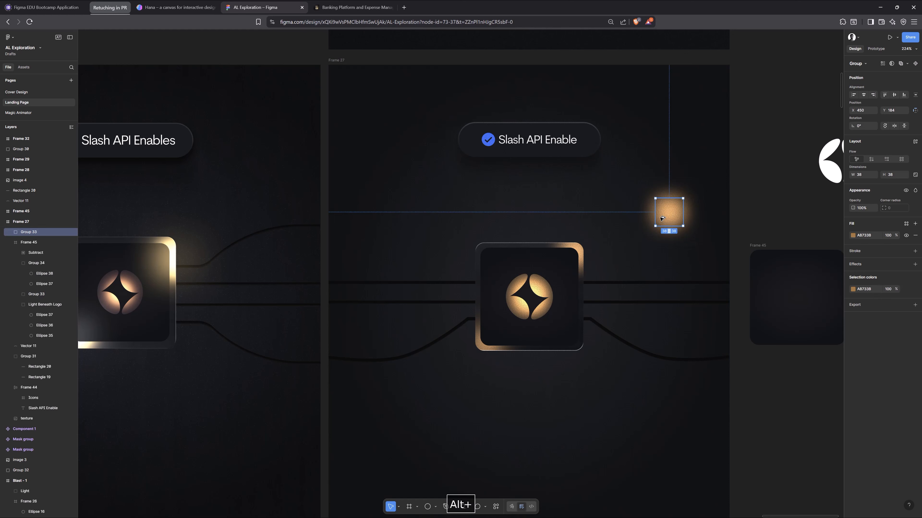
pyautogui.moveTo(670, 211); pyautogui.dragTo(575, 252)
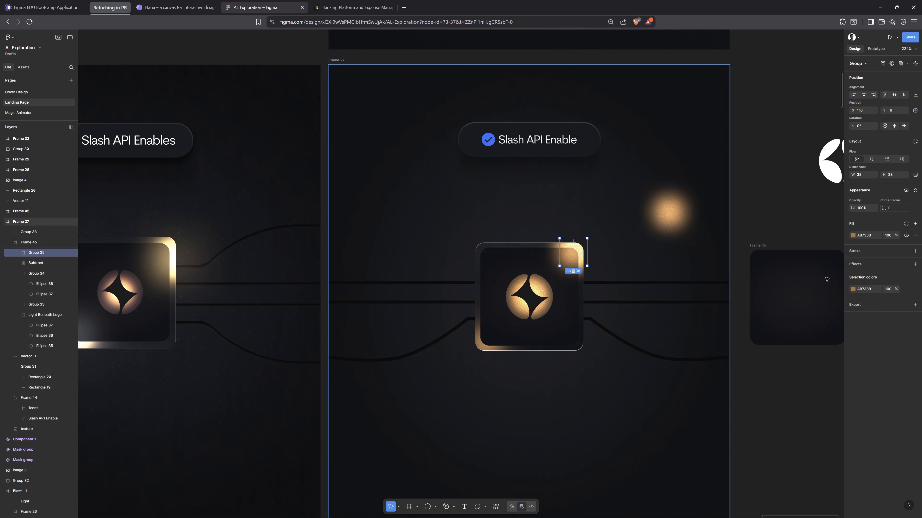
# Step: Raise the layer blur of the top circle in the front upper-right glow group to about 56
pyautogui.press('Return')
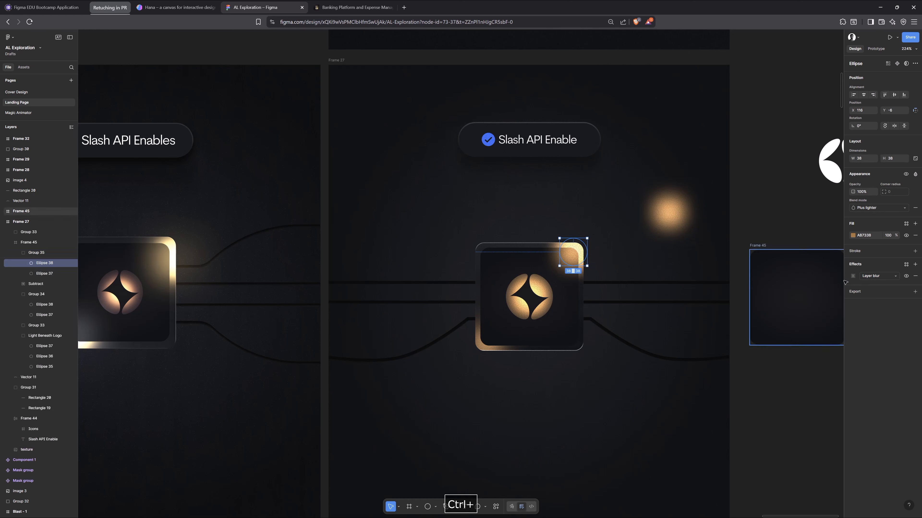
pyautogui.click(853, 276)
pyautogui.moveTo(798, 302); pyautogui.dragTo(51, 306)
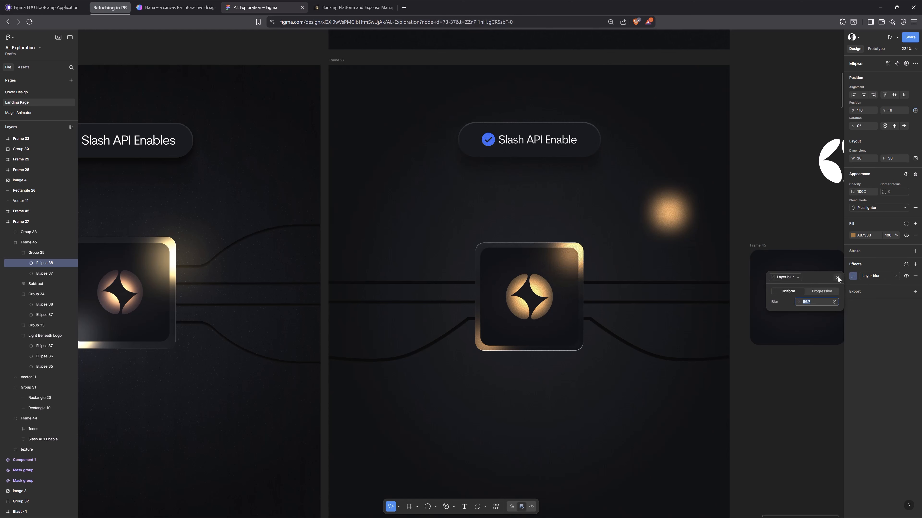
pyautogui.click(838, 277)
pyautogui.click(747, 226)
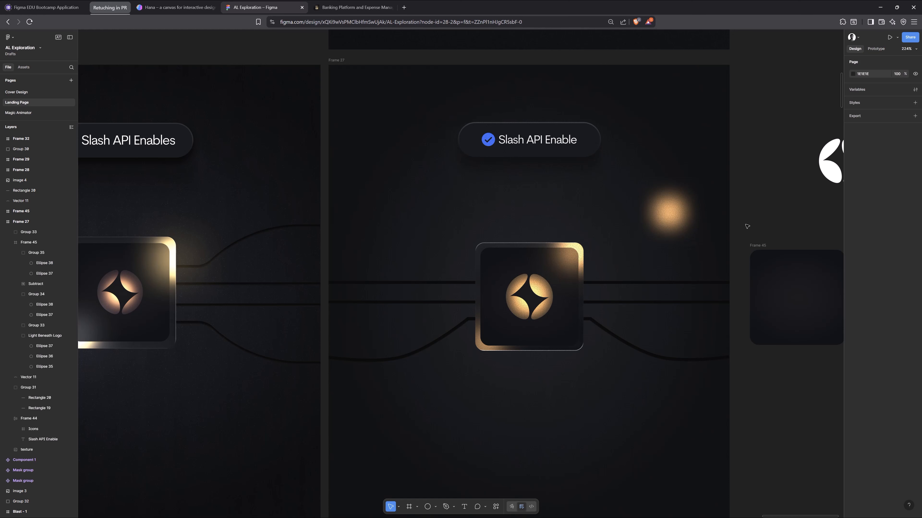
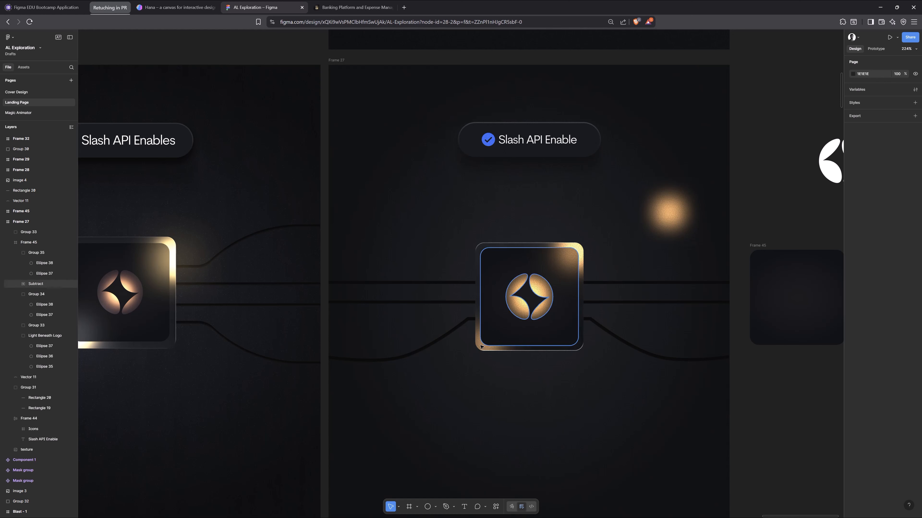
# Step: Copy the front blurred circle from the upper-right corner to the chip's lower-left corner and reduce the copy's layer blur
pyautogui.keyDown('ctrl'); pyautogui.click(579, 251); pyautogui.keyUp('ctrl')
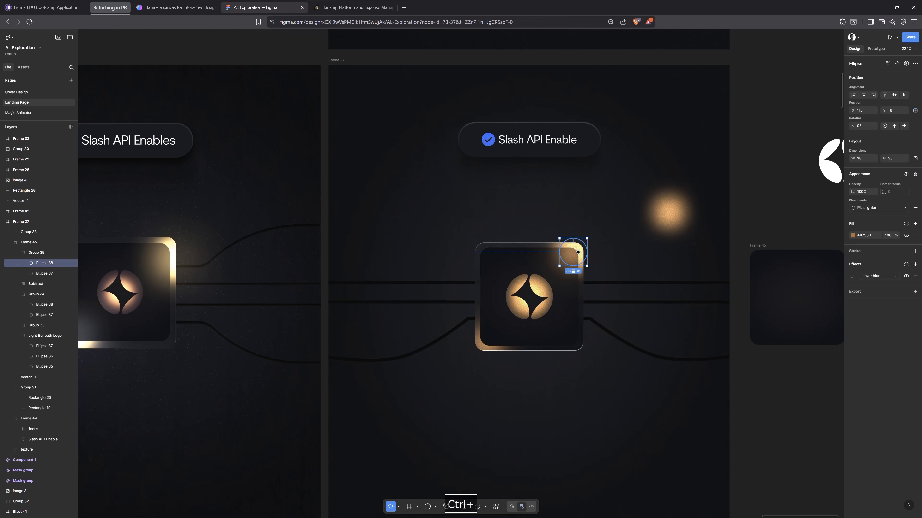
pyautogui.moveTo(578, 251); pyautogui.dragTo(495, 338)
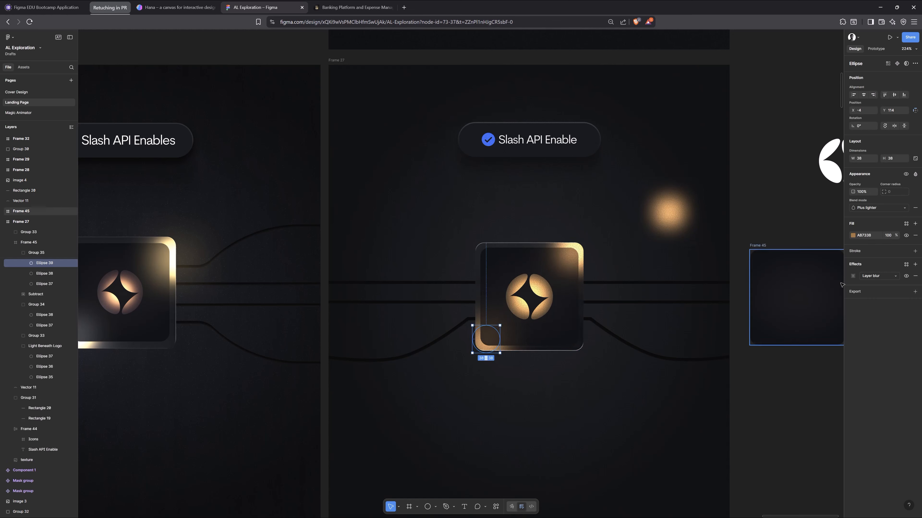
pyautogui.click(853, 276)
pyautogui.moveTo(798, 302); pyautogui.dragTo(750, 310)
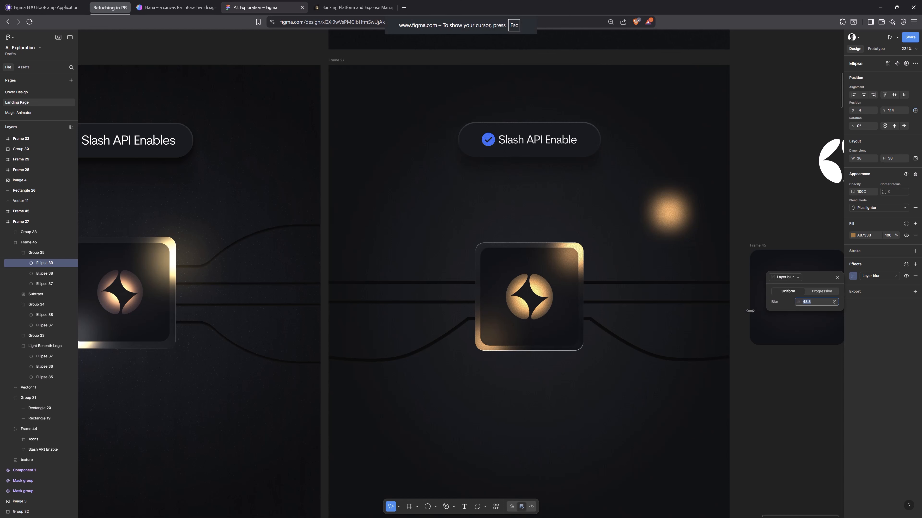
pyautogui.moveTo(698, 326); pyautogui.dragTo(630, 343)
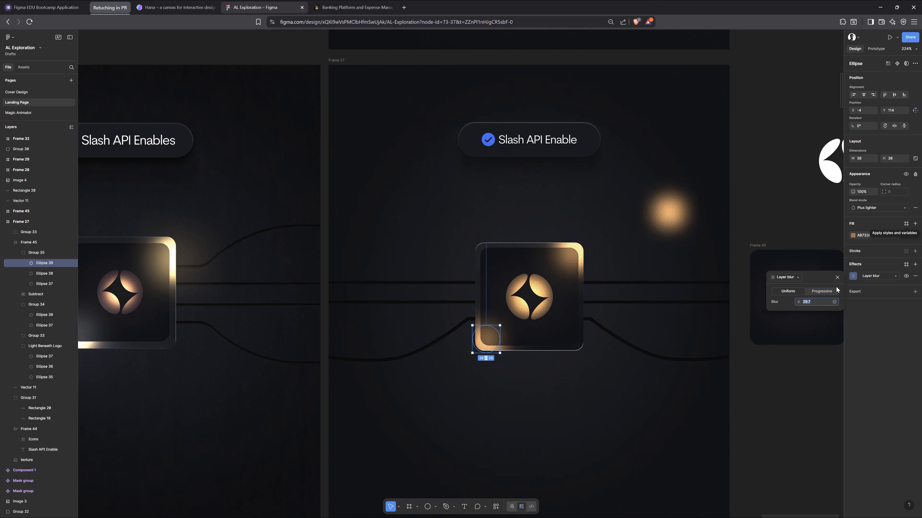
pyautogui.click(837, 277)
pyautogui.click(793, 222)
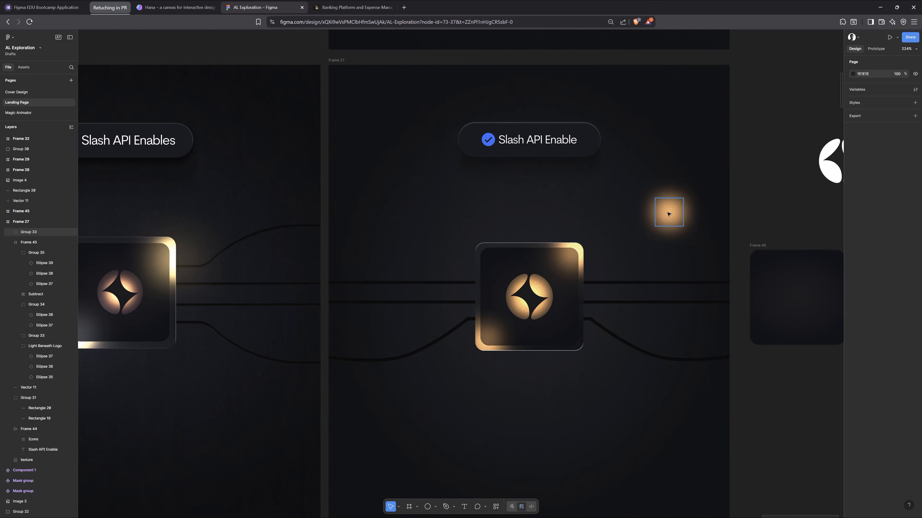
# Step: Move the spare glow group out of Frame 27, beside the white star logo
pyautogui.moveTo(669, 214); pyautogui.dragTo(794, 158)
pyautogui.scroll(-2, 630, 180)
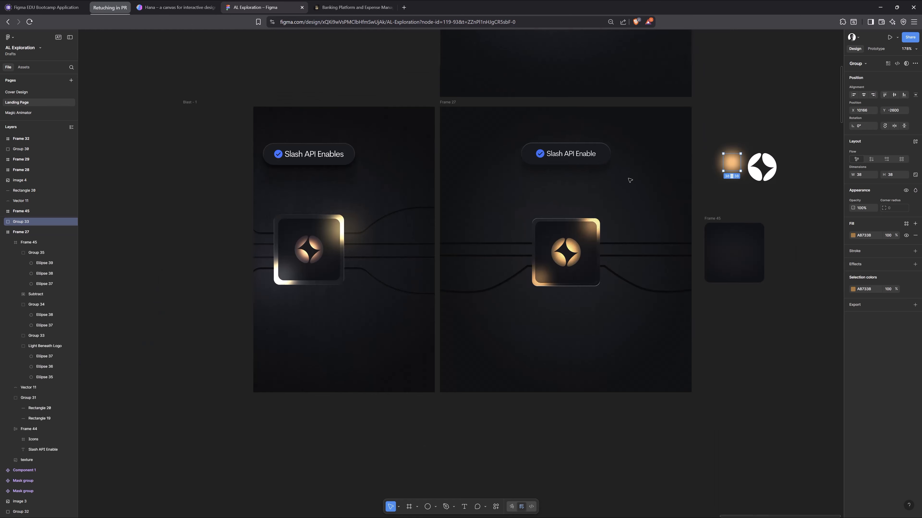
pyautogui.scroll(5, 334, 243)
# Step: Duplicate the front blurred circle in place at the chip's upper-right corner to strengthen the glow
pyautogui.press('space')
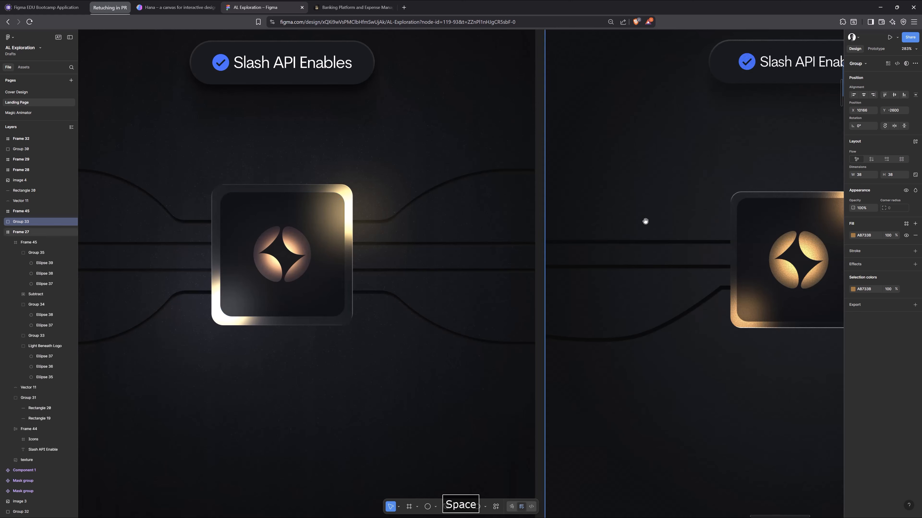
pyautogui.moveTo(645, 221); pyautogui.dragTo(420, 209)
pyautogui.keyDown('ctrl'); pyautogui.click(645, 211); pyautogui.keyUp('ctrl')
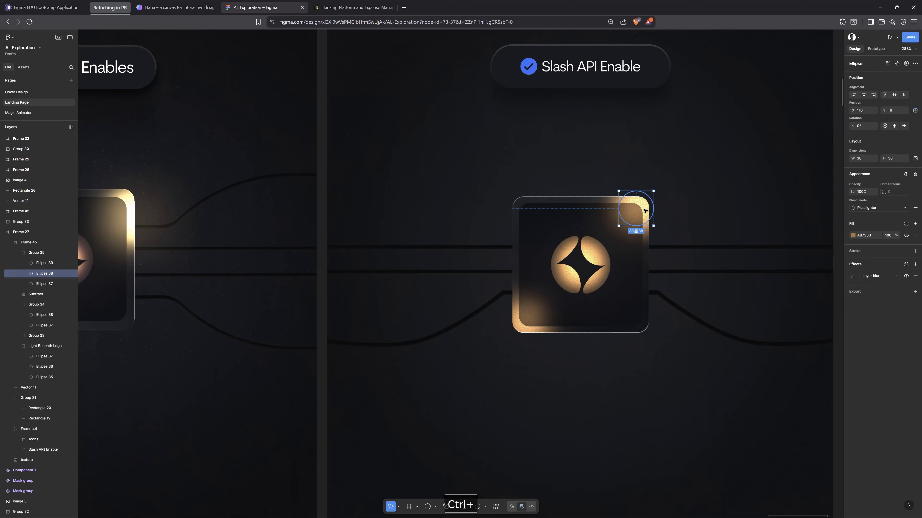
pyautogui.hotkey('ctrl', 'd')
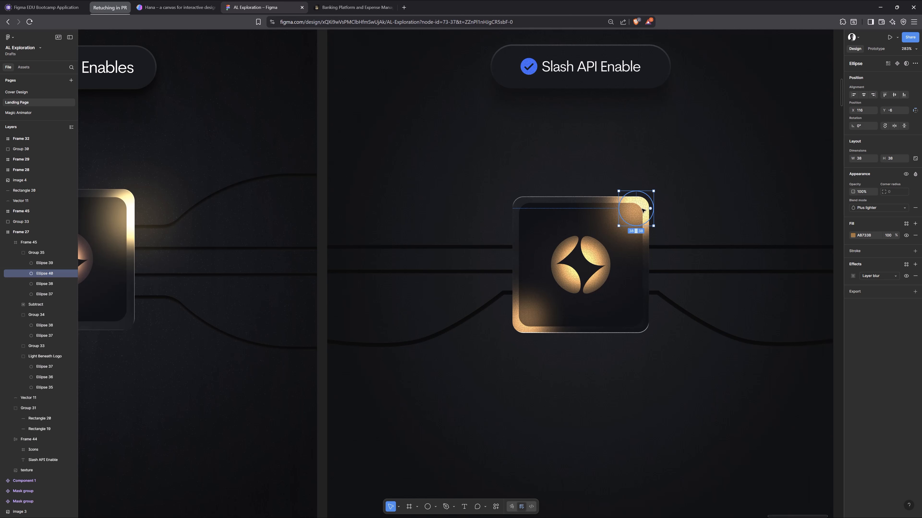
pyautogui.click(590, 362)
pyautogui.scroll(-2, 576, 357)
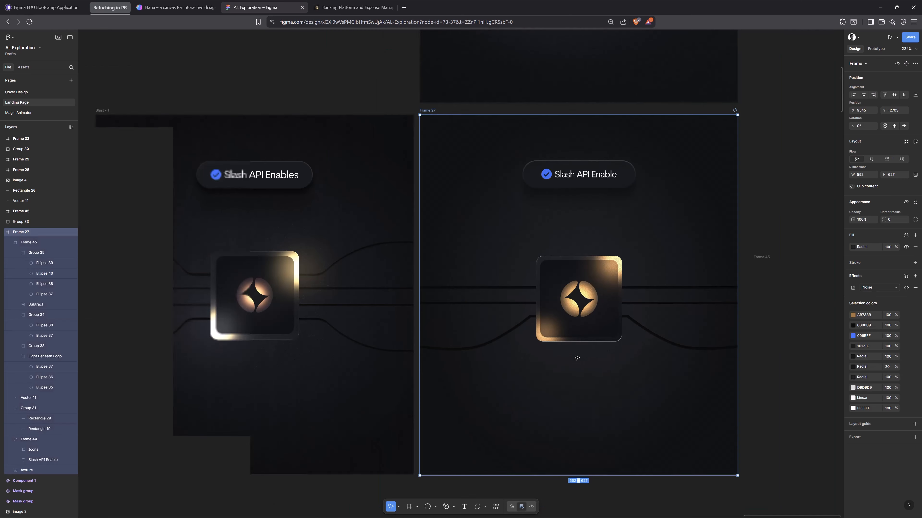
# Step: Copy the spare glow group from beside the star logo to the chip's upper-right corner in Frame 27 and send it to the back
pyautogui.click(777, 377)
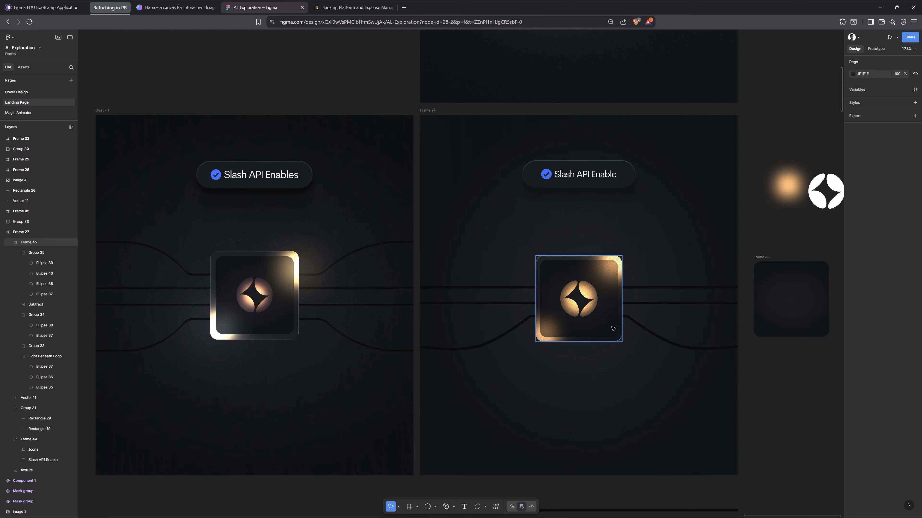
pyautogui.press('space')
pyautogui.moveTo(758, 303); pyautogui.dragTo(645, 305)
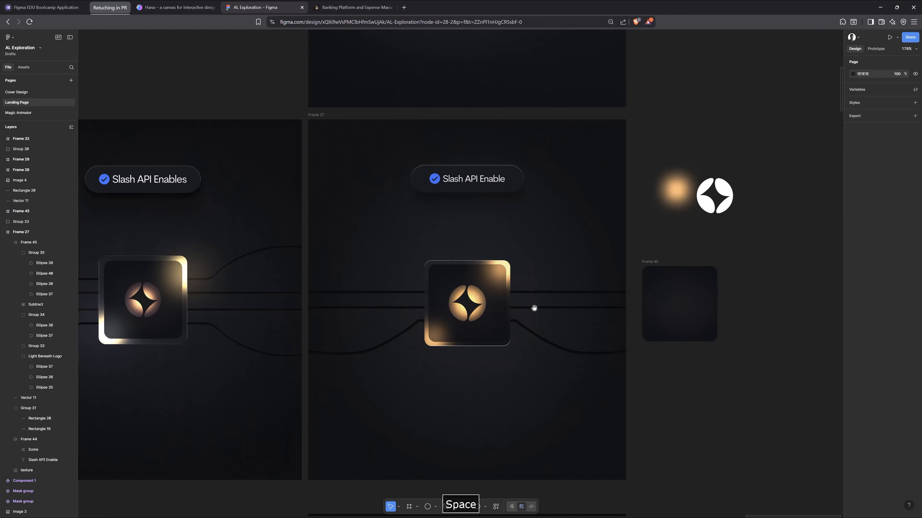
pyautogui.moveTo(533, 309); pyautogui.dragTo(601, 290)
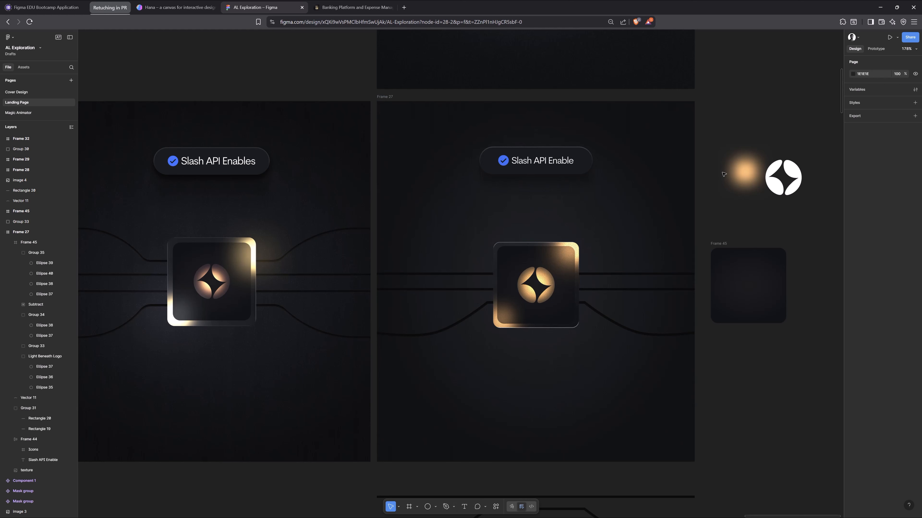
pyautogui.click(745, 171)
pyautogui.moveTo(704, 193); pyautogui.dragTo(593, 252)
pyautogui.hotkey('ctrl', 'shift', '[')
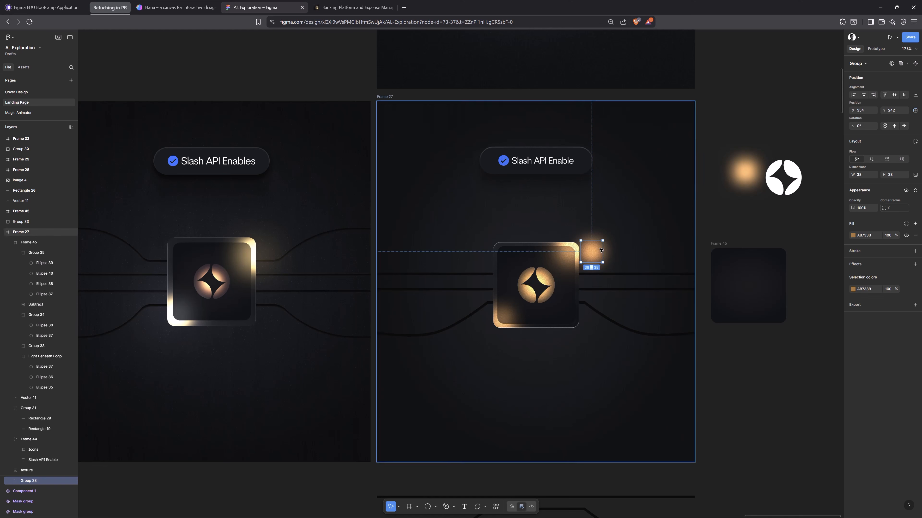
# Step: Nudge the glow copy horizontally to X 326 so it sits behind the chip's upper-right corner
pyautogui.hotkey('shift', 'Left')
pyautogui.hotkey('shift', 'Left')
pyautogui.hotkey('shift', 'Left')
pyautogui.hotkey('shift', 'Left')
pyautogui.hotkey('shift', 'Right')
pyautogui.hotkey('shift', 'Right')
pyautogui.hotkey('shift', 'Right')
pyautogui.hotkey('shift', 'Right')
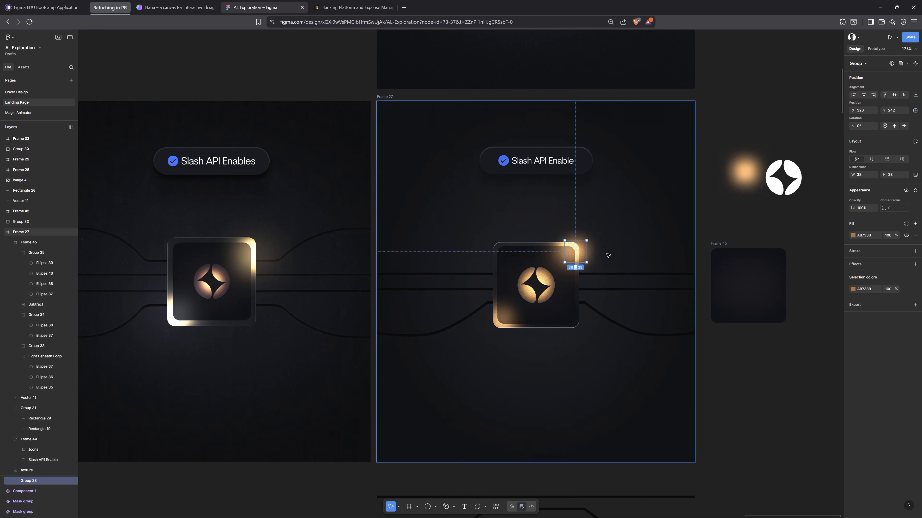
# Step: Adjust the layer blur of the second circle in the glow group inside the chip's upper-right corner
pyautogui.keyDown('ctrl'); pyautogui.click(580, 254); pyautogui.keyUp('ctrl')
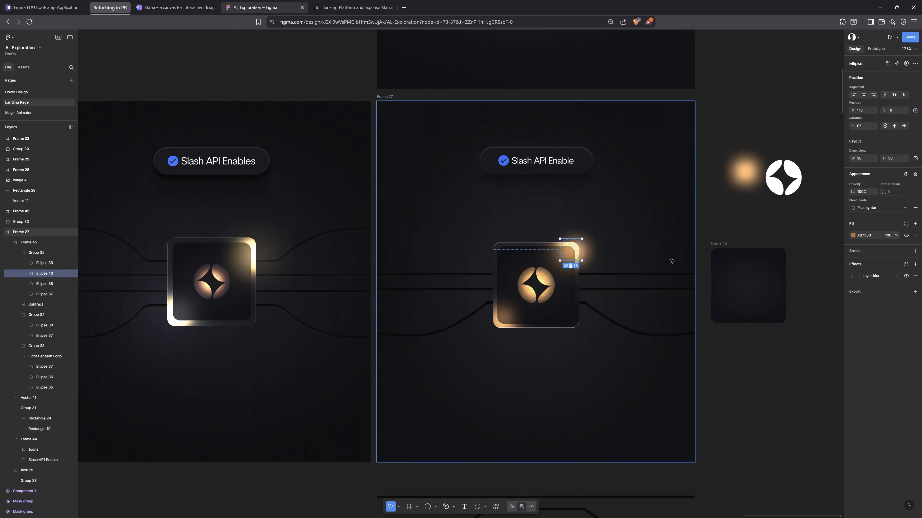
pyautogui.click(853, 276)
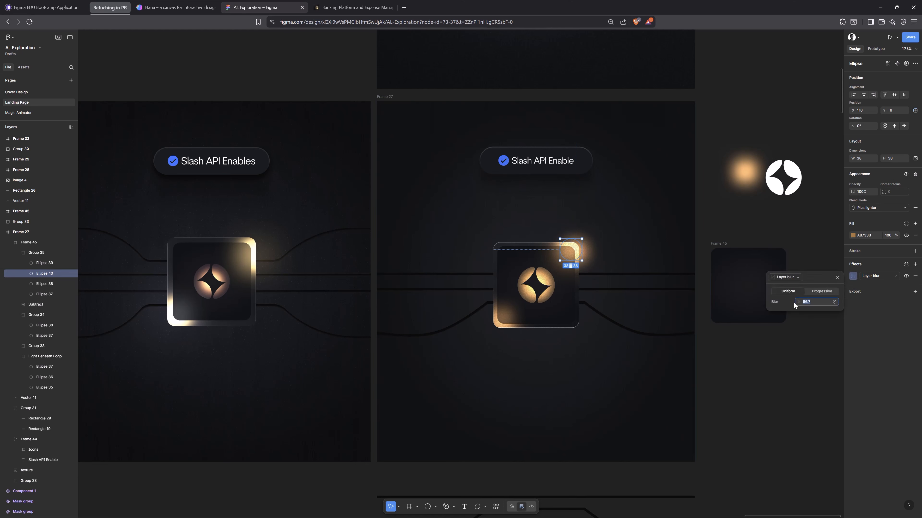
pyautogui.moveTo(798, 302); pyautogui.dragTo(198, 313)
pyautogui.click(836, 278)
pyautogui.scroll(2, 612, 242)
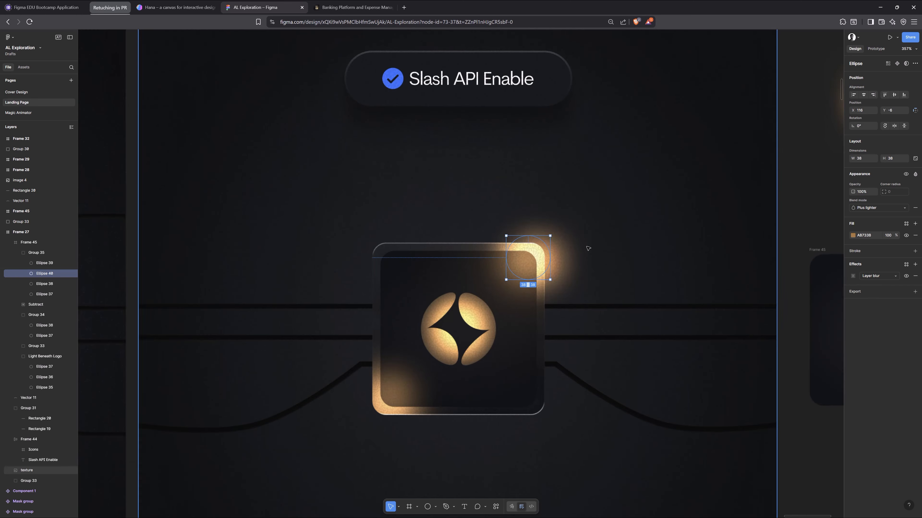
# Step: Move the whole chip frame up and aside within Frame 27 to uncover the glow group behind it
pyautogui.click(554, 255)
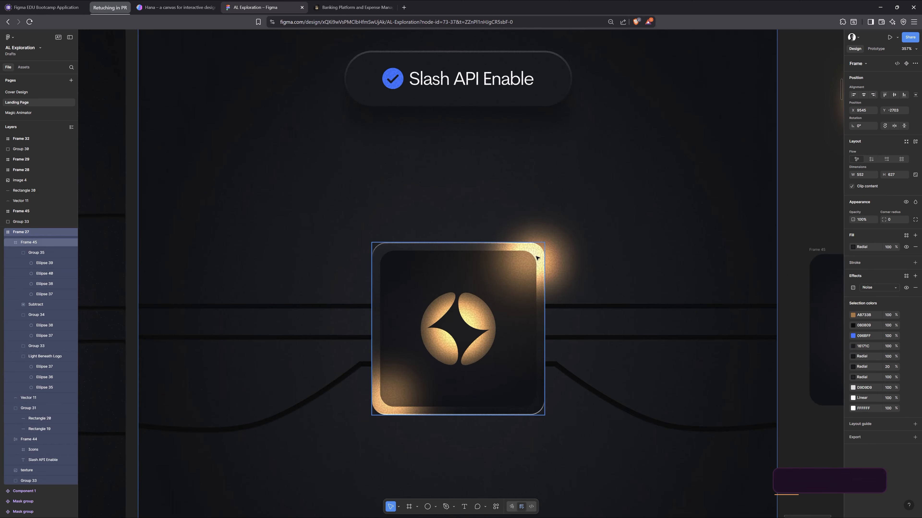
pyautogui.keyDown('ctrl'); pyautogui.click(558, 264); pyautogui.keyUp('ctrl')
pyautogui.click(527, 292)
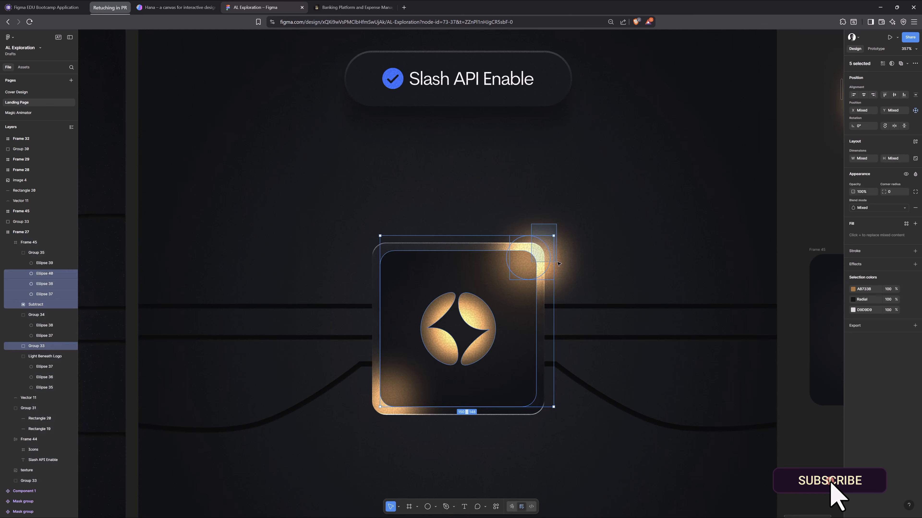
pyautogui.moveTo(527, 292); pyautogui.dragTo(365, 169)
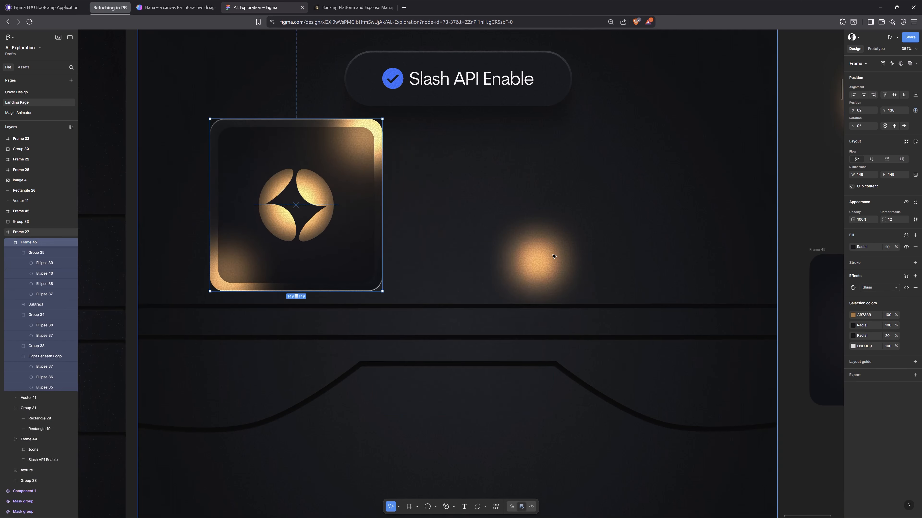
# Step: Reorder the uncovered glow group so it sits above the texture layer in Frame 27
pyautogui.keyDown('ctrl'); pyautogui.click(540, 262); pyautogui.keyUp('ctrl')
pyautogui.doubleClick(540, 262)
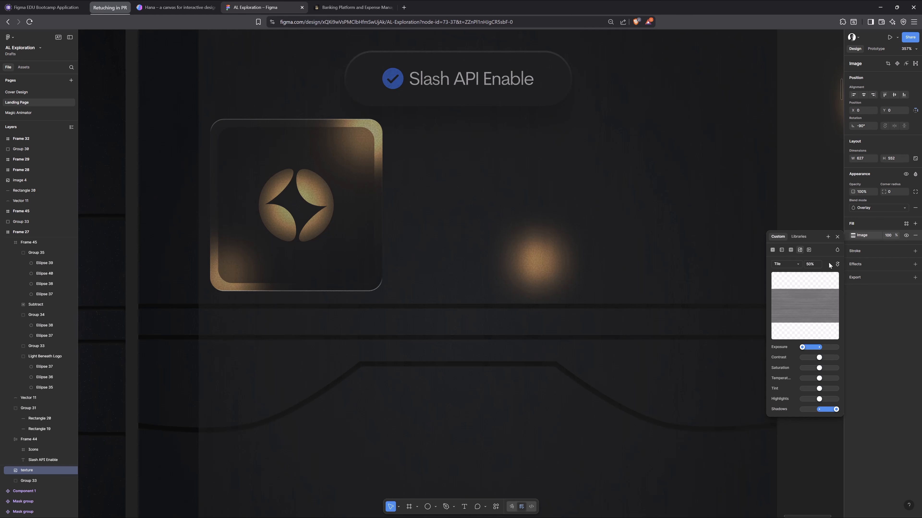
pyautogui.click(837, 237)
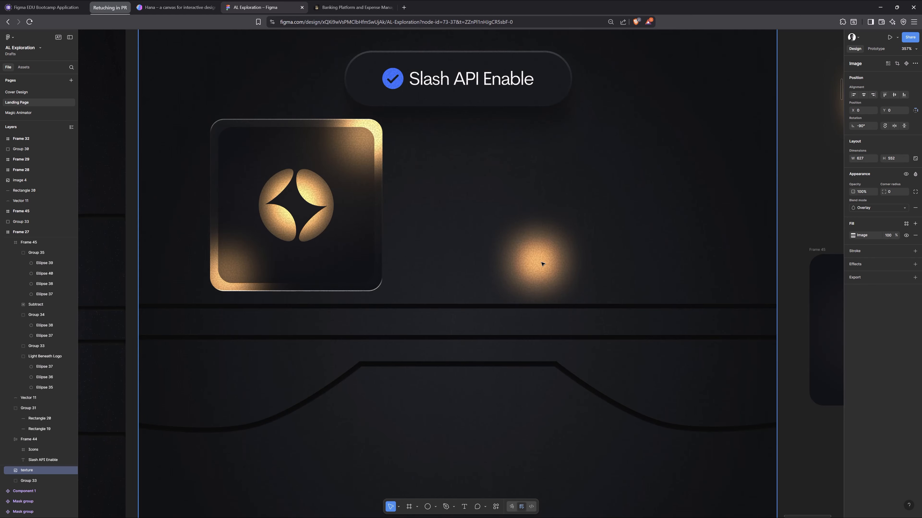
pyautogui.moveTo(28, 481); pyautogui.dragTo(28, 467)
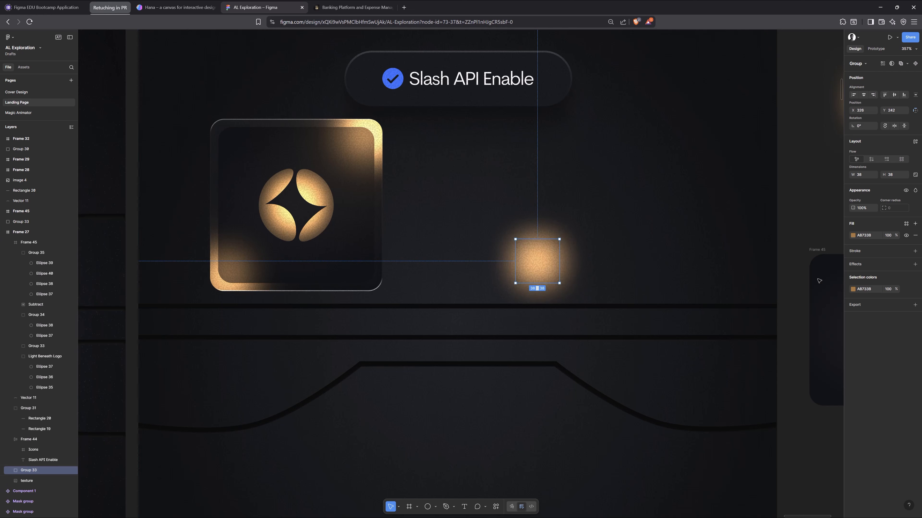
# Step: Raise the layer blur of the front circle in the uncovered glow group
pyautogui.keyDown('ctrl'); pyautogui.click(533, 266); pyautogui.keyUp('ctrl')
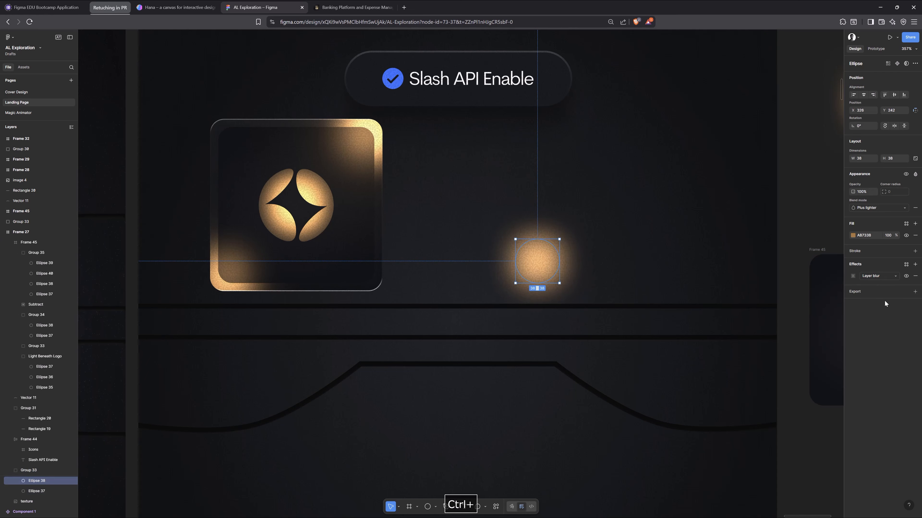
pyautogui.click(853, 276)
pyautogui.moveTo(798, 302); pyautogui.dragTo(901, 308)
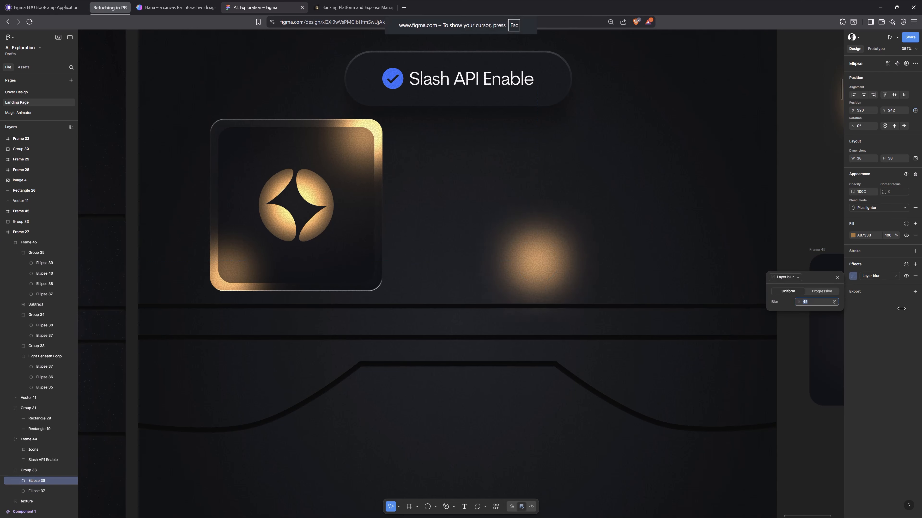
pyautogui.moveTo(21, 312); pyautogui.dragTo(48, 314)
pyautogui.click(837, 278)
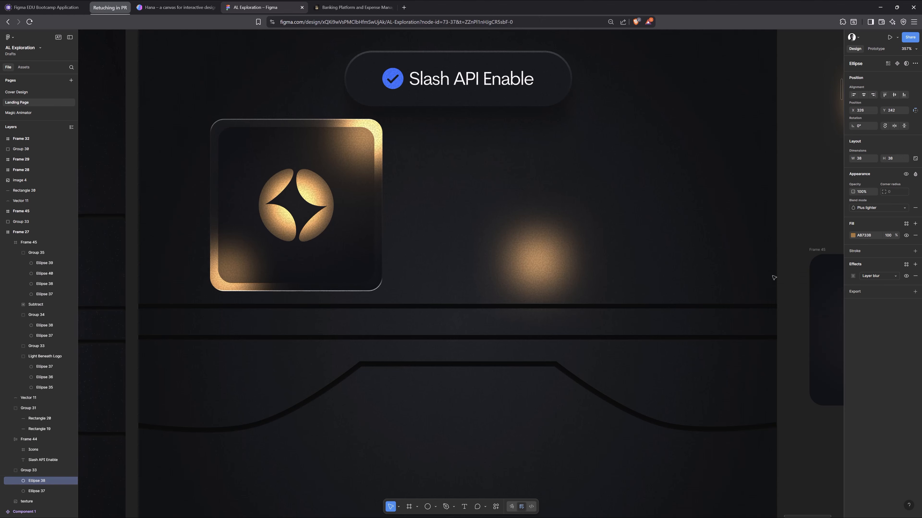
# Step: Center the chip frame horizontally and vertically in Frame 27
pyautogui.click(341, 233)
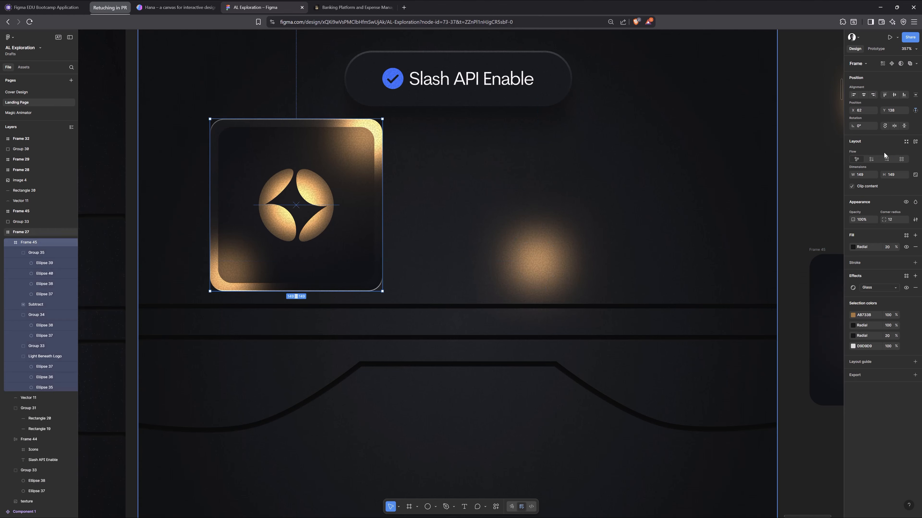
pyautogui.click(863, 95)
pyautogui.click(895, 95)
pyautogui.scroll(-5, 804, 152)
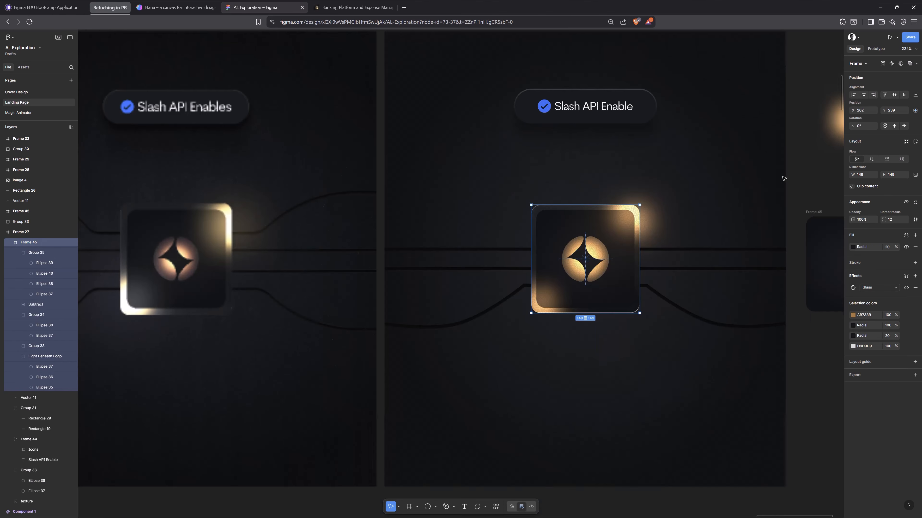
# Step: Copy the glow behind the chip's upper-right corner to its lower-left corner and set the copy's opacity to 60%
pyautogui.click(644, 224)
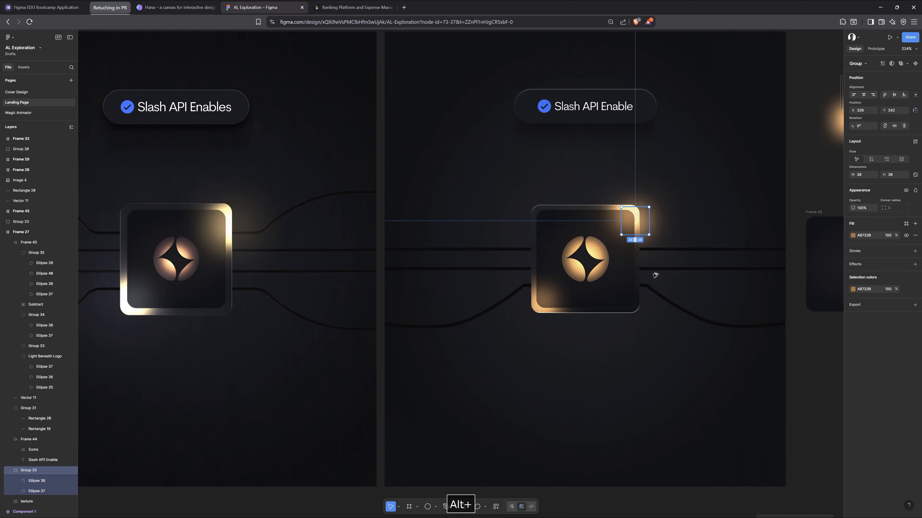
pyautogui.moveTo(645, 225); pyautogui.dragTo(530, 314)
pyautogui.press('5')
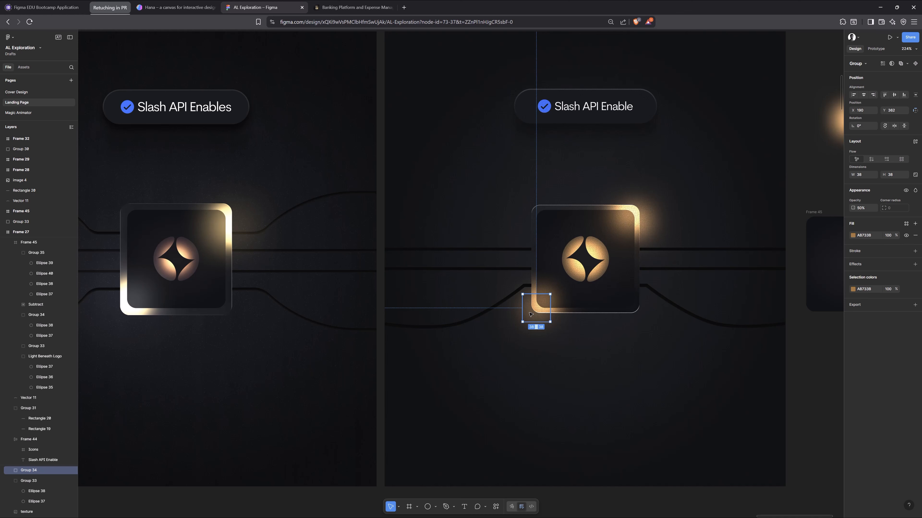
pyautogui.press('6')
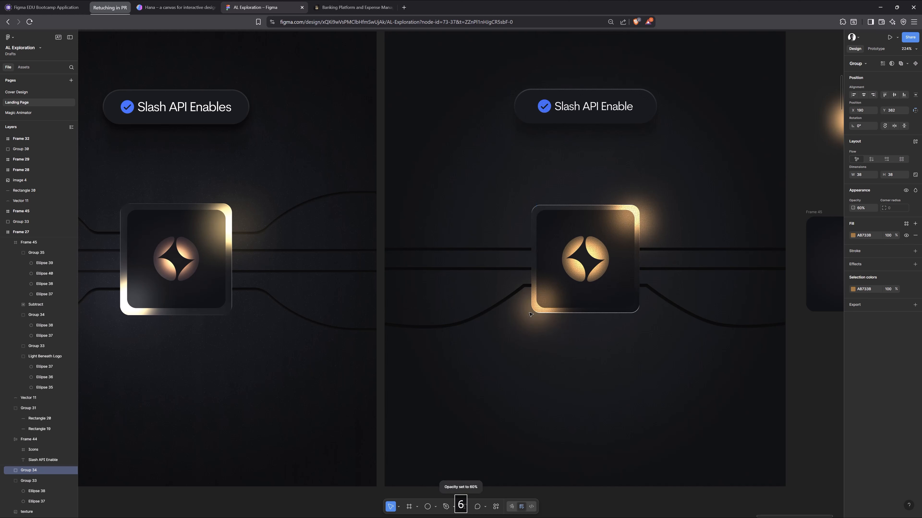
# Step: Set the opacity of the glow group behind the chip's upper-right corner to 40%
pyautogui.click(647, 217)
pyautogui.press('4')
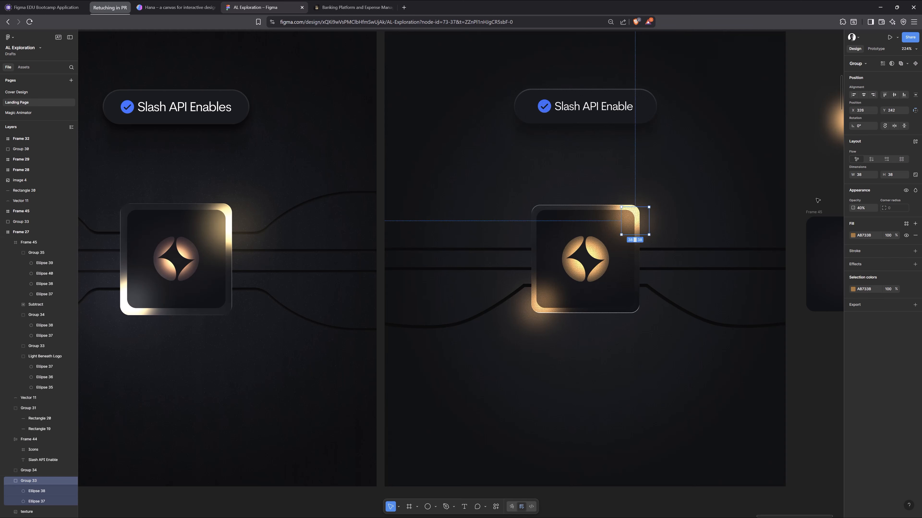
pyautogui.click(801, 181)
# Step: Delete the spare Frame 45 beside Frame 27 and move the spare glow and white star logo higher on the canvas
pyautogui.scroll(-3, 801, 181)
pyautogui.scroll(-2, 773, 193)
pyautogui.press('space')
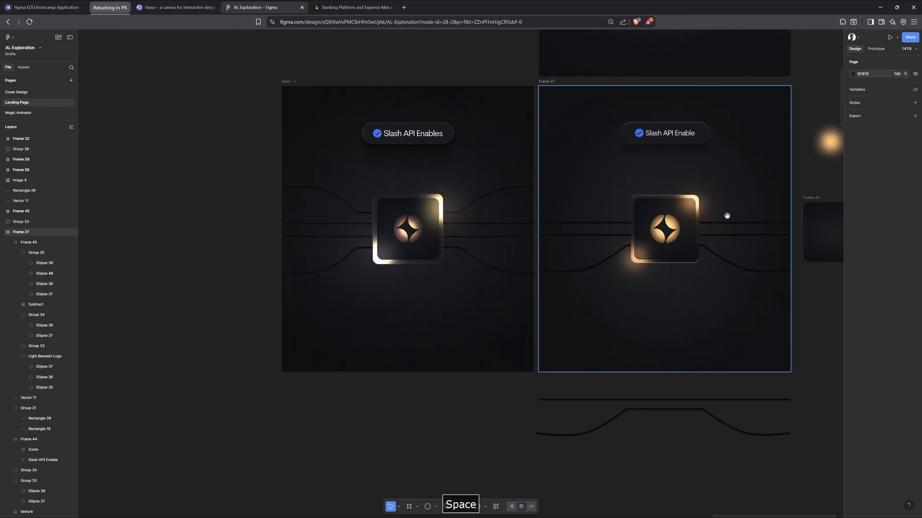
pyautogui.moveTo(724, 212); pyautogui.dragTo(621, 220)
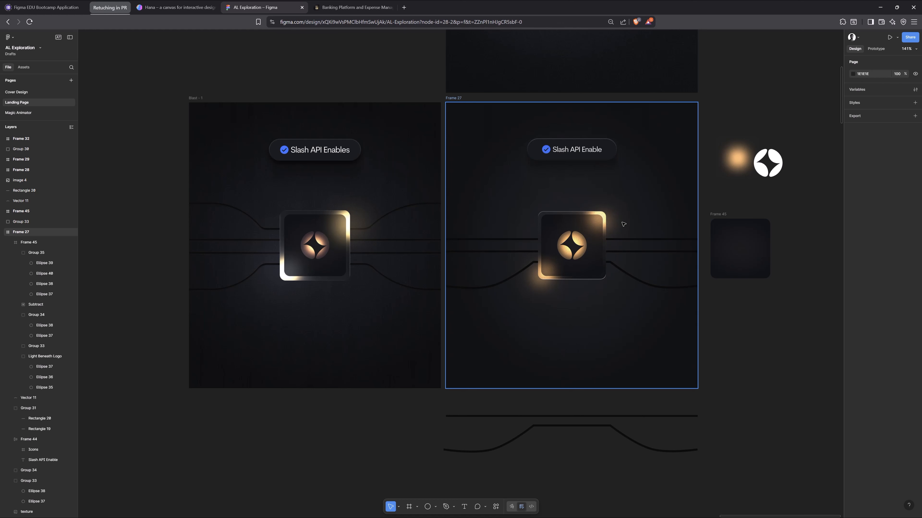
pyautogui.click(725, 215)
pyautogui.press('Delete')
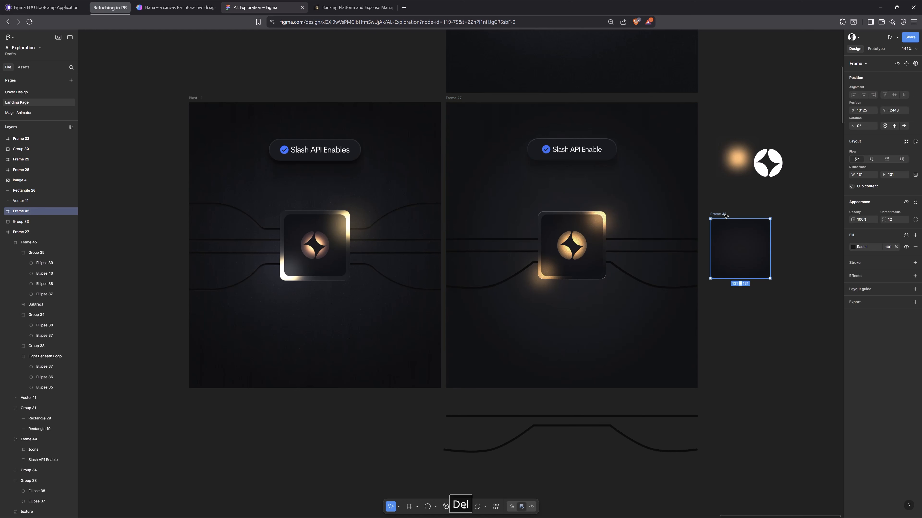
pyautogui.moveTo(783, 189); pyautogui.dragTo(723, 126)
pyautogui.moveTo(764, 172); pyautogui.dragTo(764, 77)
# Step: Copy the lower straight line behind the chip to the empty canvas beside Frame 27
pyautogui.press('space')
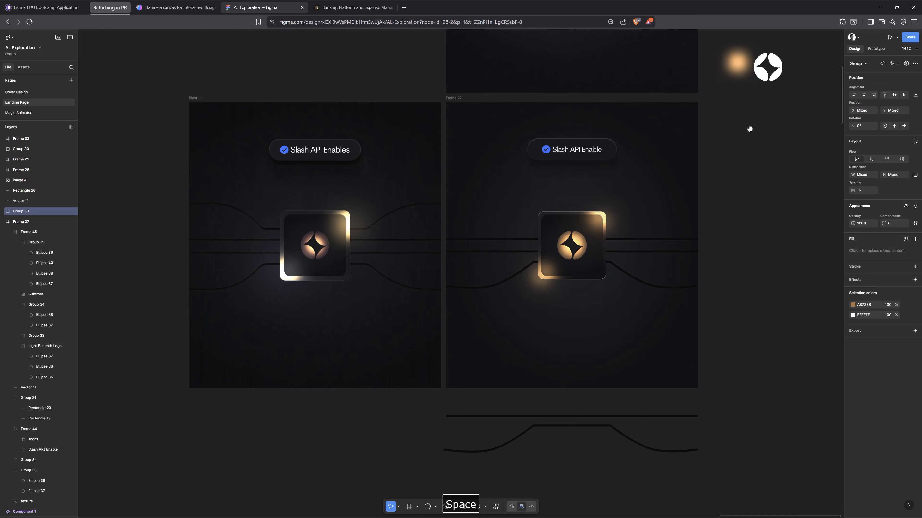
pyautogui.moveTo(750, 129); pyautogui.dragTo(610, 119)
pyautogui.keyDown('ctrl'); pyautogui.click(521, 243); pyautogui.keyUp('ctrl')
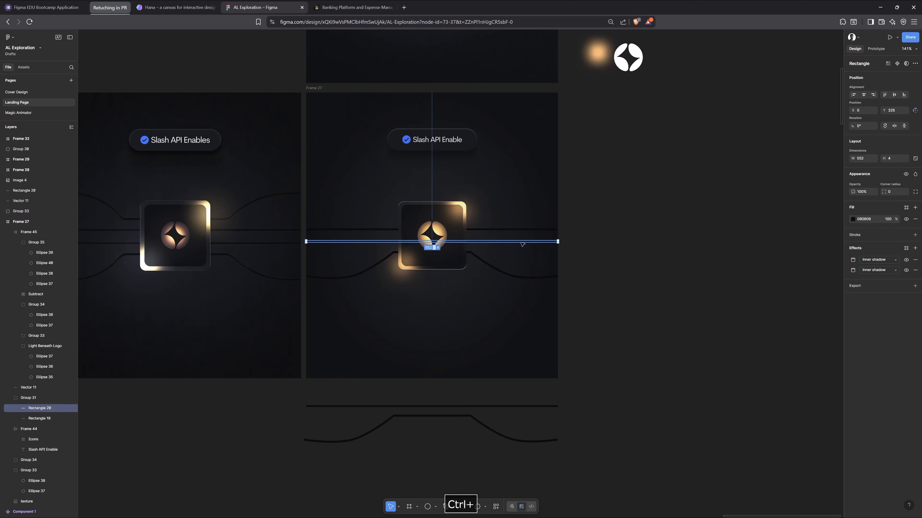
pyautogui.moveTo(526, 243); pyautogui.dragTo(795, 241)
pyautogui.press('space')
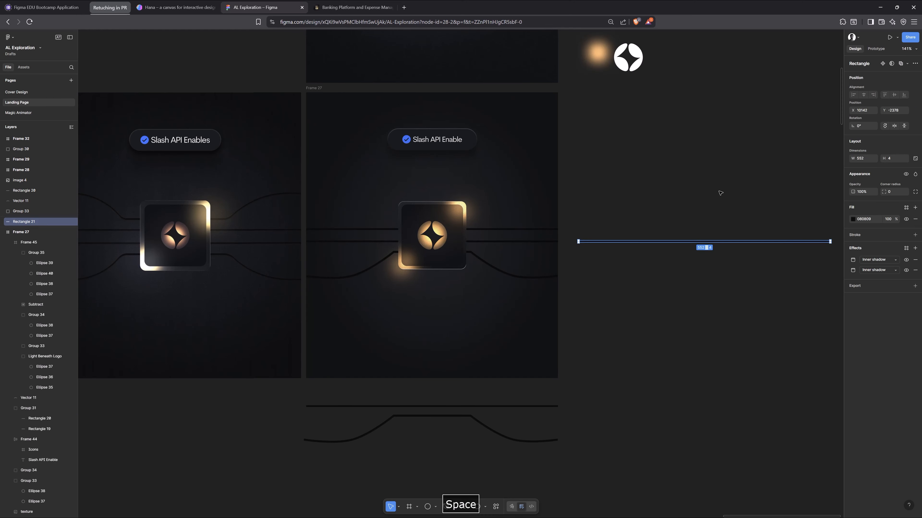
# Step: Copy the spare glow group onto the start of the line copy, centered vertically on the line
pyautogui.click(596, 61)
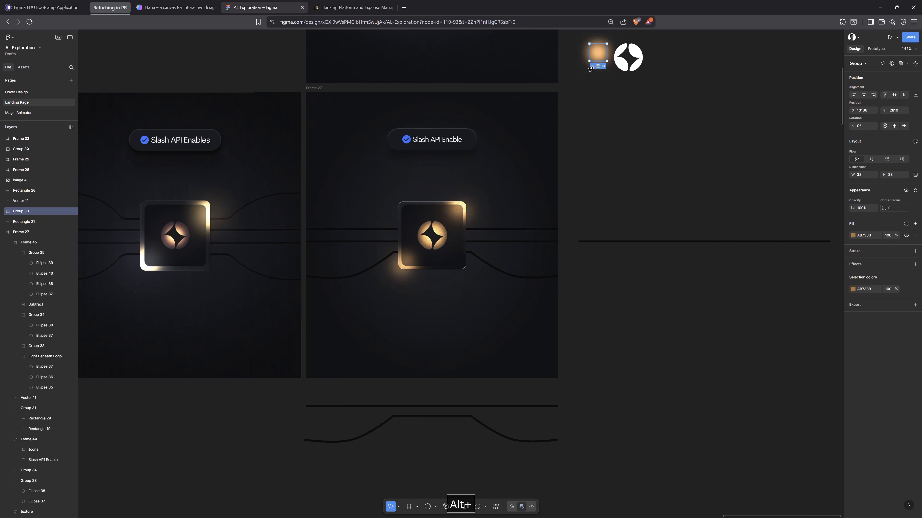
pyautogui.moveTo(597, 61); pyautogui.dragTo(584, 242)
pyautogui.scroll(5, 583, 242)
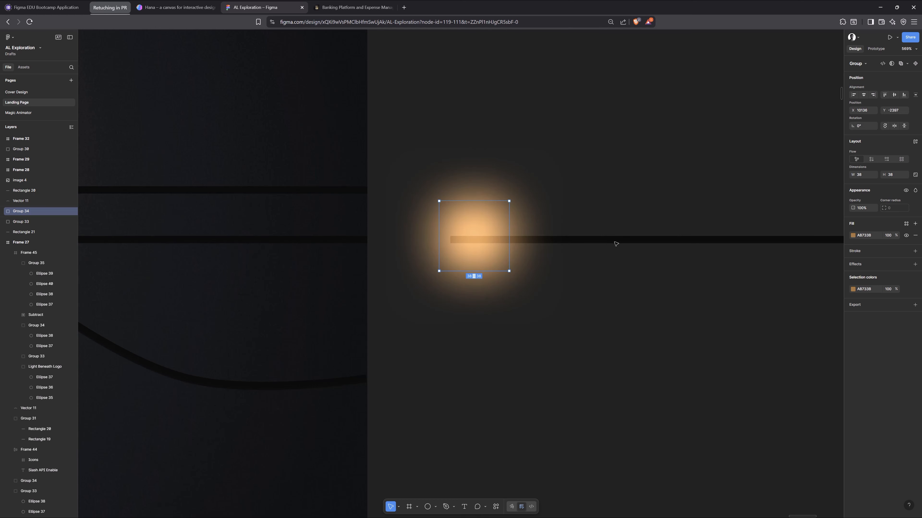
pyautogui.moveTo(484, 240); pyautogui.dragTo(475, 244)
# Step: Mask the glow copy with the line copy so the light shows only inside the line
pyautogui.keyDown('shift'); pyautogui.click(638, 242); pyautogui.keyUp('shift')
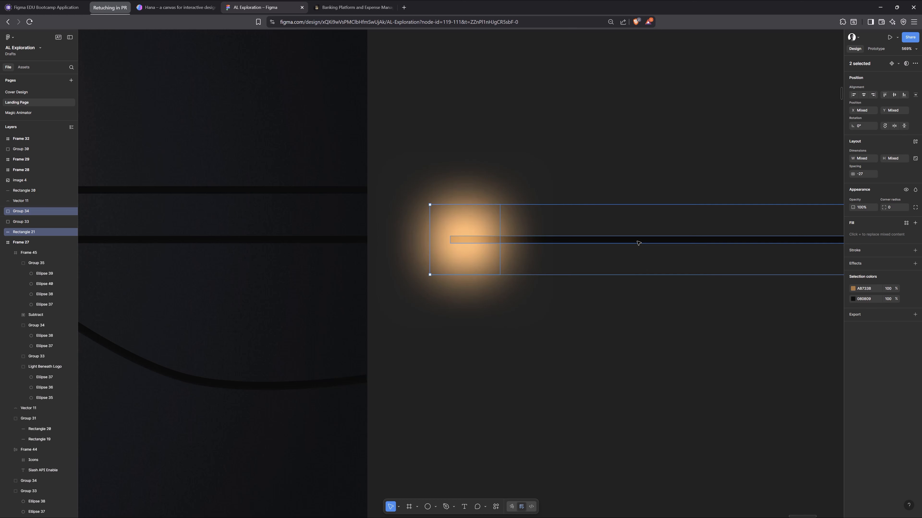
pyautogui.rightClick(638, 242)
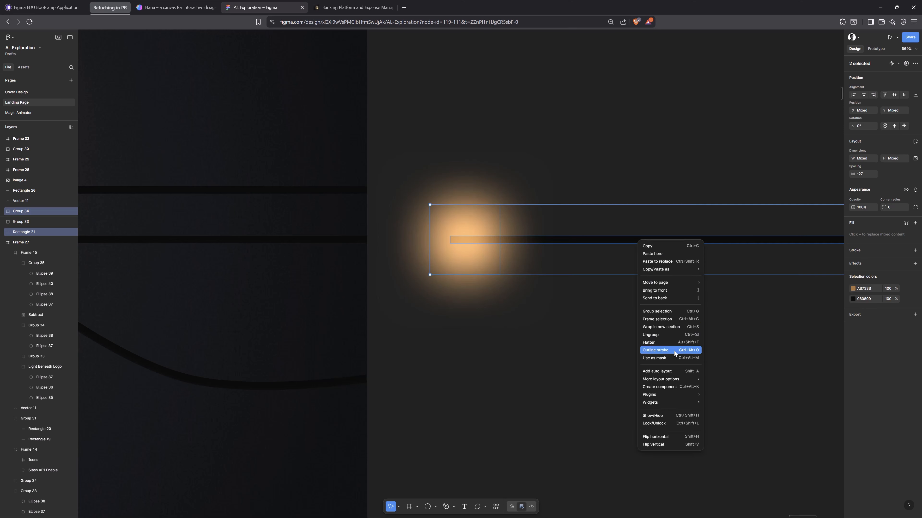
pyautogui.click(667, 358)
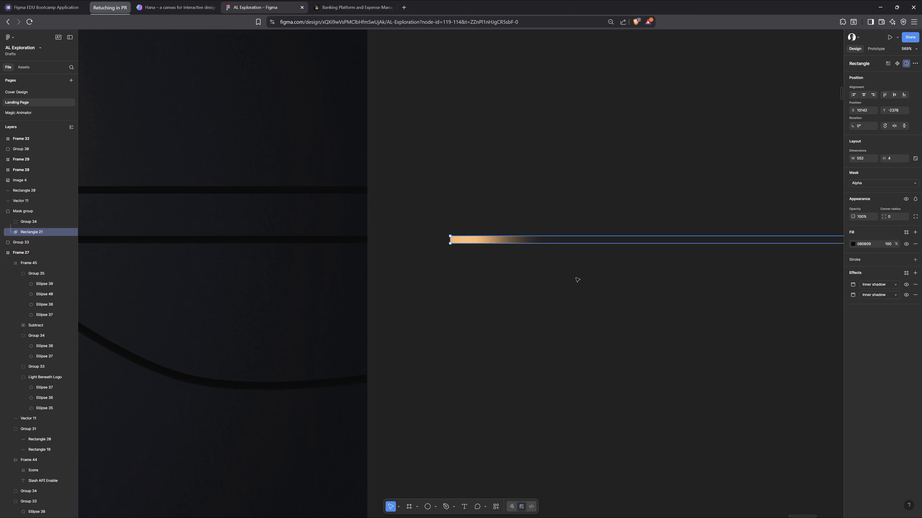
pyautogui.scroll(-3, 577, 280)
pyautogui.click(558, 199)
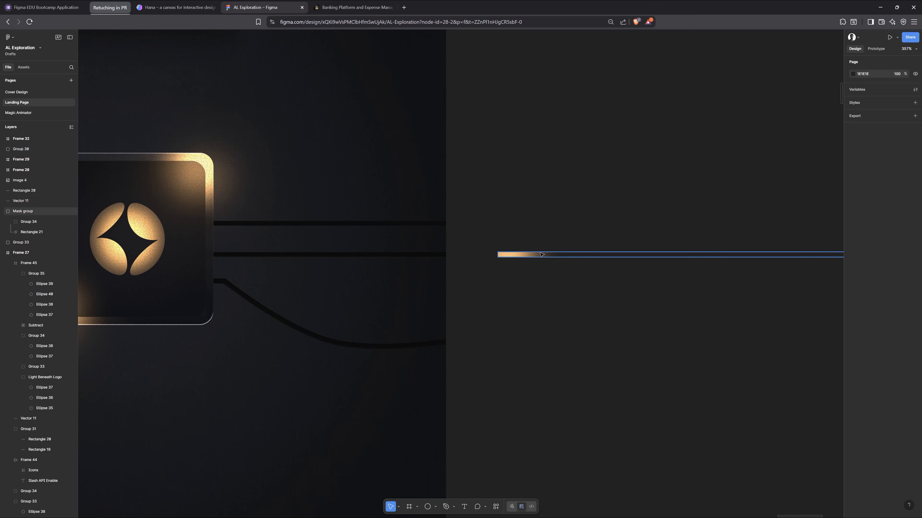
# Step: Duplicate the top glow ellipse inside the masked line and increase the copy's layer blur so the light fades farther along the line
pyautogui.click(517, 255)
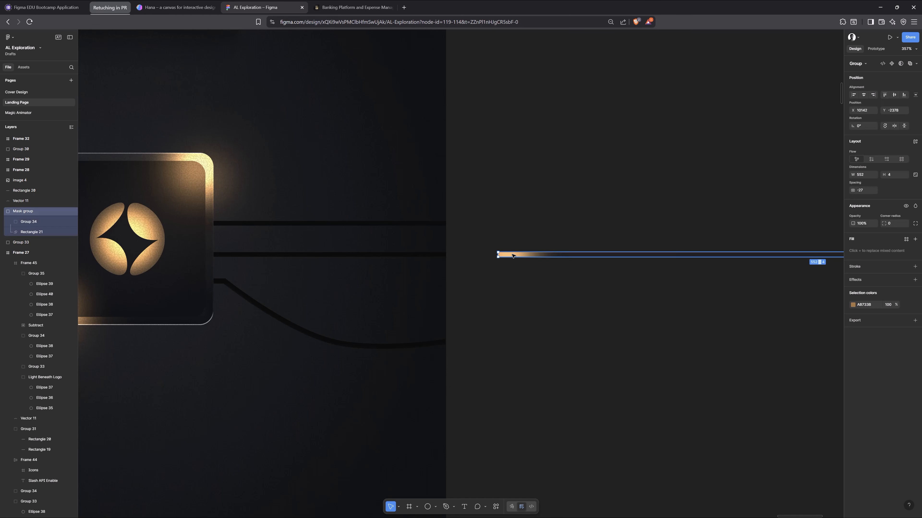
pyautogui.keyDown('ctrl'); pyautogui.click(513, 257); pyautogui.keyUp('ctrl')
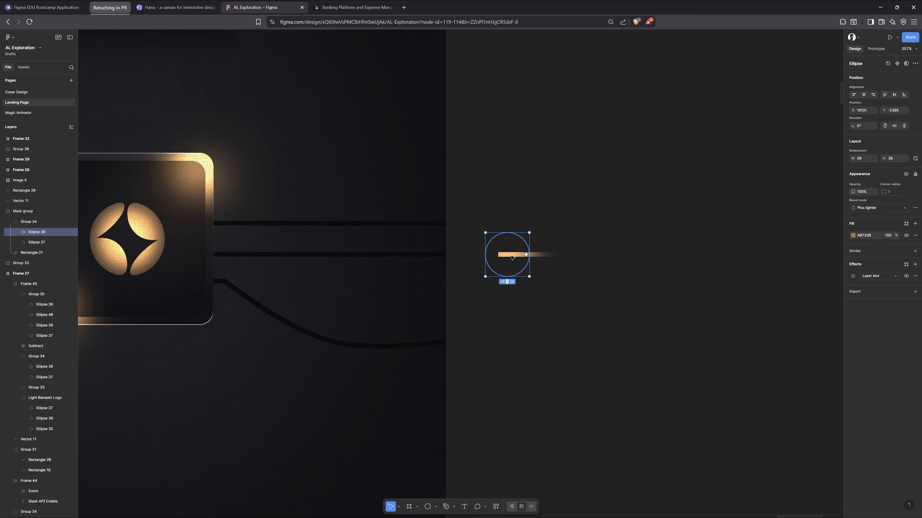
pyautogui.hotkey('ctrl', 'd')
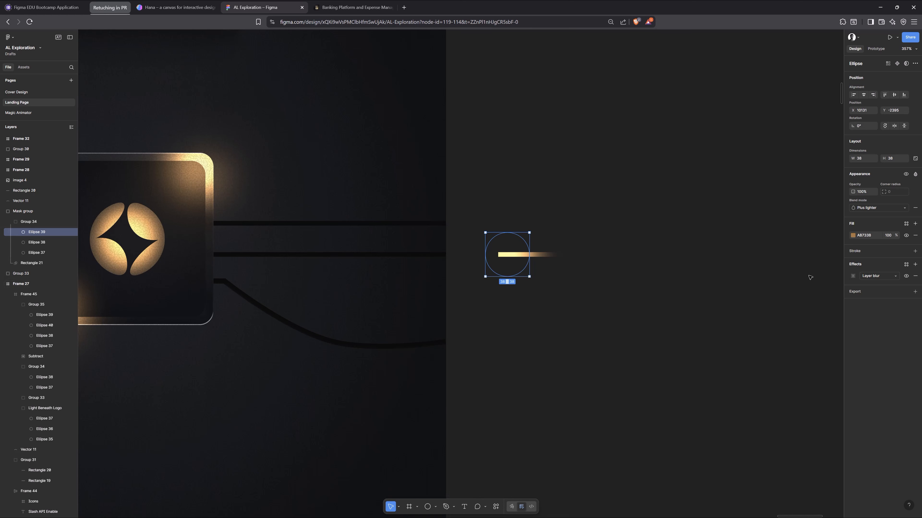
pyautogui.click(853, 276)
pyautogui.moveTo(799, 301); pyautogui.dragTo(281, 279)
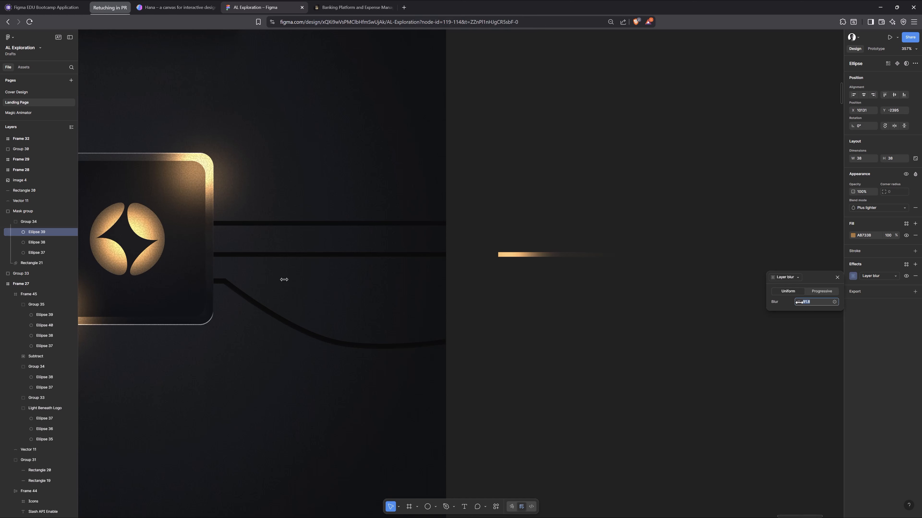
pyautogui.click(837, 277)
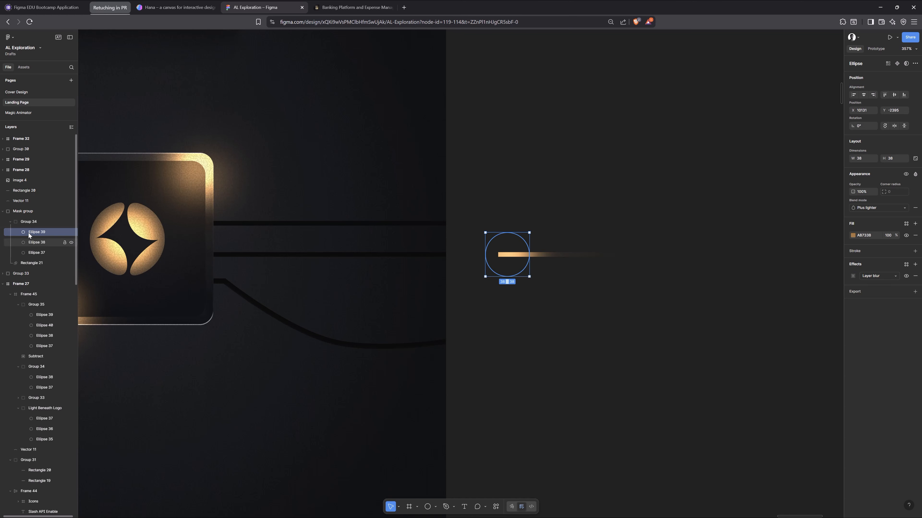
# Step: Rename the glow group inside the mask group as Light Travels
pyautogui.click(10, 222)
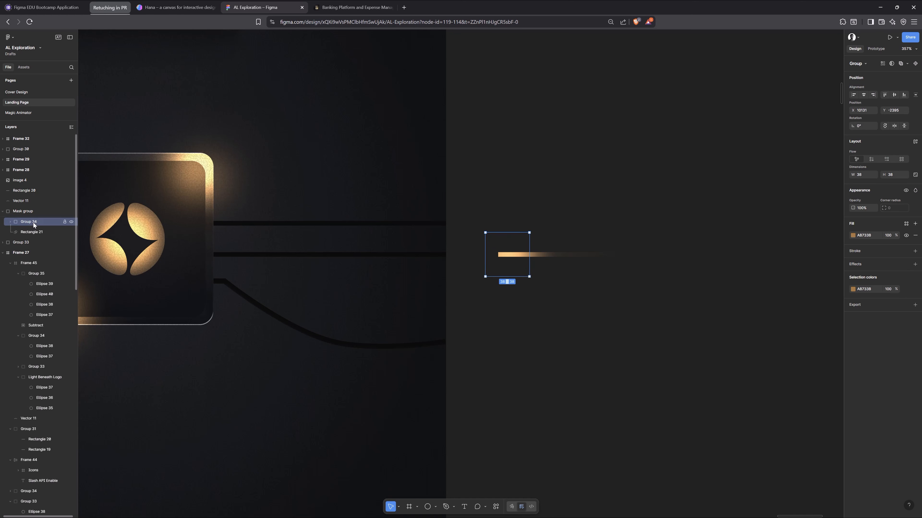
pyautogui.doubleClick(32, 222)
pyautogui.write('Li')
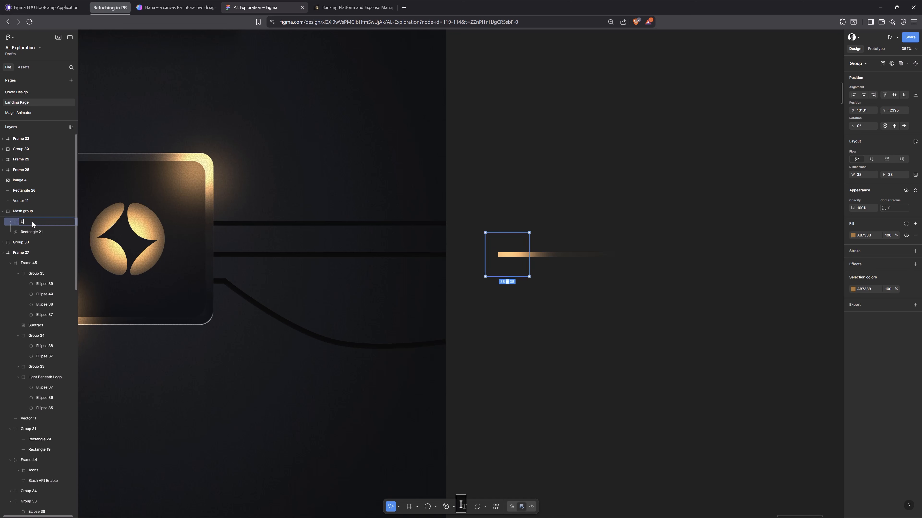
pyautogui.write('ght Travels')
pyautogui.press('Return')
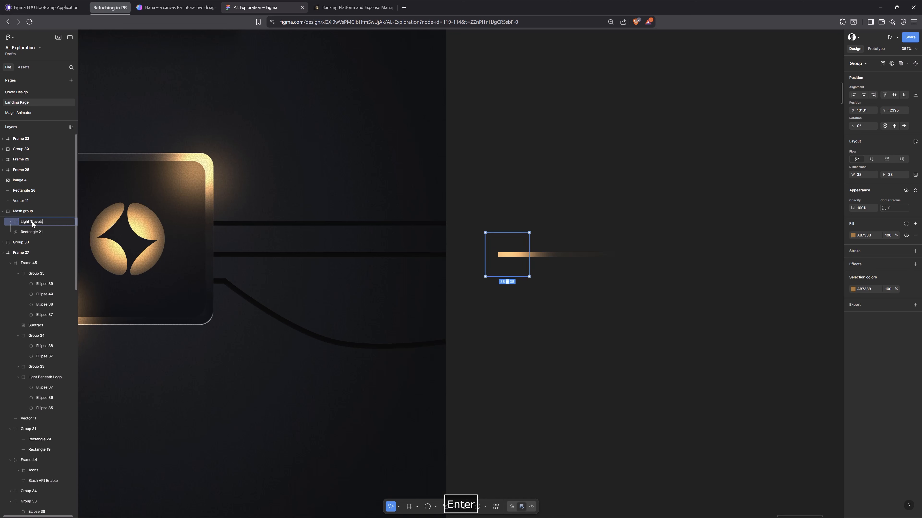
pyautogui.scroll(-3, 213, 248)
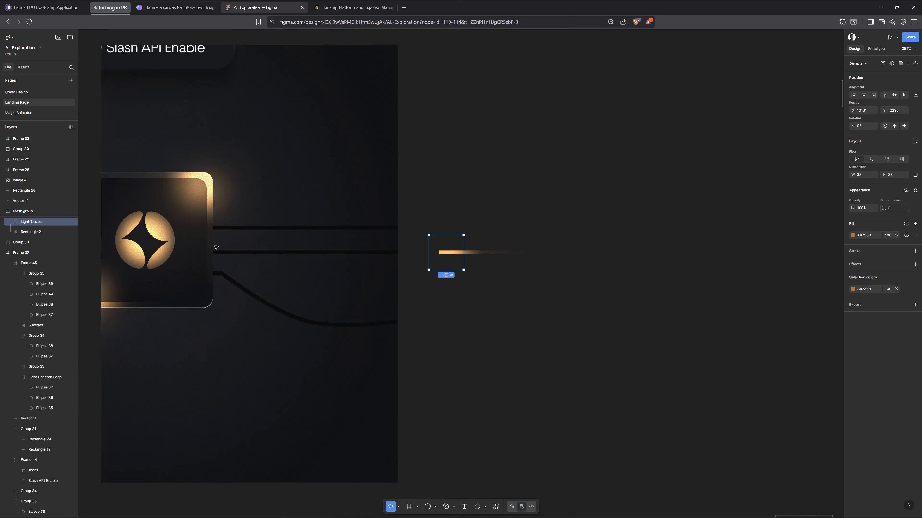
pyautogui.click(457, 264)
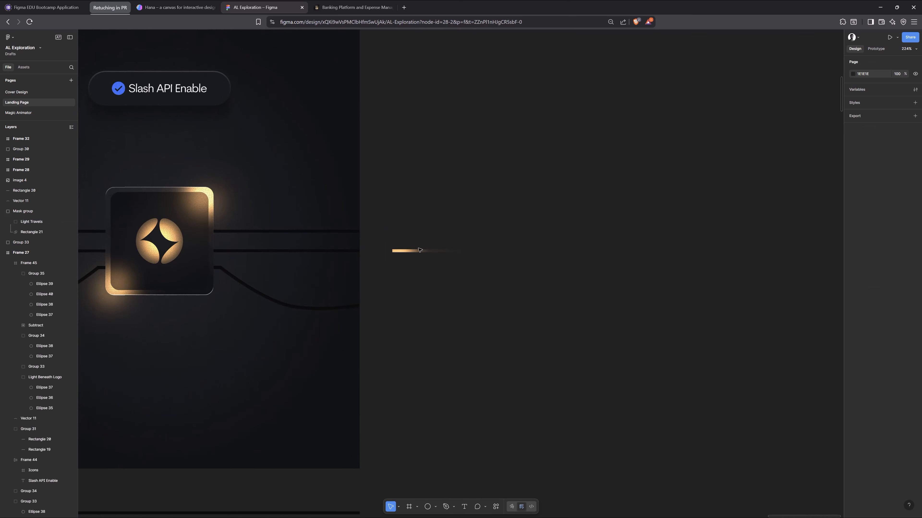
# Step: Rename the mask group holding the lit line as Starting Mask
pyautogui.click(412, 251)
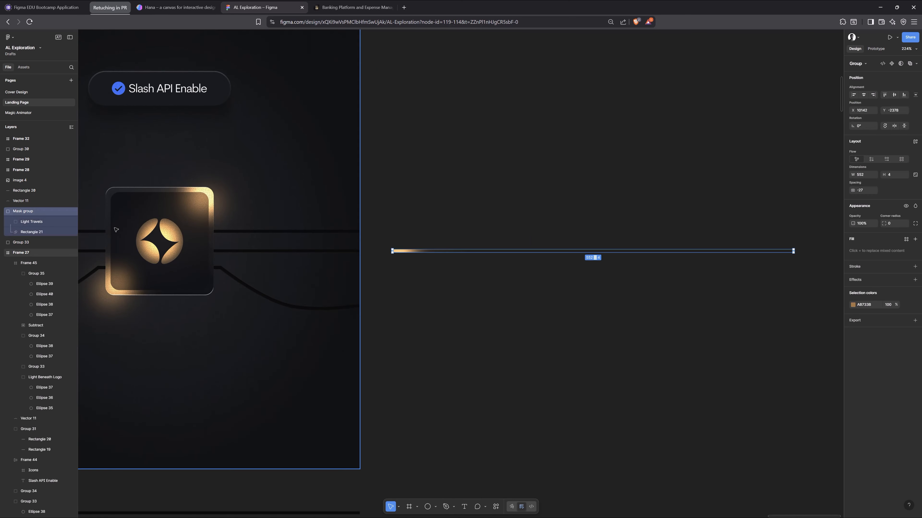
pyautogui.click(3, 212)
pyautogui.doubleClick(27, 211)
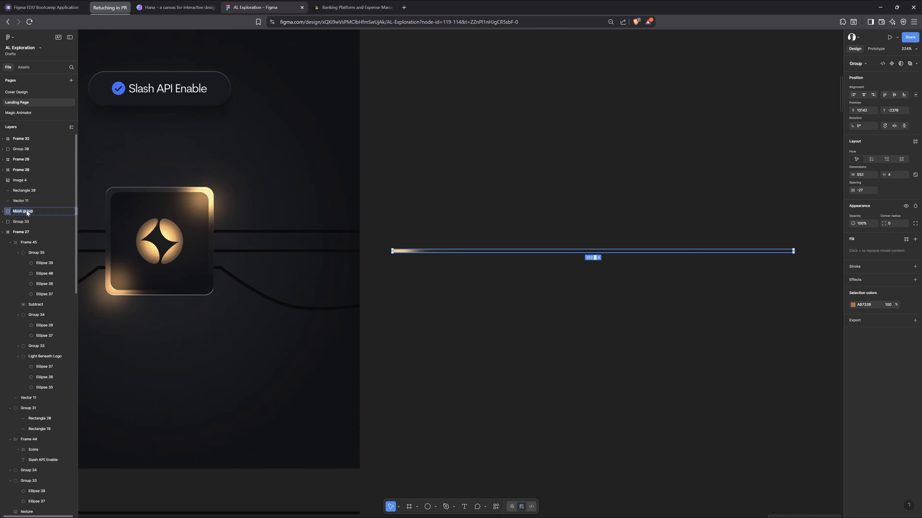
pyautogui.write('Starting Mask')
pyautogui.press('Return')
# Step: Duplicate Starting Mask and move the lower of the two layers 64 px down the canvas
pyautogui.hotkey('ctrl', 'd')
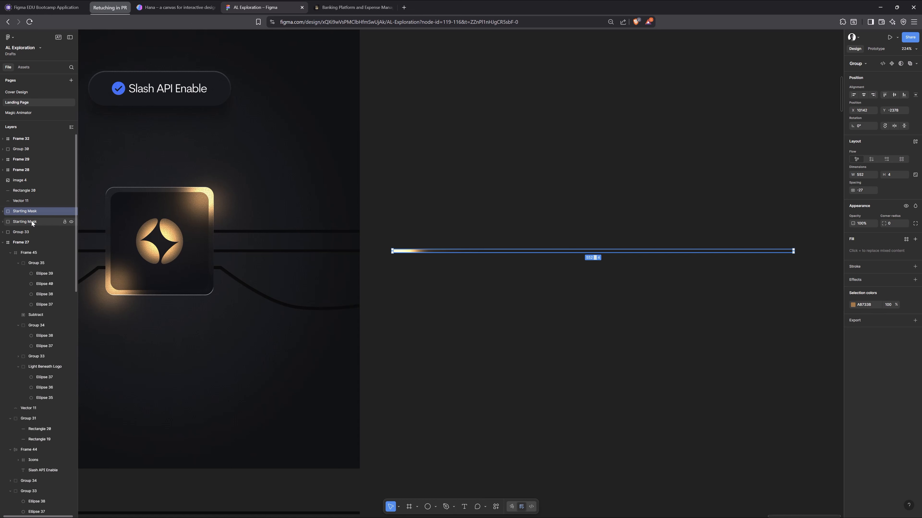
pyautogui.click(32, 222)
pyautogui.hotkey('shift', 'Down')
pyautogui.hotkey('shift', 'Down')
pyautogui.hotkey('shift', 'Down')
pyautogui.hotkey('shift', 'Down')
pyautogui.hotkey('shift', 'Down')
pyautogui.hotkey('shift', 'Down')
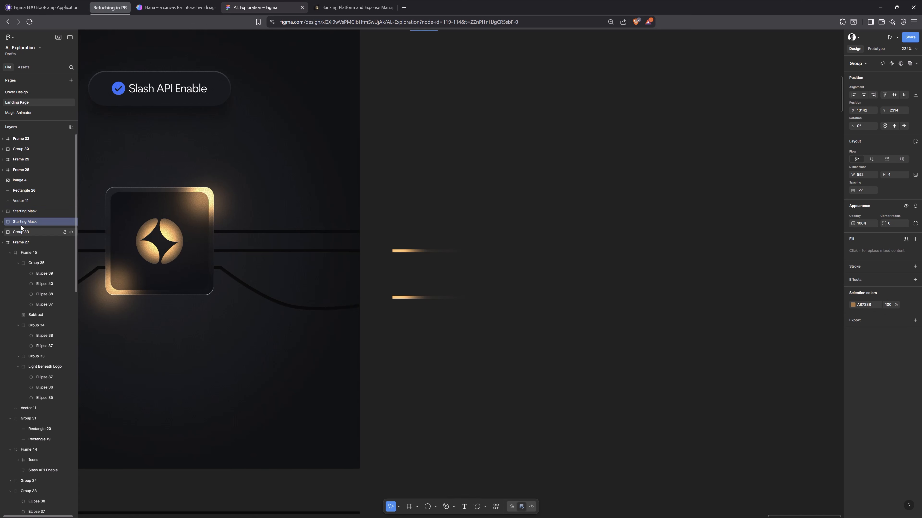
# Step: Rename the lower lit line's mask group as Finishing Mask
pyautogui.doubleClick(21, 222)
pyautogui.write('Fi')
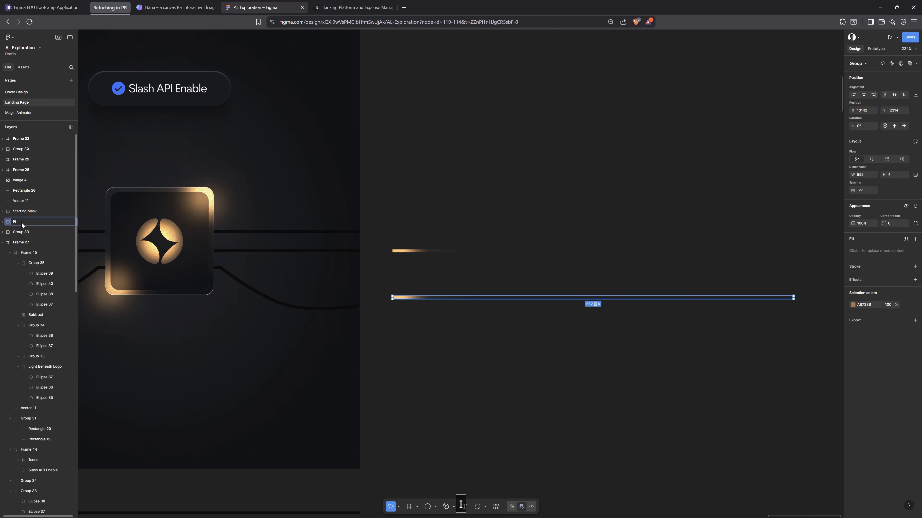
pyautogui.write('nishing Mask')
pyautogui.press('Return')
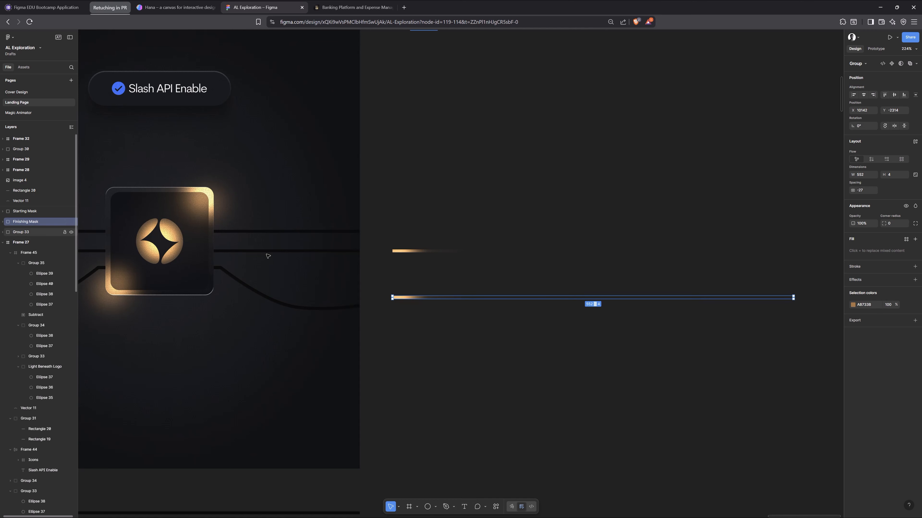
# Step: Move the Light Travels group in Starting Mask left to X 10031, before the start of the line
pyautogui.click(3, 212)
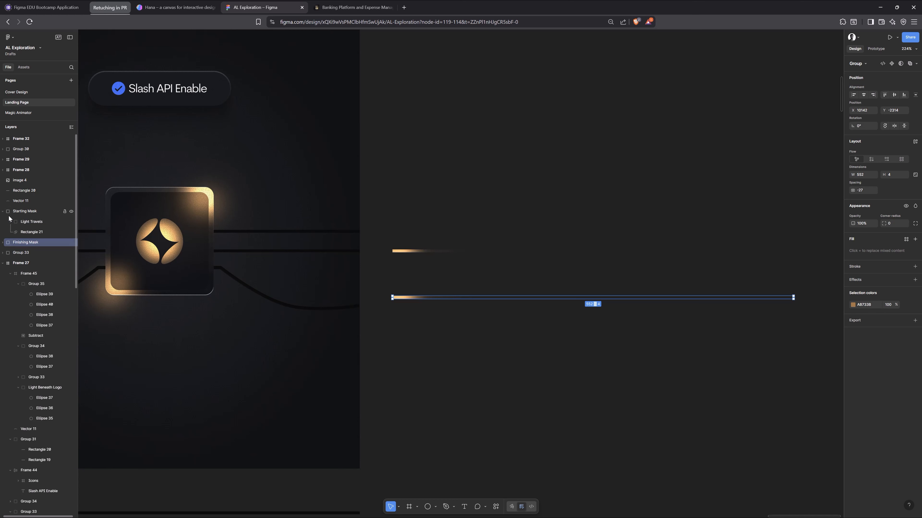
pyautogui.click(30, 222)
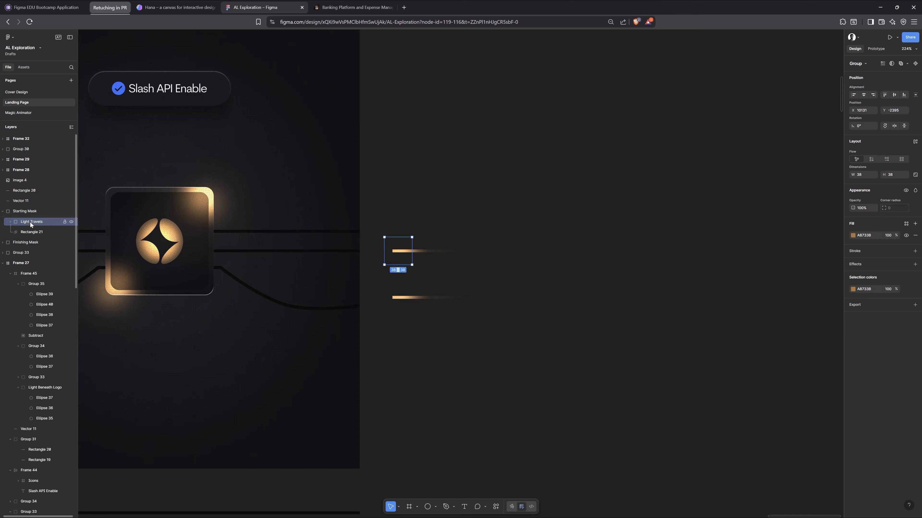
pyautogui.hotkey('shift', 'Left')
pyautogui.hotkey('shift', 'Left')
pyautogui.hotkey('shift', 'Left')
pyautogui.hotkey('shift', 'Left')
pyautogui.hotkey('shift', 'Left')
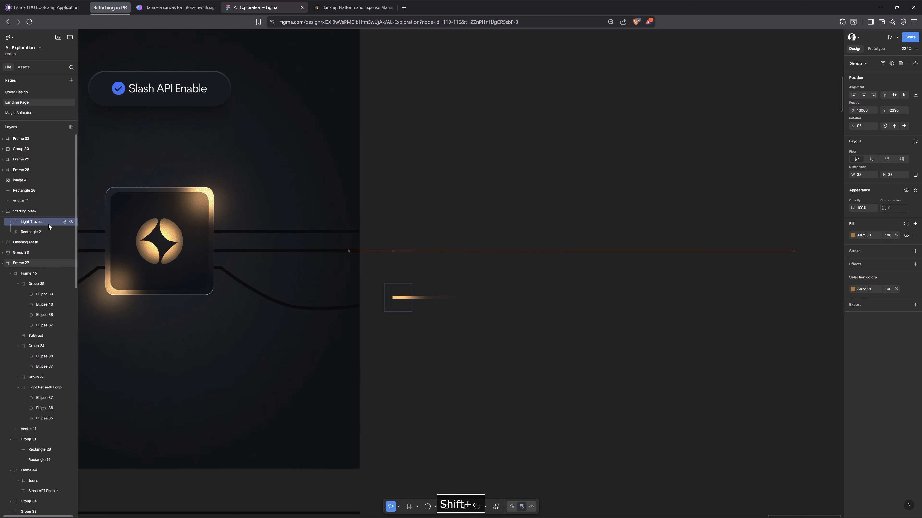
pyautogui.hotkey('shift', 'Left')
pyautogui.hotkey('shift', 'Left')
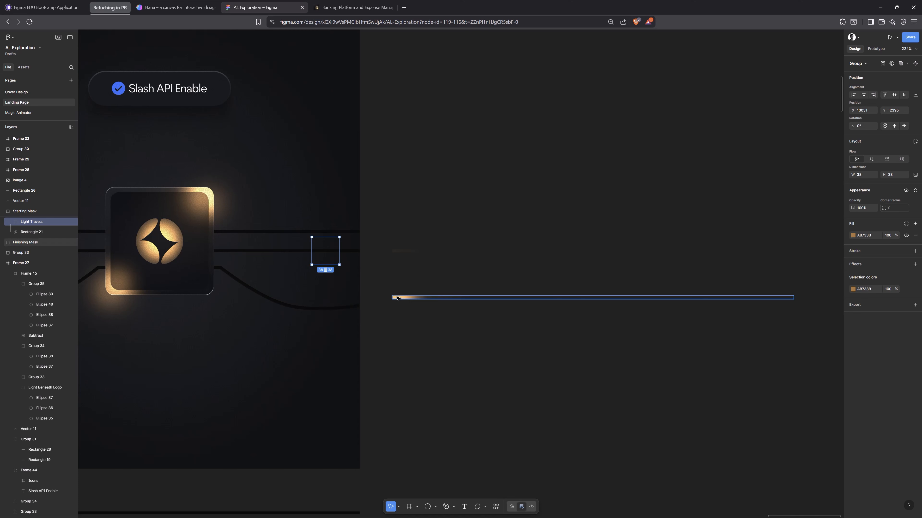
# Step: Move the Light Travels group in Finishing Mask right to X 10783, beyond the end of the line
pyautogui.click(3, 243)
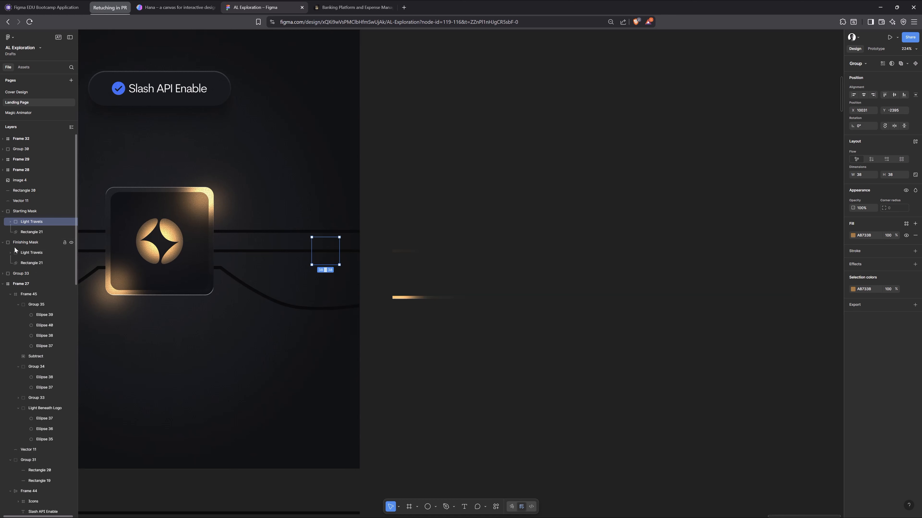
pyautogui.click(32, 253)
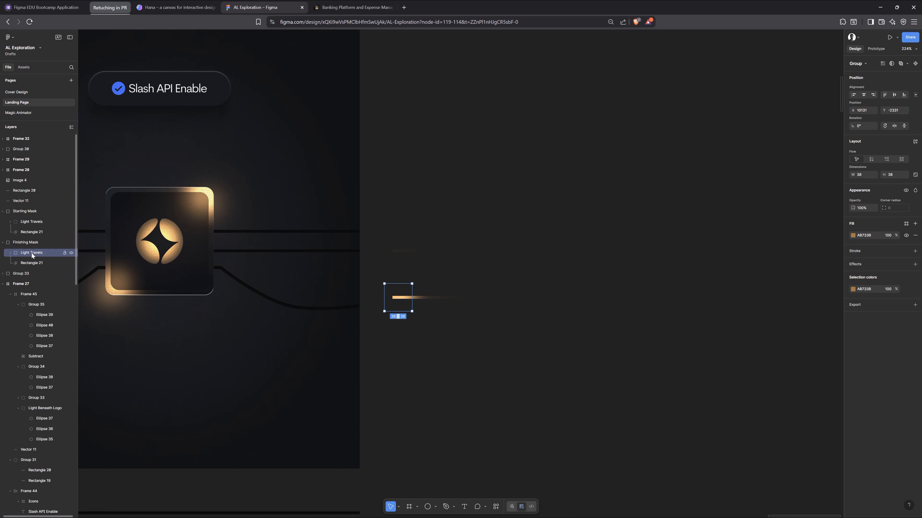
pyautogui.hotkey('shift', 'Right')
pyautogui.hotkey('shift', 'Right')
pyautogui.hotkey('shift', 'Right')
pyautogui.hotkey('shift', 'Right')
pyautogui.hotkey('shift', 'Right')
pyautogui.hotkey('shift', 'Right')
pyautogui.hotkey('shift', 'Right')
pyautogui.hotkey('shift', 'Right')
pyautogui.hotkey('shift', 'Right')
pyautogui.hotkey('shift', 'Right')
pyautogui.hotkey('shift', 'Right')
pyautogui.hotkey('shift', 'Right')
pyautogui.hotkey('shift', 'Right')
pyautogui.hotkey('shift', 'Right')
pyautogui.hotkey('shift', 'Right')
pyautogui.hotkey('shift', 'Right')
pyautogui.hotkey('shift', 'Right')
pyautogui.hotkey('shift', 'Right')
pyautogui.hotkey('shift', 'Right')
pyautogui.hotkey('shift', 'Right')
pyautogui.hotkey('shift', 'Right')
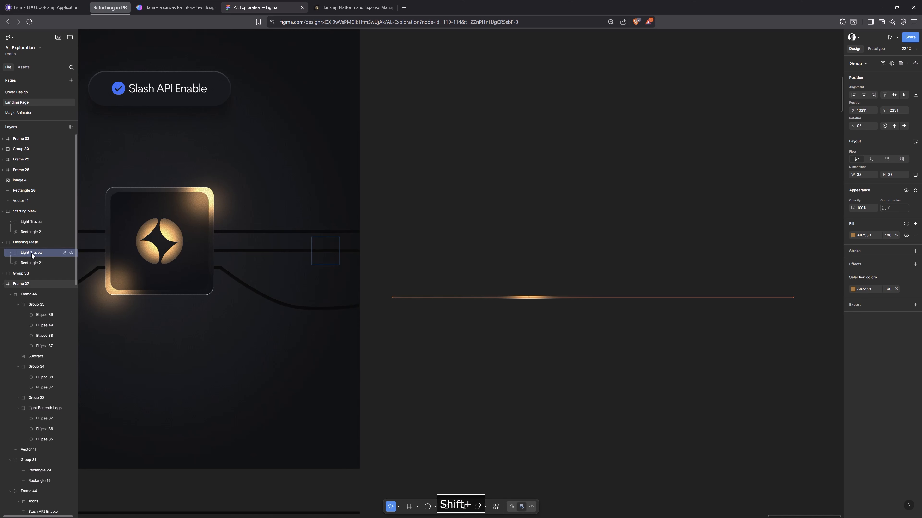
pyautogui.hotkey('shift', 'Right')
pyautogui.hotkey('shift', 'Right')
pyautogui.hotkey('shift', 'Right')
pyautogui.hotkey('shift', 'Right')
pyautogui.hotkey('shift', 'Right')
pyautogui.hotkey('shift', 'Right')
pyautogui.hotkey('shift', 'Right')
pyautogui.hotkey('shift', 'Right')
pyautogui.hotkey('shift', 'Right')
pyautogui.hotkey('shift', 'Right')
pyautogui.hotkey('shift', 'Right')
pyautogui.hotkey('shift', 'Right')
pyautogui.hotkey('shift', 'Right')
pyautogui.hotkey('shift', 'Right')
pyautogui.hotkey('shift', 'Right')
pyautogui.hotkey('shift', 'Right')
pyautogui.hotkey('shift', 'Right')
pyautogui.hotkey('shift', 'Right')
pyautogui.hotkey('shift', 'Right')
pyautogui.hotkey('shift', 'Right')
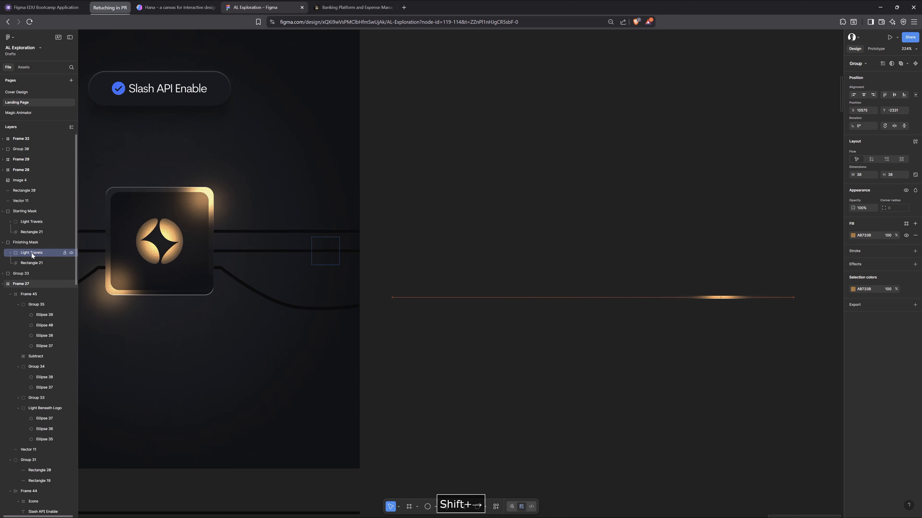
pyautogui.hotkey('shift', 'Right')
pyautogui.hotkey('shift', 'Right')
pyautogui.hotkey('shift', 'Right')
pyautogui.hotkey('shift', 'Right')
pyautogui.hotkey('shift', 'Right')
pyautogui.hotkey('shift', 'Right')
pyautogui.hotkey('shift', 'Right')
pyautogui.hotkey('shift', 'Right')
pyautogui.hotkey('shift', 'Right')
pyautogui.hotkey('shift', 'Right')
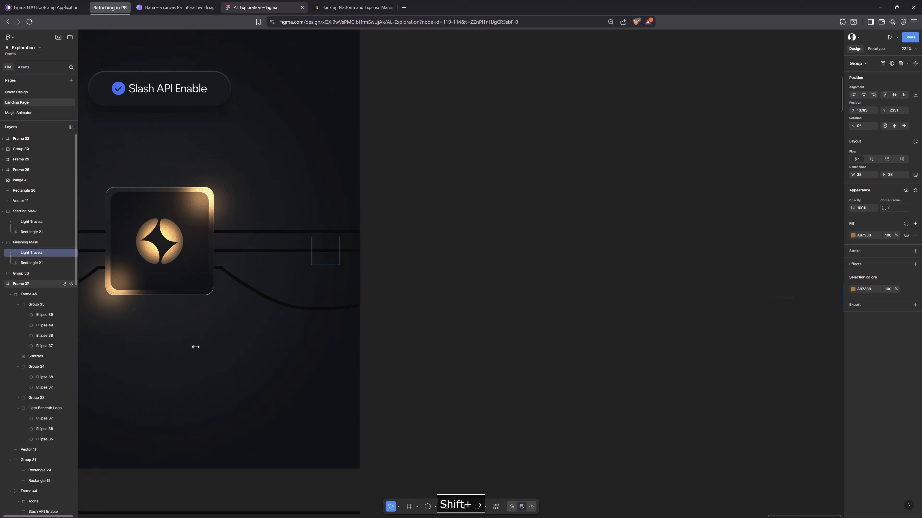
pyautogui.click(283, 363)
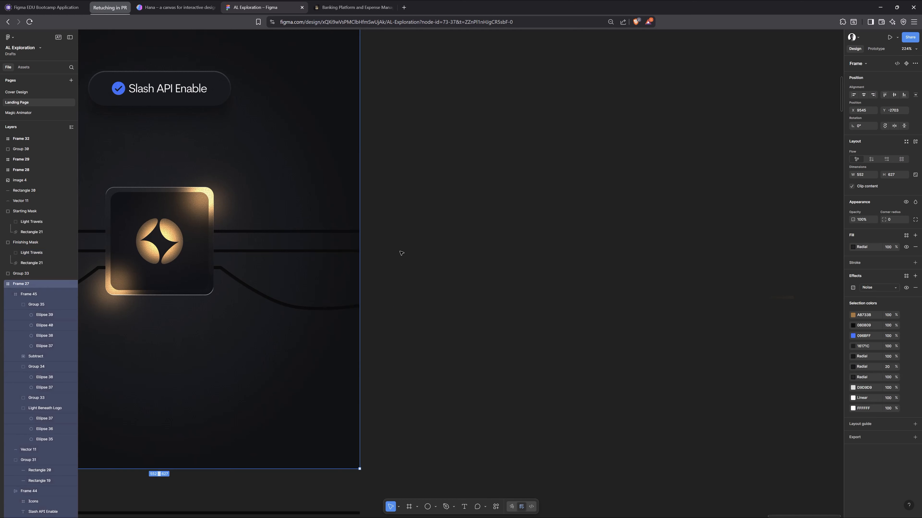
# Step: Combine Starting Mask and Finishing Mask into a component set and name it Light bar
pyautogui.moveTo(379, 173); pyautogui.dragTo(821, 383)
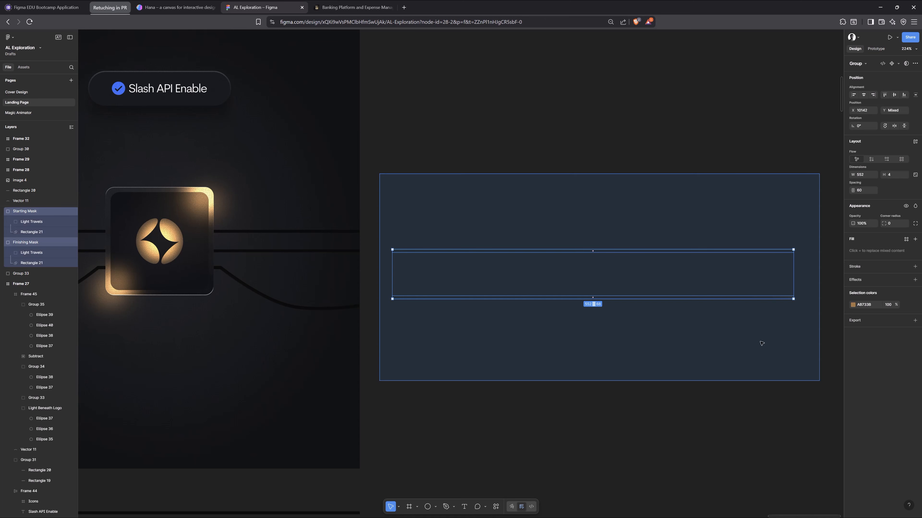
pyautogui.click(898, 64)
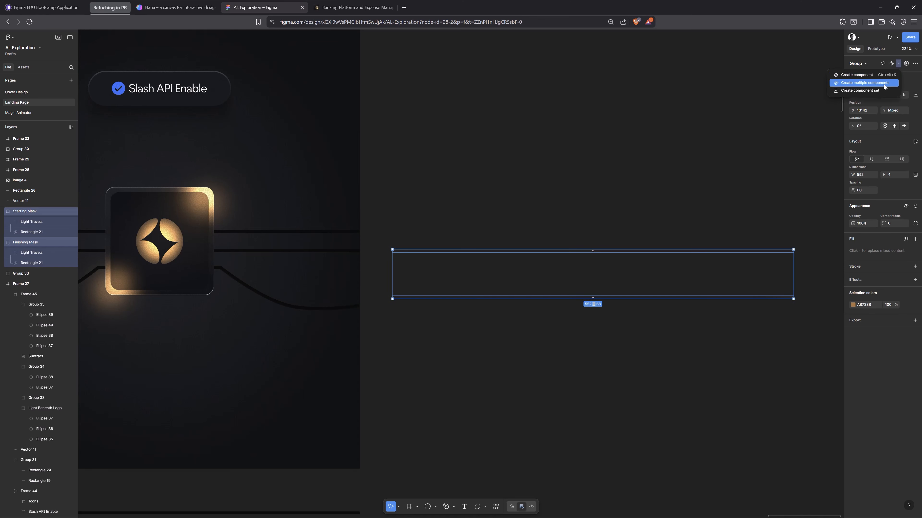
pyautogui.click(876, 89)
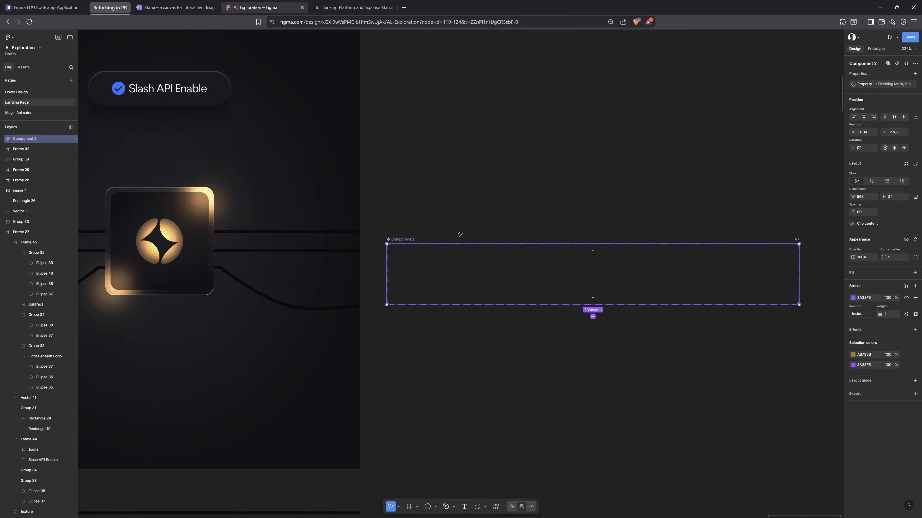
pyautogui.doubleClick(398, 240)
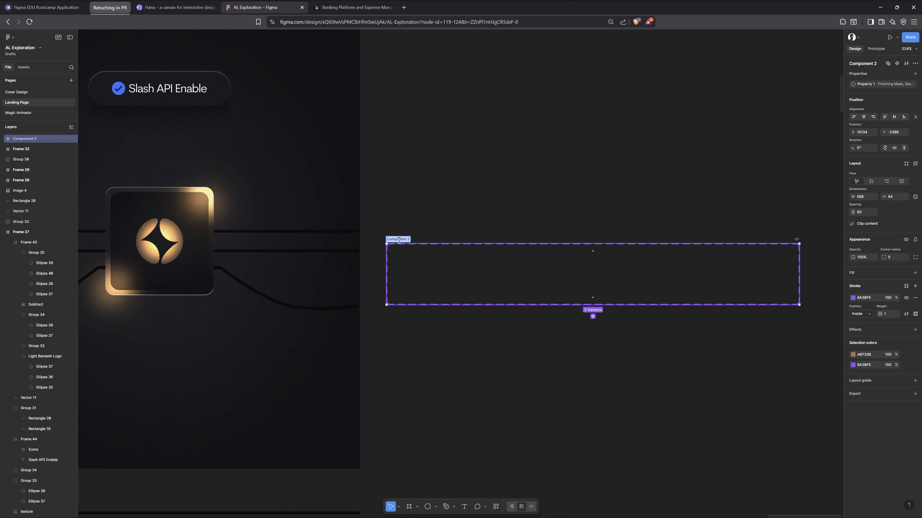
pyautogui.write('Light Bar')
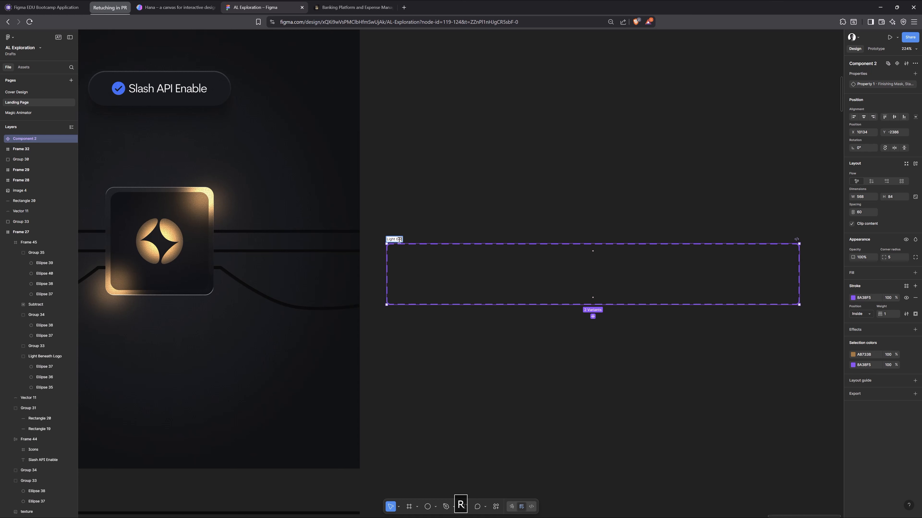
pyautogui.press('Return')
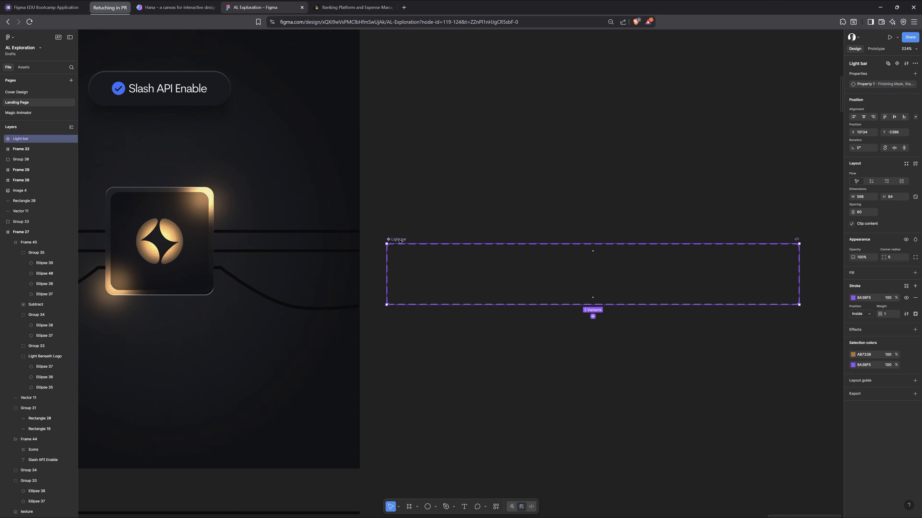
# Step: Add a prototype connection from the Starting Mask variant to the Finishing Mask variant in Light bar
pyautogui.click(400, 250)
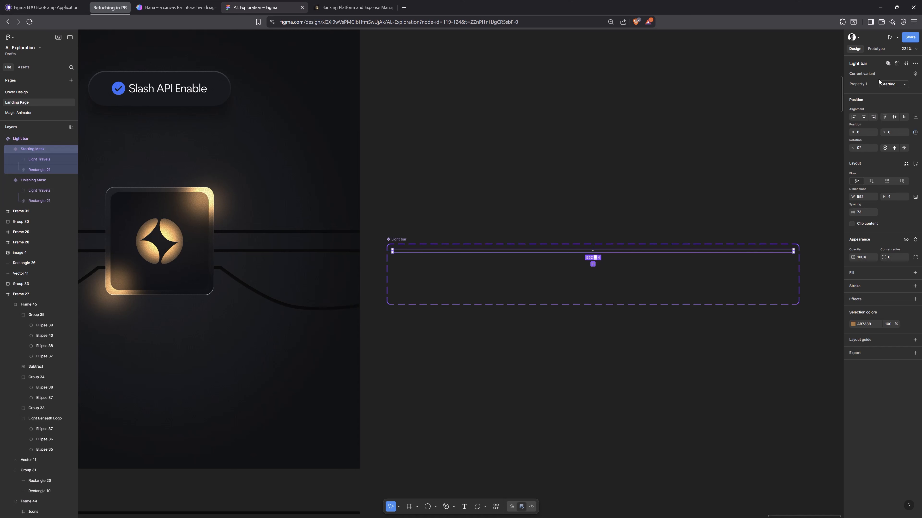
pyautogui.click(876, 48)
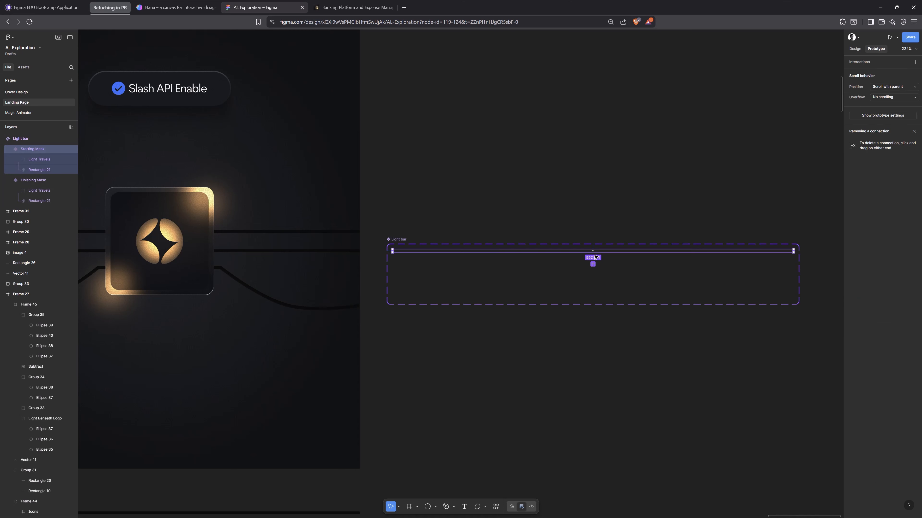
pyautogui.moveTo(593, 264); pyautogui.dragTo(595, 302)
pyautogui.moveTo(593, 264); pyautogui.dragTo(594, 299)
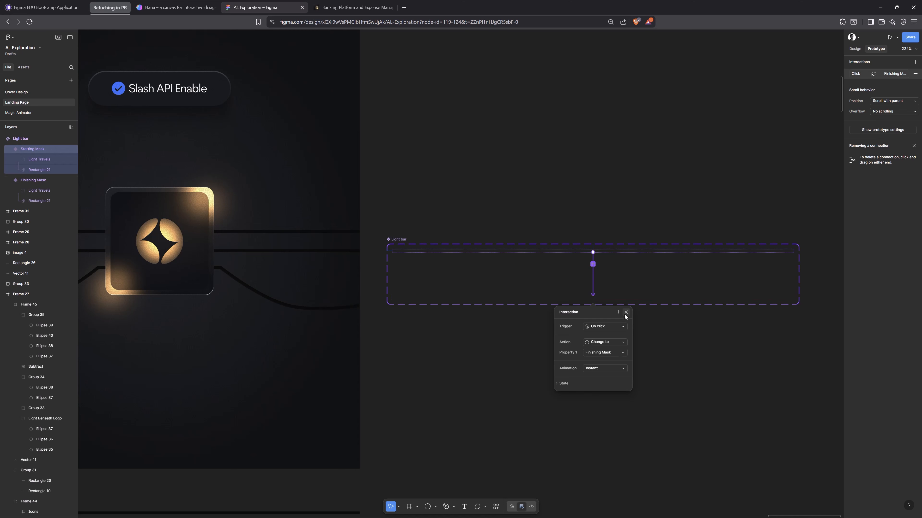
# Step: Set the Starting Mask to Finishing Mask connection to trigger After delay with a Smart animate transition
pyautogui.click(605, 328)
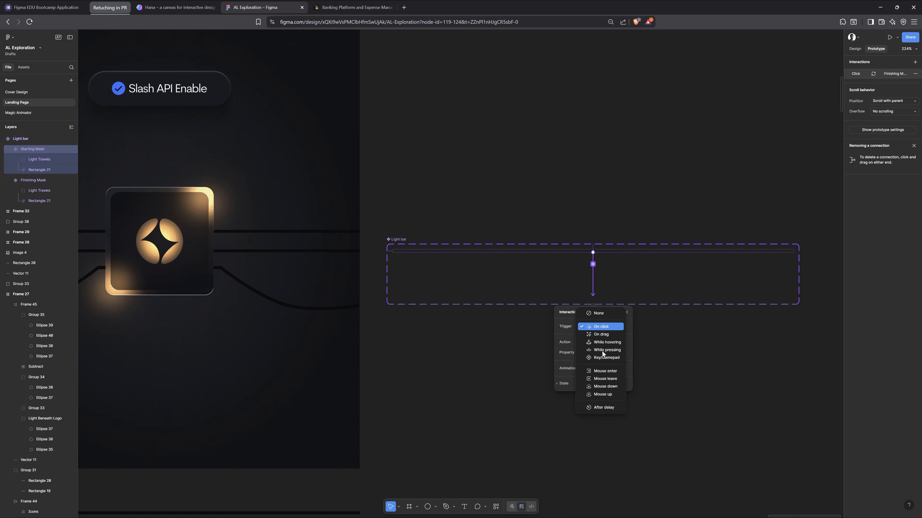
pyautogui.click(603, 408)
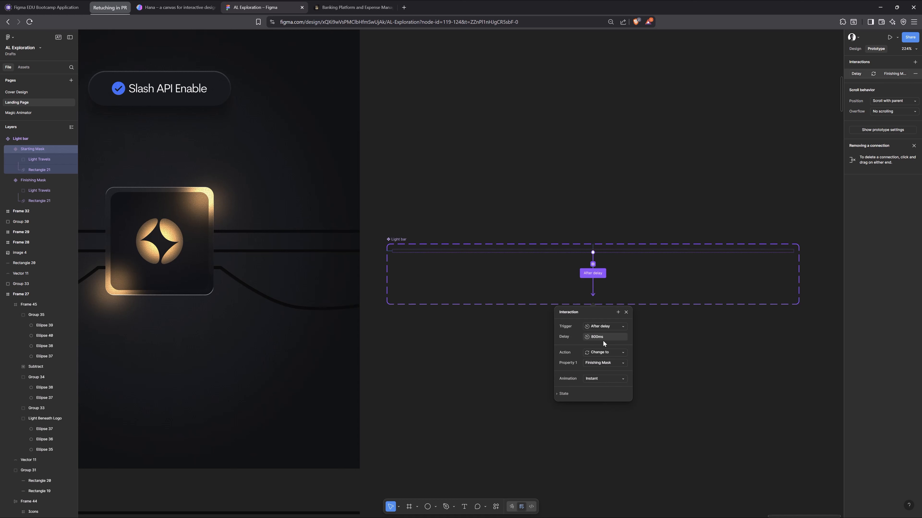
pyautogui.click(605, 379)
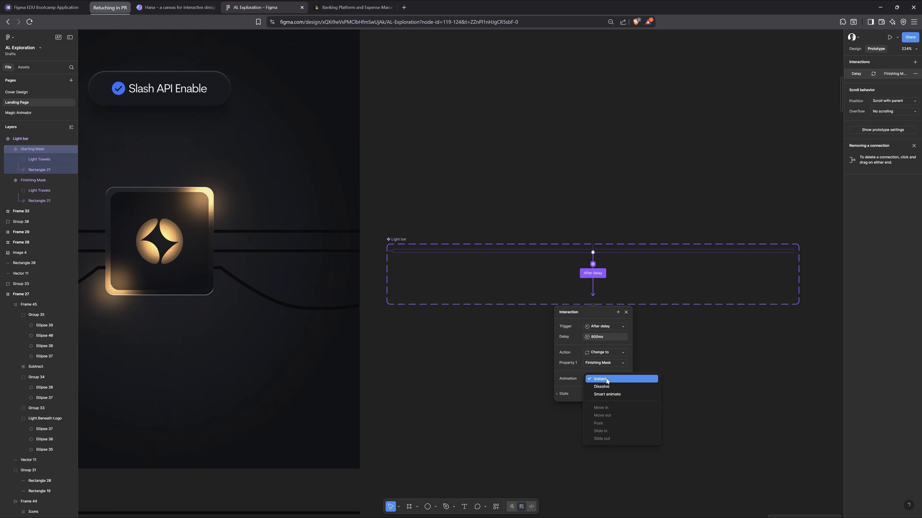
pyautogui.click(609, 394)
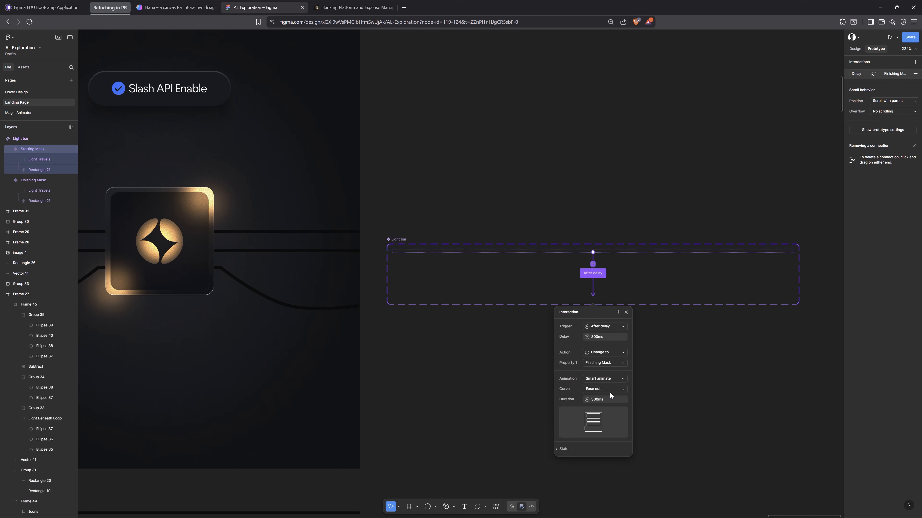
pyautogui.click(626, 313)
# Step: Add a return connection from Finishing Mask to Starting Mask, triggered After delay with an Instant animation
pyautogui.click(610, 298)
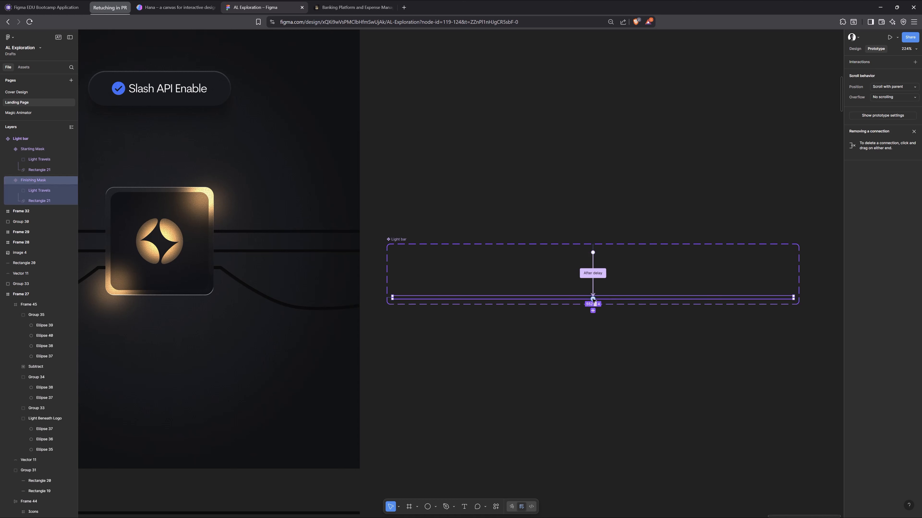
pyautogui.moveTo(598, 296); pyautogui.dragTo(616, 252)
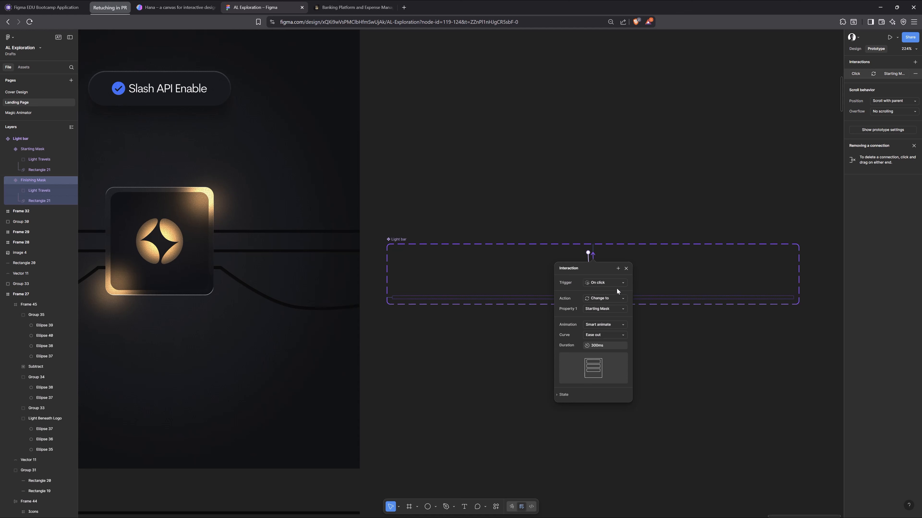
pyautogui.click(607, 283)
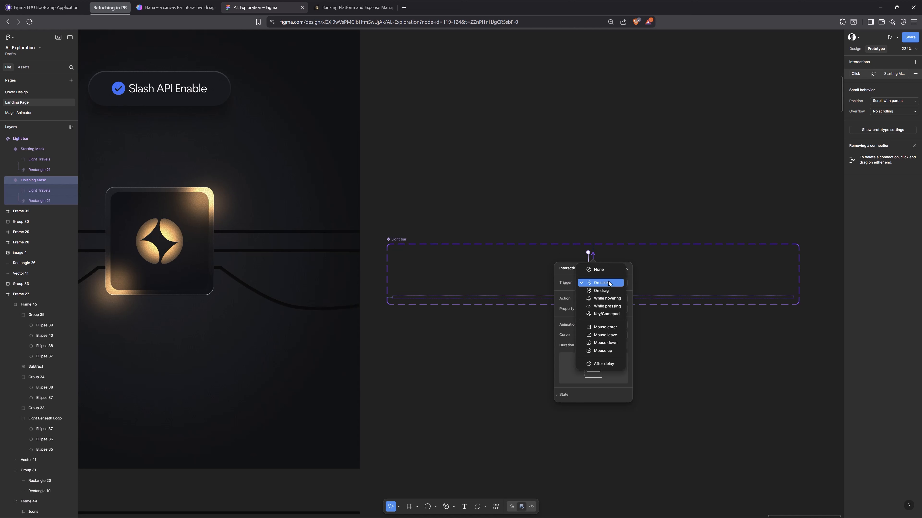
pyautogui.click(603, 364)
pyautogui.click(610, 336)
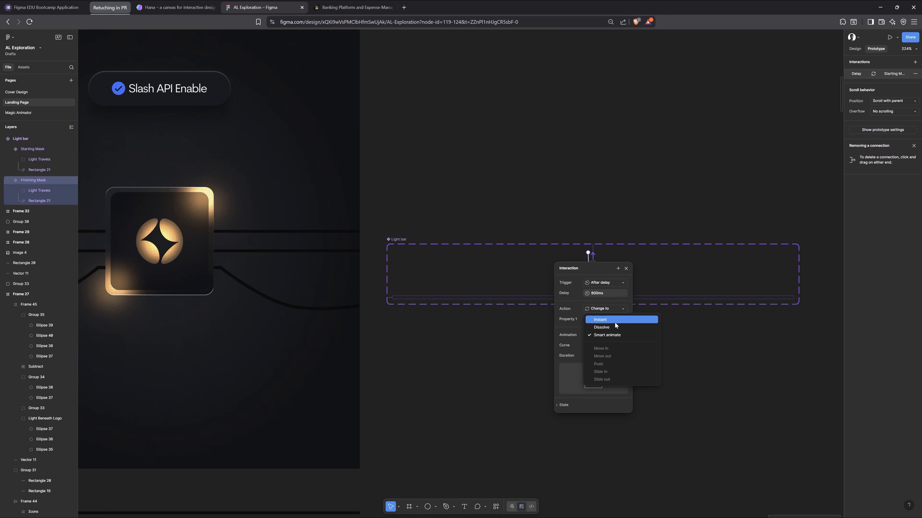
pyautogui.click(615, 322)
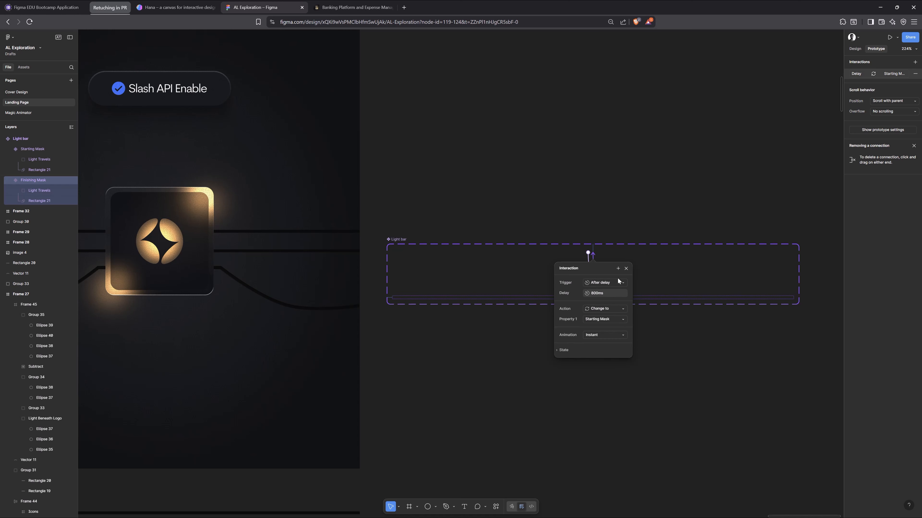
pyautogui.click(626, 269)
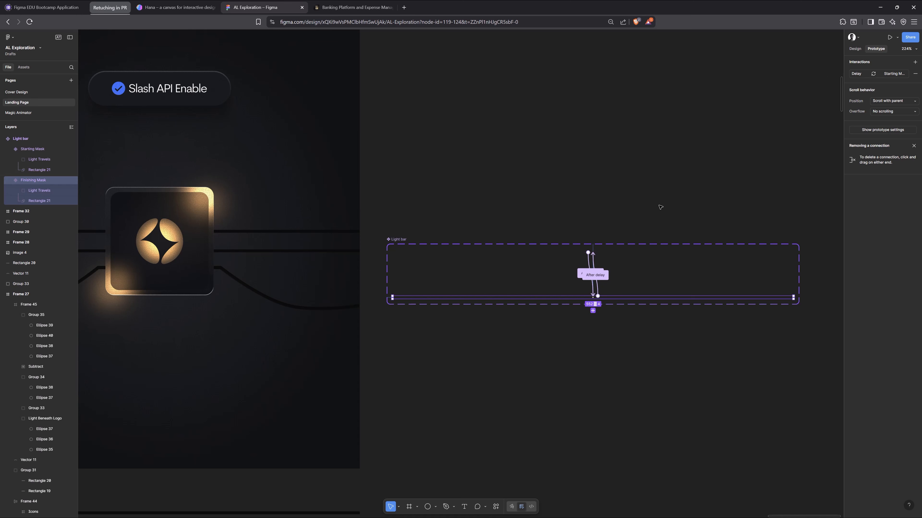
# Step: Place a copy of the Starting Mask variant in Frame 27, across the chip near the horizontal connecting lines
pyautogui.scroll(-2, 613, 233)
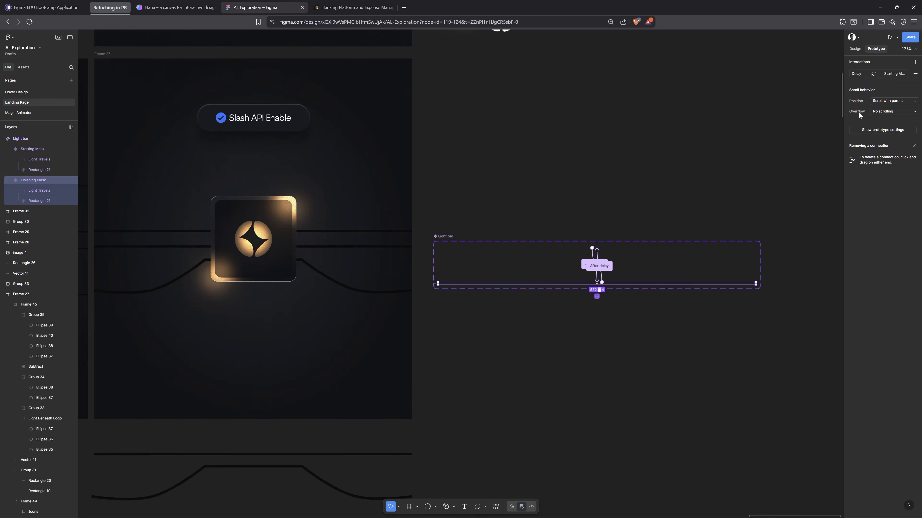
pyautogui.click(855, 50)
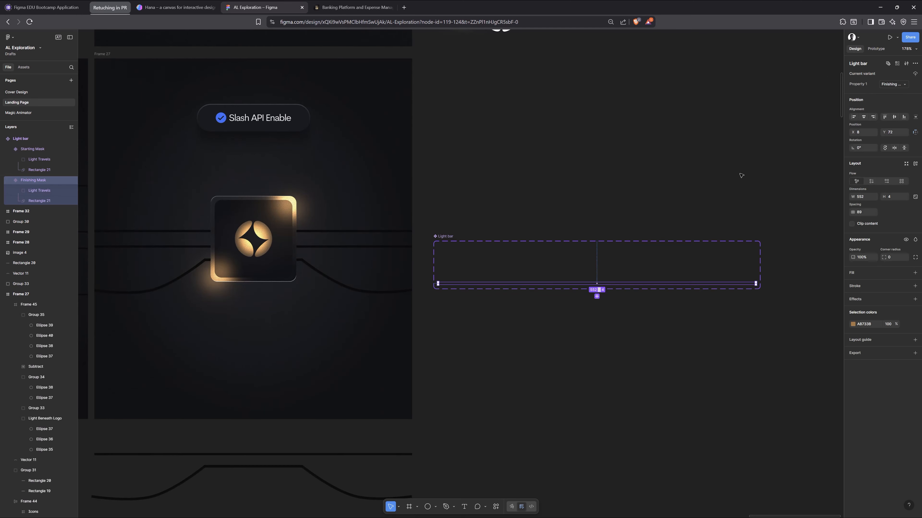
pyautogui.click(574, 249)
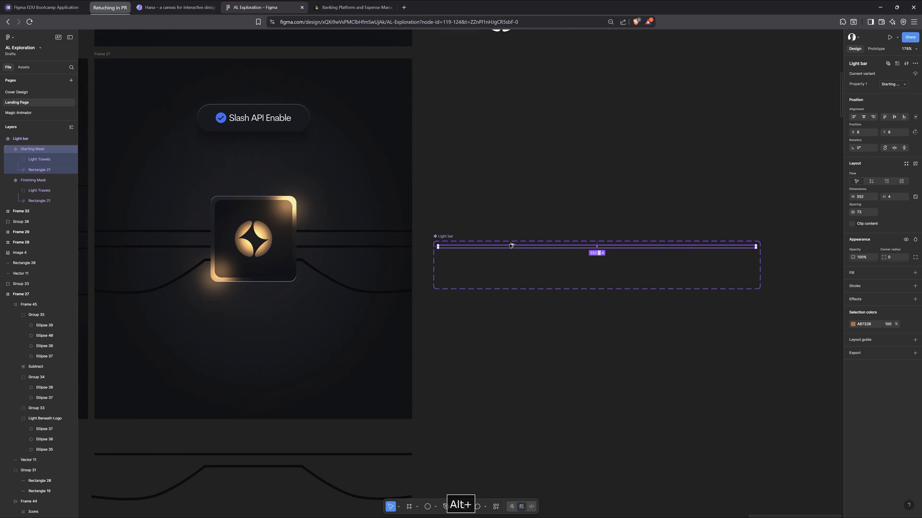
pyautogui.moveTo(575, 249); pyautogui.dragTo(235, 238)
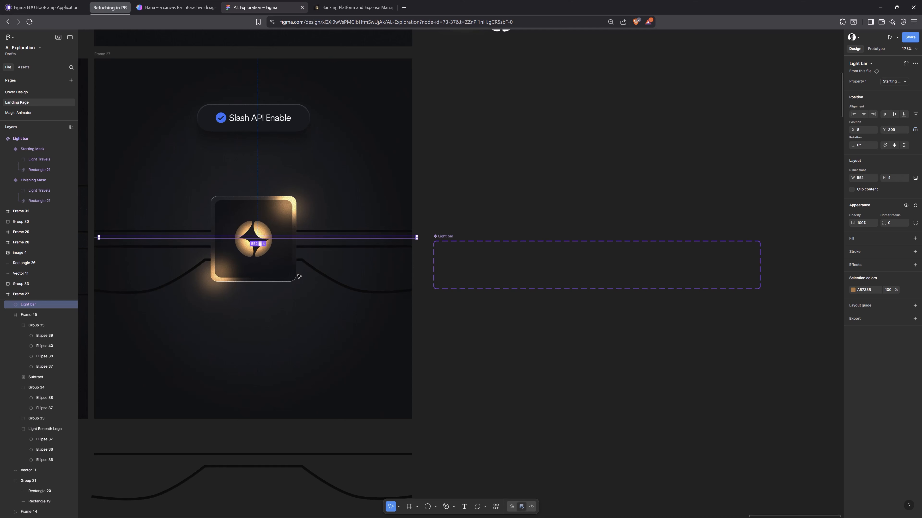
# Step: Move the Light bar instance down the layer order and into Group 31, above the line rectangles
pyautogui.hotkey('ctrl', '[')
pyautogui.hotkey('ctrl', '[')
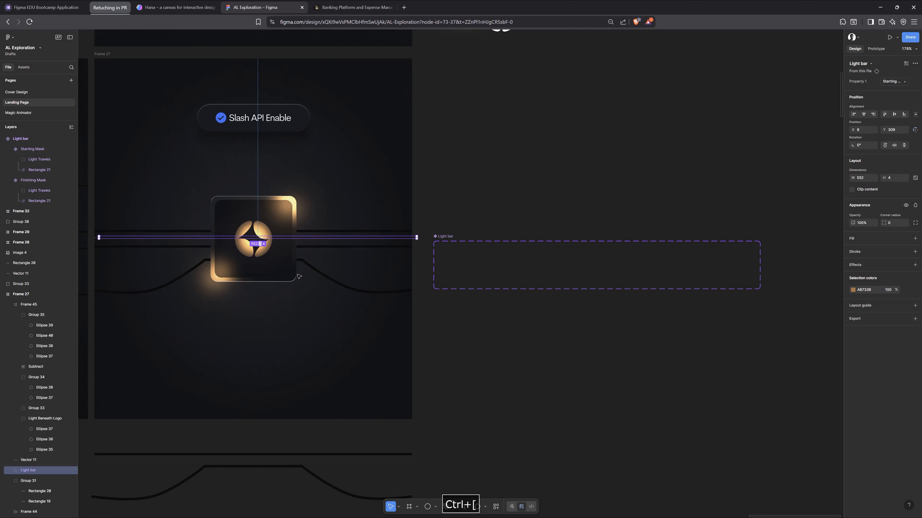
pyautogui.hotkey('ctrl', '[')
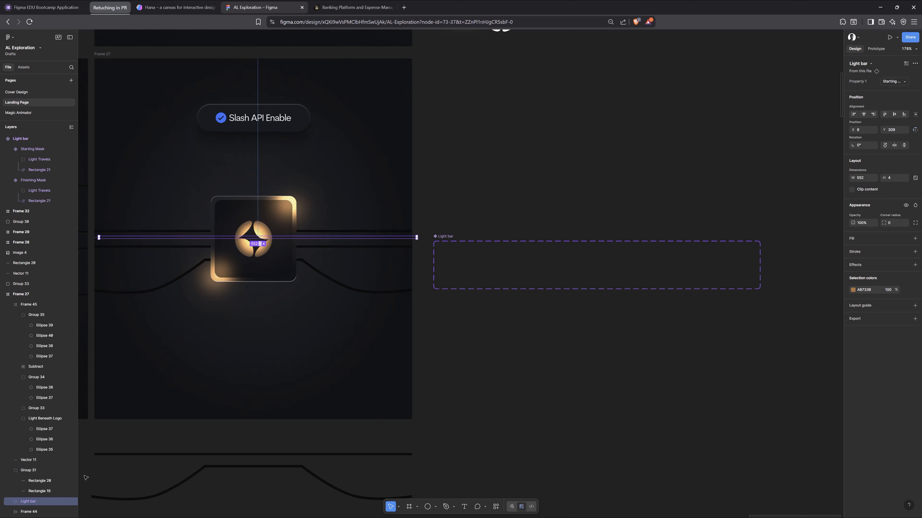
pyautogui.moveTo(36, 504); pyautogui.dragTo(33, 480)
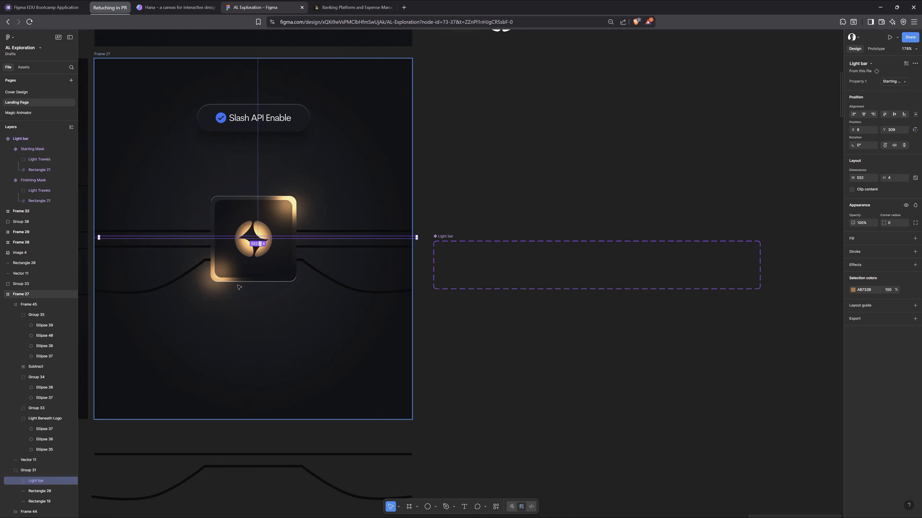
# Step: Align the Light bar instance with the left and top edges of the upper horizontal line in Group 31
pyautogui.keyDown('shift'); pyautogui.click(161, 231); pyautogui.keyUp('shift')
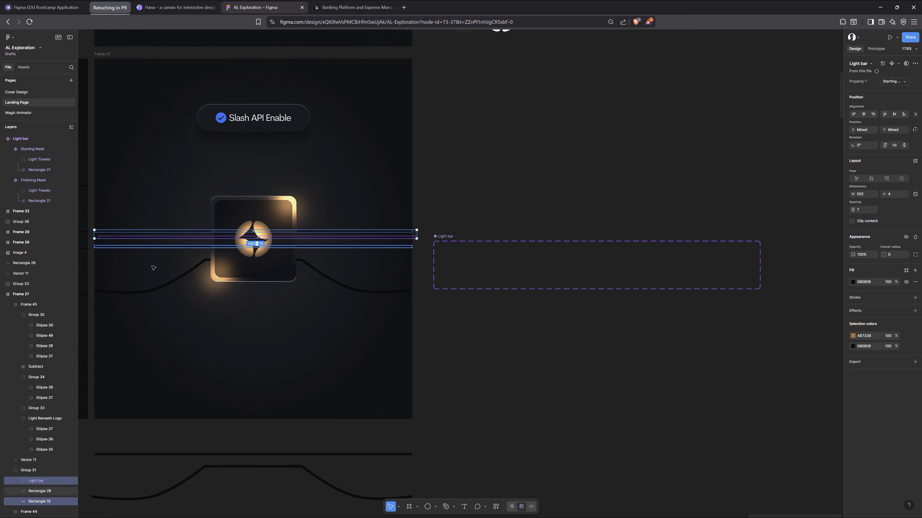
pyautogui.scroll(2, 138, 261)
pyautogui.moveTo(186, 264); pyautogui.dragTo(269, 267)
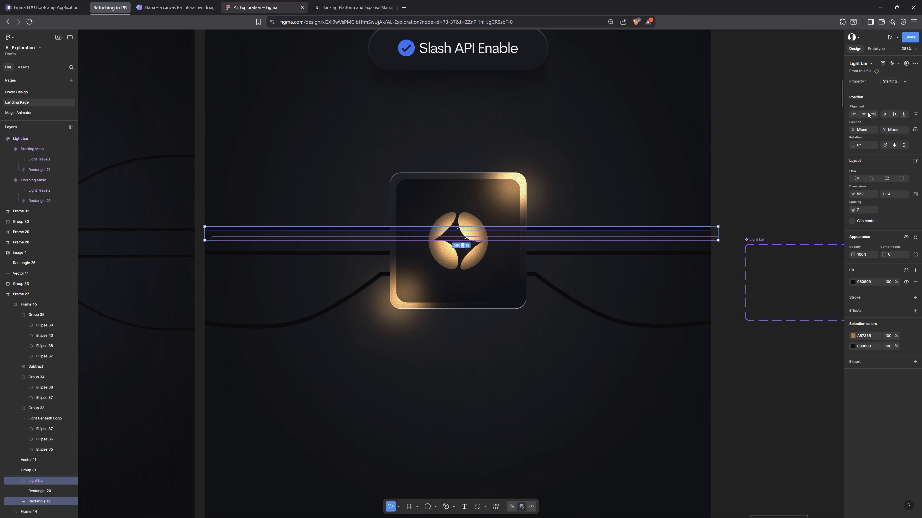
pyautogui.click(853, 115)
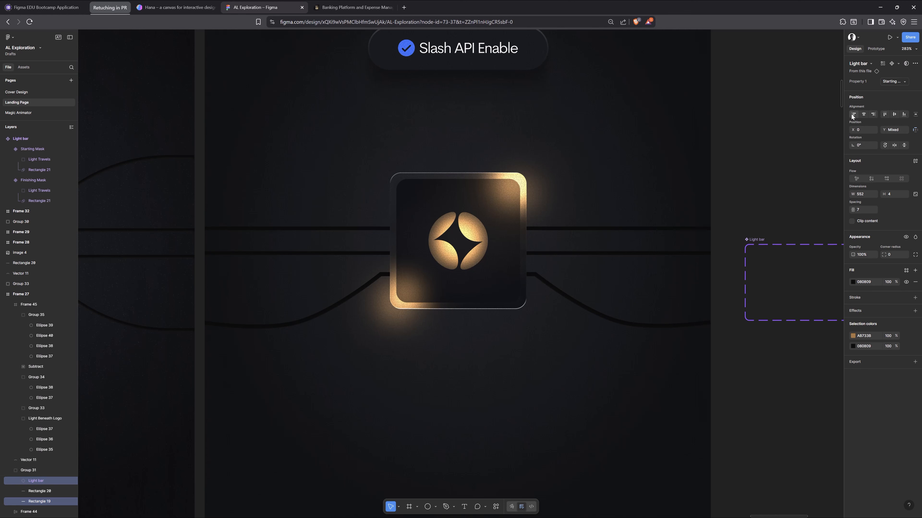
pyautogui.click(884, 115)
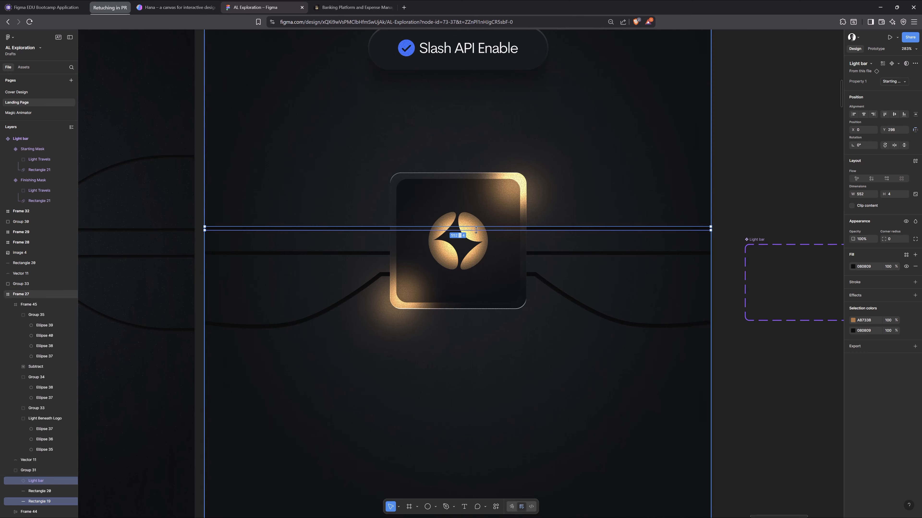
# Step: Preview Frame 27 as a prototype to check the Light bar animation, and close the preview
pyautogui.scroll(-3, 453, 228)
pyautogui.click(310, 54)
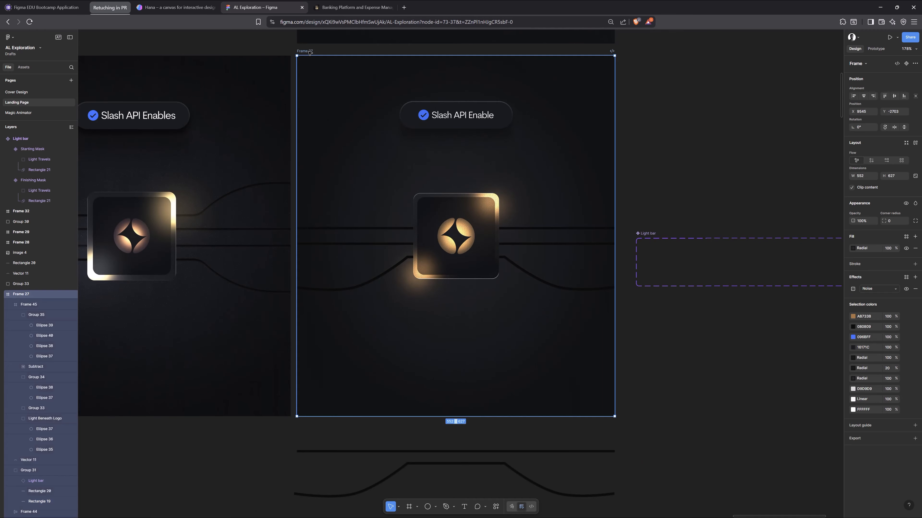
pyautogui.hotkey('shift', 'space')
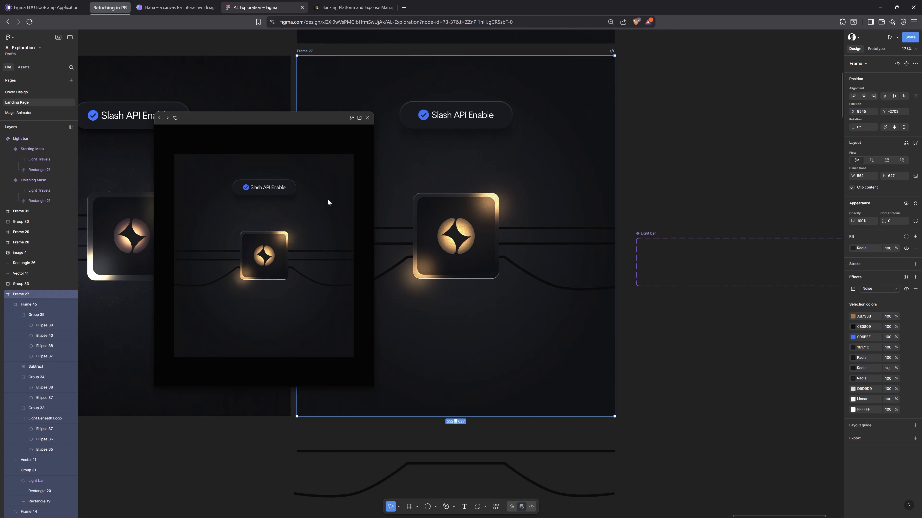
pyautogui.click(368, 118)
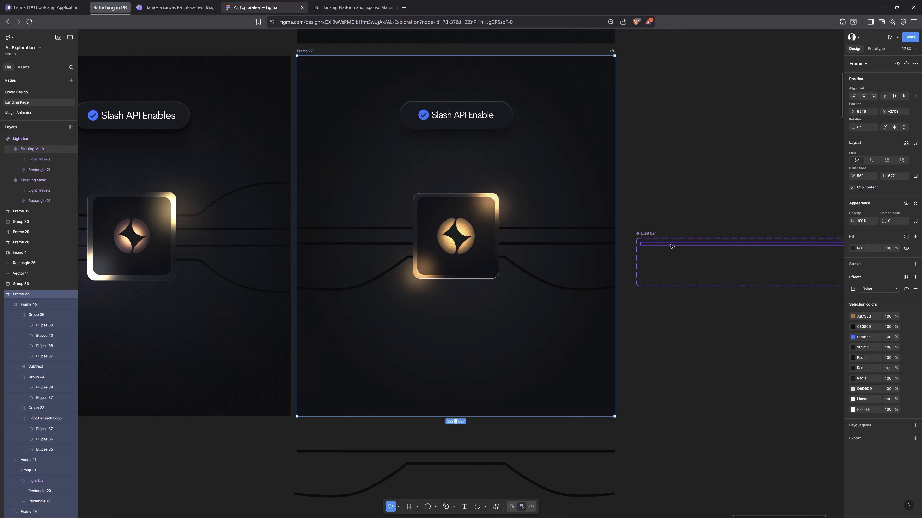
# Step: Set the delay of the Starting Mask variant's interaction to 1500 ms
pyautogui.click(725, 244)
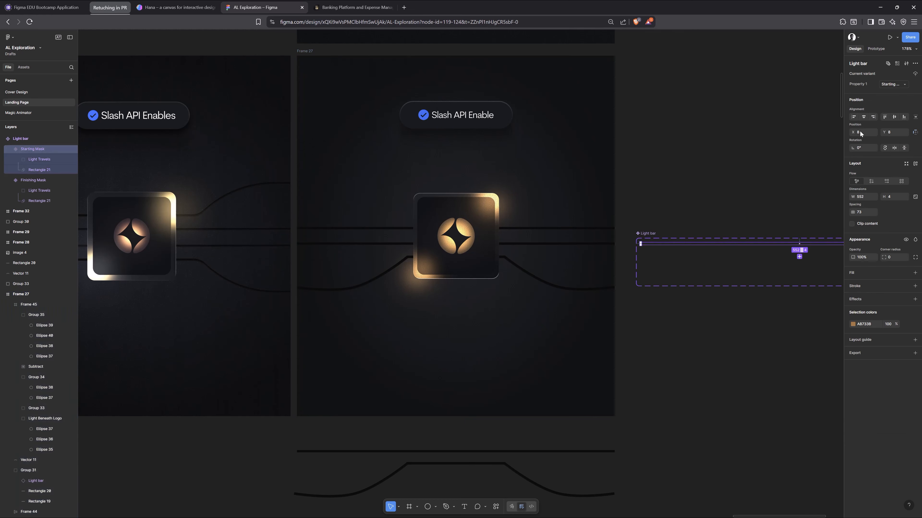
pyautogui.click(875, 48)
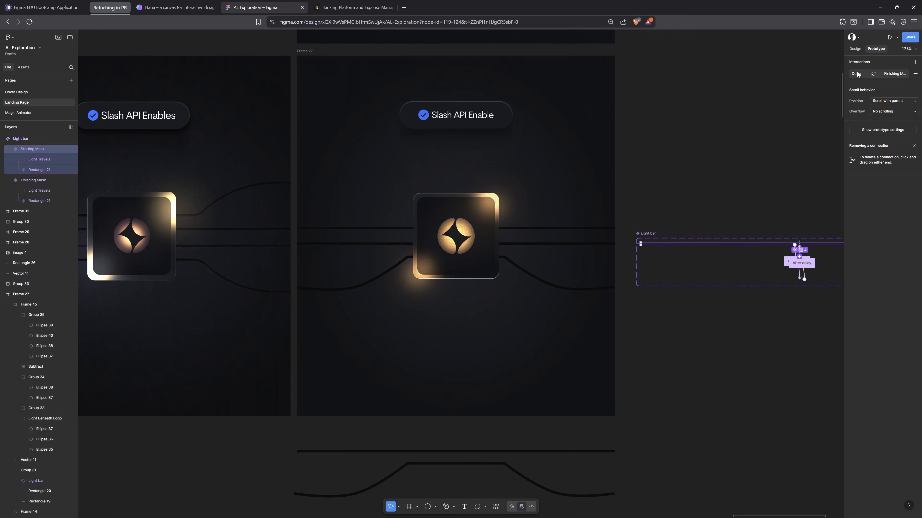
pyautogui.click(885, 74)
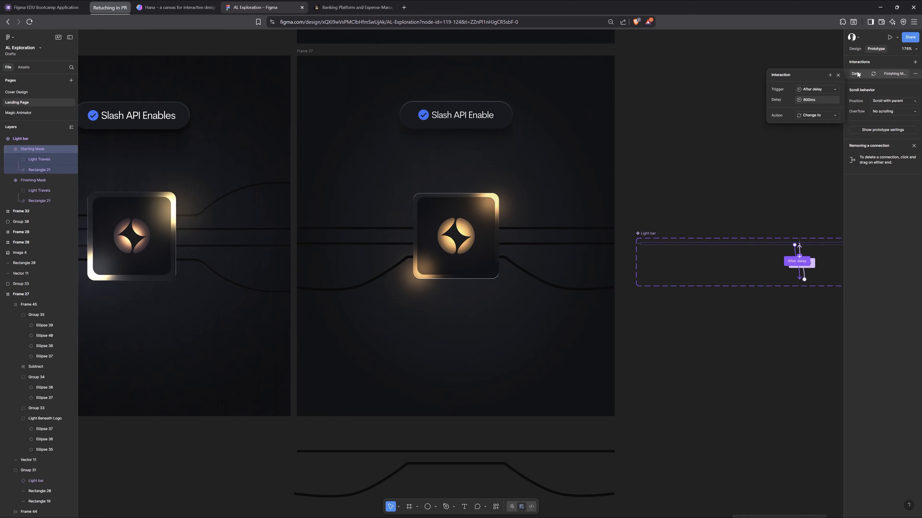
pyautogui.click(806, 101)
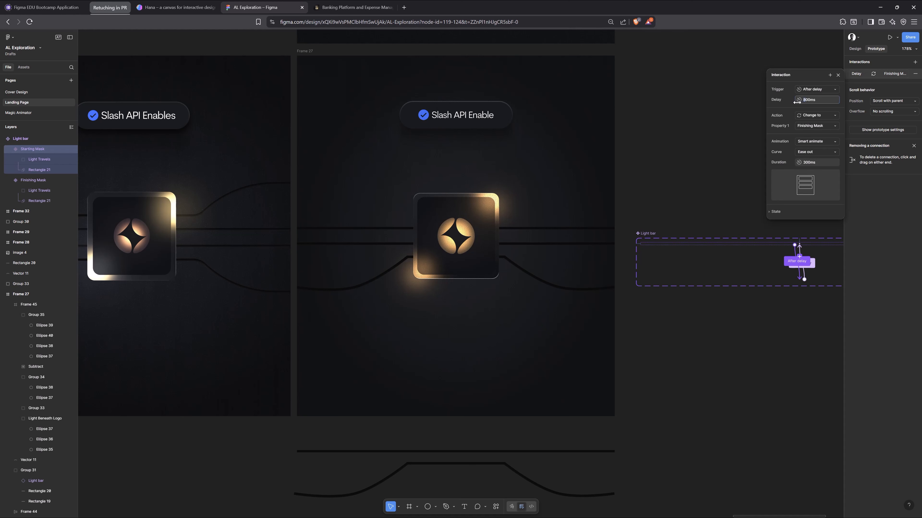
pyautogui.write('15')
pyautogui.press('Return')
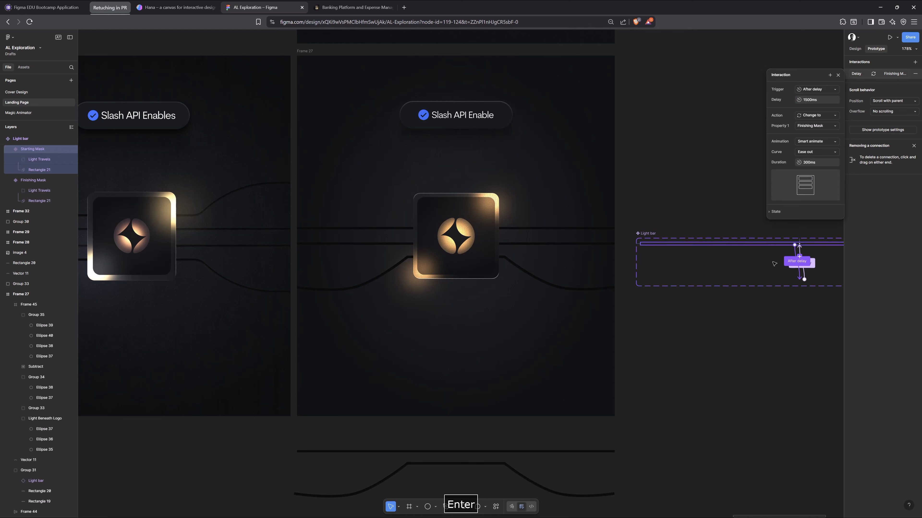
# Step: Set the delay of the Finishing Mask variant's interaction to 1500 ms
pyautogui.click(799, 280)
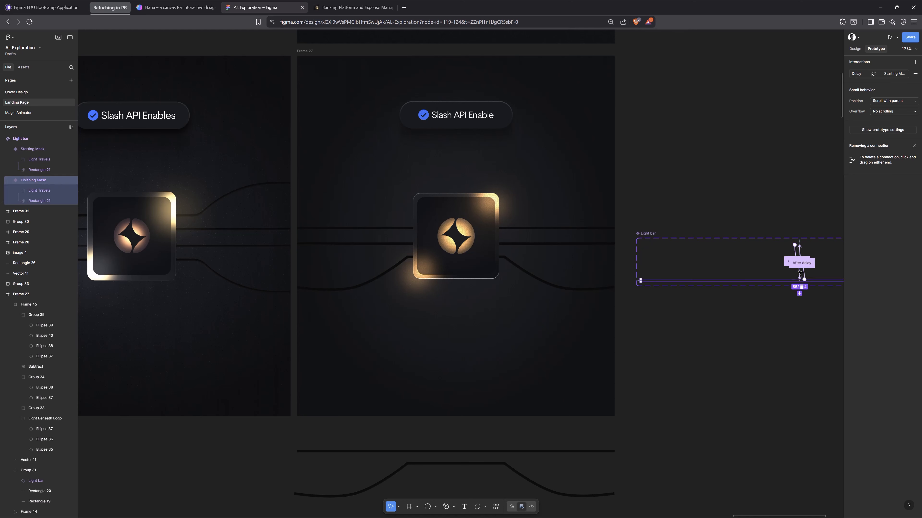
pyautogui.click(855, 74)
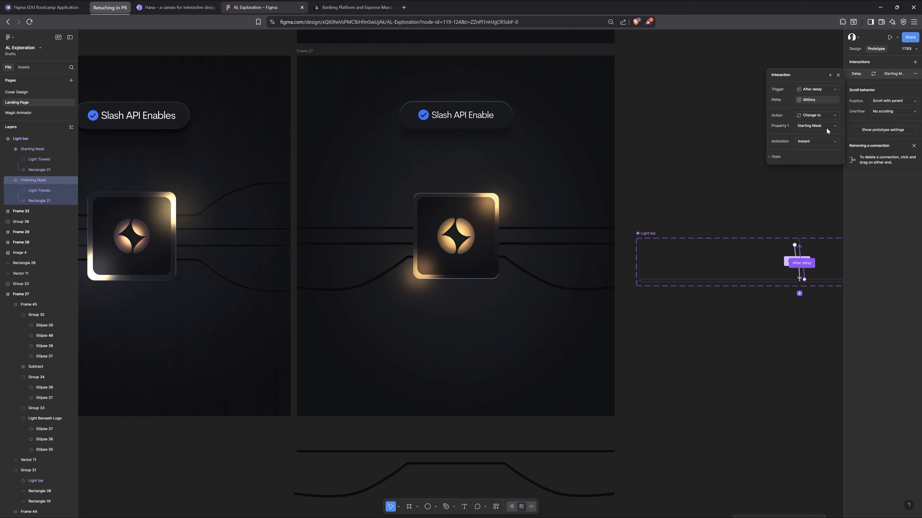
pyautogui.click(807, 102)
pyautogui.write('150')
pyautogui.press('Return')
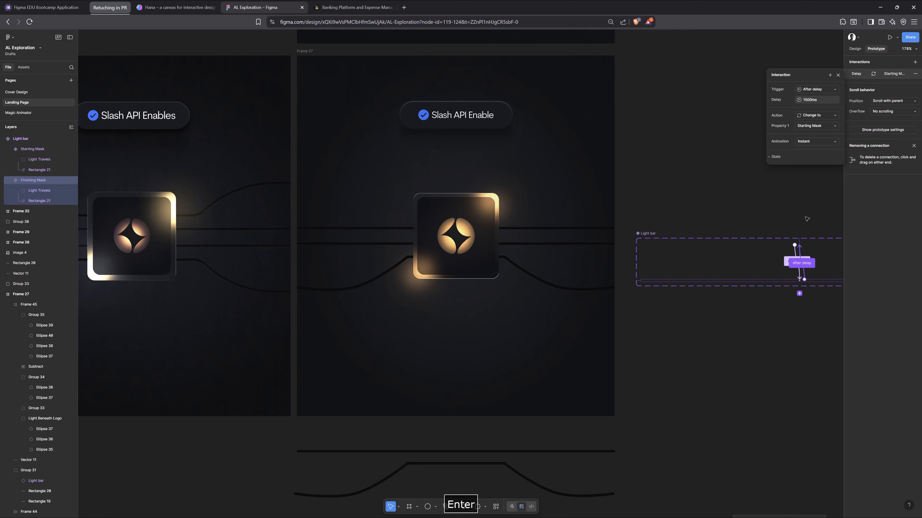
pyautogui.click(838, 75)
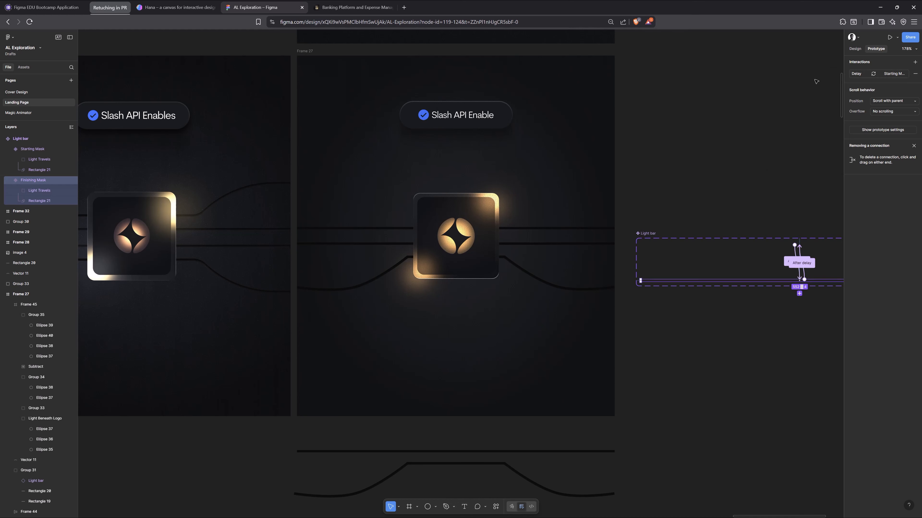
# Step: Preview Frame 27 again to check the light's timing with the changed delays, and close the preview
pyautogui.click(311, 52)
pyautogui.hotkey('shift', 'space')
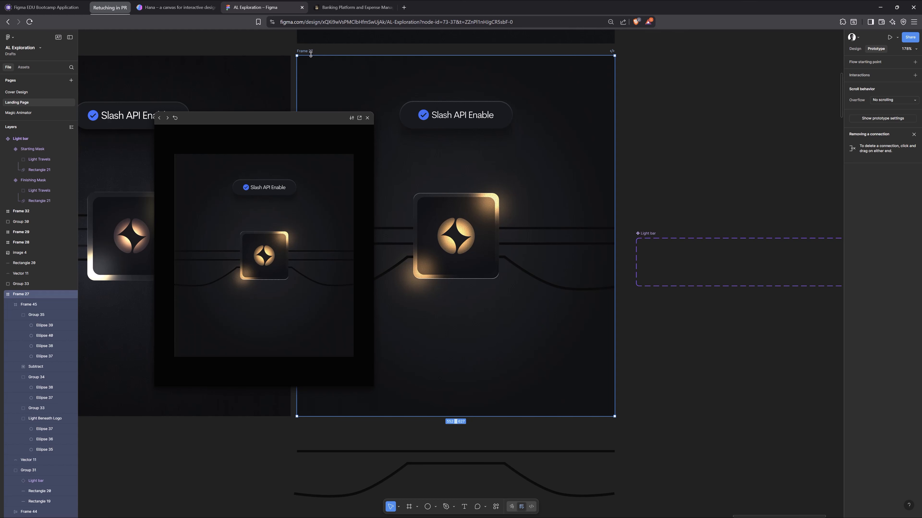
pyautogui.click(367, 118)
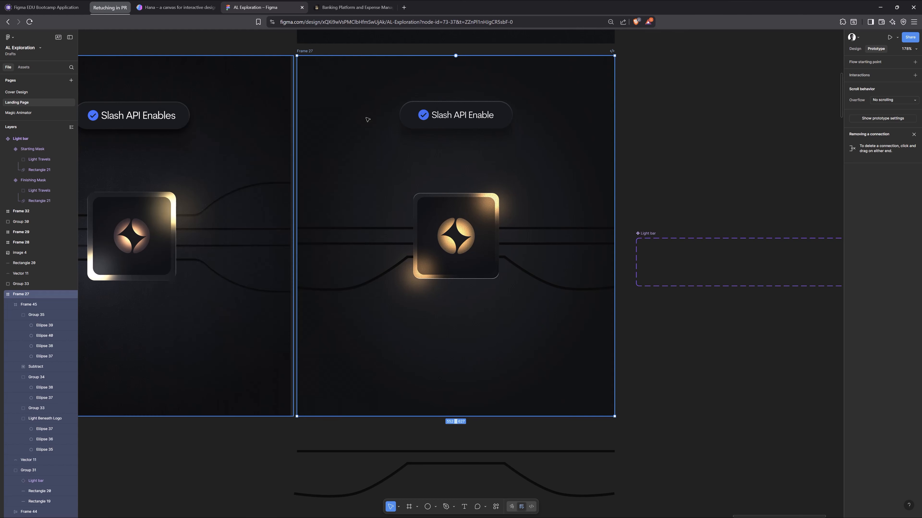
# Step: Set the Light bar's Starting Mask interaction to a 1200 ms delay and a 500 ms animation duration
pyautogui.click(690, 244)
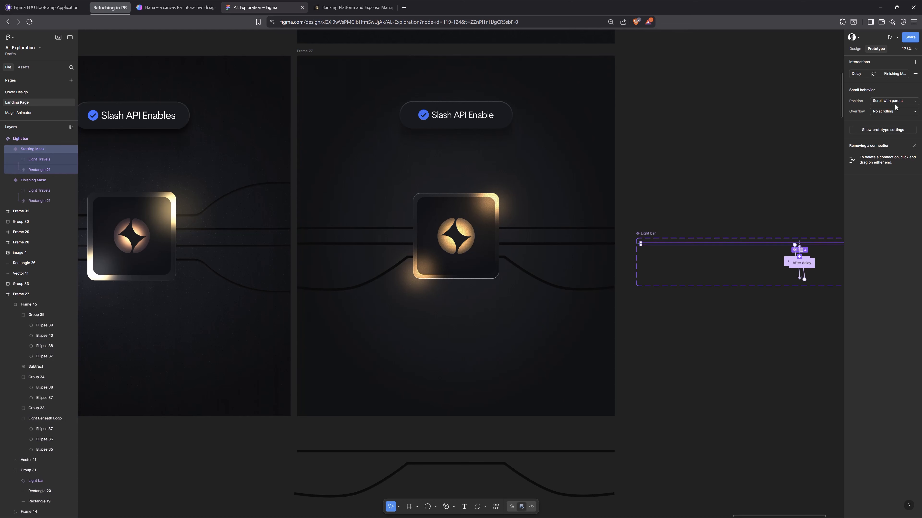
pyautogui.click(886, 74)
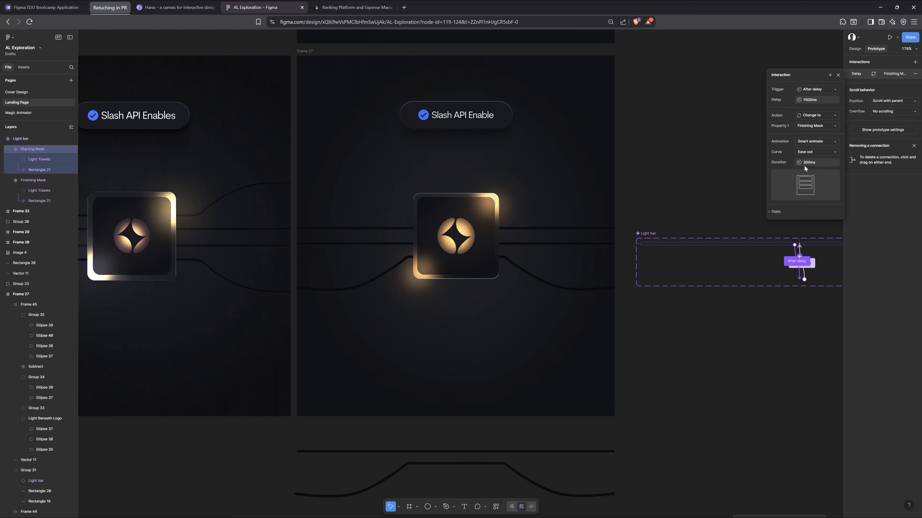
pyautogui.write('5')
pyautogui.click(807, 100)
pyautogui.press('BackSpace')
pyautogui.write('2')
pyautogui.press('Return')
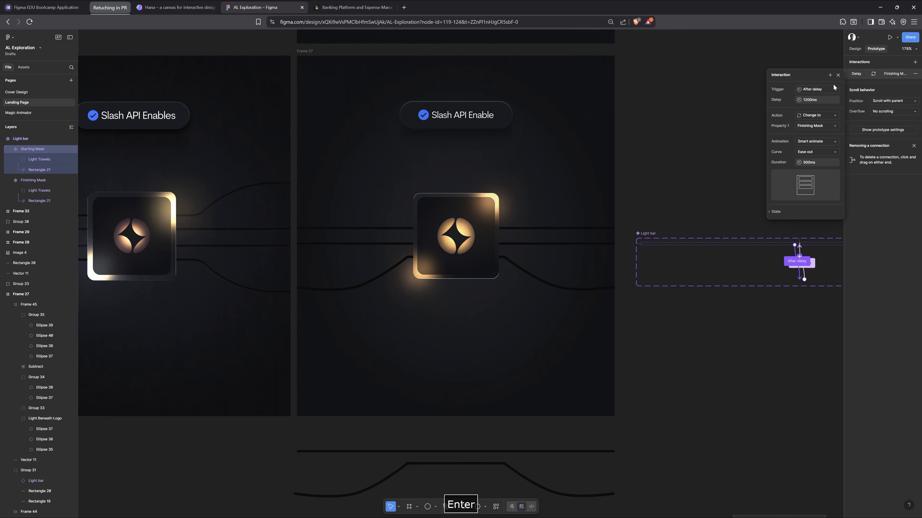
pyautogui.click(838, 75)
# Step: Set the delay of the Light bar's Finishing Mask interaction to 800 ms
pyautogui.click(768, 280)
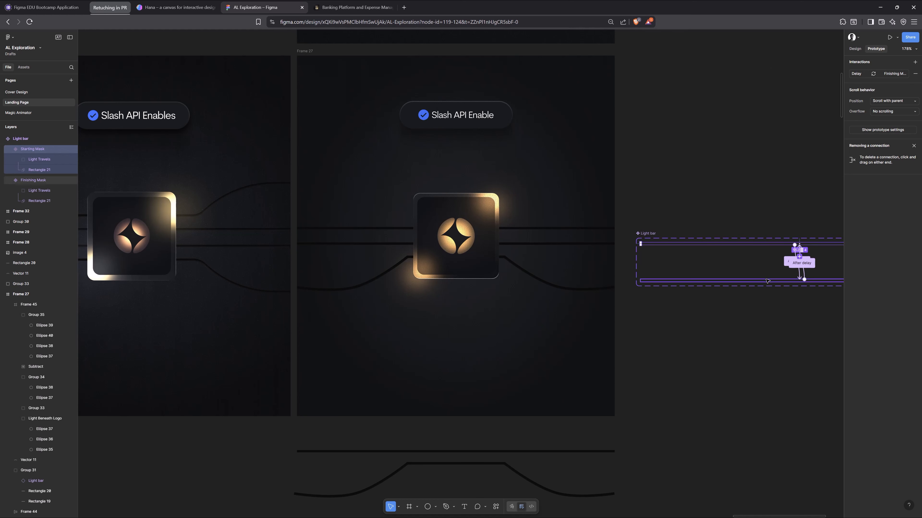
pyautogui.click(852, 73)
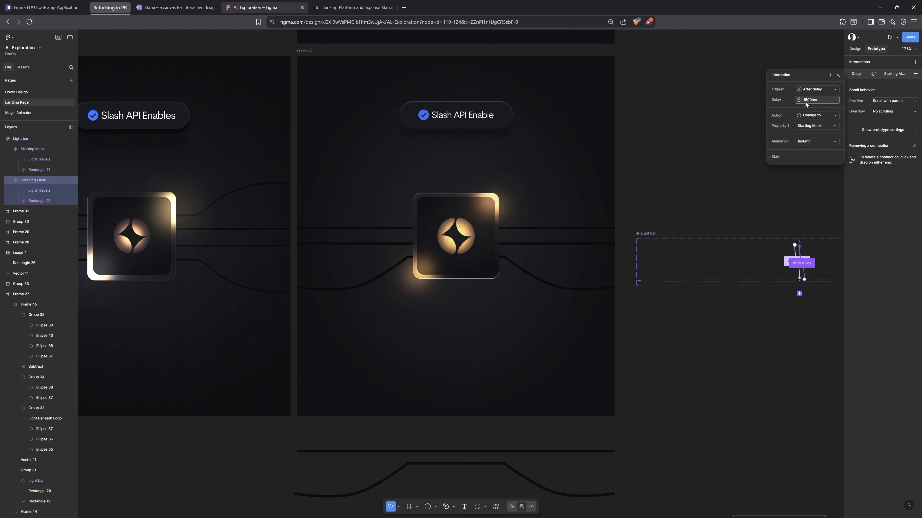
pyautogui.write('2')
pyautogui.press('BackSpace')
pyautogui.press('BackSpace')
pyautogui.write('8')
pyautogui.press('Return')
pyautogui.click(836, 80)
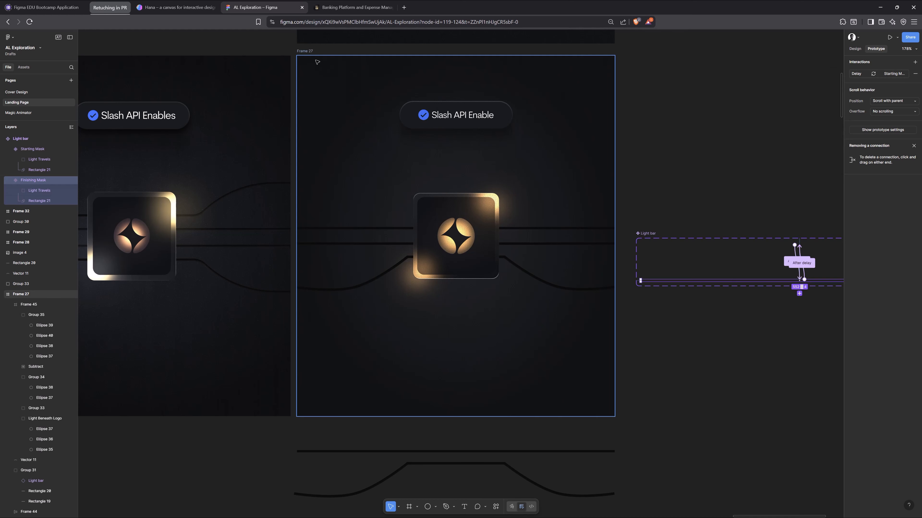
# Step: Preview Frame 27 to check the Light bar's timing with the shorter delays, and close the preview
pyautogui.click(313, 51)
pyautogui.hotkey('shift', 'space')
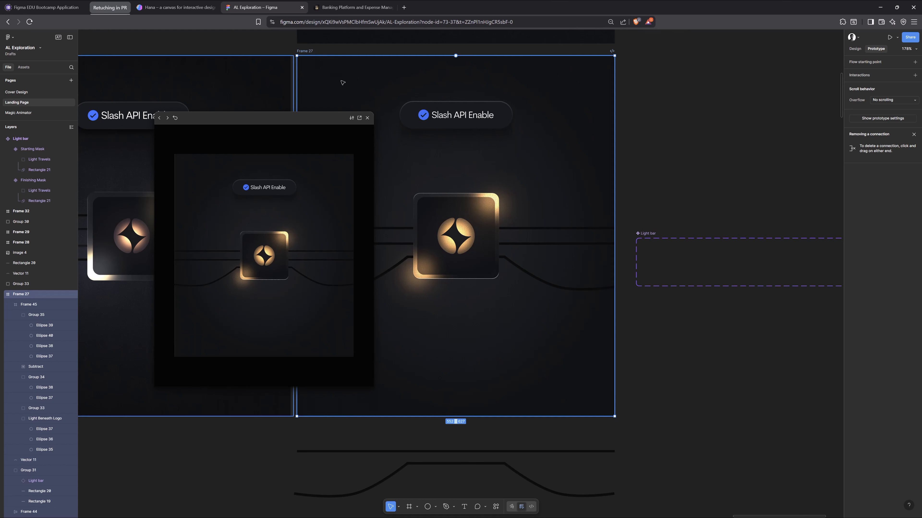
pyautogui.click(367, 118)
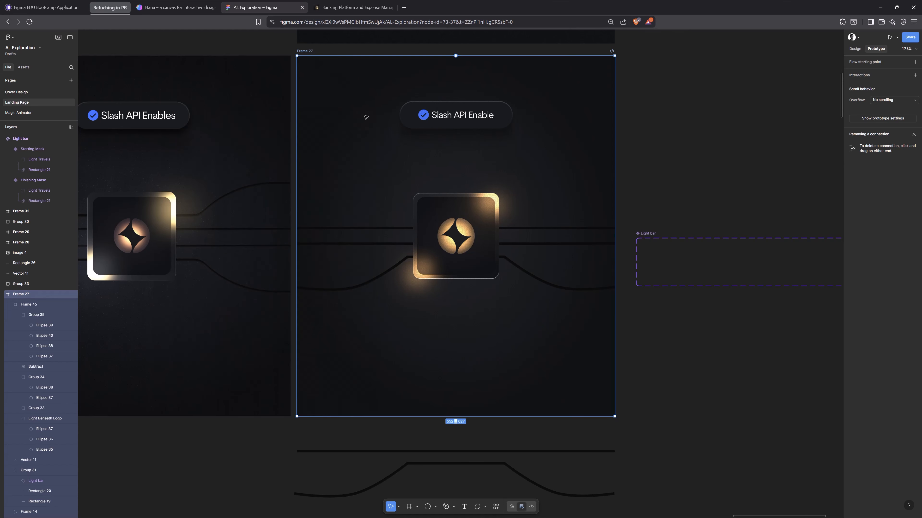
pyautogui.click(669, 244)
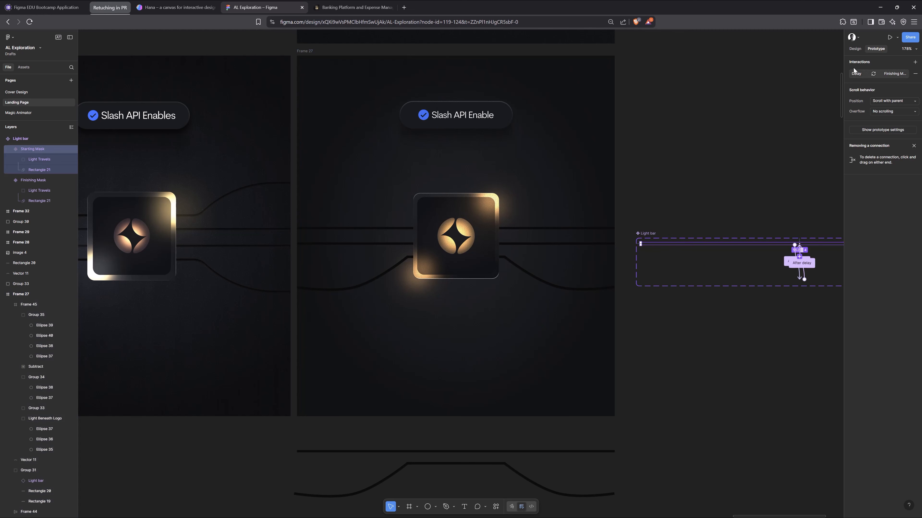
pyautogui.click(855, 48)
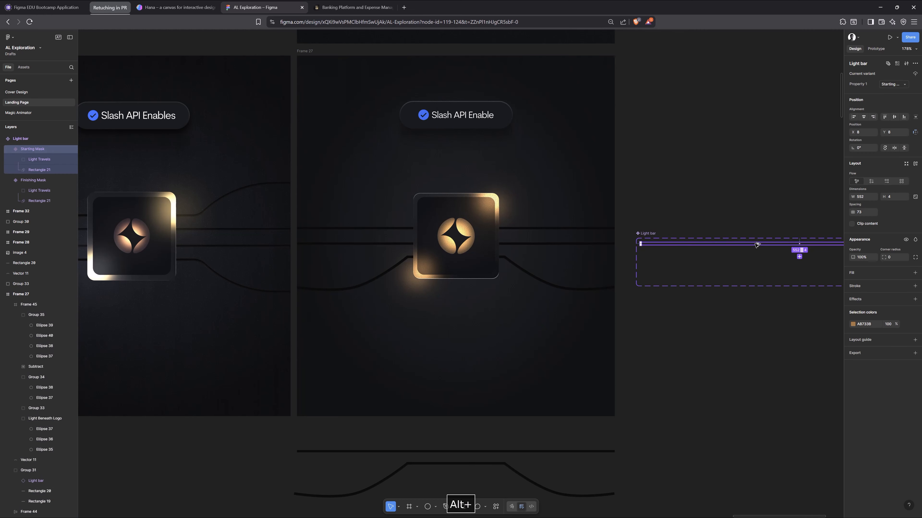
pyautogui.moveTo(758, 242); pyautogui.dragTo(416, 253)
pyautogui.hotkey('ctrl', 'z')
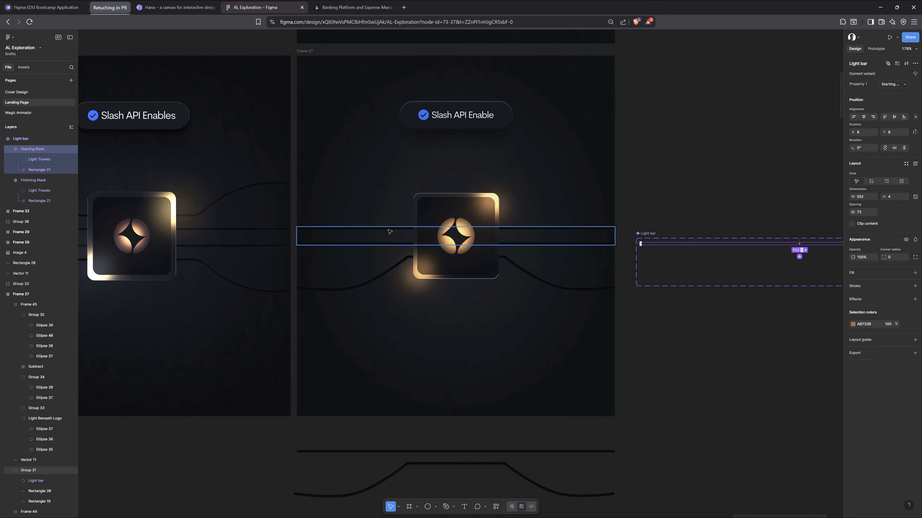
# Step: Duplicate the Light bar instance in Group 31 and bottom-align the copy with the lower straight line
pyautogui.click(389, 231)
pyautogui.click(36, 481)
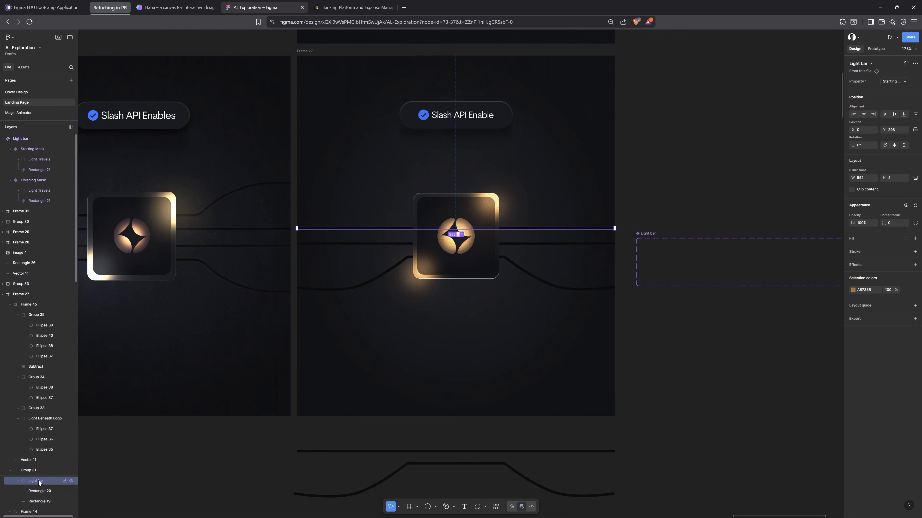
pyautogui.hotkey('ctrl', 'd')
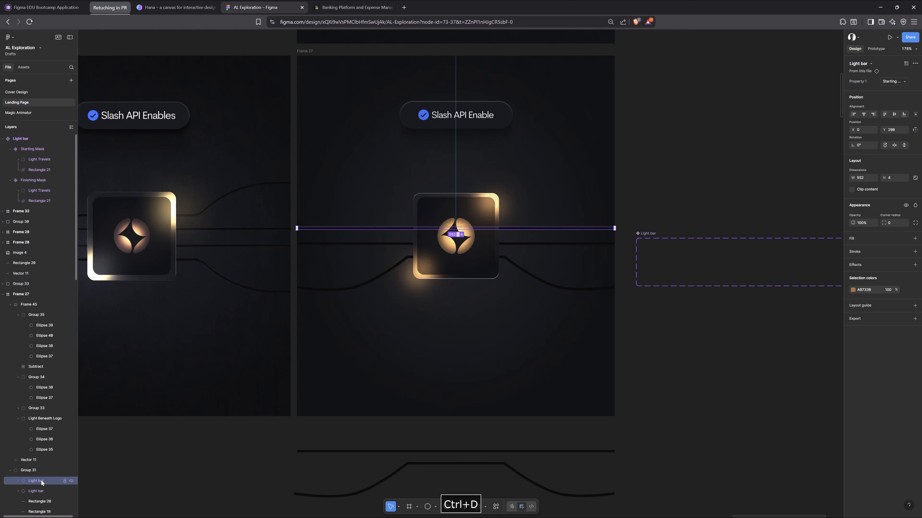
pyautogui.keyDown('ctrl'); pyautogui.keyDown('shift'); pyautogui.click(336, 244); pyautogui.keyUp('shift'); pyautogui.keyUp('ctrl')
pyautogui.click(904, 114)
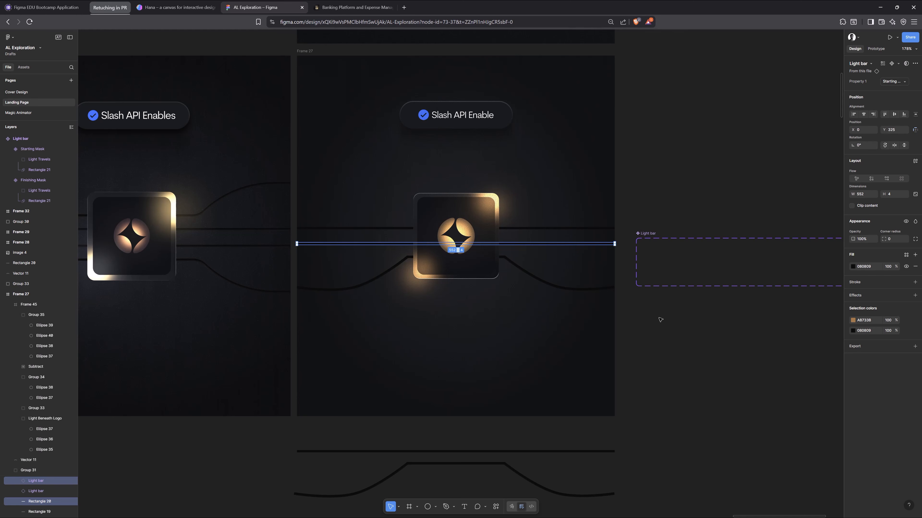
# Step: Preview Frame 27 to check the light travelling along both straight lines, and close the preview
pyautogui.click(604, 214)
pyautogui.click(306, 52)
pyautogui.hotkey('shift', 'space')
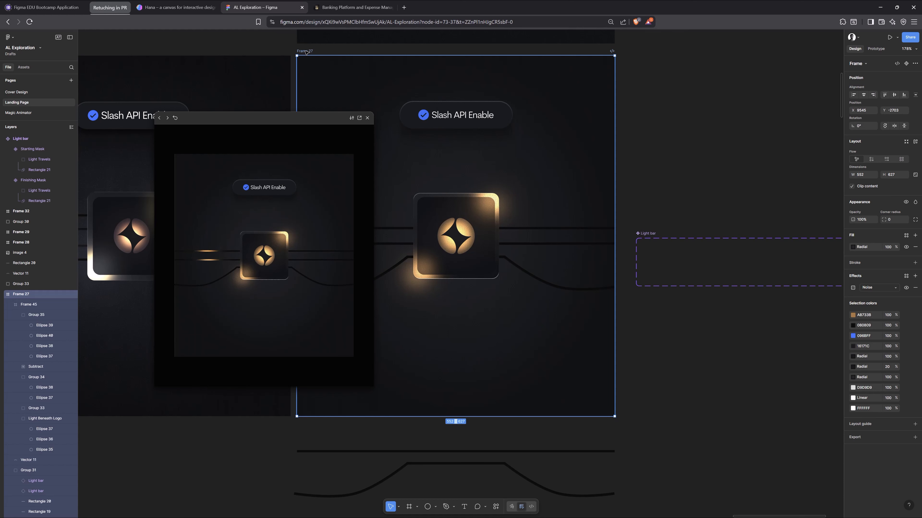
pyautogui.click(368, 119)
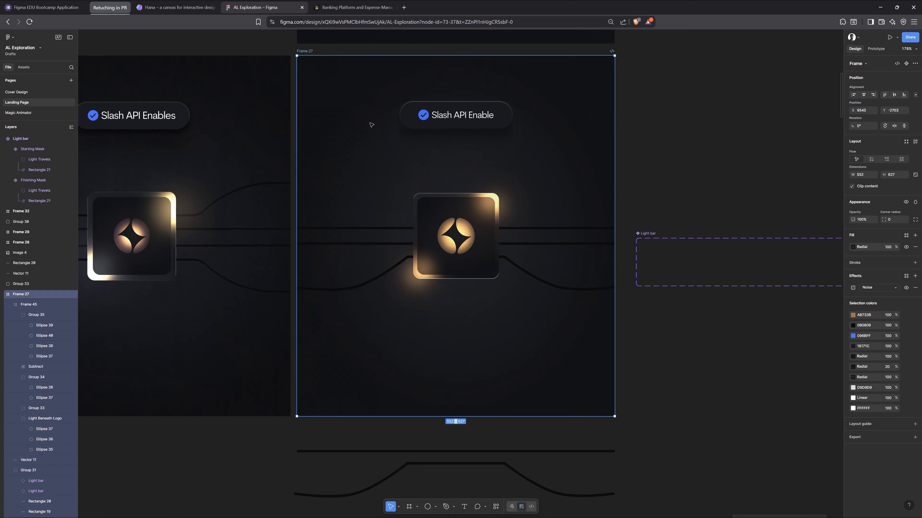
# Step: Undo the alignment and duplication of the second Light bar instance on the lower straight line
pyautogui.click(723, 188)
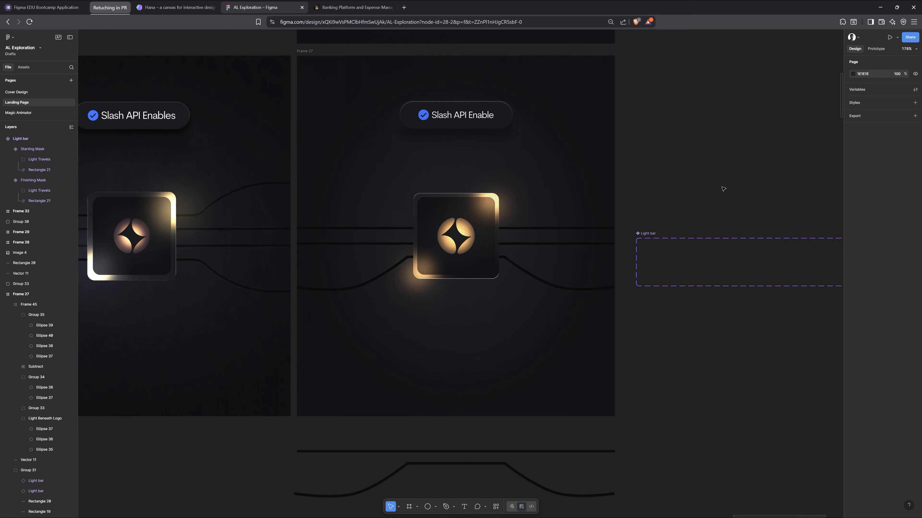
pyautogui.hscroll(5, 595, 190)
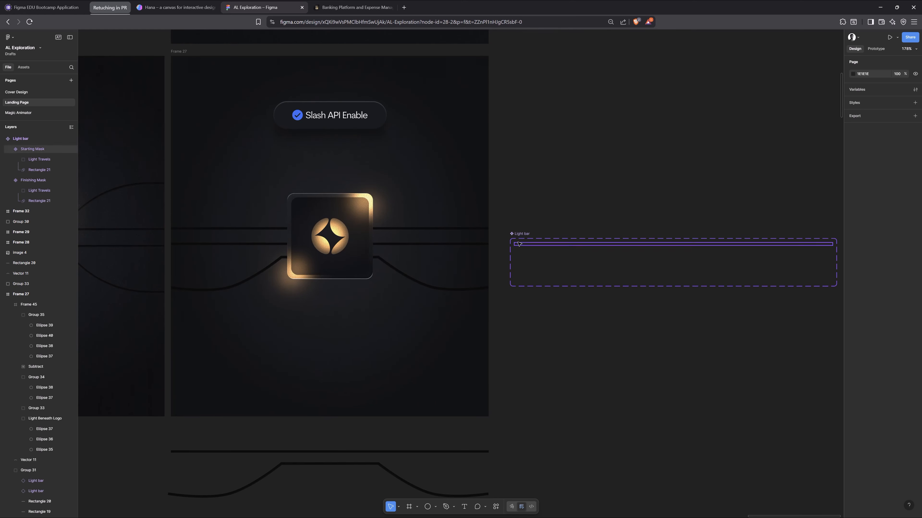
pyautogui.hotkey('ctrl', 'z')
pyautogui.hotkey('ctrl', 'z')
pyautogui.hotkey('ctrl', 'z')
pyautogui.hotkey('ctrl', 'z')
pyautogui.hotkey('ctrl', 'z')
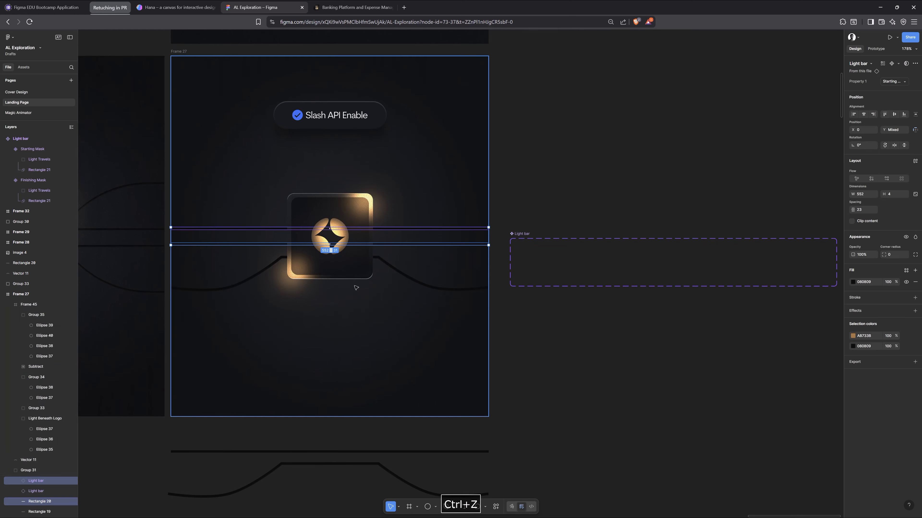
pyautogui.hotkey('ctrl', 'z')
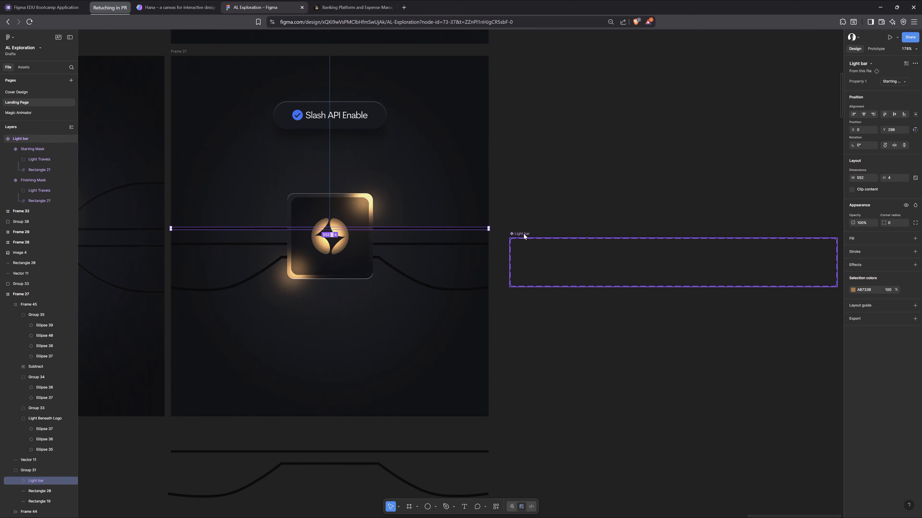
# Step: Duplicate the Light bar component set directly below the original and rename the copy "Light bar - Returns"
pyautogui.click(526, 241)
pyautogui.moveTo(528, 275); pyautogui.dragTo(528, 315)
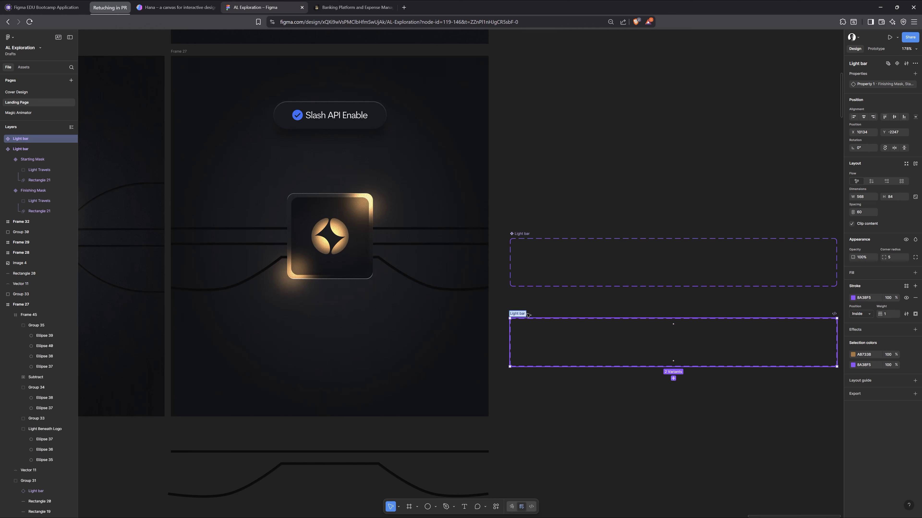
pyautogui.doubleClick(524, 314)
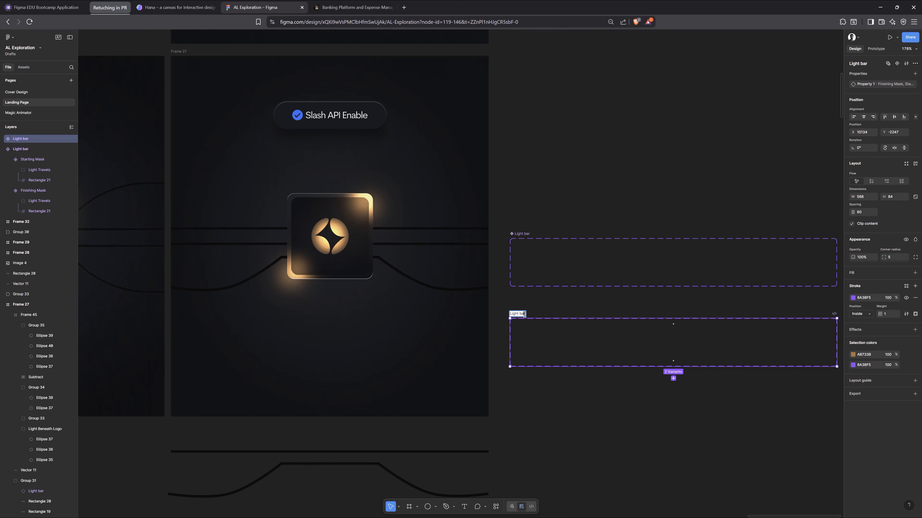
pyautogui.write('- Returns')
pyautogui.press('Return')
# Step: Set the animation duration of the Starting Mask interaction in Light bar - Returns to 800 ms
pyautogui.click(548, 326)
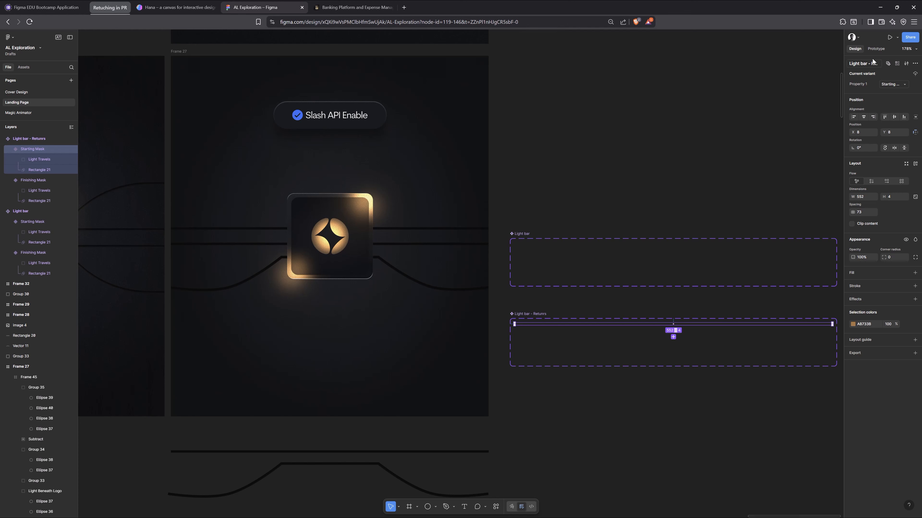
pyautogui.click(877, 50)
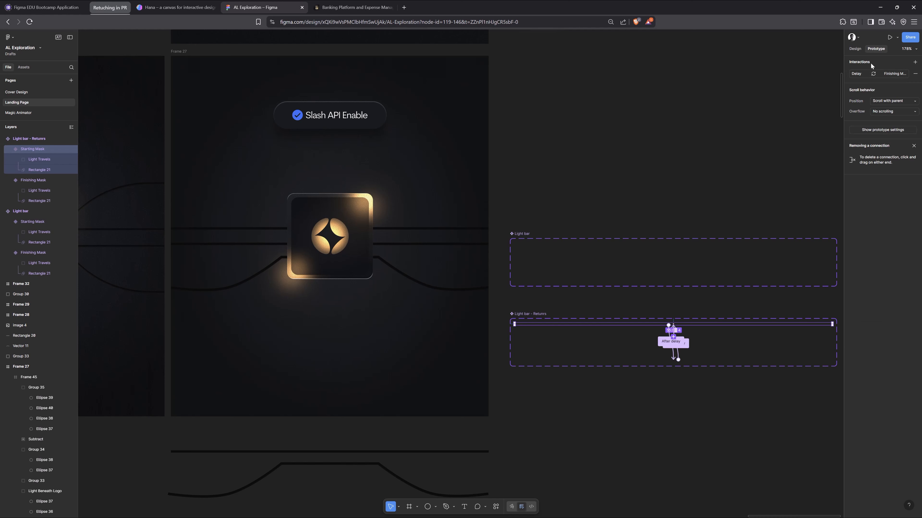
pyautogui.click(855, 74)
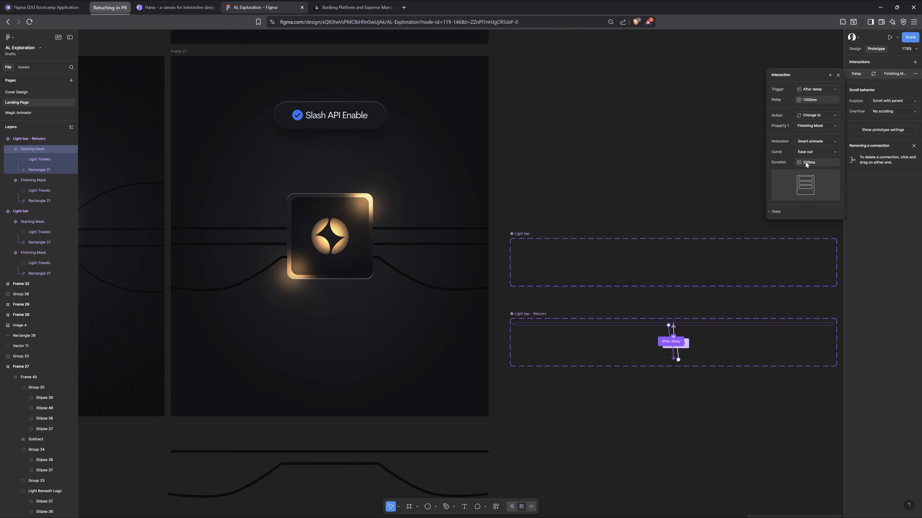
pyautogui.write('8')
pyautogui.press('Return')
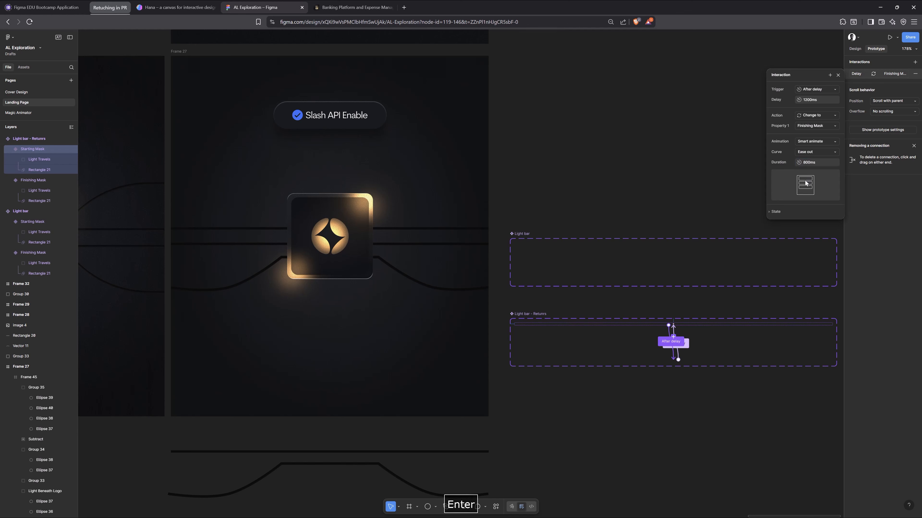
pyautogui.click(839, 76)
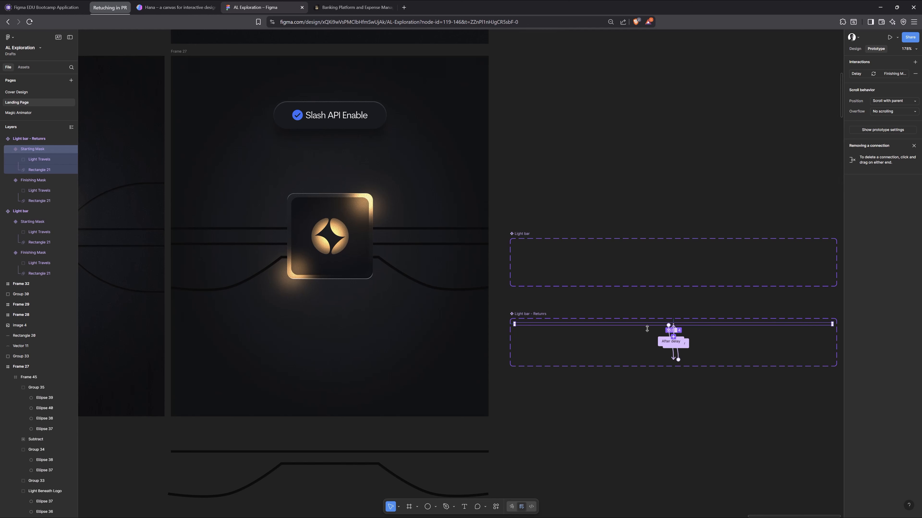
# Step: Set the delay of the Finishing Mask interaction in Light bar - Returns to 500 ms
pyautogui.click(632, 361)
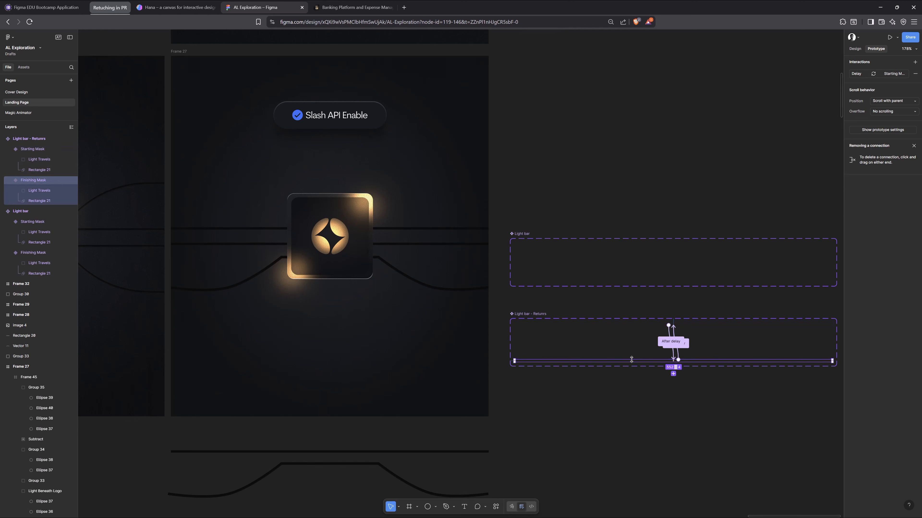
pyautogui.click(855, 74)
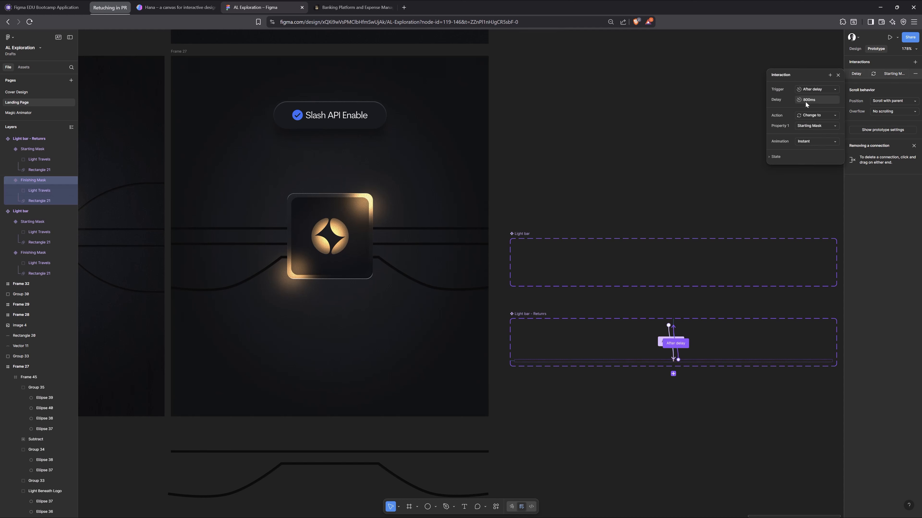
pyautogui.write('500')
pyautogui.press('Return')
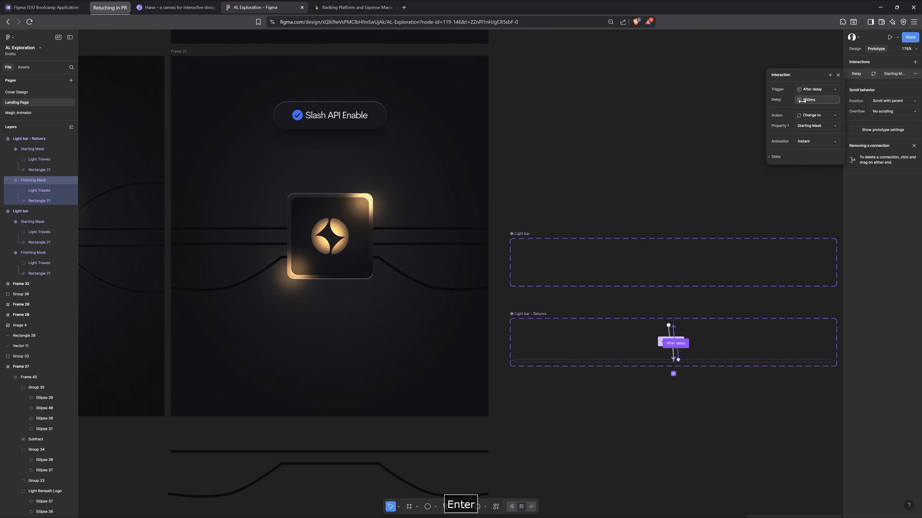
pyautogui.click(839, 75)
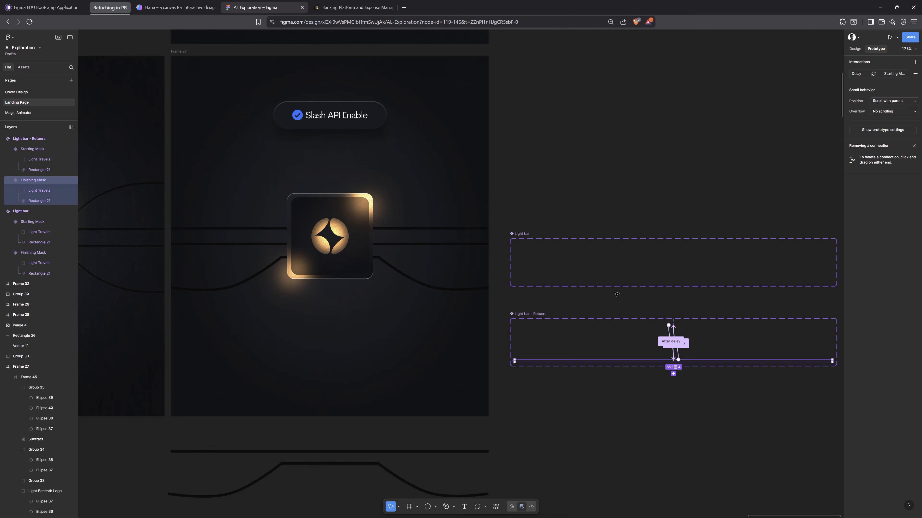
# Step: Place a Starting Mask instance of Light bar - Returns in Frame 27 and align it with the lower straight line, Rectangle 20
pyautogui.click(605, 325)
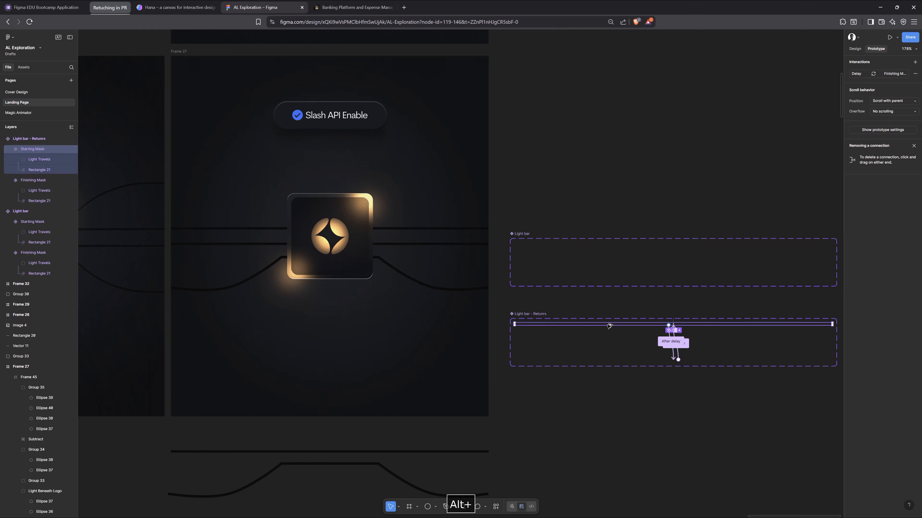
pyautogui.moveTo(607, 325); pyautogui.dragTo(267, 254)
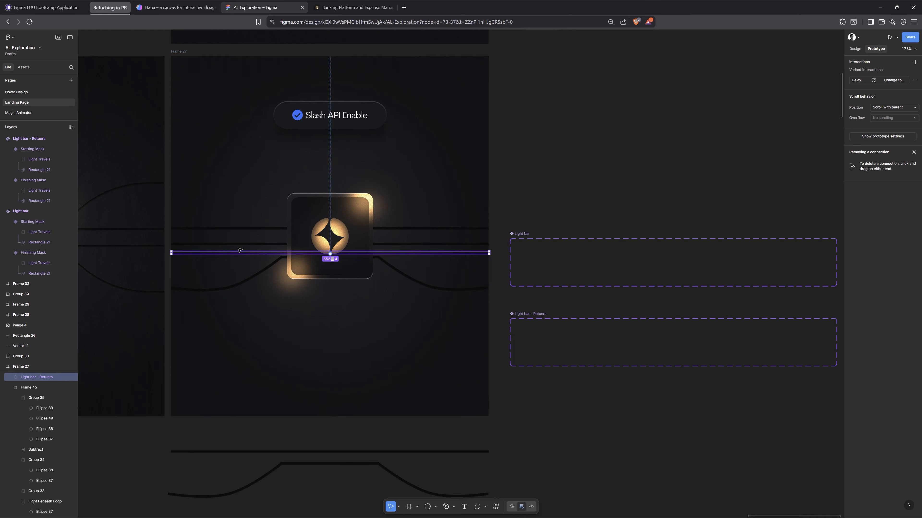
pyautogui.keyDown('ctrl'); pyautogui.keyDown('shift'); pyautogui.click(250, 244); pyautogui.keyUp('shift'); pyautogui.keyUp('ctrl')
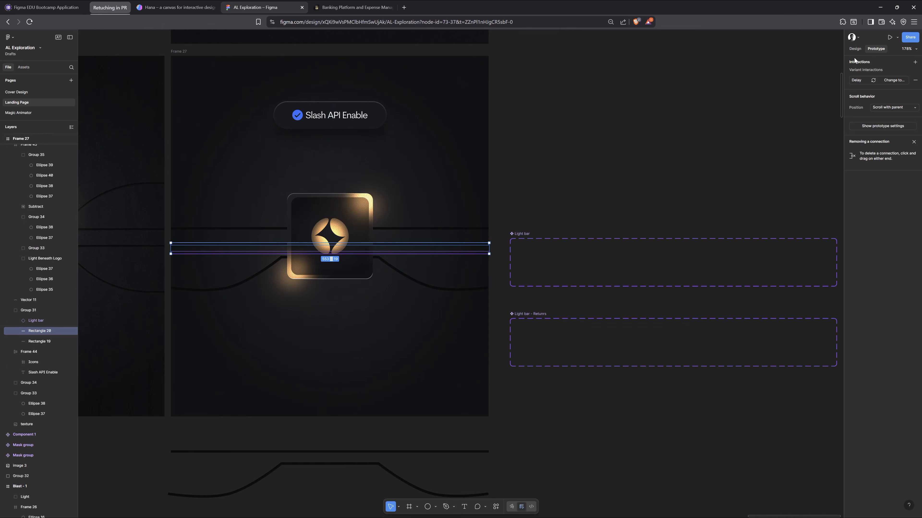
pyautogui.click(855, 50)
pyautogui.click(853, 115)
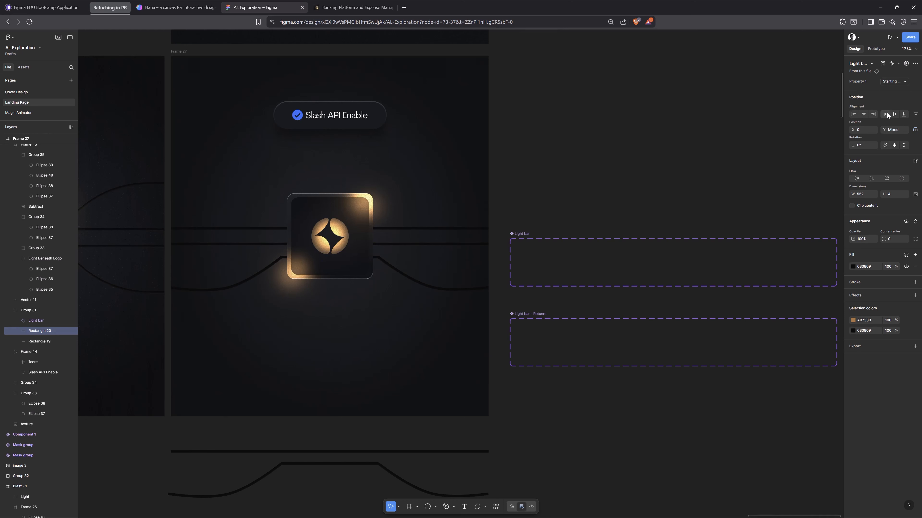
# Step: Preview the Frame 27 prototype to check the lights travelling along both straight lines, and close the preview
pyautogui.click(180, 51)
pyautogui.hotkey('shift', 'space')
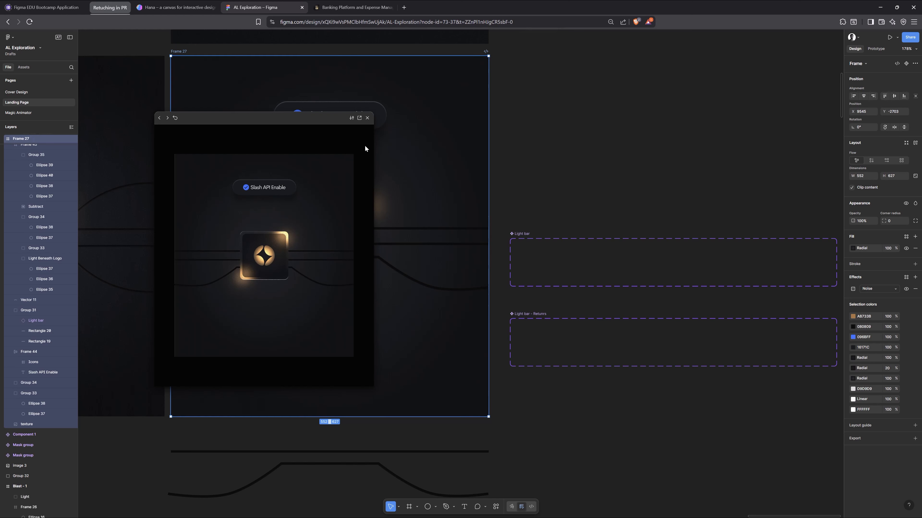
pyautogui.click(368, 118)
pyautogui.click(643, 177)
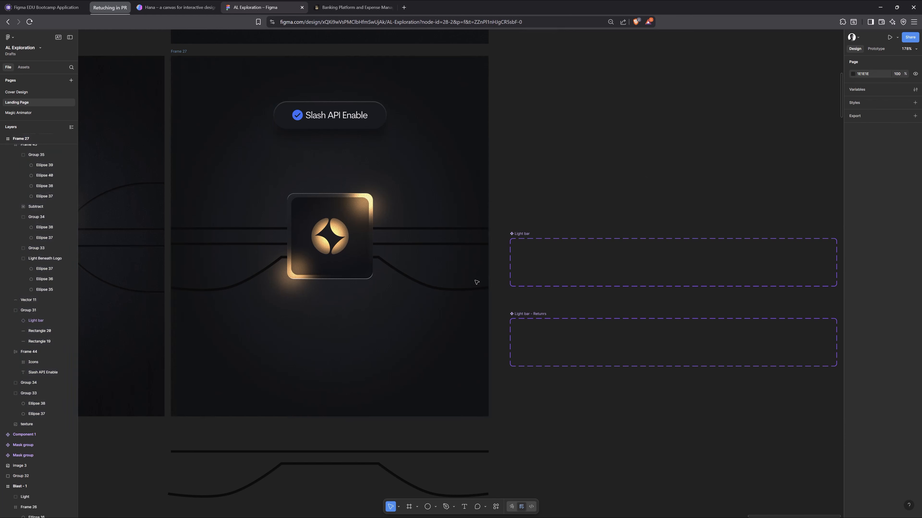
# Step: Duplicate Frame 27's curved line below Light bar - Returns and place a copy of Light Travels over the curve's left end
pyautogui.click(457, 291)
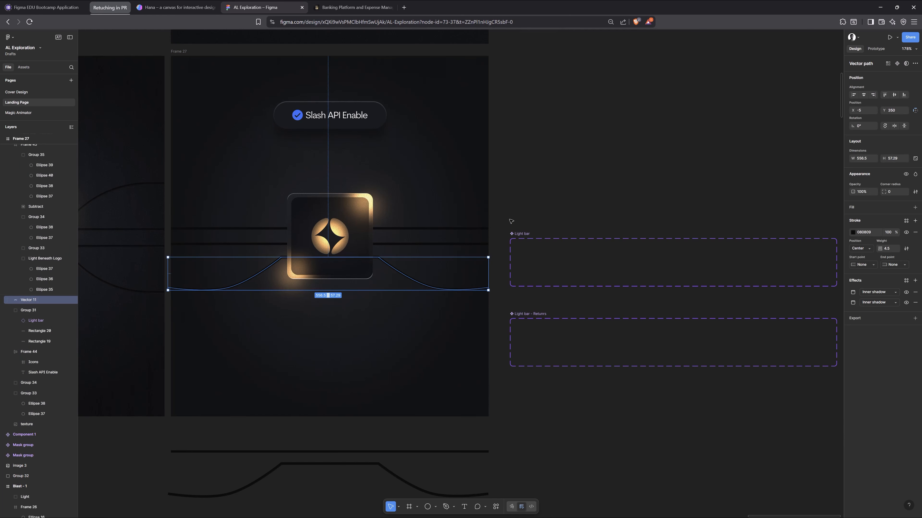
pyautogui.moveTo(416, 279); pyautogui.dragTo(760, 421)
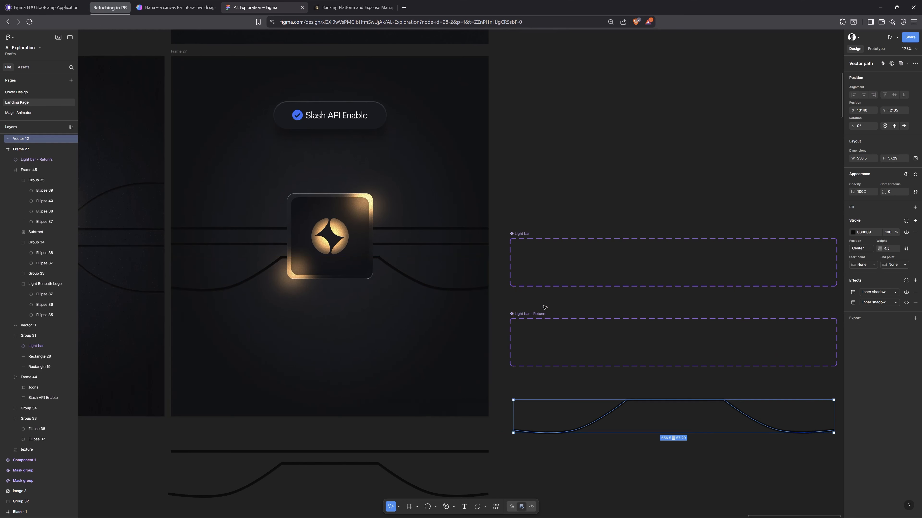
pyautogui.click(519, 243)
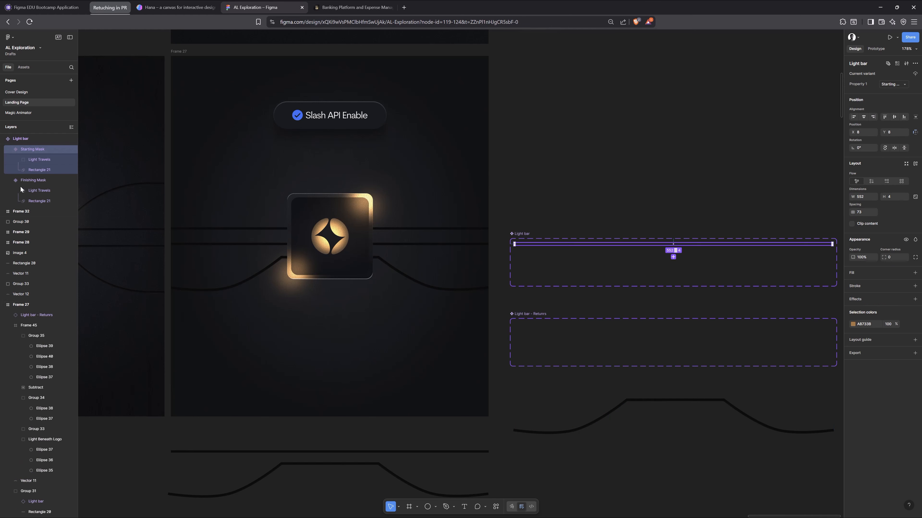
pyautogui.click(33, 161)
pyautogui.hotkey('ctrl', 'c')
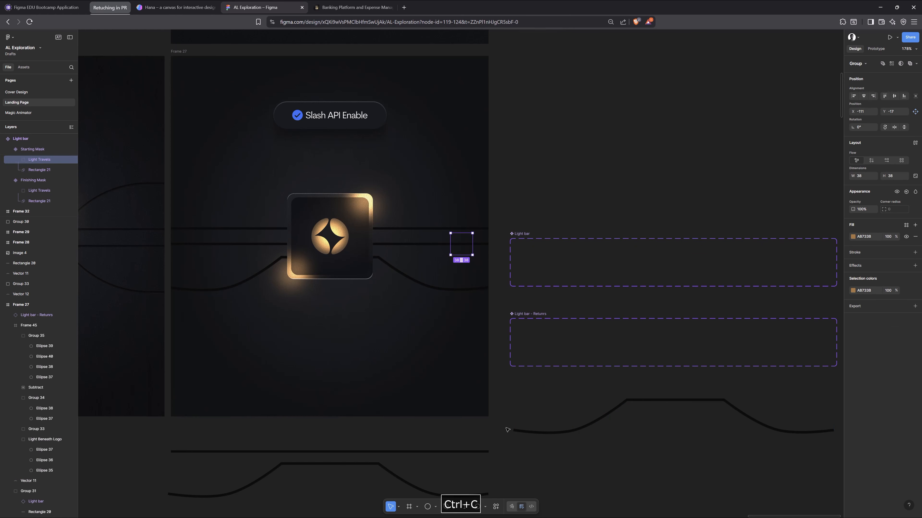
pyautogui.click(519, 431)
pyautogui.scroll(-2, 532, 396)
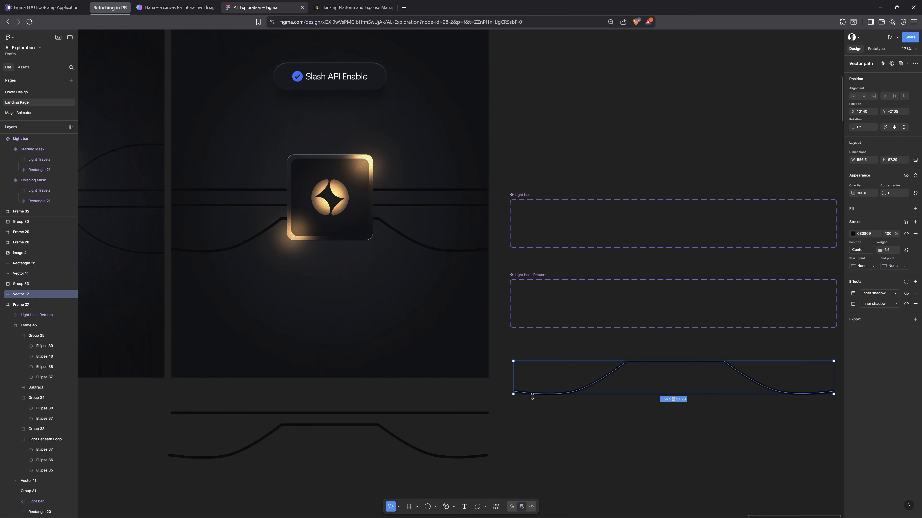
pyautogui.hotkey('ctrl', 'v')
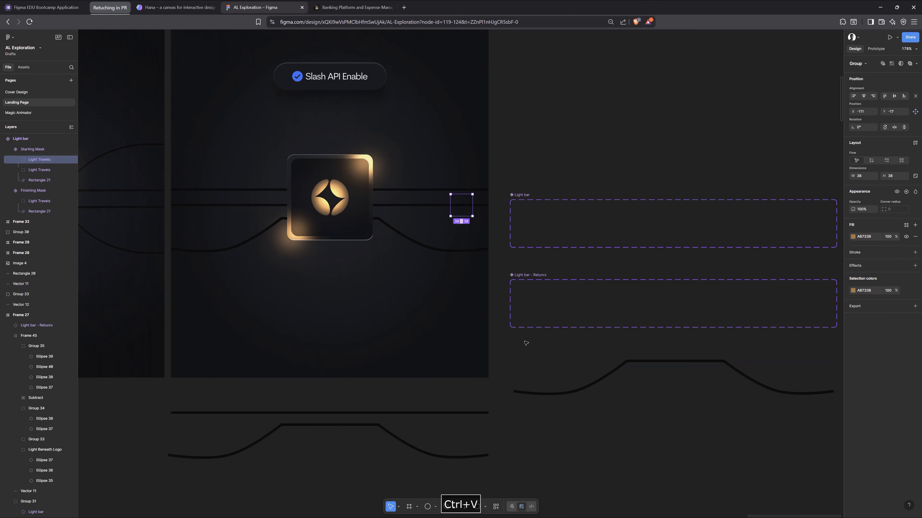
pyautogui.moveTo(464, 213); pyautogui.dragTo(524, 366)
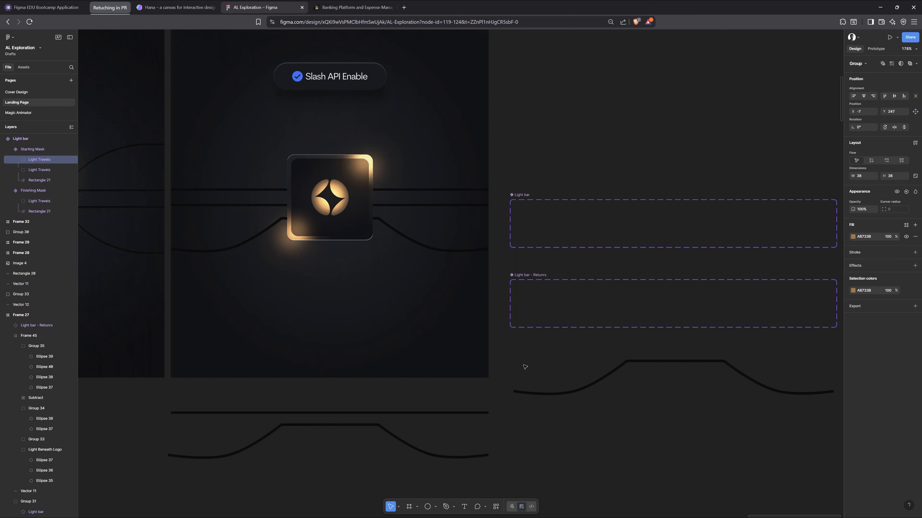
pyautogui.moveTo(528, 397)
pyautogui.mouseDown()
pyautogui.moveTo(529, 406)
pyautogui.moveTo(520, 395)
pyautogui.mouseUp()
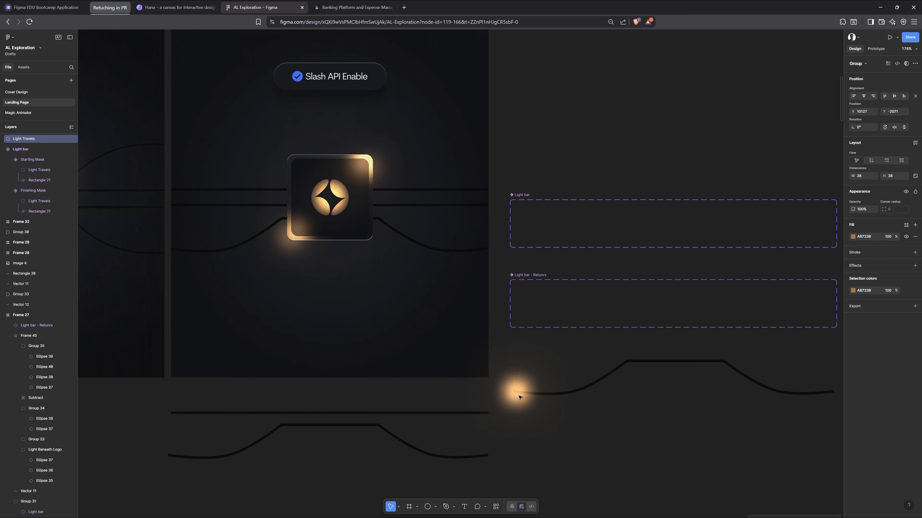
# Step: Mask the Light Travels copy with the duplicated curved line
pyautogui.keyDown('shift'); pyautogui.click(576, 391); pyautogui.keyUp('shift')
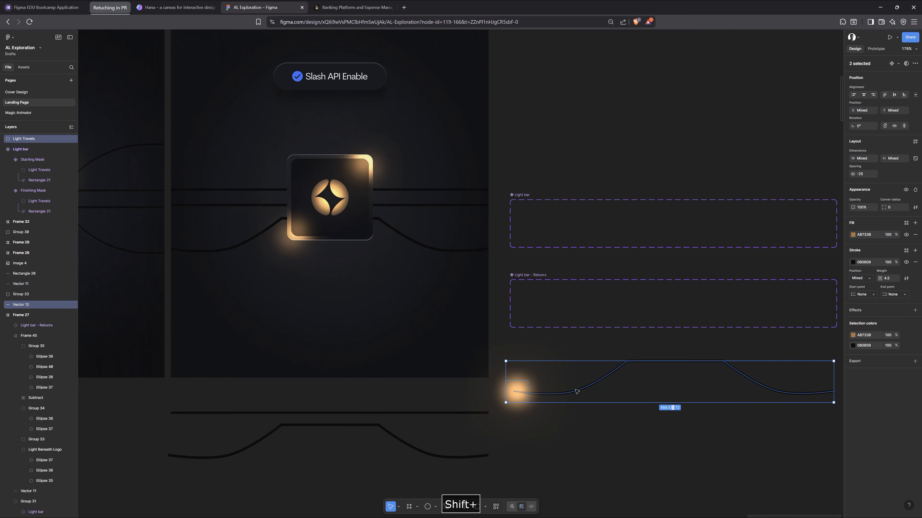
pyautogui.moveTo(573, 387); pyautogui.dragTo(529, 316)
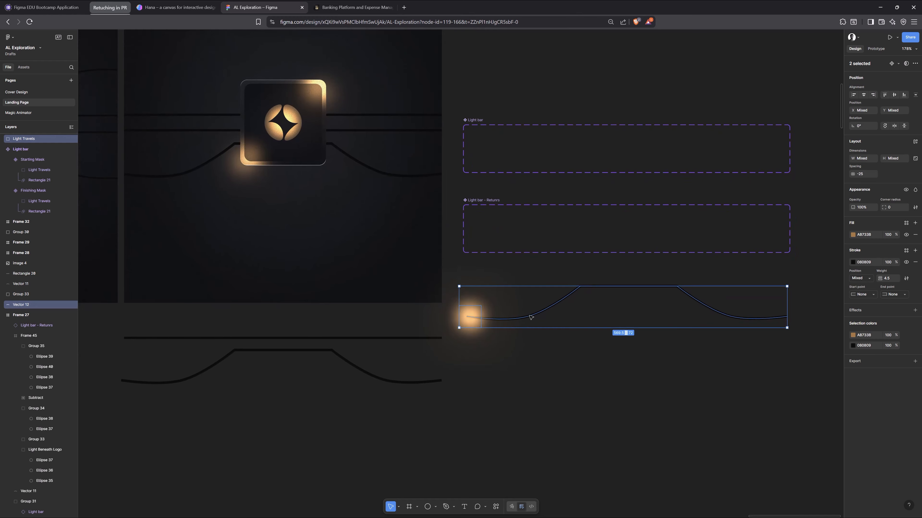
pyautogui.rightClick(530, 317)
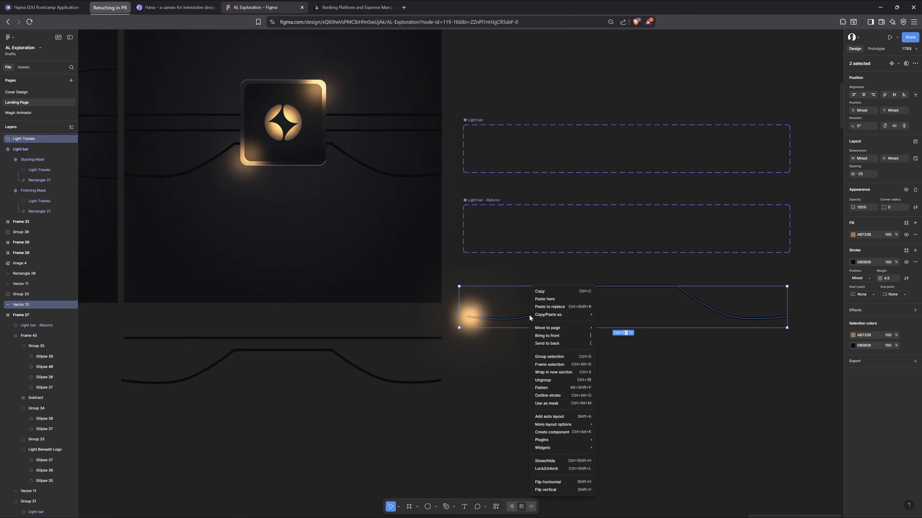
pyautogui.click(559, 404)
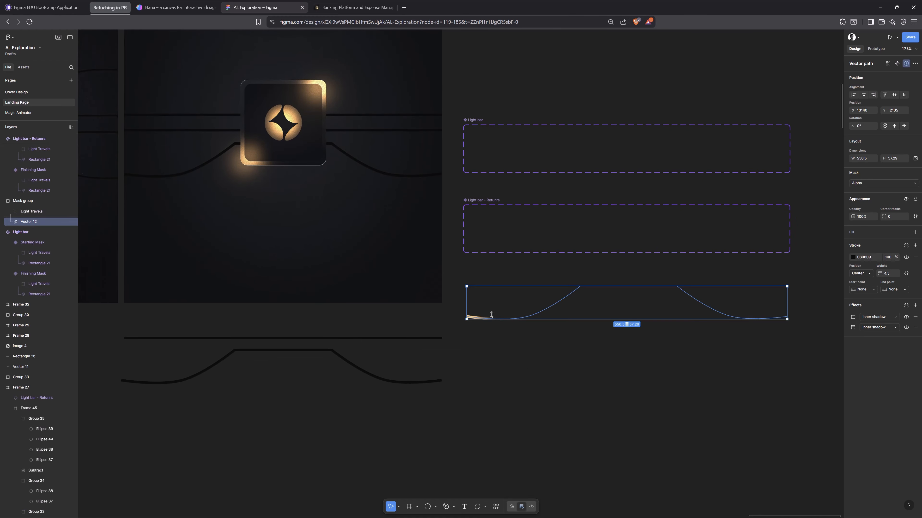
pyautogui.click(558, 303)
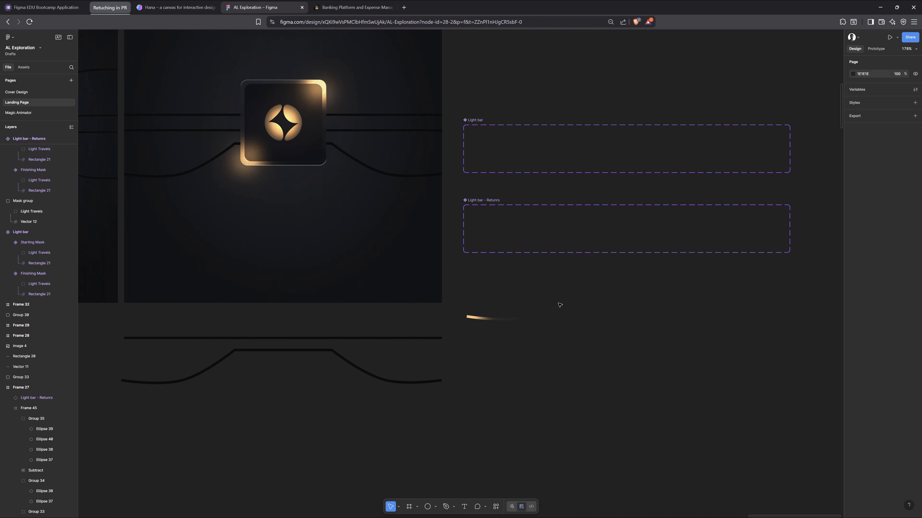
# Step: Rename the new mask group as "Cruve Light"
pyautogui.click(499, 322)
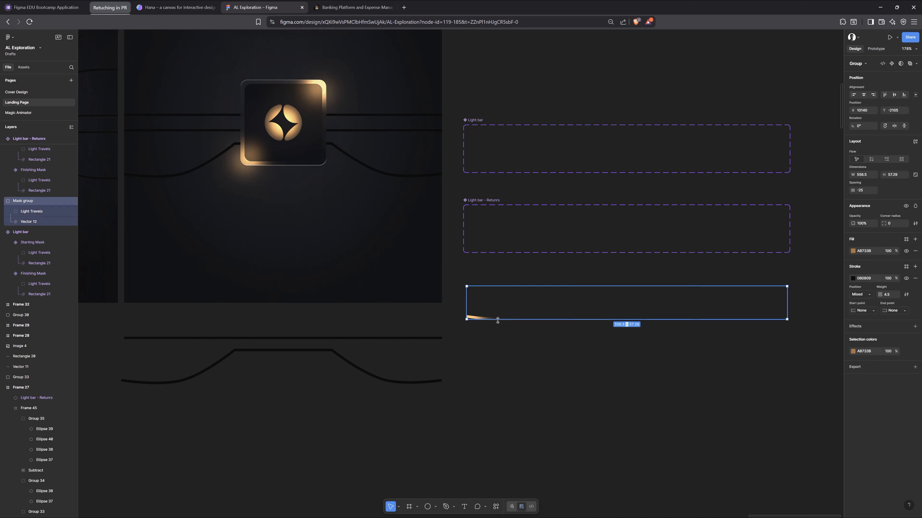
pyautogui.doubleClick(18, 202)
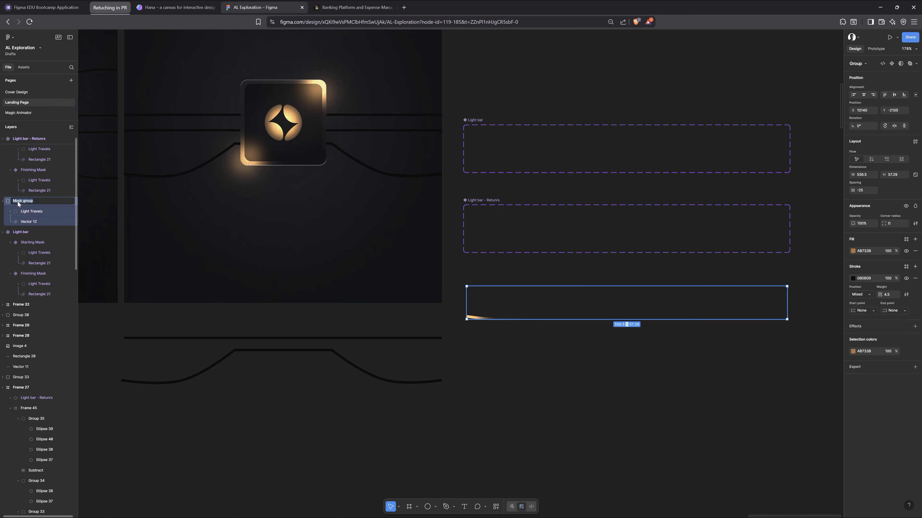
pyautogui.write('Cruve Light')
pyautogui.press('Return')
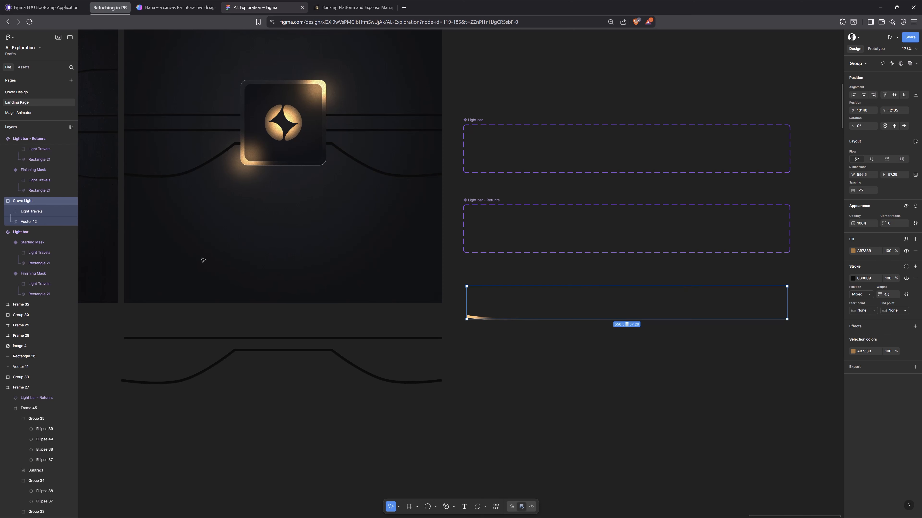
pyautogui.hotkey('ctrl', 'g')
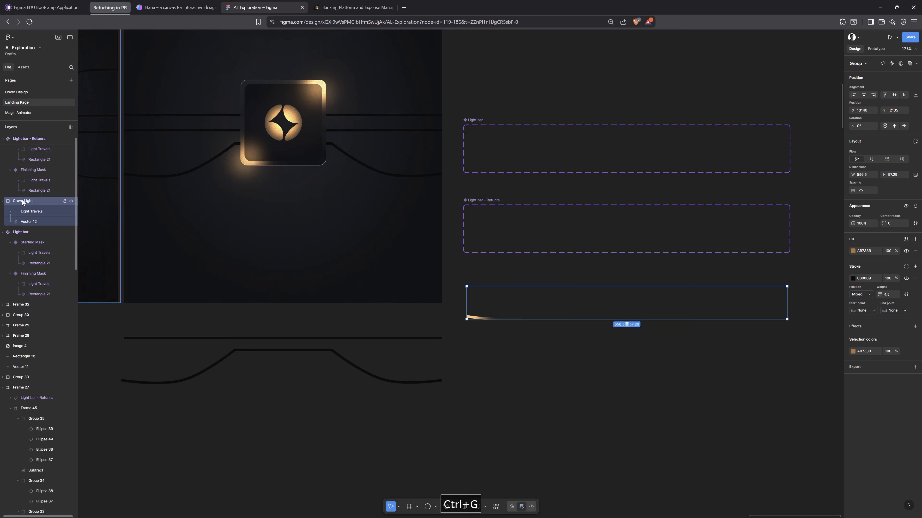
pyautogui.scroll(1, 29, 218)
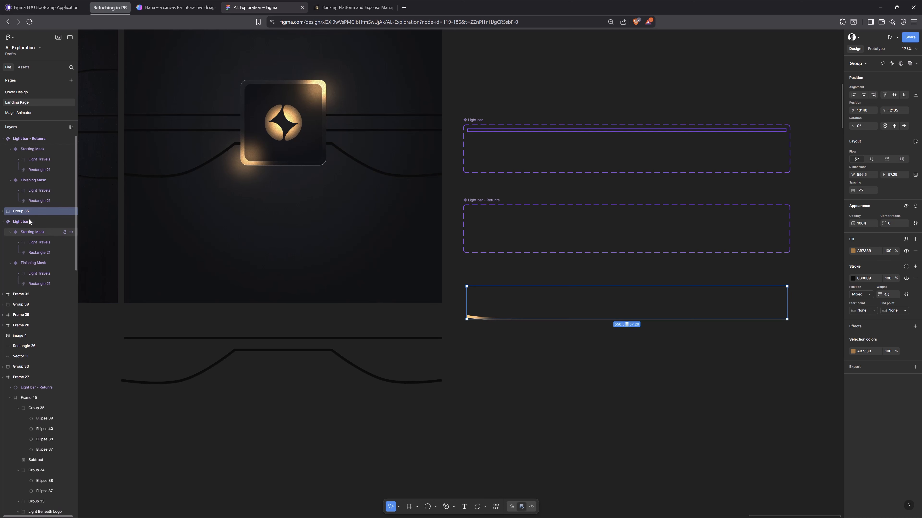
pyautogui.hotkey('ctrl', 'z')
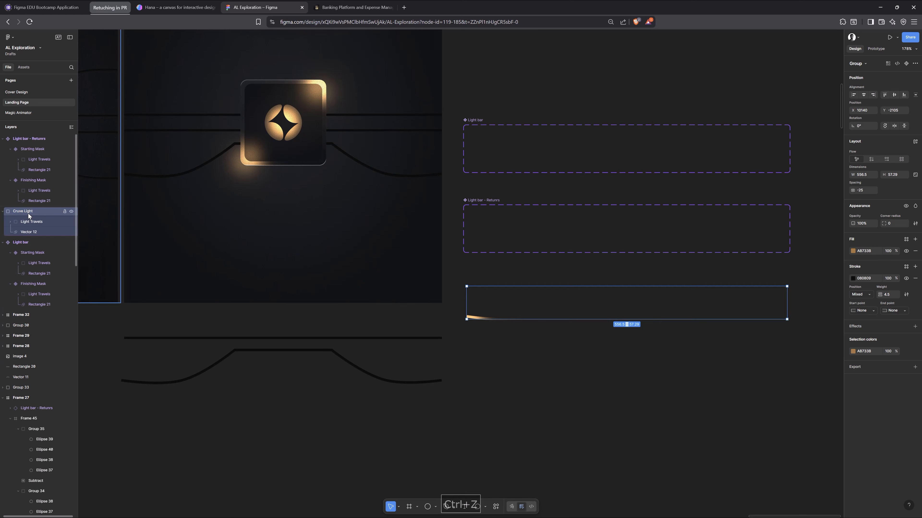
# Step: Duplicate the Cruve Light group and move the original straight down to Y -1977, leaving the copy in place
pyautogui.hotkey('ctrl', 'd')
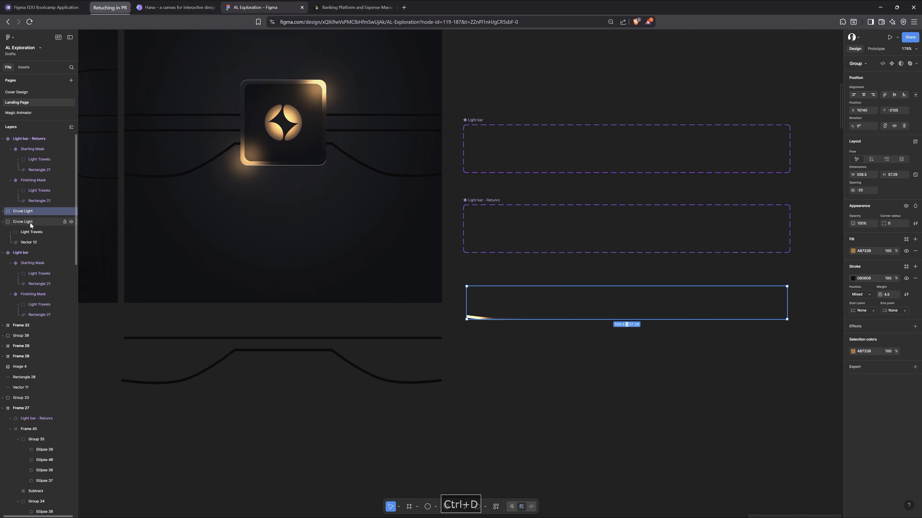
pyautogui.hotkey('ctrl', 'd')
pyautogui.hotkey('shift', 'Down')
pyautogui.hotkey('shift', 'Down')
pyautogui.hotkey('shift', 'Down')
pyautogui.hotkey('shift', 'Down')
pyautogui.hotkey('shift', 'Down')
pyautogui.hotkey('shift', 'Down')
pyautogui.hotkey('shift', 'Down')
pyautogui.hotkey('shift', 'Down')
pyautogui.hotkey('shift', 'Down')
pyautogui.hotkey('shift', 'Down')
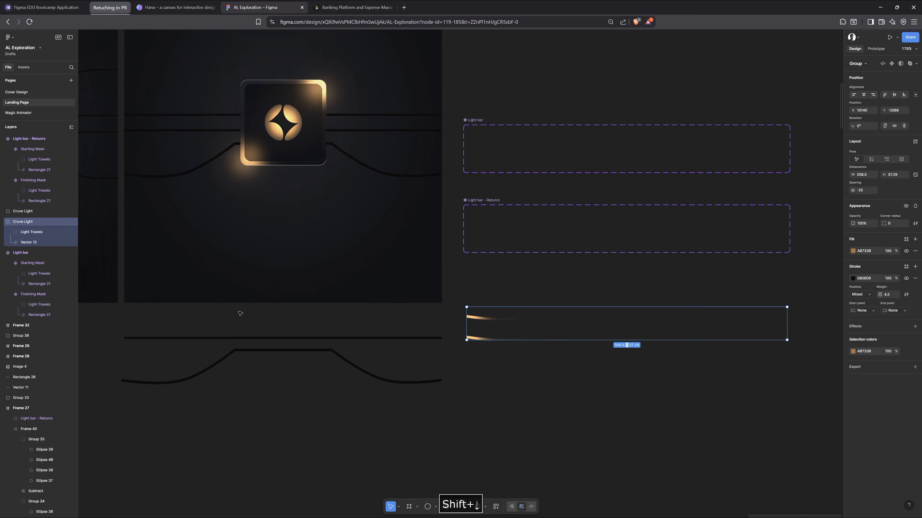
pyautogui.hotkey('shift', 'Down')
pyautogui.hotkey('shift', 'Down')
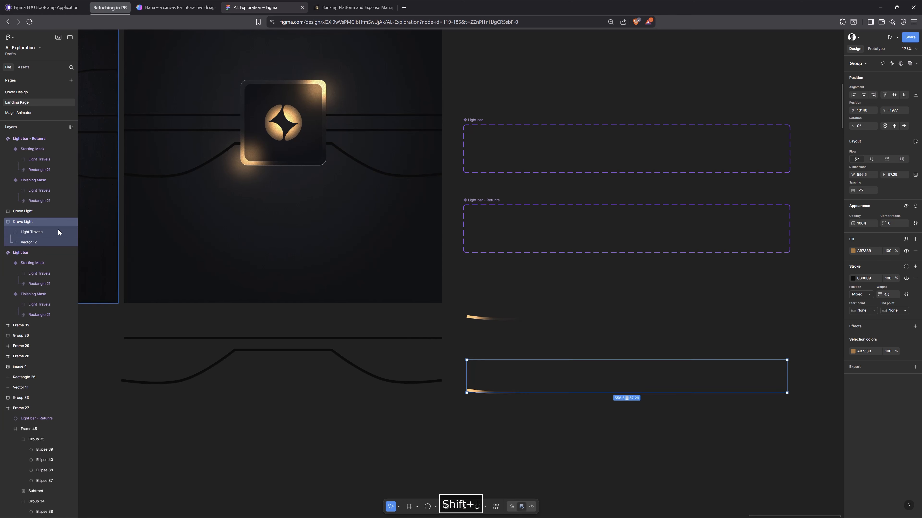
# Step: Rename the lower Cruve Light group as "Cruve Light Returns"
pyautogui.click(34, 221)
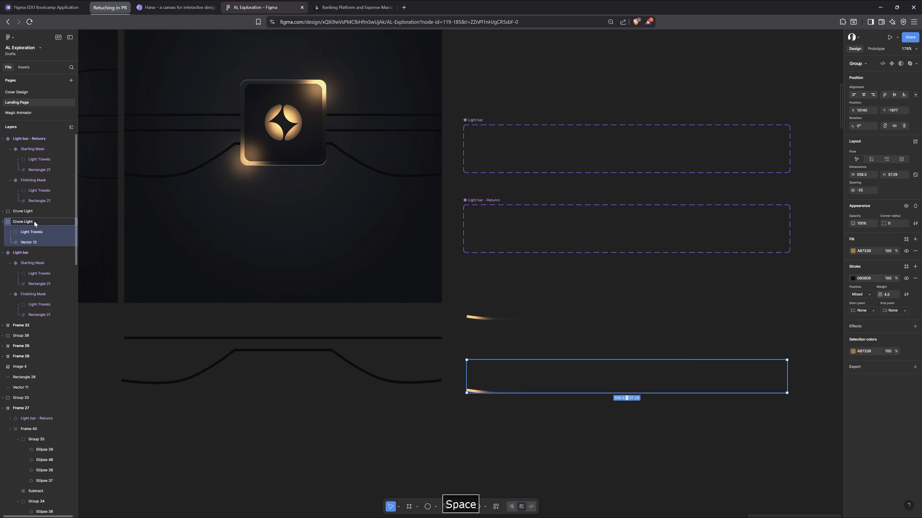
pyautogui.write('Returns')
pyautogui.press('Return')
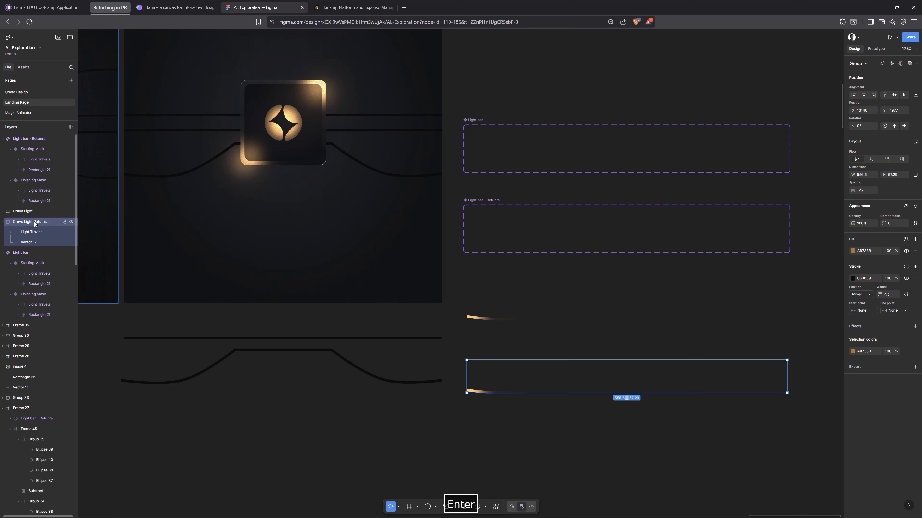
# Step: Move Light Travels inside the upper Cruve Light group horizontally to X 9903, beyond the left end of the curve
pyautogui.click(485, 318)
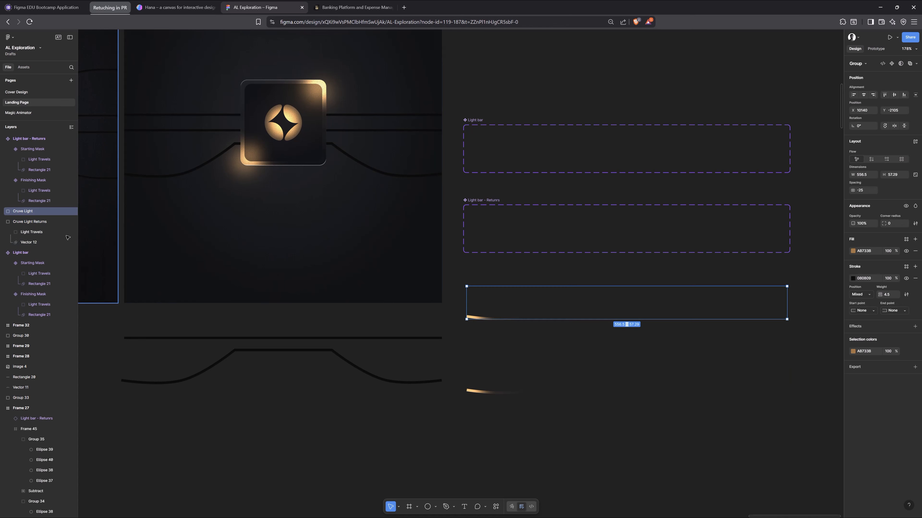
pyautogui.click(3, 211)
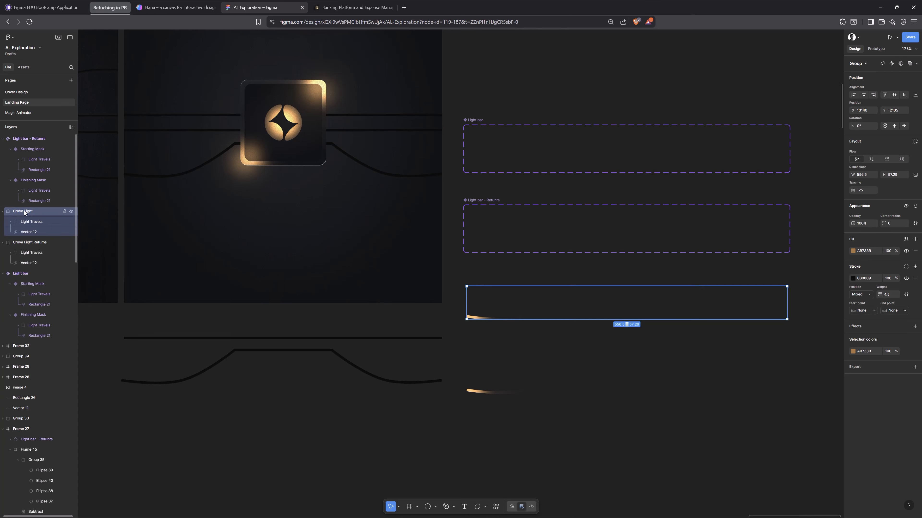
pyautogui.click(28, 222)
pyautogui.hotkey('shift', 'Left')
pyautogui.hotkey('shift', 'Left')
pyautogui.hotkey('shift', 'Left')
pyautogui.hotkey('shift', 'Left')
pyautogui.hotkey('shift', 'Left')
pyautogui.hotkey('shift', 'Left')
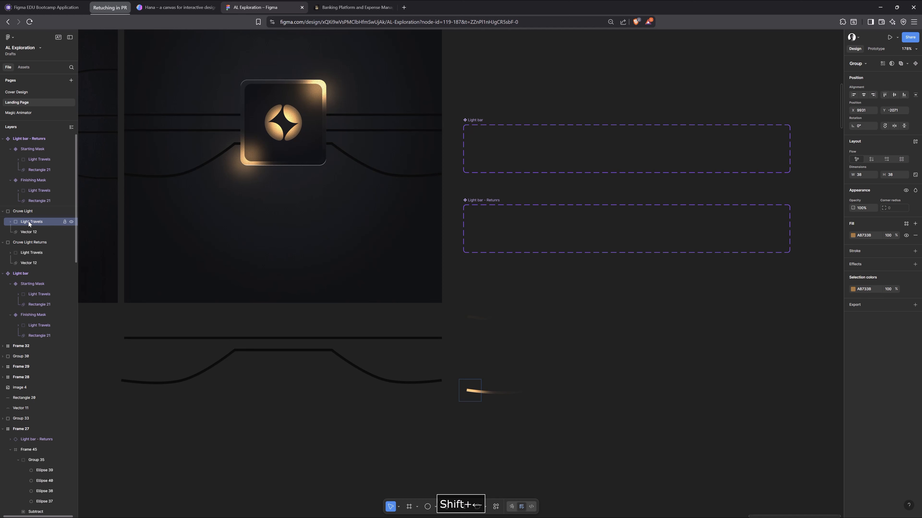
pyautogui.hotkey('shift', 'Left')
pyautogui.hotkey('shift', 'Left')
pyautogui.hotkey('shift', 'Left')
pyautogui.hotkey('shift', 'Left')
pyautogui.hotkey('shift', 'Left')
pyautogui.hotkey('shift', 'Left')
pyautogui.hotkey('shift', 'Left')
pyautogui.hotkey('shift', 'Left')
pyautogui.hotkey('shift', 'Left')
pyautogui.hotkey('shift', 'Left')
pyautogui.hotkey('shift', 'Left')
pyautogui.hotkey('shift', 'Left')
pyautogui.hotkey('shift', 'Left')
pyautogui.hotkey('shift', 'Left')
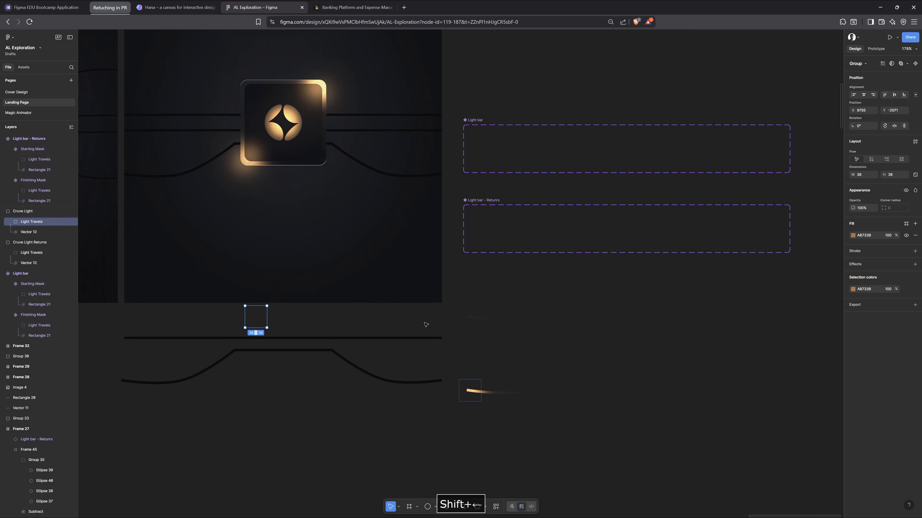
pyautogui.hotkey('shift', 'Right')
pyautogui.hotkey('shift', 'Right')
pyautogui.hotkey('shift', 'Right')
pyautogui.hotkey('shift', 'Right')
pyautogui.hotkey('shift', 'Right')
pyautogui.hotkey('shift', 'Right')
pyautogui.hotkey('shift', 'Right')
pyautogui.hotkey('shift', 'Right')
pyautogui.hotkey('shift', 'Right')
pyautogui.hotkey('shift', 'Right')
pyautogui.hotkey('shift', 'Right')
pyautogui.hotkey('shift', 'Right')
pyautogui.hotkey('shift', 'Right')
pyautogui.hotkey('shift', 'Right')
pyautogui.hotkey('shift', 'Right')
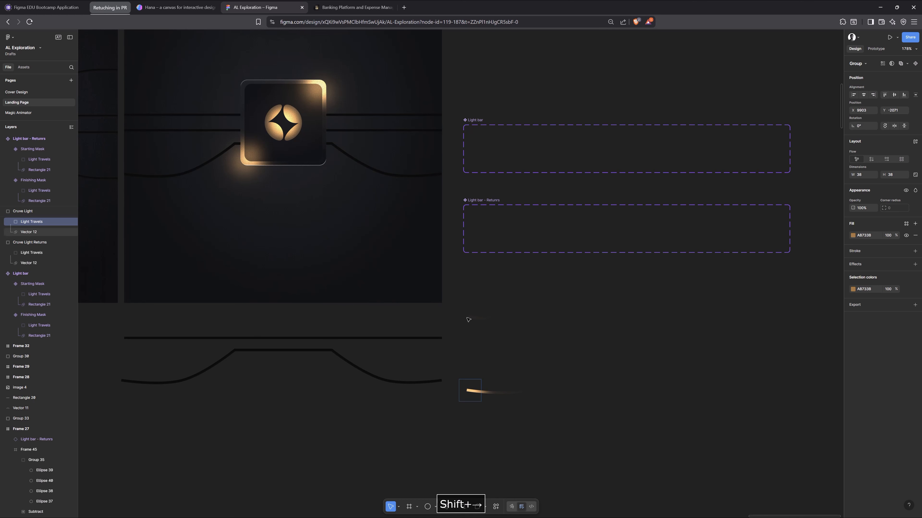
# Step: Reposition Light Travels inside the upper Cruve Light group horizontally, keeping it just beyond the left end of the curve
pyautogui.hotkey('shift', 'Right')
pyautogui.hotkey('shift', 'Right')
pyautogui.hotkey('shift', 'Right')
pyautogui.hotkey('shift', 'Right')
pyautogui.hotkey('shift', 'Right')
pyautogui.hotkey('shift', 'Right')
pyautogui.hotkey('shift', 'Right')
pyautogui.hotkey('shift', 'Right')
pyautogui.hotkey('shift', 'Right')
pyautogui.hotkey('shift', 'Right')
pyautogui.hotkey('shift', 'Right')
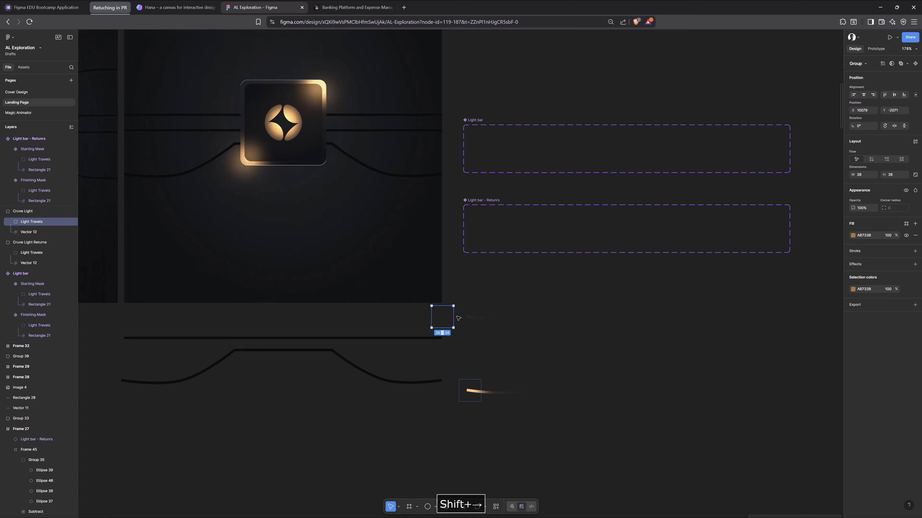
pyautogui.hotkey('shift', 'Left')
pyautogui.hotkey('shift', 'Left')
pyautogui.hotkey('shift', 'Left')
pyautogui.hotkey('shift', 'Left')
pyautogui.hotkey('shift', 'Left')
pyautogui.hotkey('shift', 'Left')
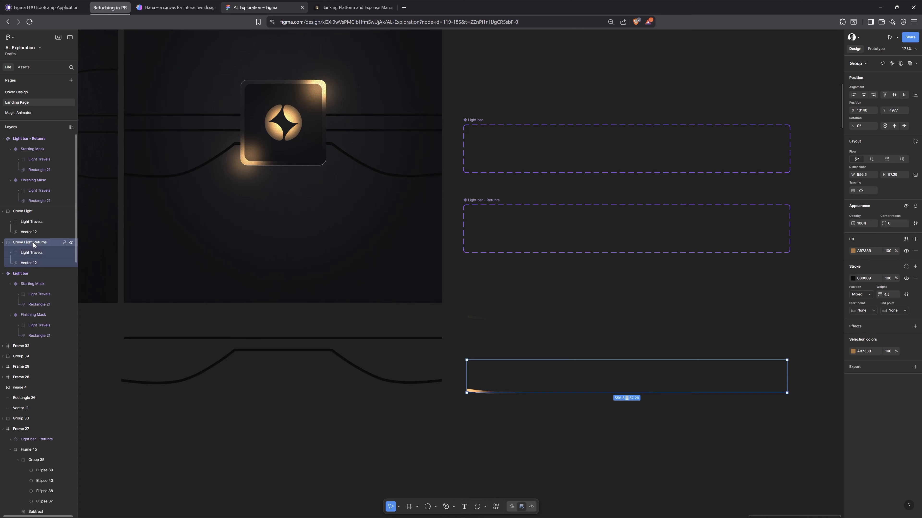
# Step: Move Light Travels inside Cruve Light Returns along the curve to X 10799, Y -1951, beyond the curve's right end
pyautogui.click(33, 254)
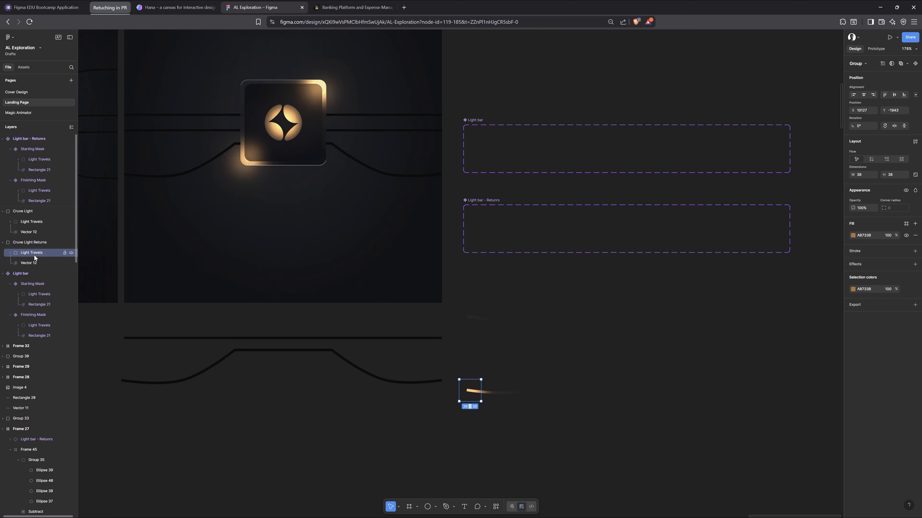
pyautogui.hotkey('shift', 'Right')
pyautogui.hotkey('shift', 'Right')
pyautogui.hotkey('shift', 'Right')
pyautogui.hotkey('shift', 'Right')
pyautogui.hotkey('shift', 'Right')
pyautogui.hotkey('shift', 'Right')
pyautogui.hotkey('shift', 'Right')
pyautogui.hotkey('shift', 'Right')
pyautogui.hotkey('shift', 'Right')
pyautogui.hotkey('shift', 'Right')
pyautogui.hotkey('shift', 'Right')
pyautogui.hotkey('shift', 'Right')
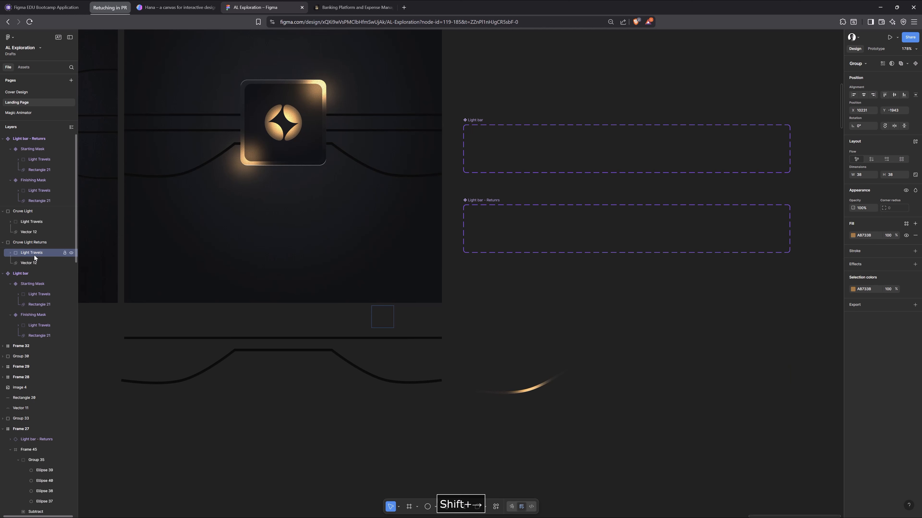
pyautogui.hotkey('shift', 'Right')
pyautogui.hotkey('shift', 'Right')
pyautogui.hotkey('shift', 'Right')
pyautogui.hotkey('shift', 'Right')
pyautogui.hotkey('shift', 'Right')
pyautogui.hotkey('shift', 'Right')
pyautogui.hotkey('shift', 'Right')
pyautogui.hotkey('shift', 'Right')
pyautogui.hotkey('shift', 'Up')
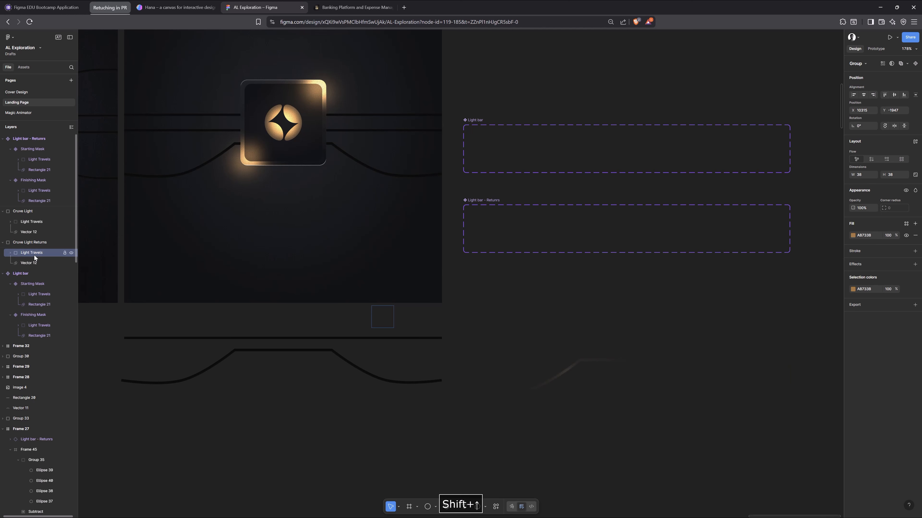
pyautogui.hotkey('shift', 'Up')
pyautogui.hotkey('shift', 'Up')
pyautogui.hotkey('shift', 'Up')
pyautogui.hotkey('shift', 'Up')
pyautogui.hotkey('shift', 'Up')
pyautogui.hotkey('shift', 'Up')
pyautogui.hotkey('shift', 'Right')
pyautogui.hotkey('shift', 'Right')
pyautogui.hotkey('shift', 'Right')
pyautogui.hotkey('shift', 'Right')
pyautogui.hotkey('shift', 'Right')
pyautogui.hotkey('shift', 'Right')
pyautogui.hotkey('shift', 'Right')
pyautogui.hotkey('shift', 'Right')
pyautogui.hotkey('shift', 'Right')
pyautogui.hotkey('shift', 'Right')
pyautogui.hotkey('shift', 'Right')
pyautogui.hotkey('shift', 'Right')
pyautogui.hotkey('shift', 'Right')
pyautogui.hotkey('shift', 'Right')
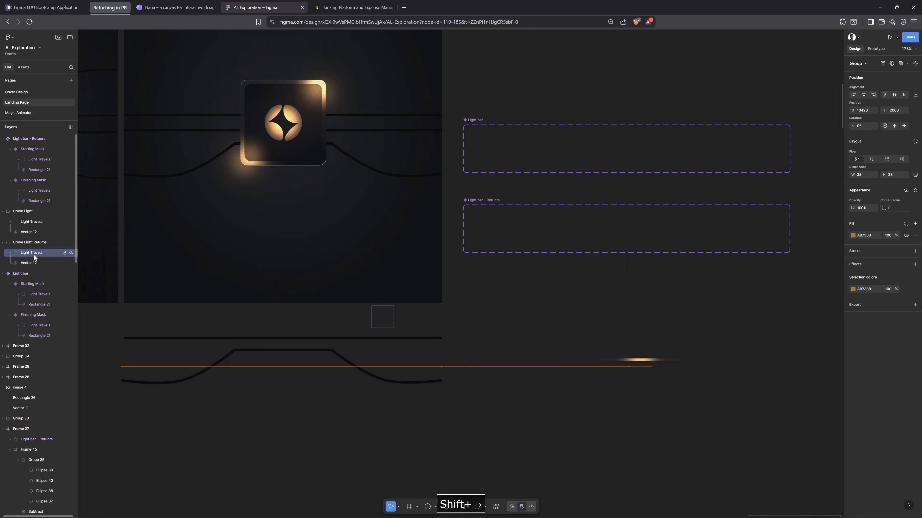
pyautogui.hotkey('shift', 'Right')
pyautogui.hotkey('shift', 'Right')
pyautogui.hotkey('shift', 'Right')
pyautogui.hotkey('shift', 'Right')
pyautogui.hotkey('shift', 'Right')
pyautogui.hotkey('shift', 'Right')
pyautogui.hotkey('shift', 'Right')
pyautogui.hotkey('shift', 'Right')
pyautogui.hotkey('shift', 'Right')
pyautogui.hotkey('shift', 'Down')
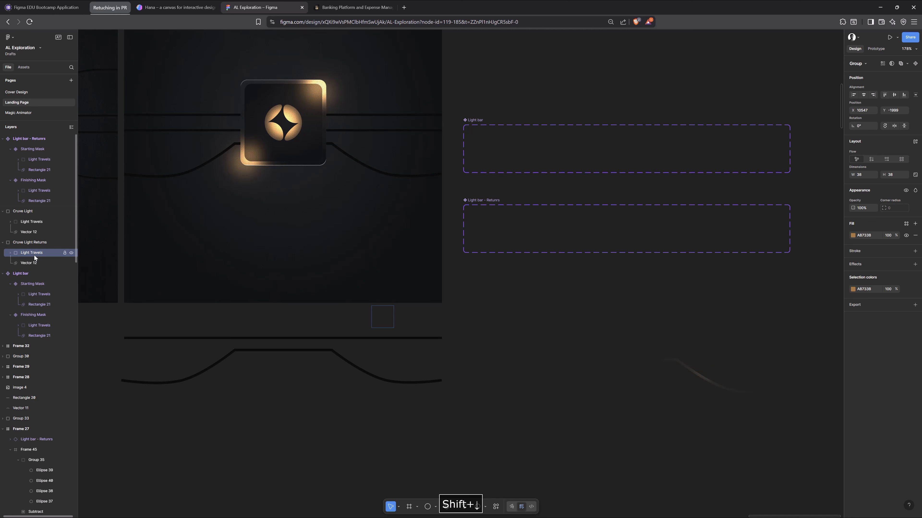
pyautogui.hotkey('shift', 'Down')
pyautogui.hotkey('shift', 'Down')
pyautogui.hotkey('shift', 'Down')
pyautogui.hotkey('shift', 'Right')
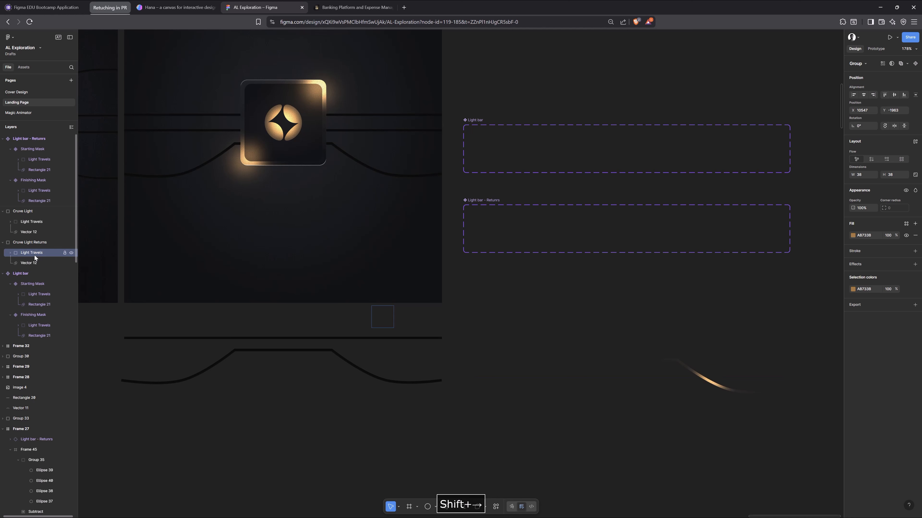
pyautogui.hotkey('shift', 'Right')
pyautogui.hotkey('shift', 'Right')
pyautogui.hotkey('shift', 'Right')
pyautogui.hotkey('shift', 'Right')
pyautogui.hotkey('shift', 'Right')
pyautogui.hotkey('shift', 'Right')
pyautogui.hotkey('shift', 'Right')
pyautogui.hotkey('shift', 'Right')
pyautogui.hotkey('shift', 'Right')
pyautogui.hotkey('shift', 'Right')
pyautogui.hotkey('shift', 'Right')
pyautogui.hotkey('shift', 'Down')
pyautogui.hotkey('shift', 'Down')
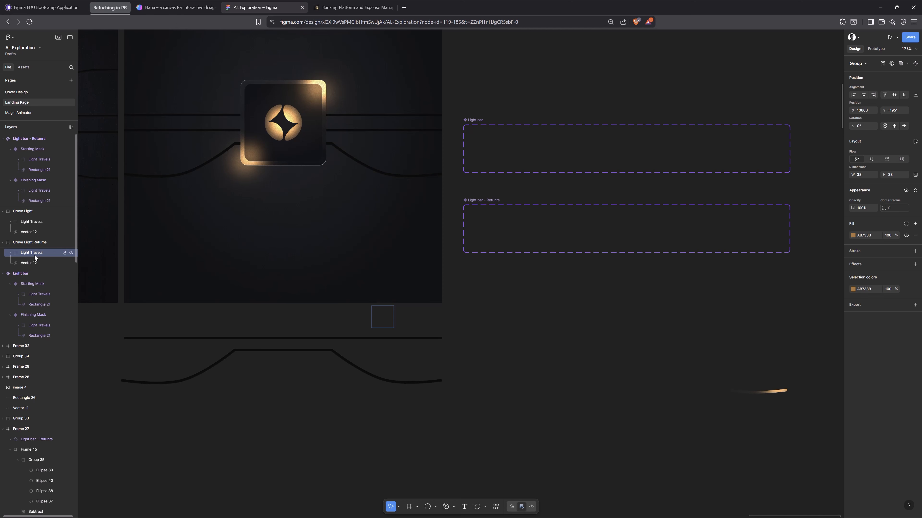
pyautogui.hotkey('shift', 'Right')
pyautogui.hotkey('shift', 'Right')
pyautogui.hotkey('shift', 'Right')
pyautogui.hotkey('shift', 'Right')
pyautogui.hotkey('shift', 'Right')
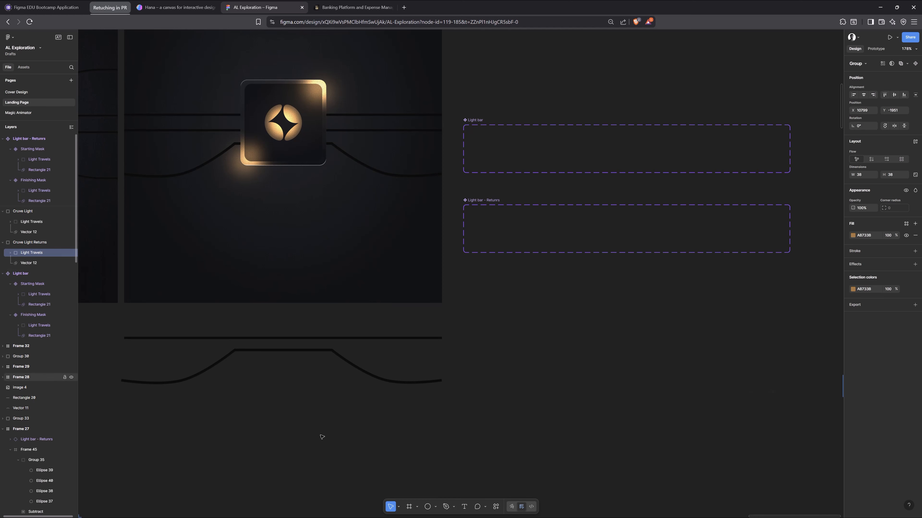
# Step: Combine the Cruve Light and Cruve Light Returns groups into a component set with two variants
pyautogui.click(585, 305)
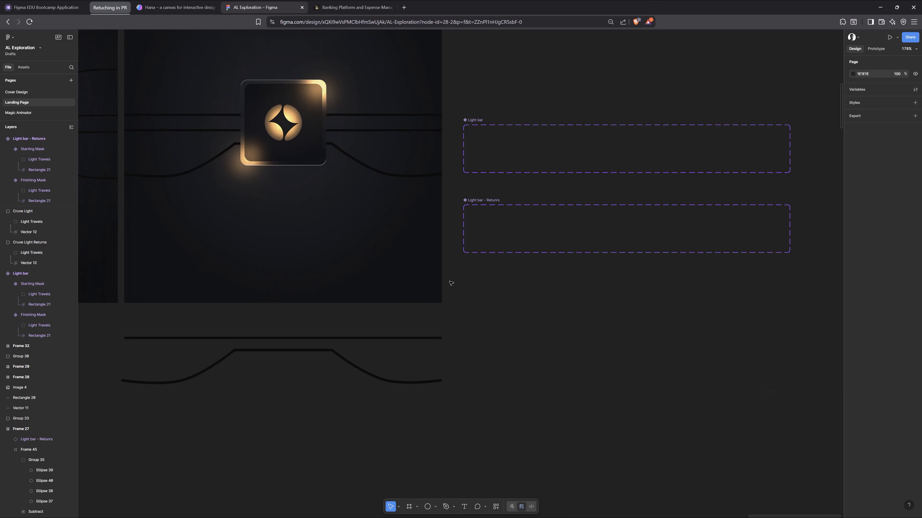
pyautogui.moveTo(447, 278); pyautogui.dragTo(820, 437)
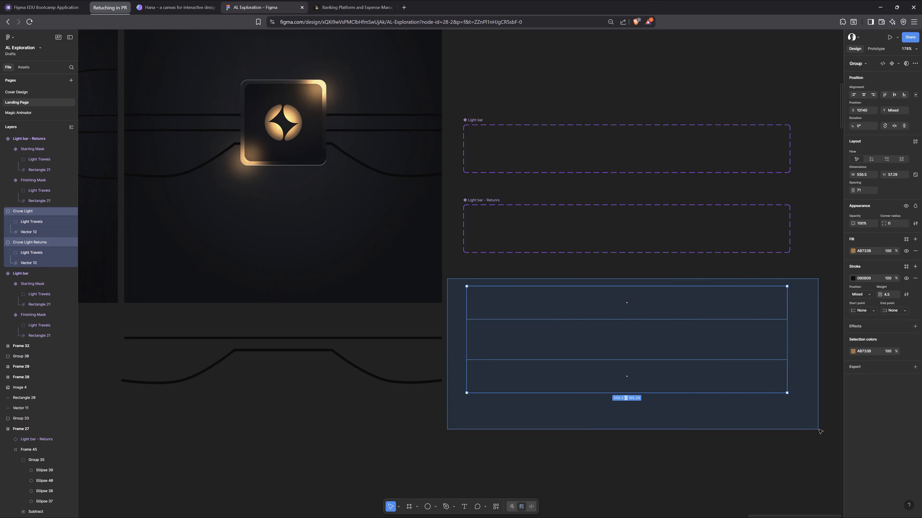
pyautogui.click(898, 64)
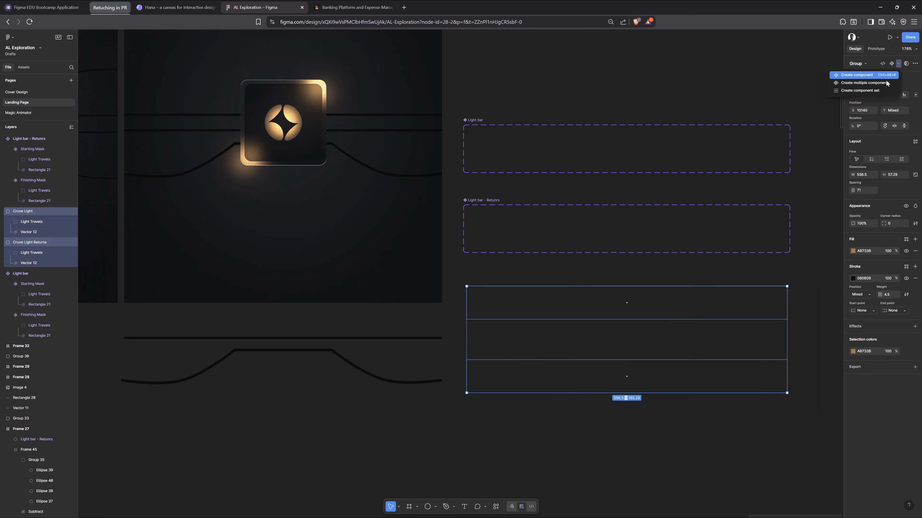
pyautogui.press('Return')
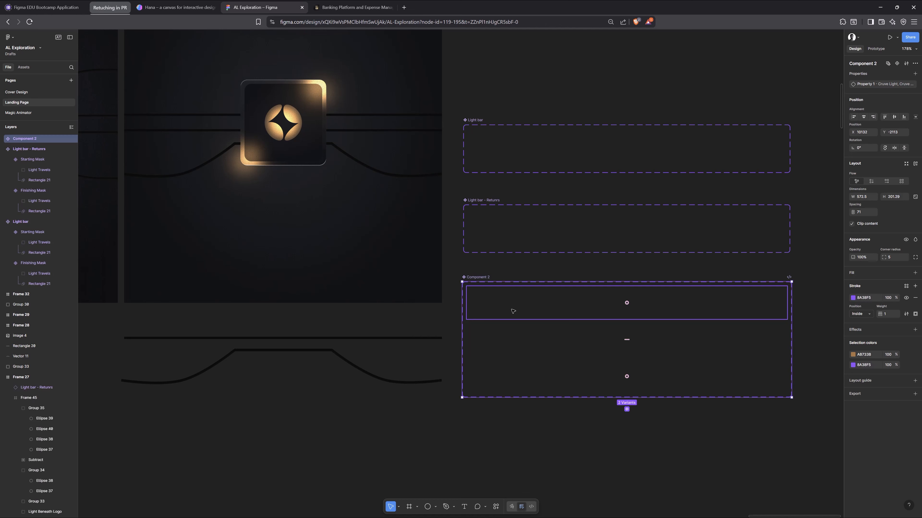
# Step: Link the Cruve Light variant to Cruve Light Returns with a 1200 ms after-delay trigger and Smart animate
pyautogui.click(515, 310)
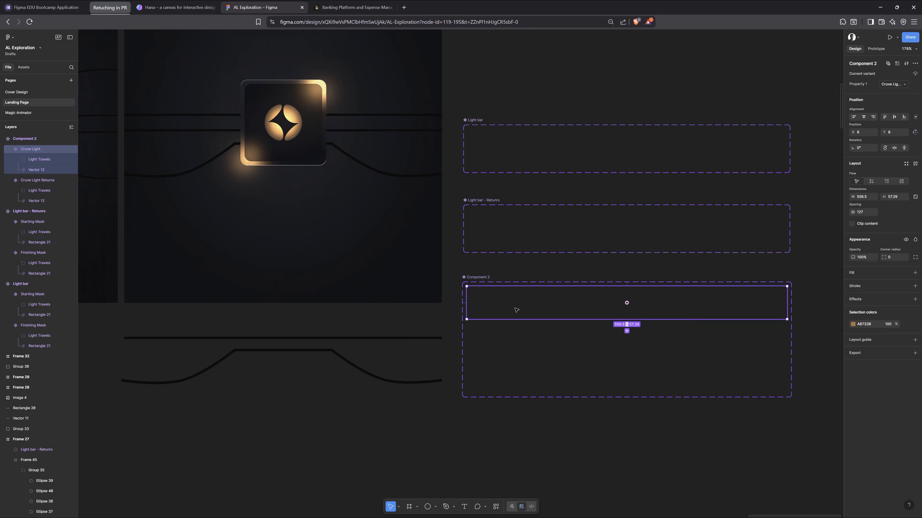
pyautogui.click(887, 48)
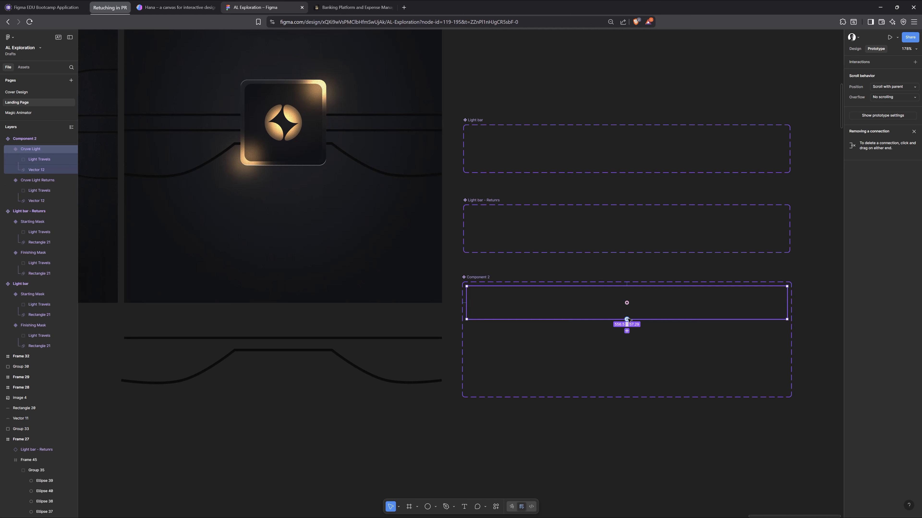
pyautogui.moveTo(627, 319); pyautogui.dragTo(622, 375)
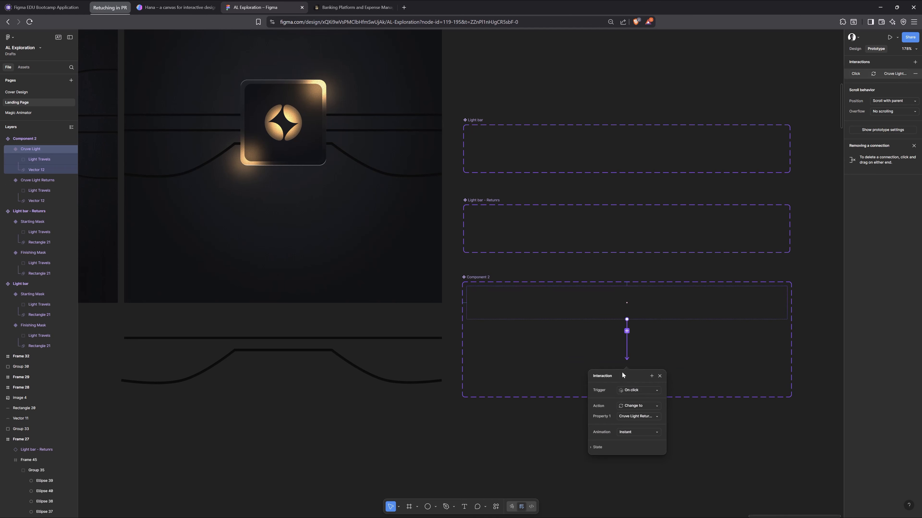
pyautogui.click(639, 391)
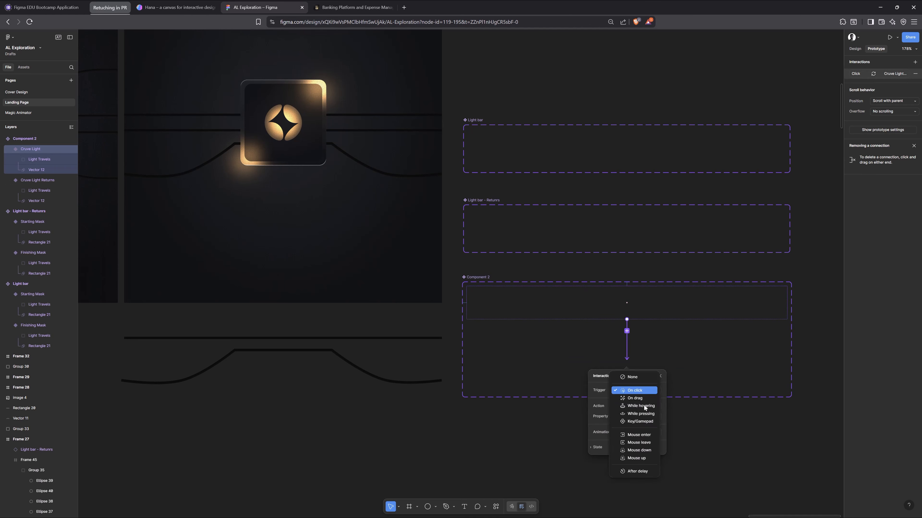
pyautogui.click(648, 472)
pyautogui.click(635, 444)
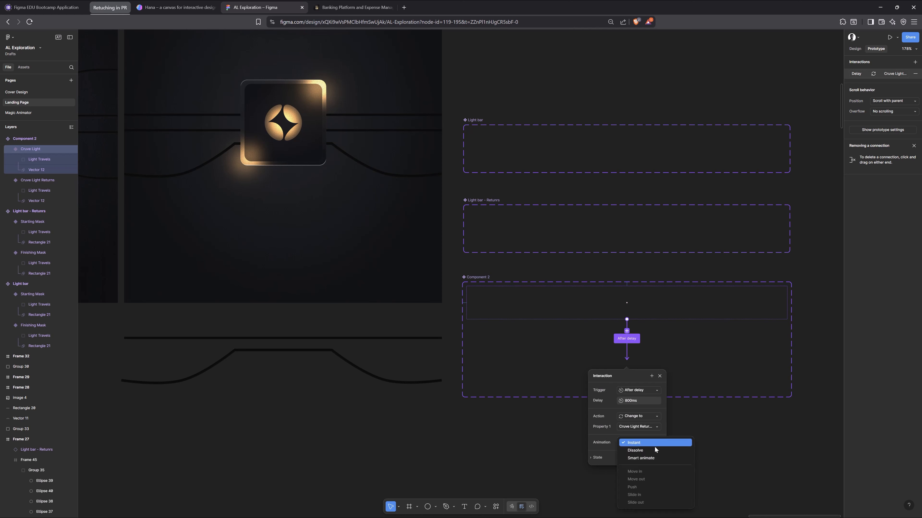
pyautogui.click(638, 459)
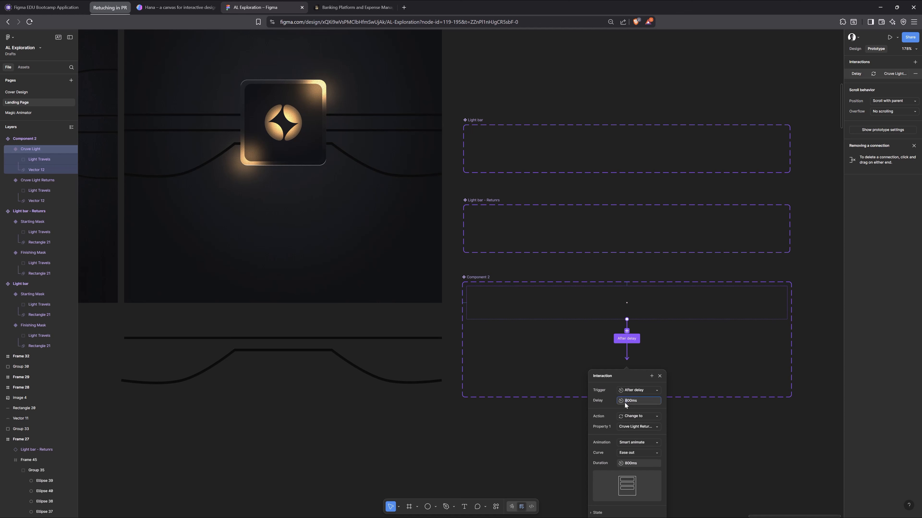
pyautogui.press('Delete')
pyautogui.write('12')
pyautogui.press('Return')
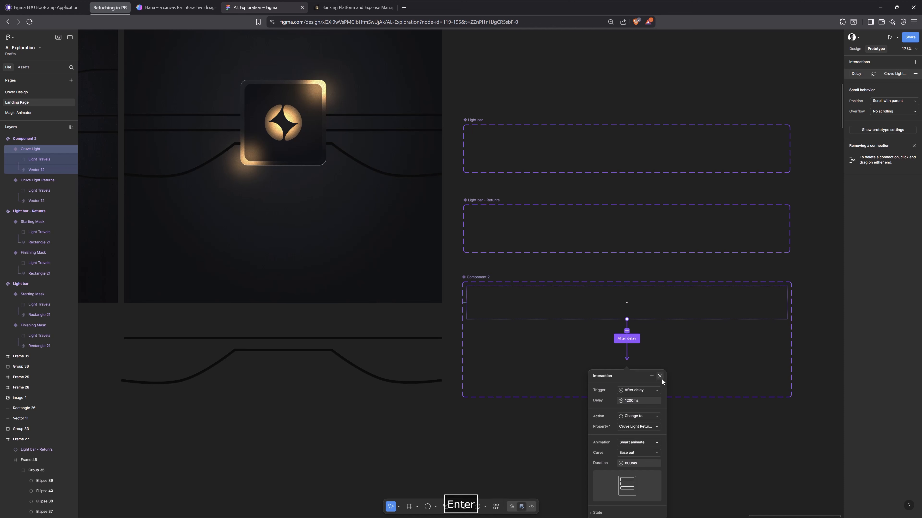
pyautogui.click(656, 384)
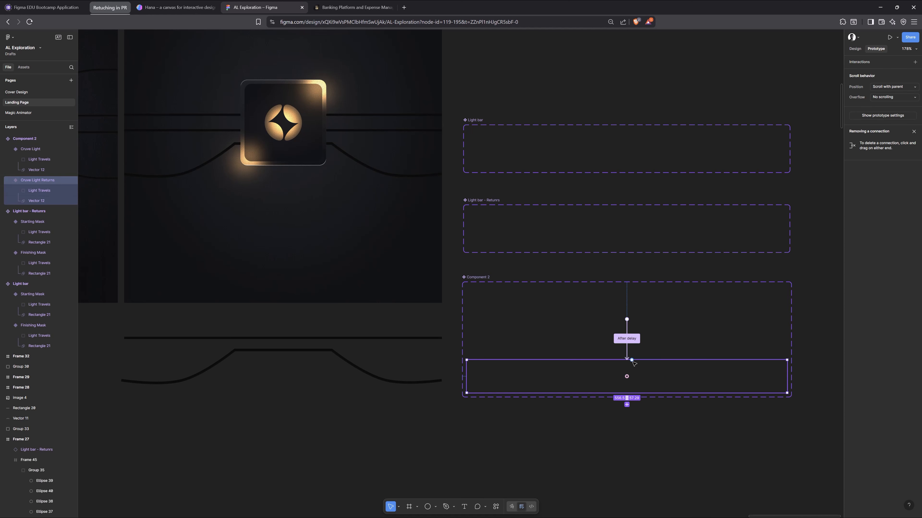
# Step: Link Cruve Light Returns back to Cruve Light with an after-delay trigger of 10 ms and Instant animation
pyautogui.moveTo(631, 360); pyautogui.dragTo(644, 311)
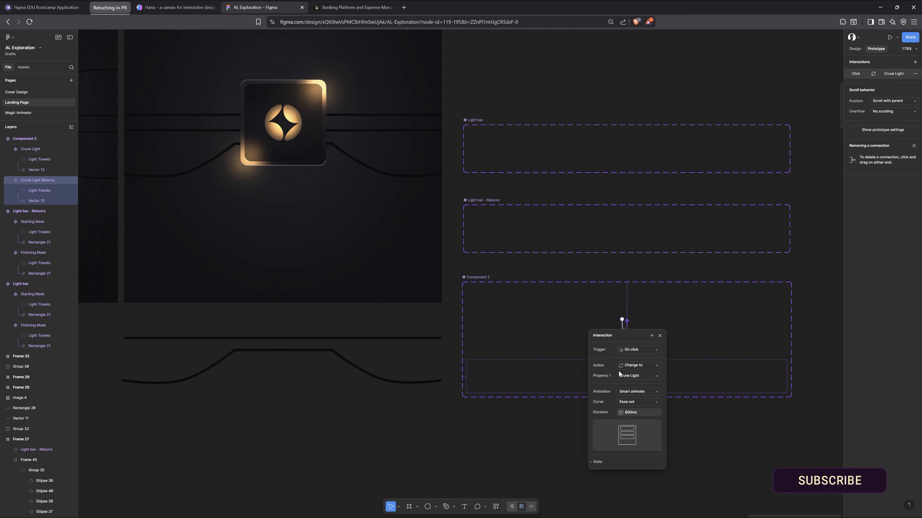
pyautogui.click(644, 393)
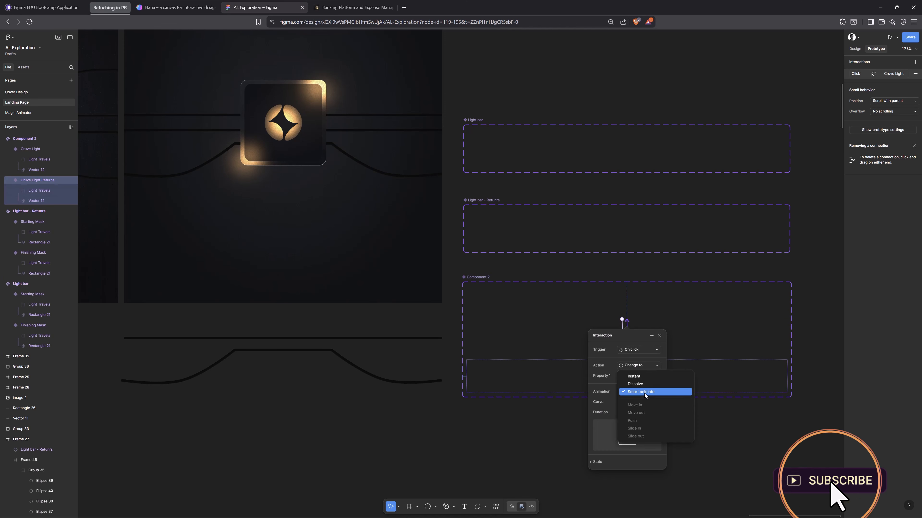
pyautogui.click(645, 378)
pyautogui.click(647, 350)
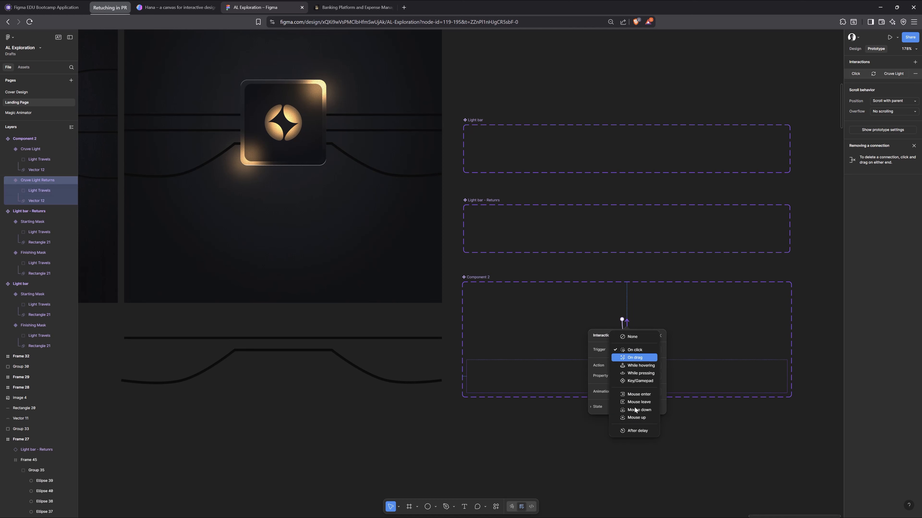
pyautogui.click(635, 433)
pyautogui.click(626, 361)
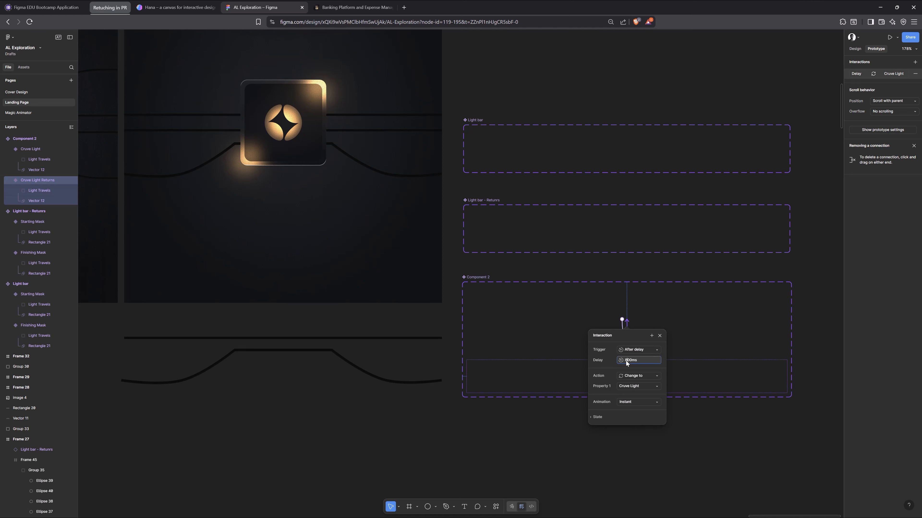
pyautogui.write('10')
pyautogui.press('Return')
pyautogui.click(659, 336)
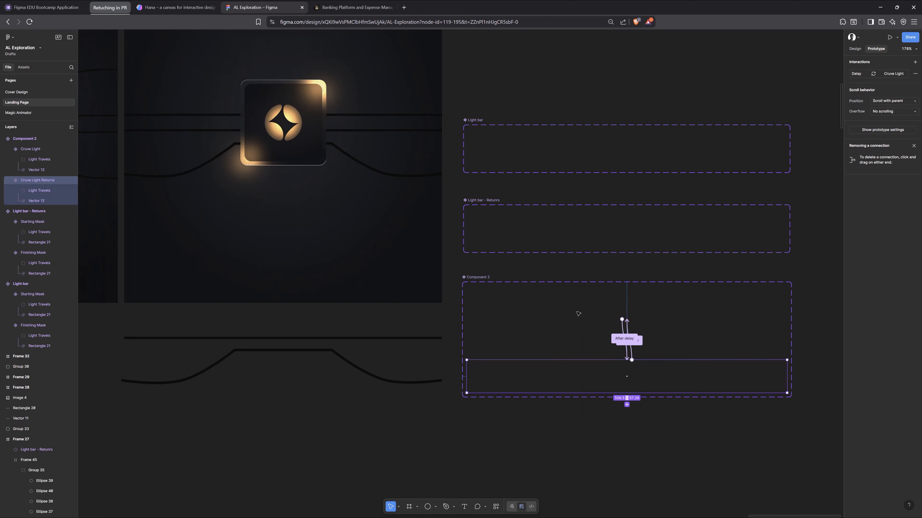
# Step: Copy the Cruve Light variant into Frame 27 and align its top edge with the curved connecting line, Vector 11
pyautogui.click(578, 313)
pyautogui.click(854, 48)
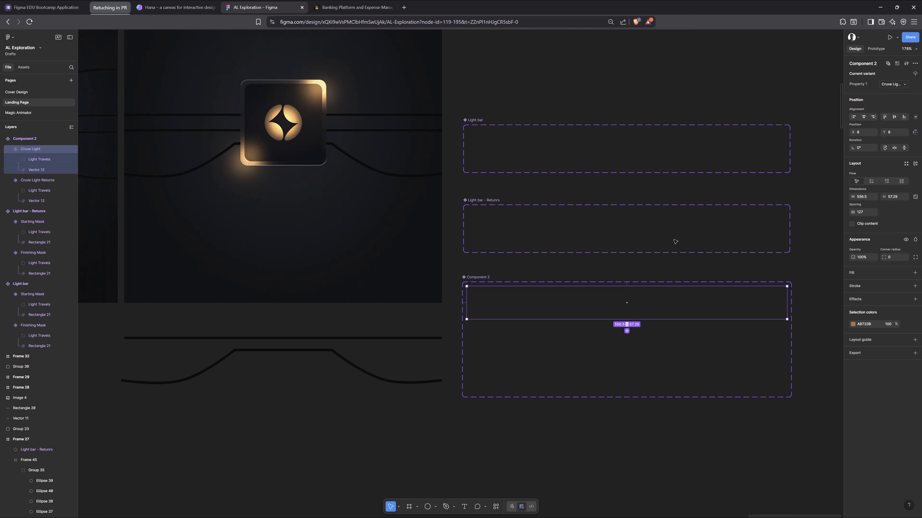
pyautogui.moveTo(549, 307); pyautogui.dragTo(221, 208)
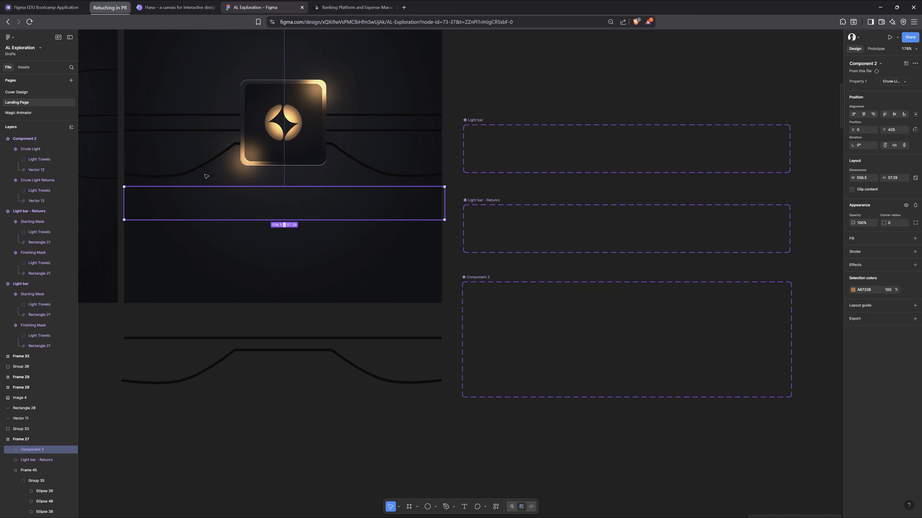
pyautogui.keyDown('shift'); pyautogui.click(209, 160); pyautogui.keyUp('shift')
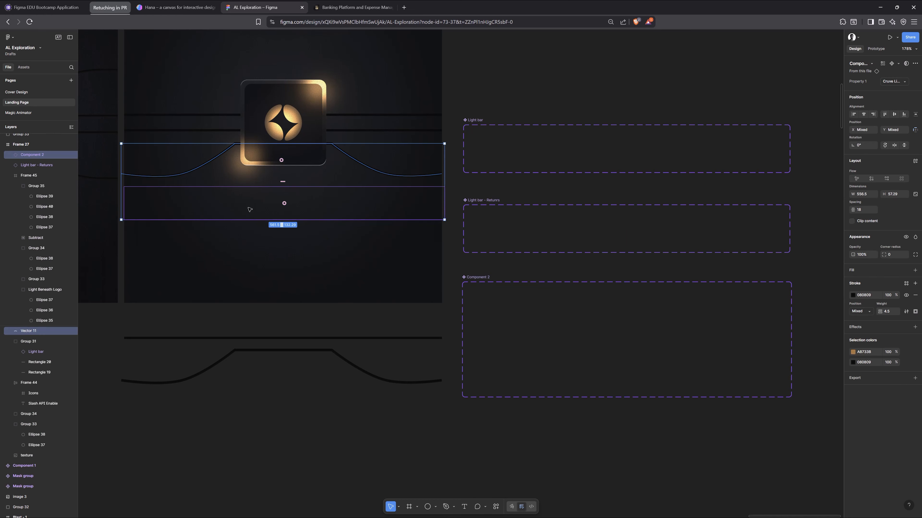
pyautogui.click(884, 114)
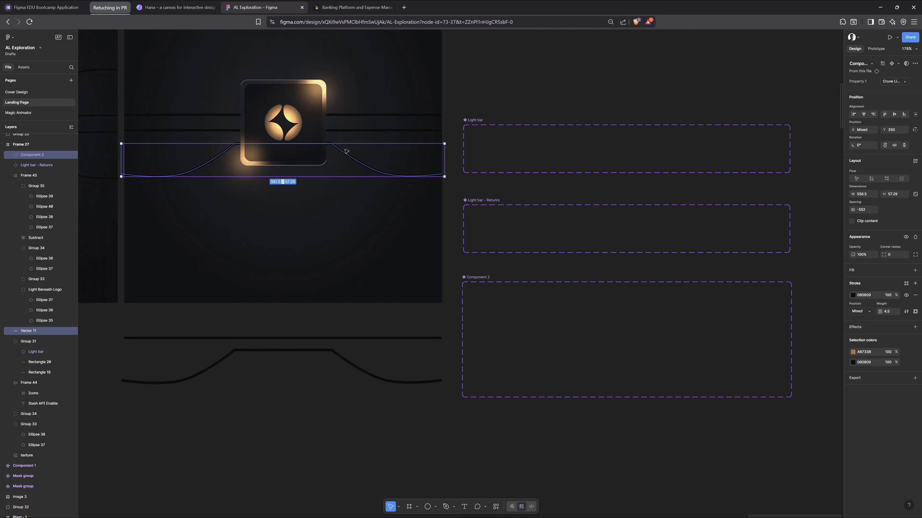
# Step: Preview the Frame 27 prototype to check the light travelling along the curved line, and close the preview
pyautogui.scroll(5, 354, 223)
pyautogui.hscroll(-7, 354, 222)
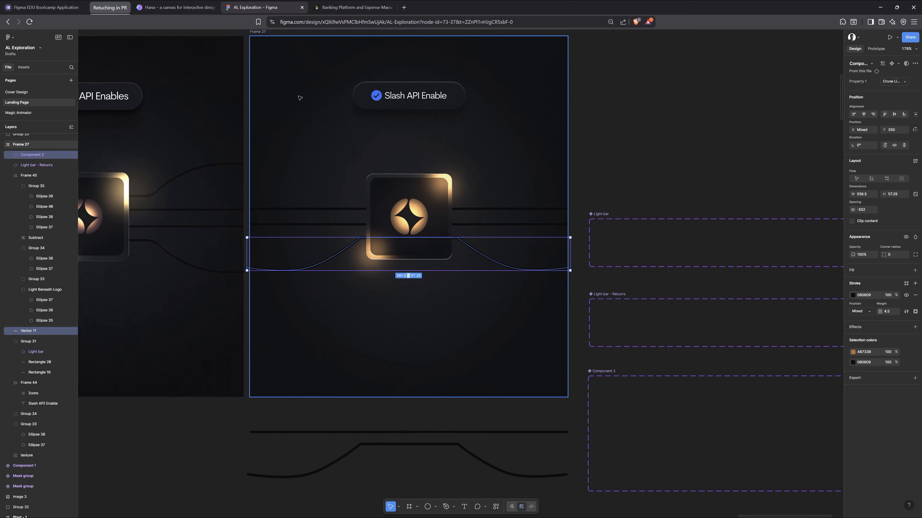
pyautogui.click(258, 33)
pyautogui.hotkey('shift', 'space')
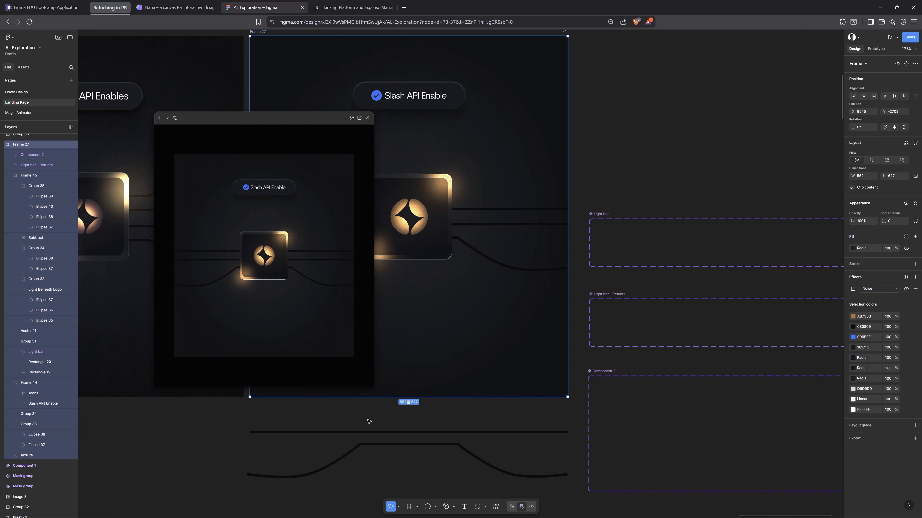
pyautogui.click(372, 118)
# Step: Align the top edges of the Component 2 instance and the curved line Vector 11 in Frame 27, and group them
pyautogui.click(409, 218)
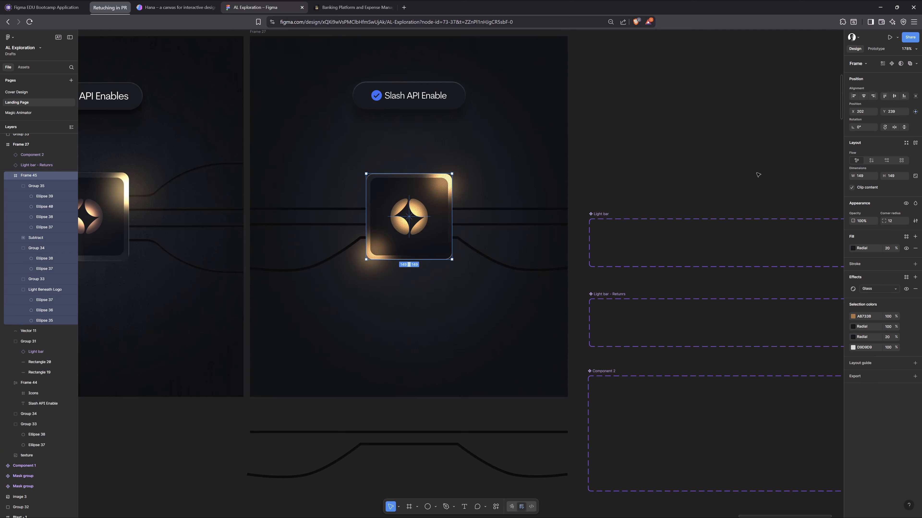
pyautogui.click(484, 255)
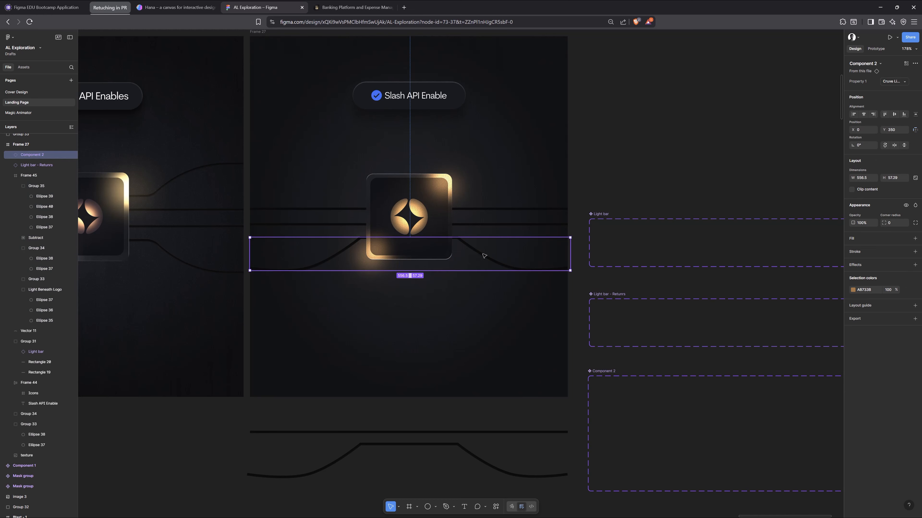
pyautogui.scroll(1, 21, 176)
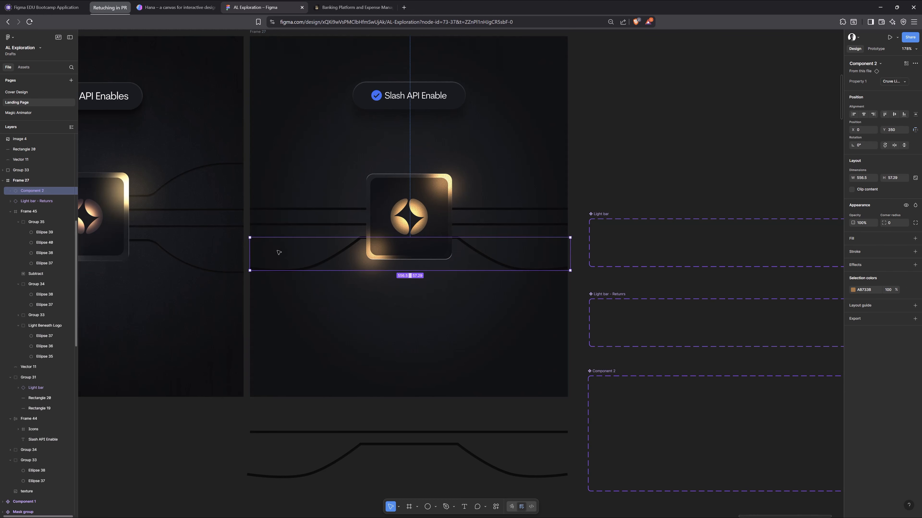
pyautogui.keyDown('ctrl'); pyautogui.click(338, 257); pyautogui.keyUp('ctrl')
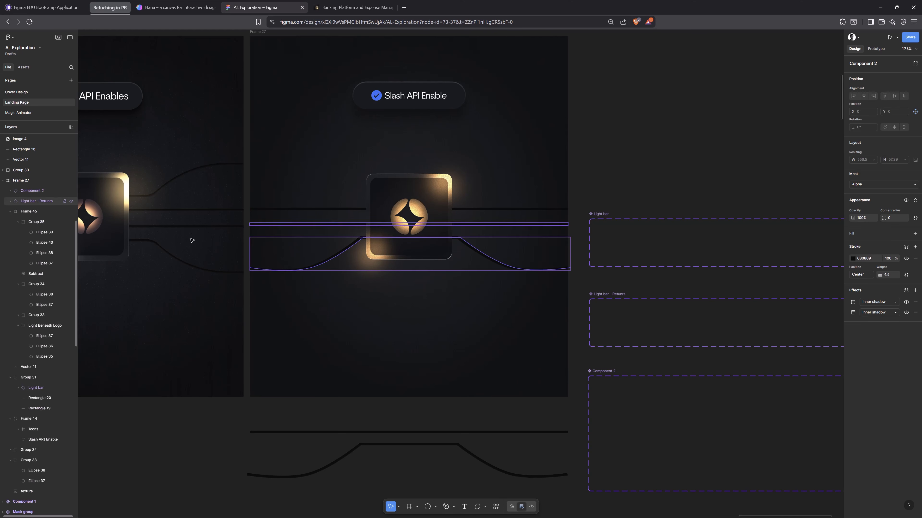
pyautogui.hotkey('shift', 'Return')
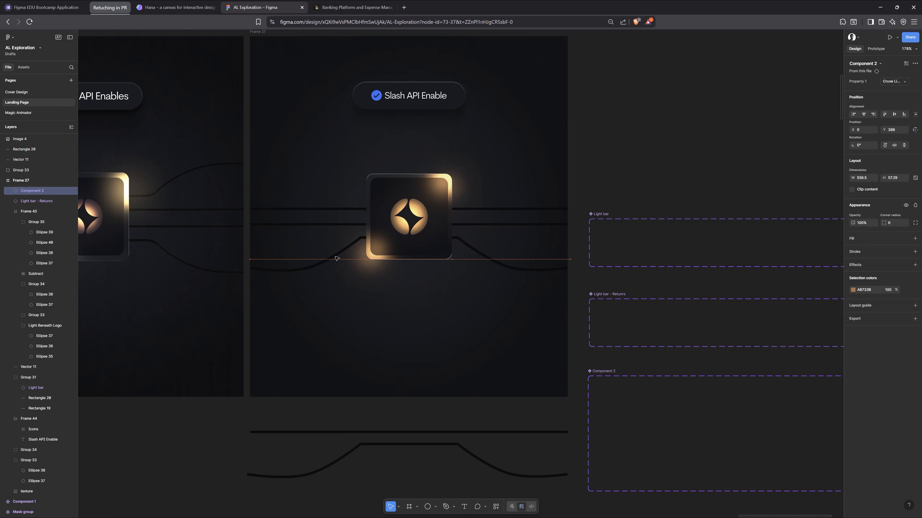
pyautogui.keyDown('shift'); pyautogui.click(346, 249); pyautogui.keyUp('shift')
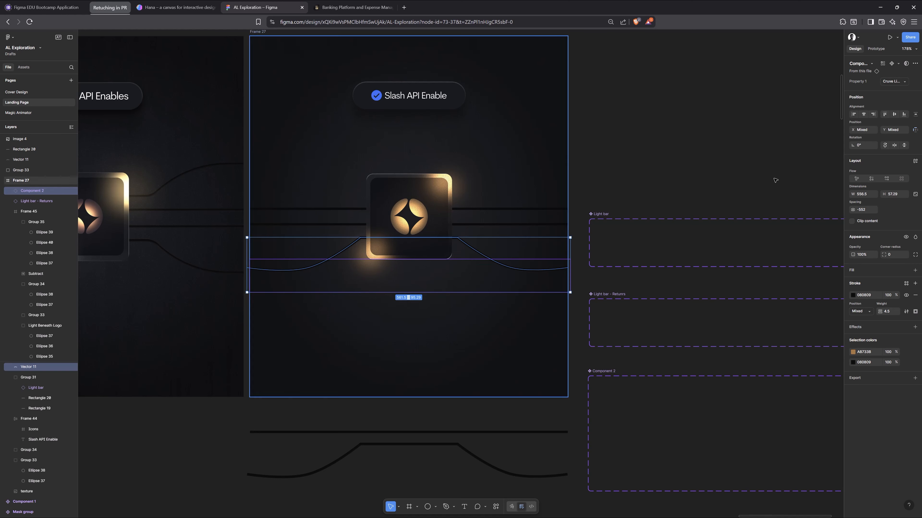
pyautogui.click(884, 115)
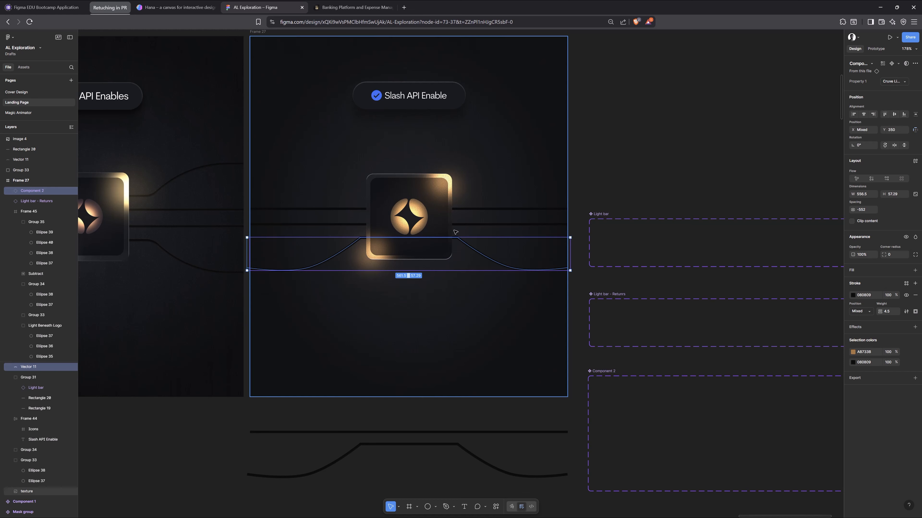
pyautogui.hotkey('ctrl', 'g')
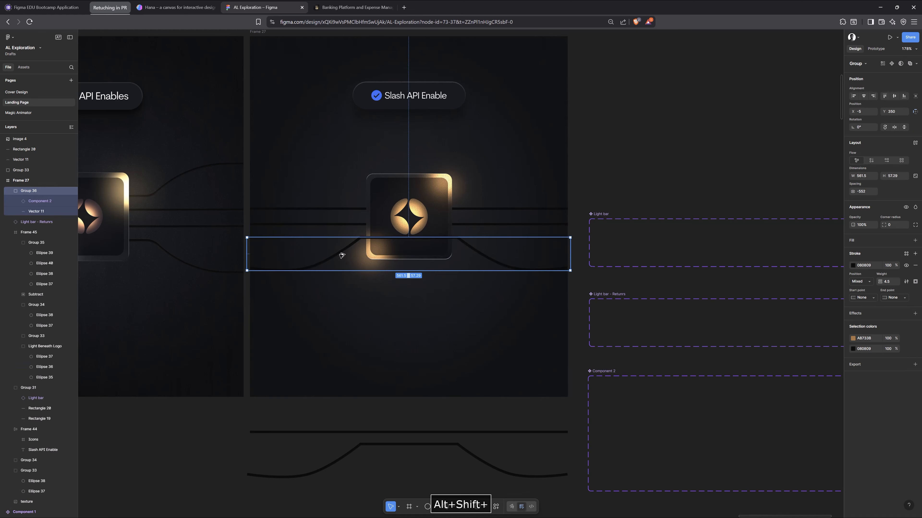
# Step: Duplicate the curved line group upward, flip the copy vertically at Y 220, and send it behind the chip, Frame 45
pyautogui.moveTo(341, 255); pyautogui.dragTo(349, 189)
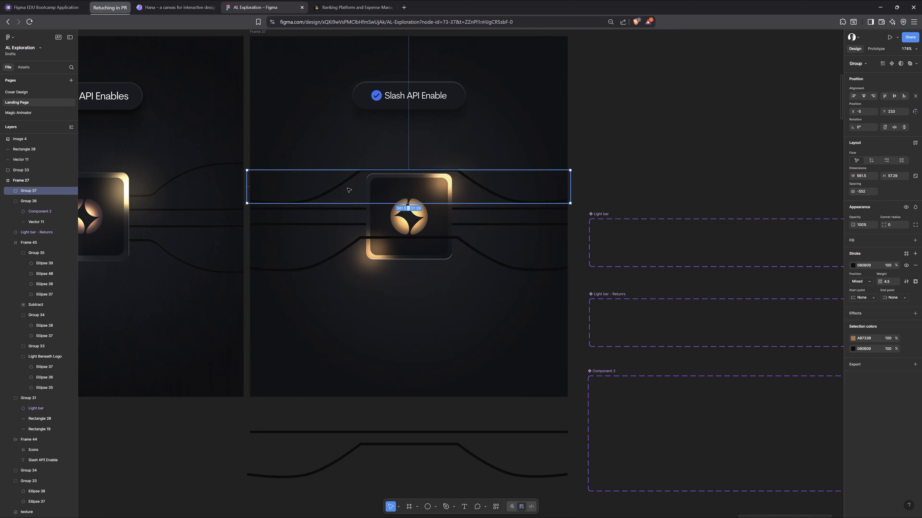
pyautogui.hotkey('shift', 'v')
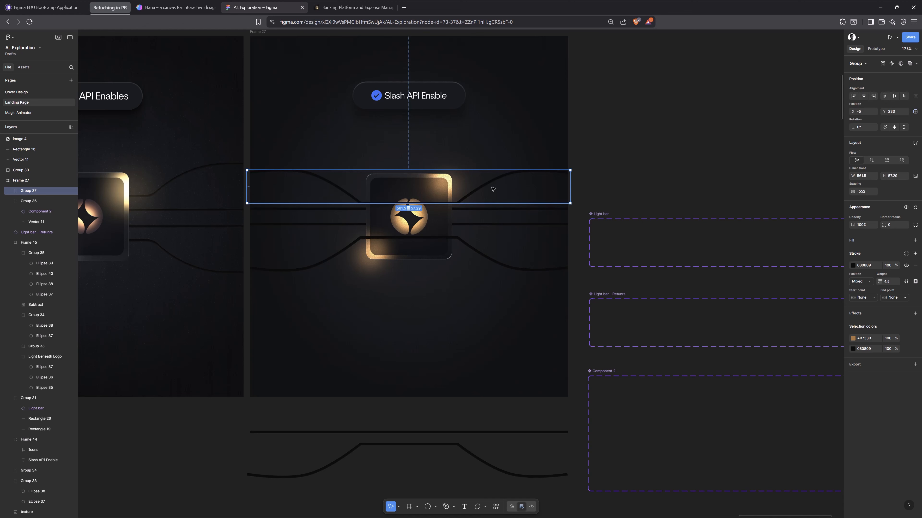
pyautogui.moveTo(484, 183); pyautogui.dragTo(485, 182)
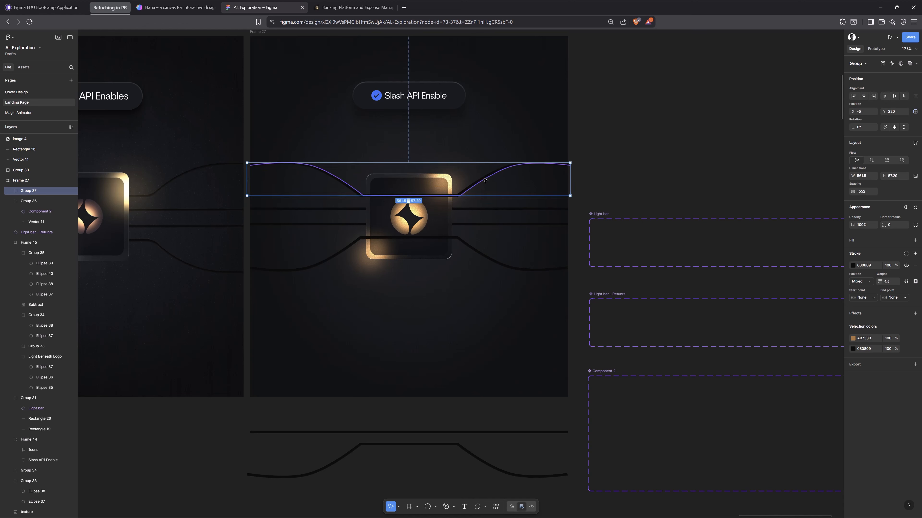
pyautogui.hotkey('ctrl', '[')
pyautogui.hotkey('ctrl', '[')
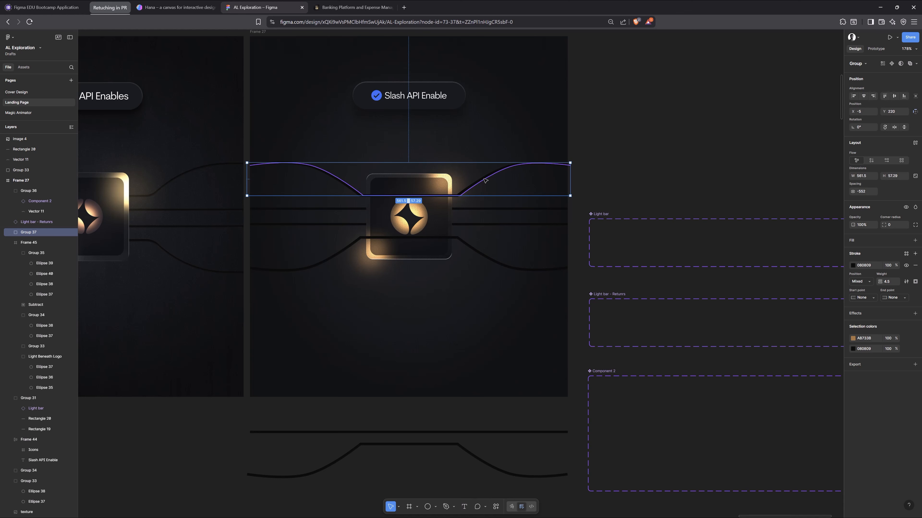
pyautogui.hotkey('ctrl', '[')
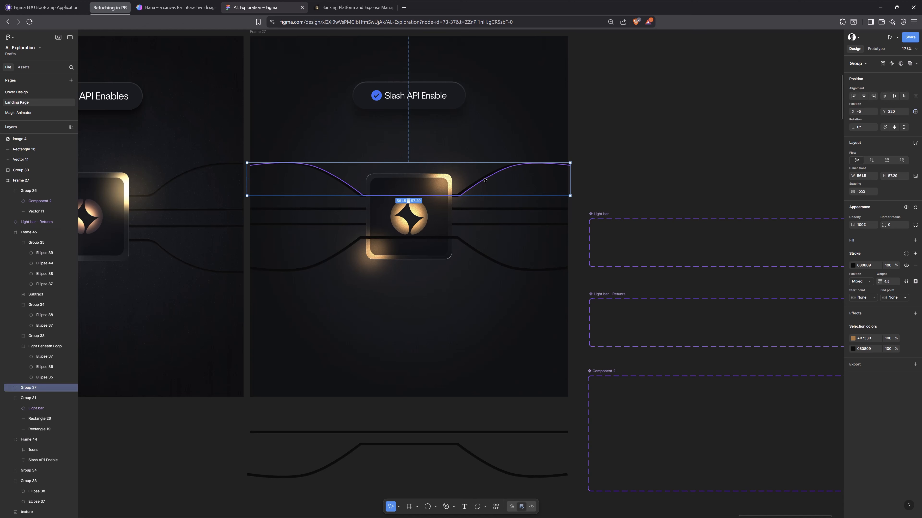
pyautogui.click(628, 177)
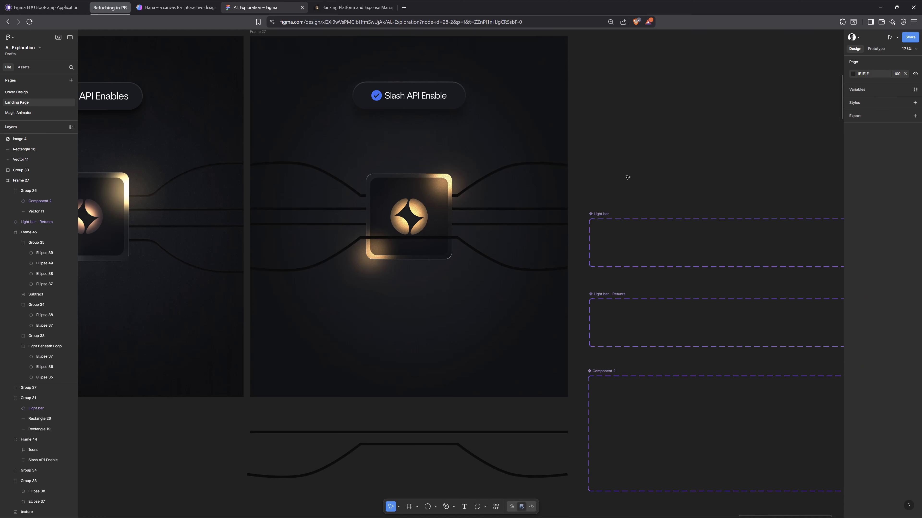
# Step: Send the lower curved line group behind the chip, Frame 45, in the layer order
pyautogui.click(461, 246)
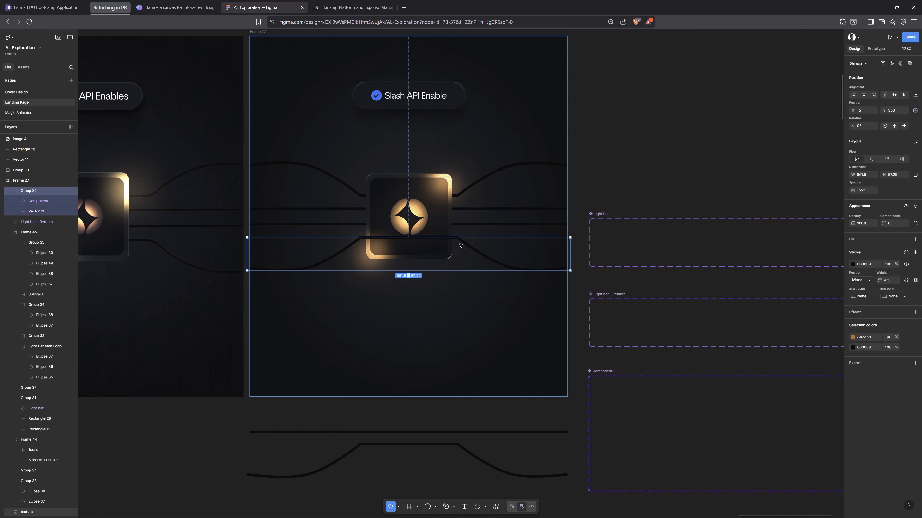
pyautogui.hotkey('ctrl', '[')
pyautogui.hotkey('ctrl', '[')
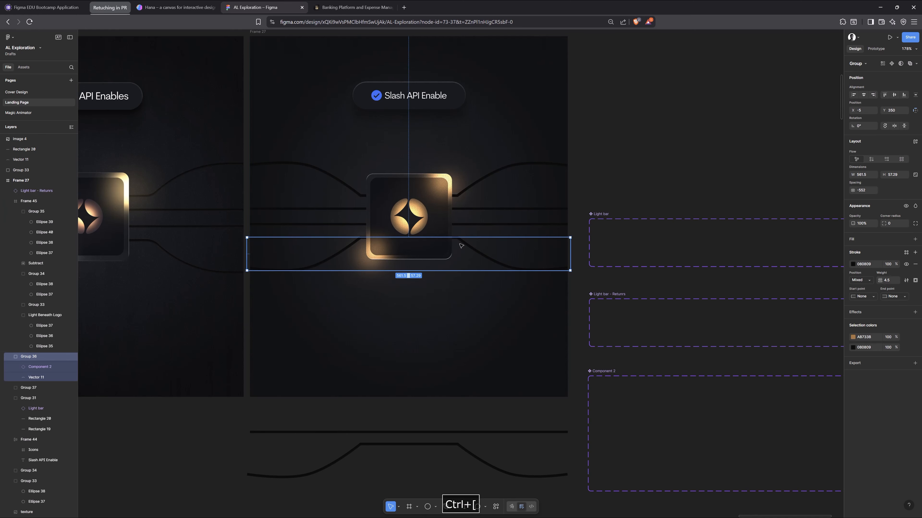
pyautogui.click(440, 204)
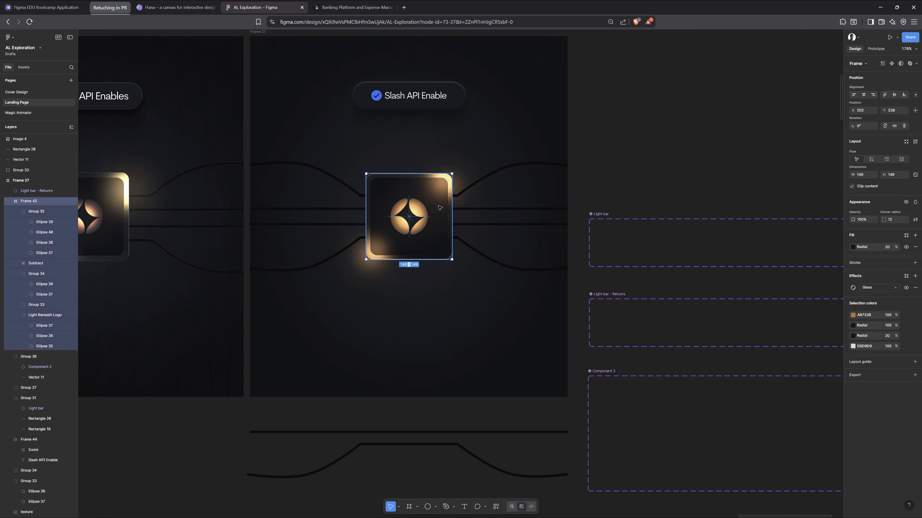
# Step: Preview the Frame 27 prototype to check the lights on the straight and mirrored curved lines, and close the preview
pyautogui.scroll(-2, 468, 235)
pyautogui.click(304, 73)
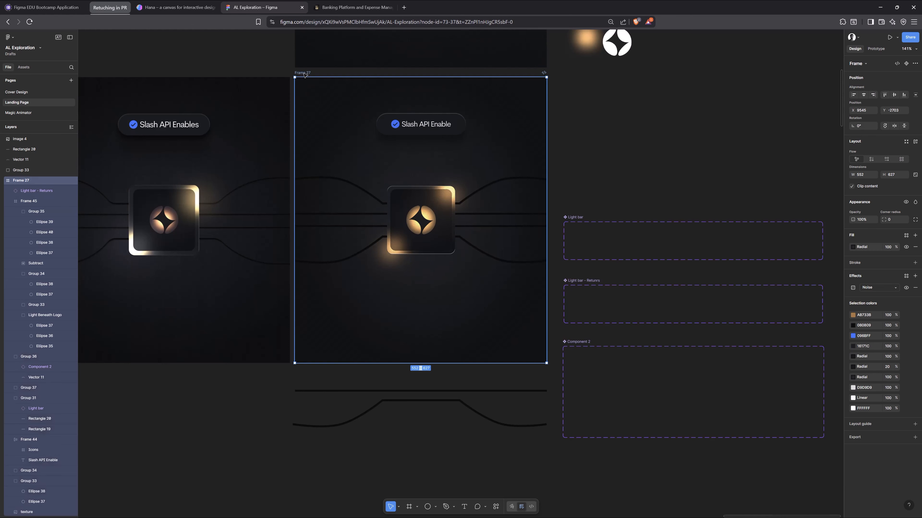
pyautogui.hotkey('shift', 'space')
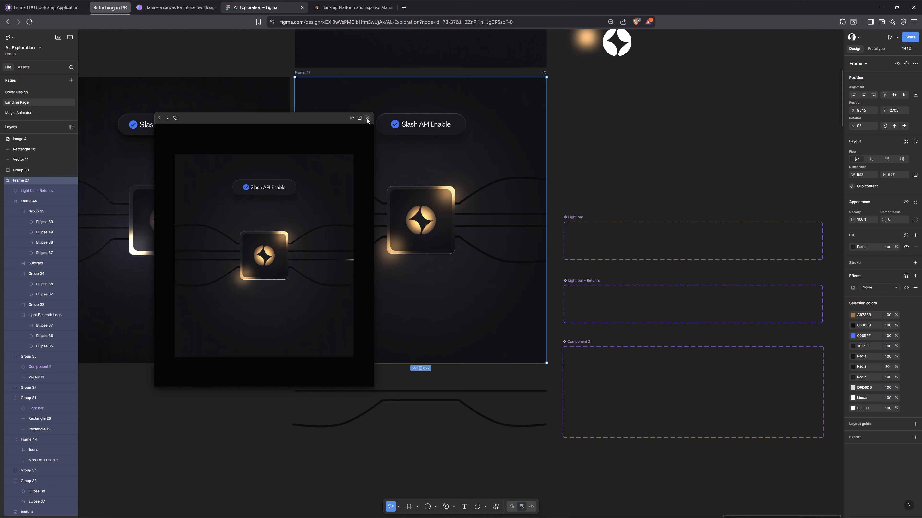
pyautogui.hotkey('shift', 'space')
# Step: Move the Light bar - Returns instance into Group 31 with the straight lines and align it to the bottom of Rectangle 20
pyautogui.click(363, 227)
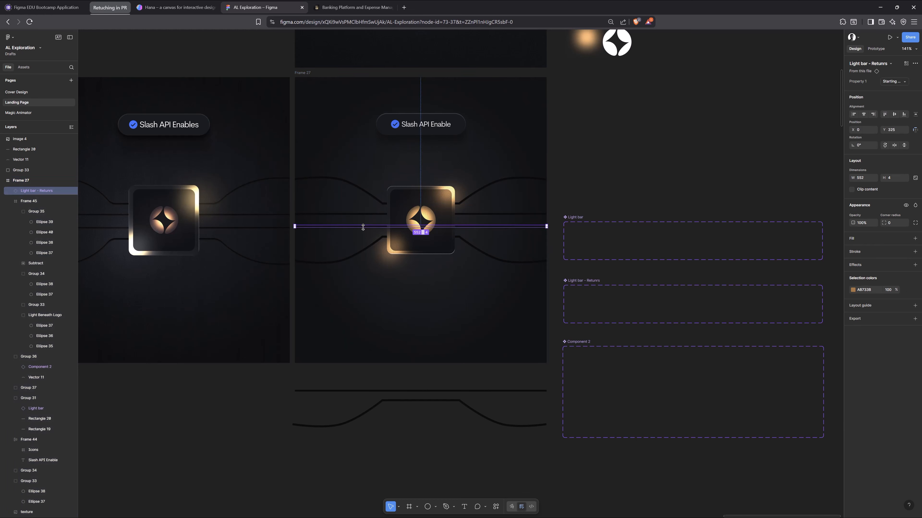
pyautogui.press('shift')
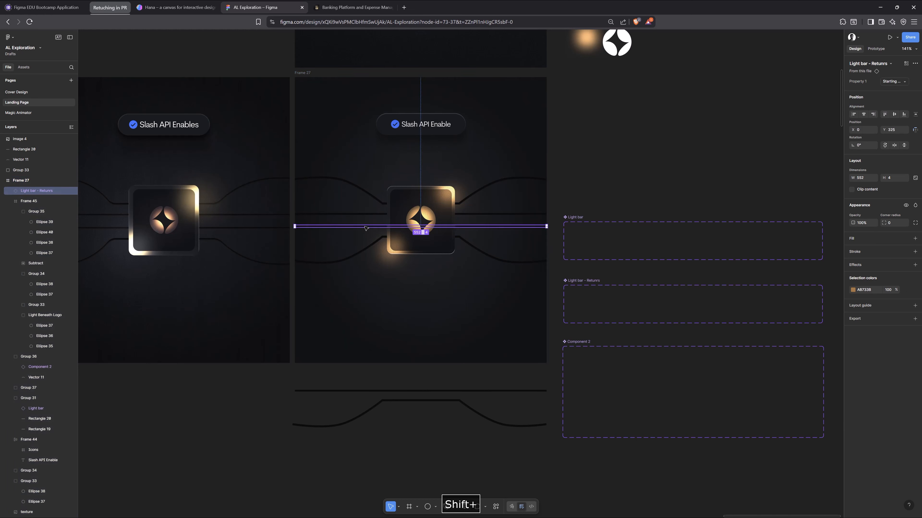
pyautogui.hotkey('shift', 'Down')
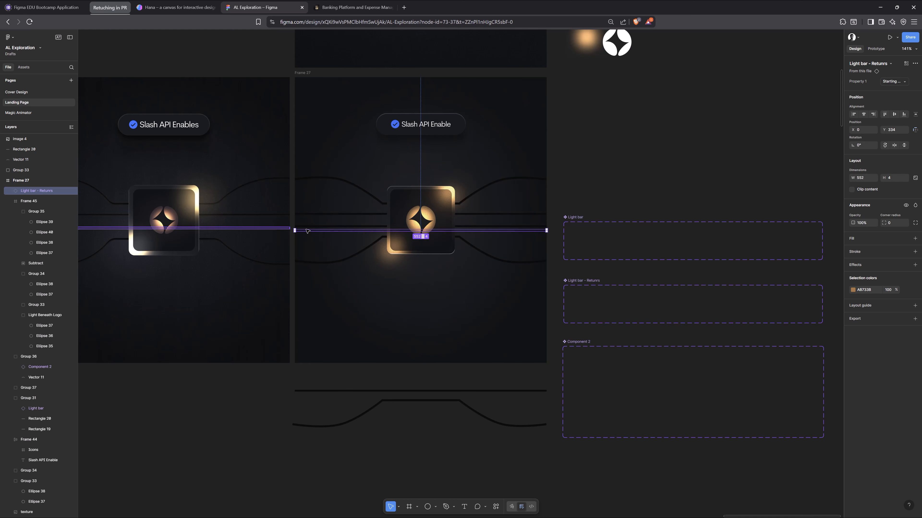
pyautogui.hotkey('ctrl', 'x')
pyautogui.click(350, 216)
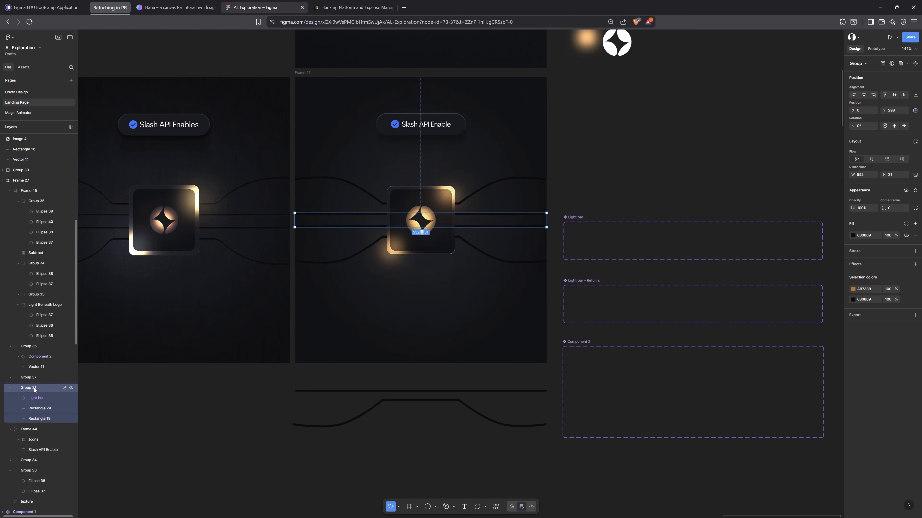
pyautogui.hotkey('ctrl', 'v')
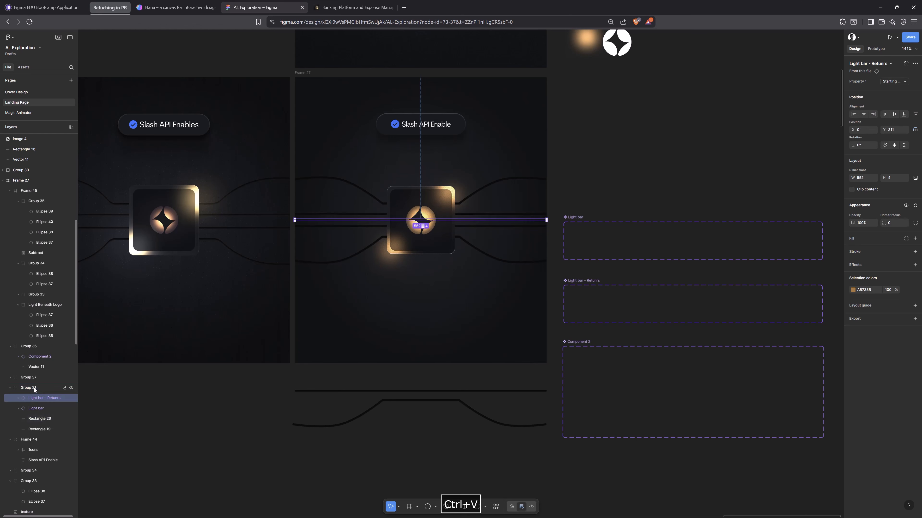
pyautogui.keyDown('shift'); pyautogui.click(376, 228); pyautogui.keyUp('shift')
pyautogui.hotkey('shift', 'space')
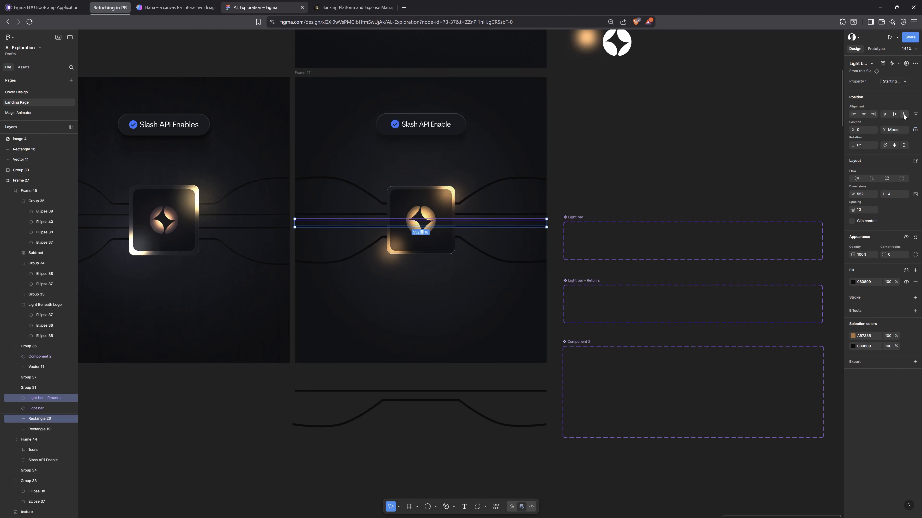
# Step: Preview the Frame 27 prototype and enlarge the preview window to examine the lights passing behind the chip
pyautogui.click(303, 73)
pyautogui.hotkey('shift', 'space')
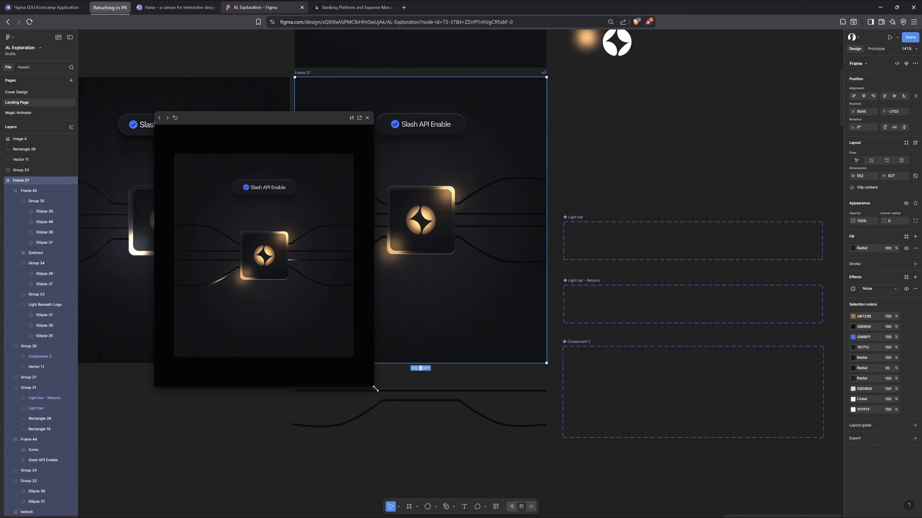
pyautogui.moveTo(376, 389); pyautogui.dragTo(475, 444)
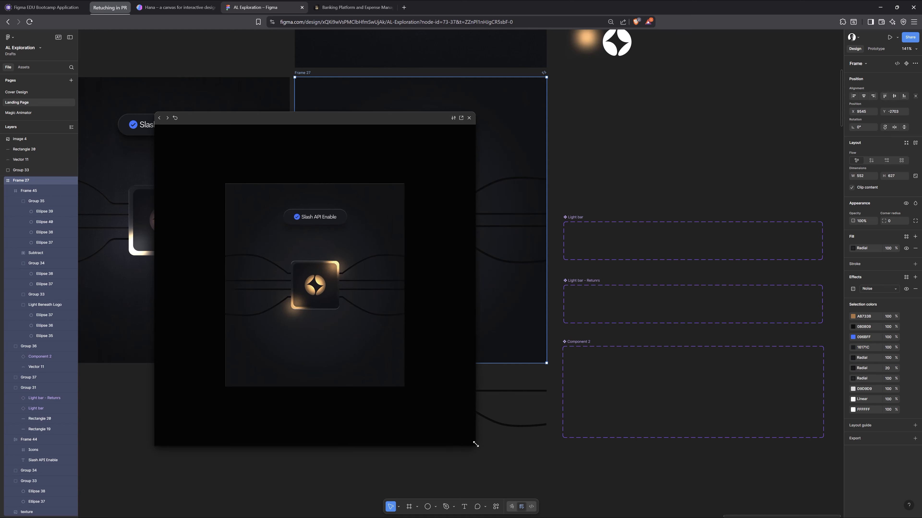